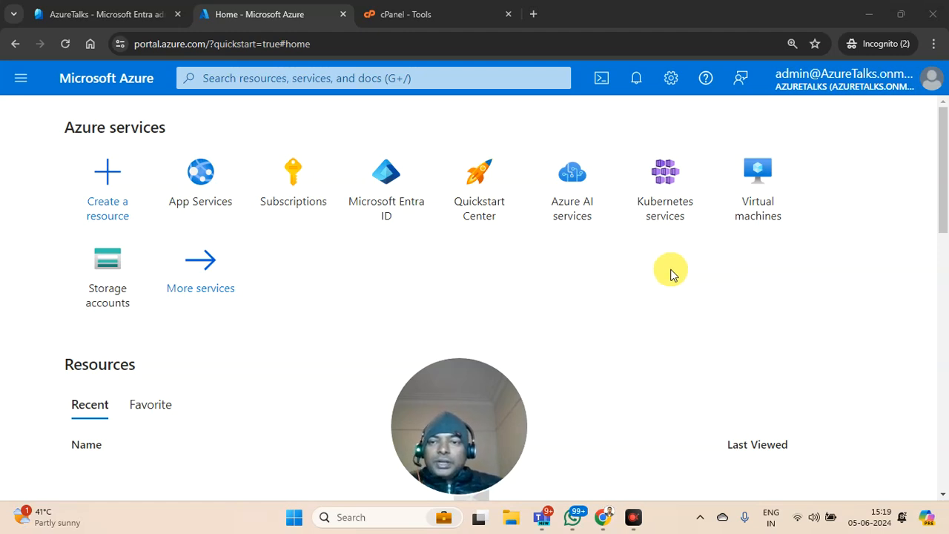
left_click(203, 198)
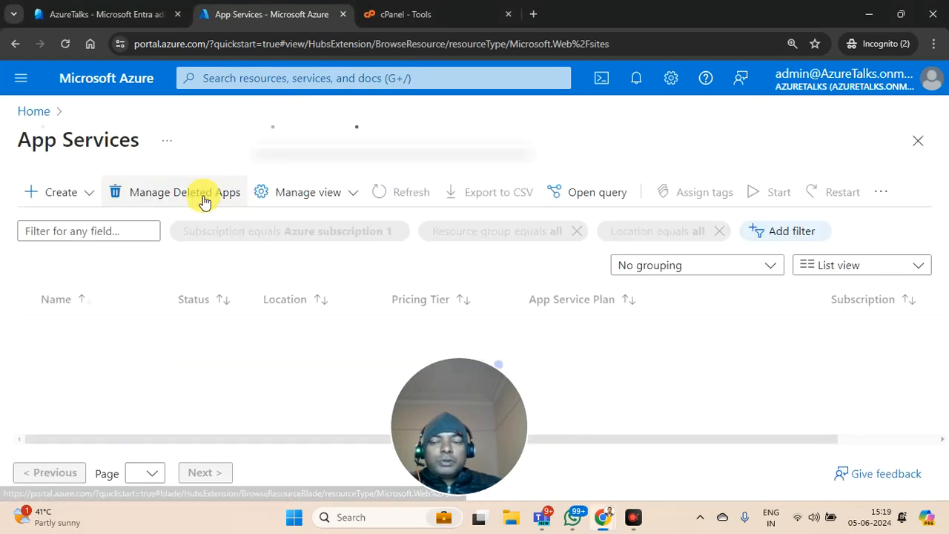
mouse_move(470, 441)
left_mouse_down()
mouse_move(478, 394)
mouse_move(463, 392)
left_mouse_up()
left_click(303, 421)
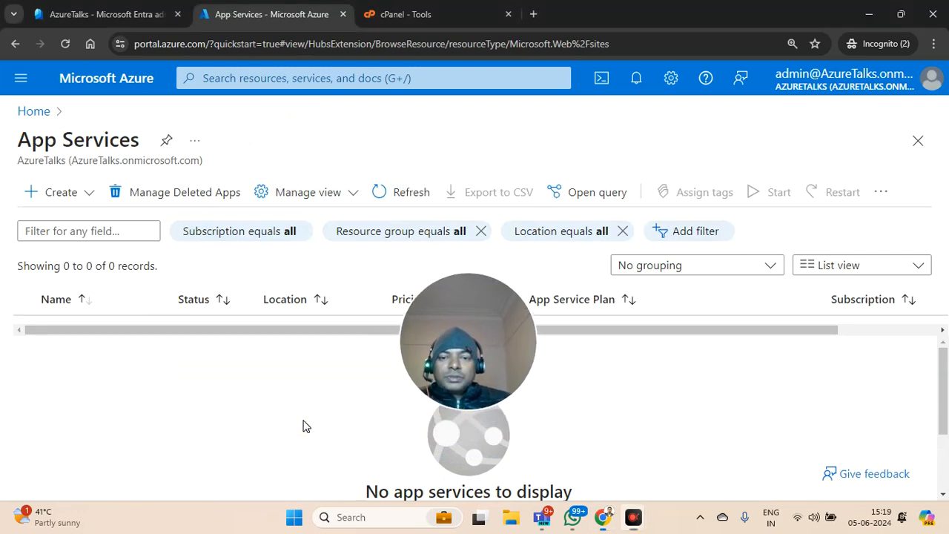
scroll(304, 423, "down", 2)
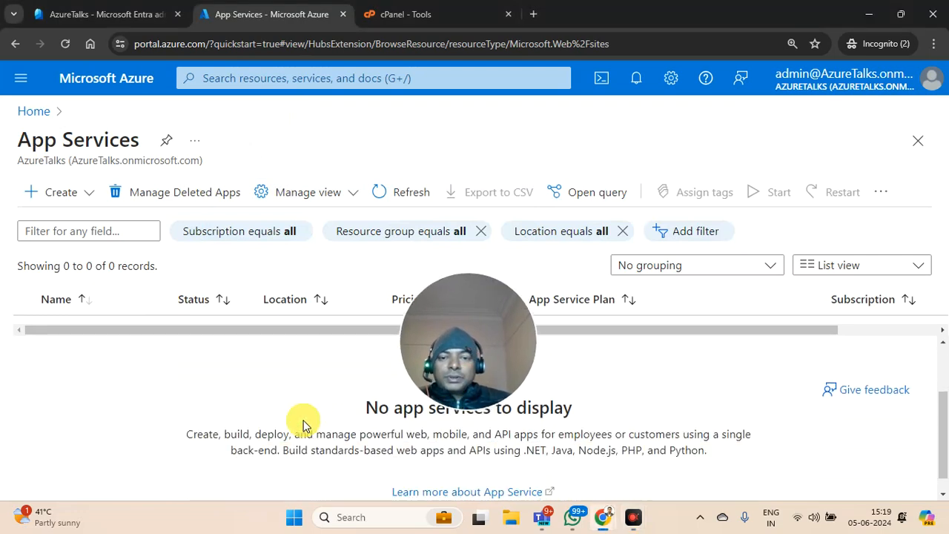
left_click(62, 193)
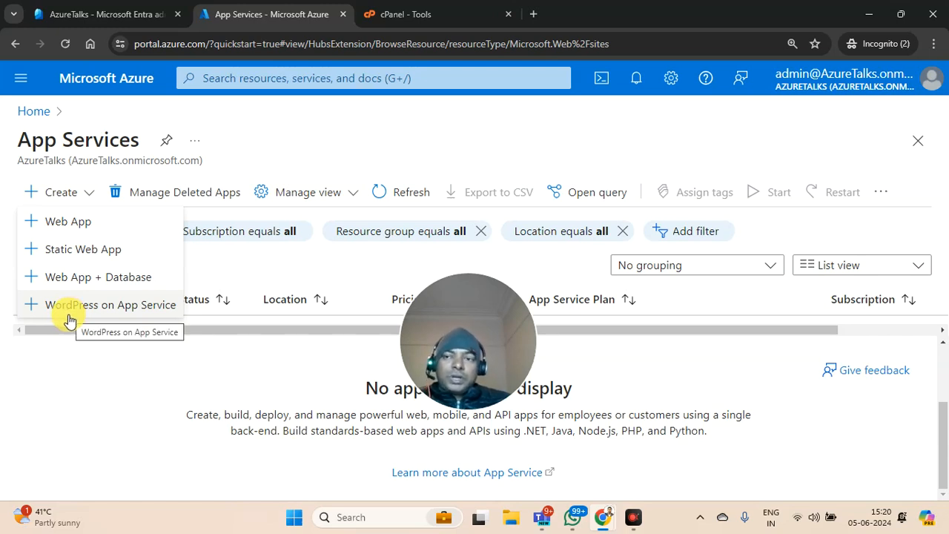
left_click(76, 229)
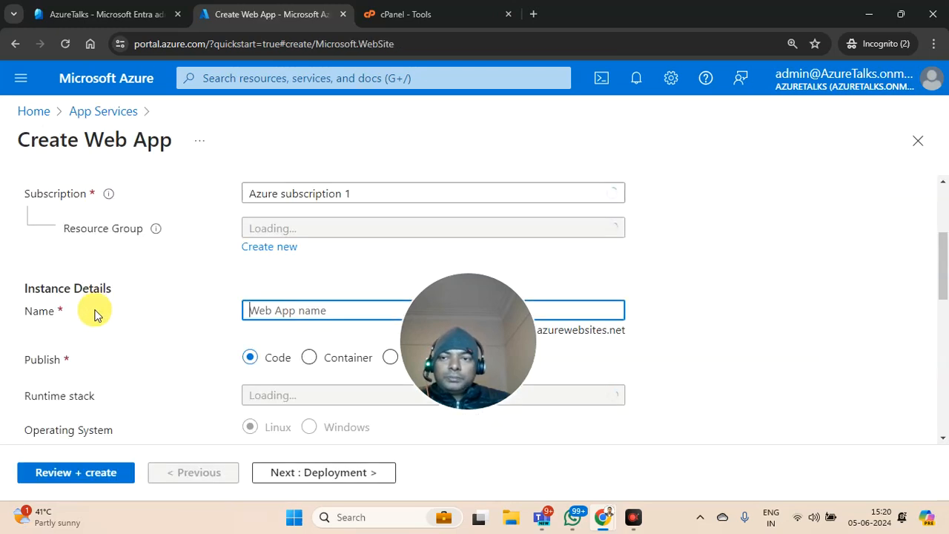
left_click(322, 195)
left_click(306, 253)
left_click(34, 113)
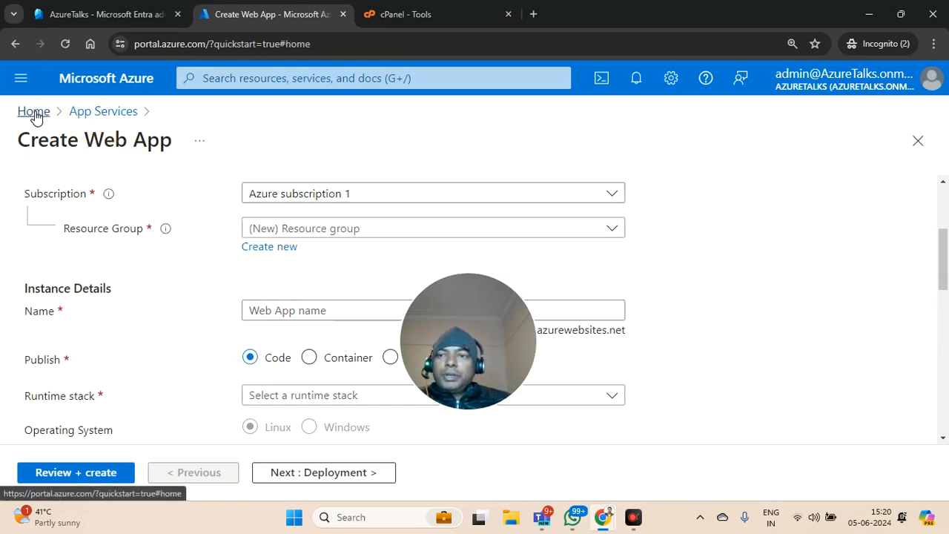
Step: Reload the portal home page and check the list of available subscriptions
left_click(67, 43)
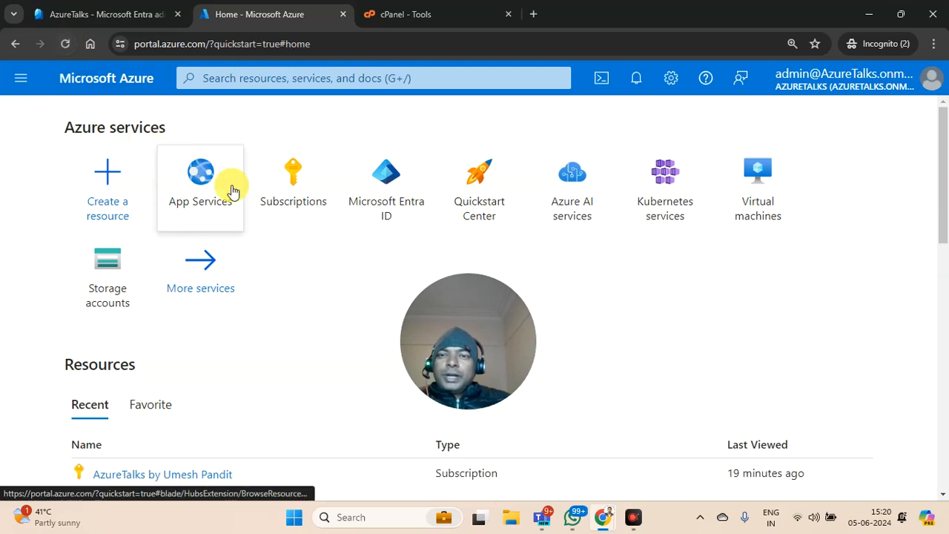
left_click(293, 196)
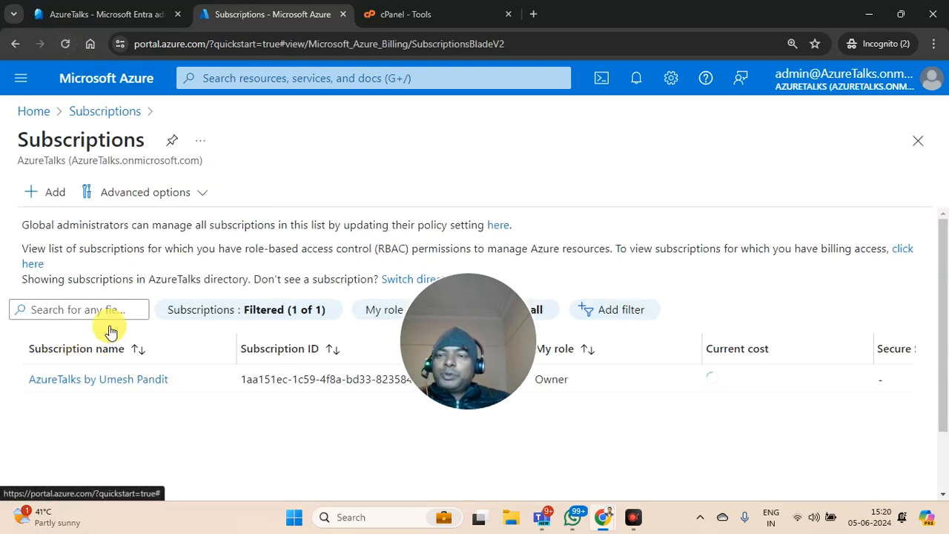
left_click(40, 111)
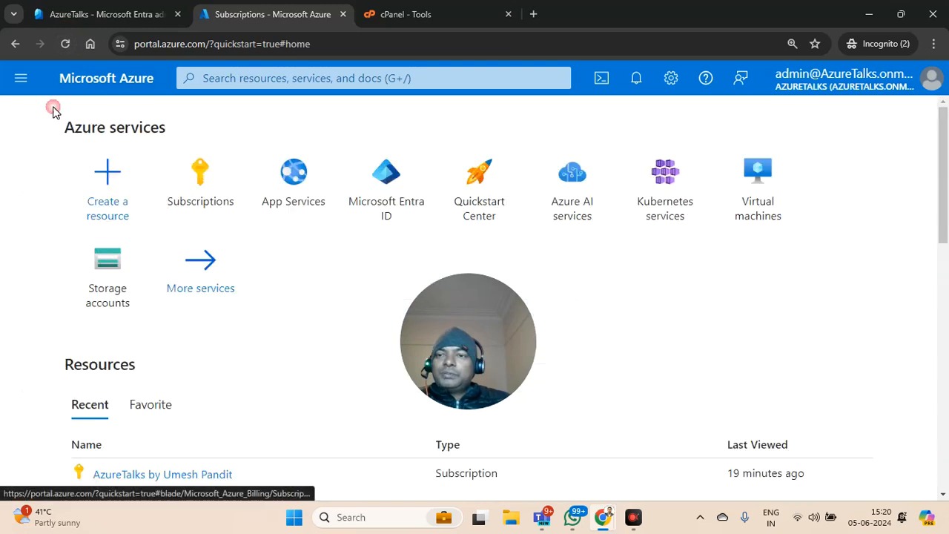
Step: Start creating a new Web App from App Services
left_click(304, 200)
left_click(61, 192)
left_click(53, 218)
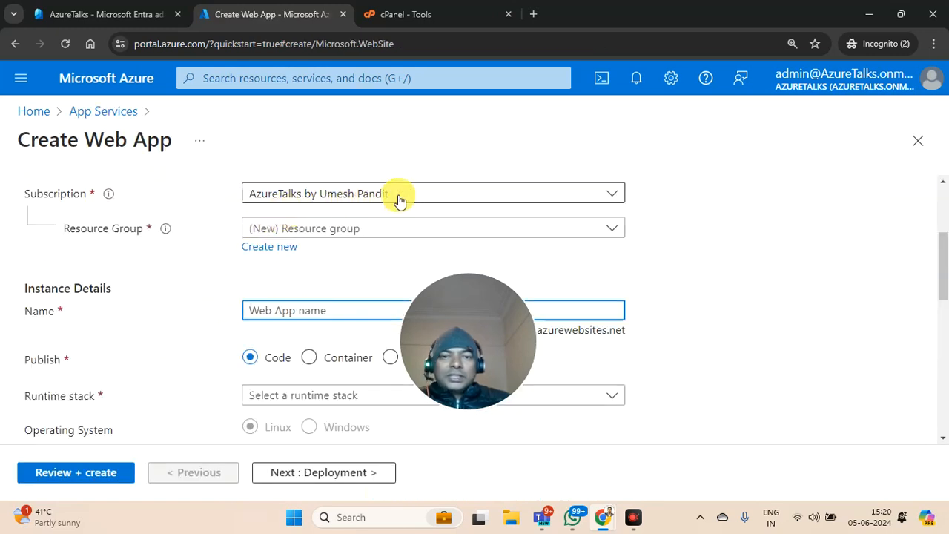
Step: Create a new resource group named demowebsite for the web app
left_click(321, 224)
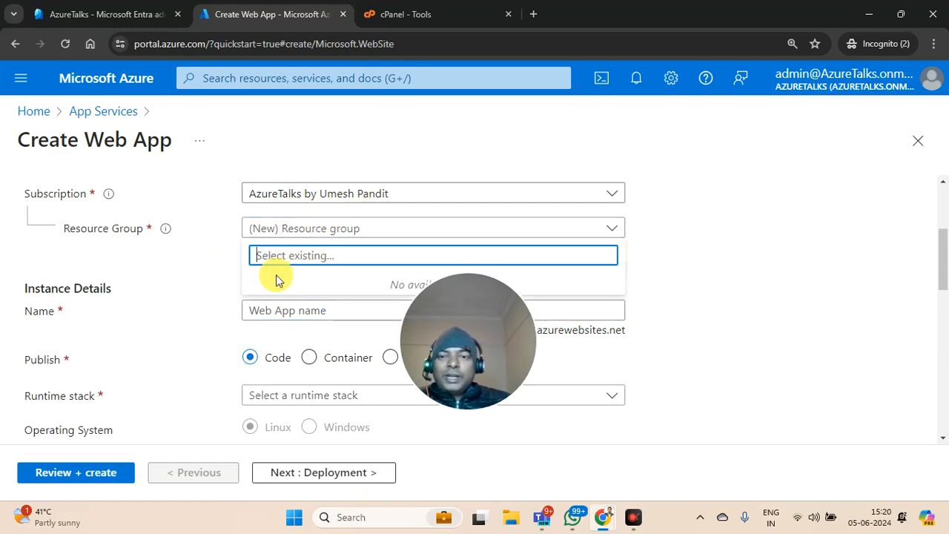
left_click(236, 267)
left_click(259, 246)
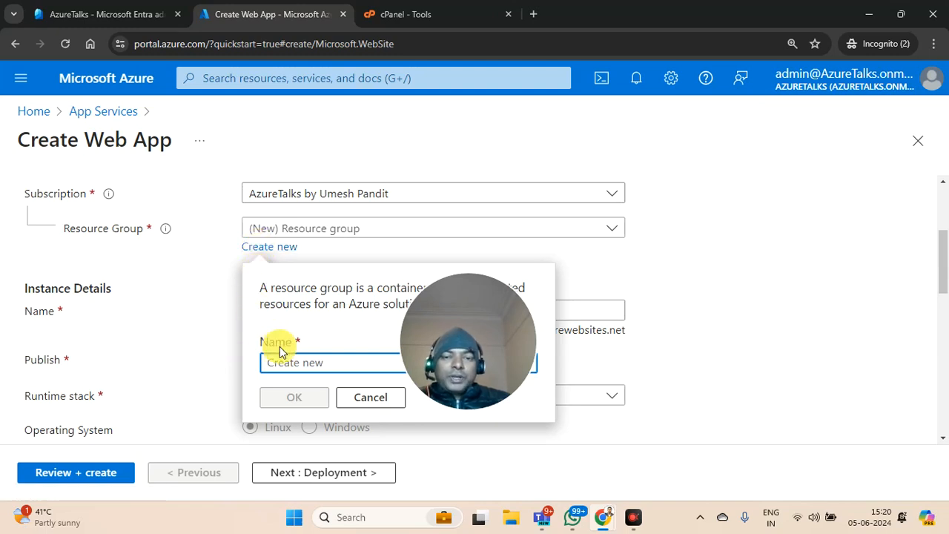
type("dev")
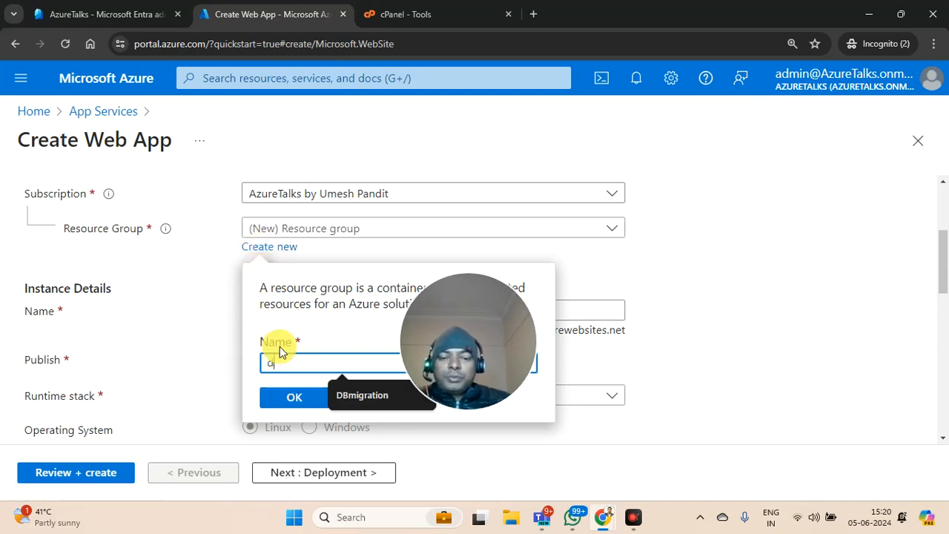
key("BackSpace")
type("m")
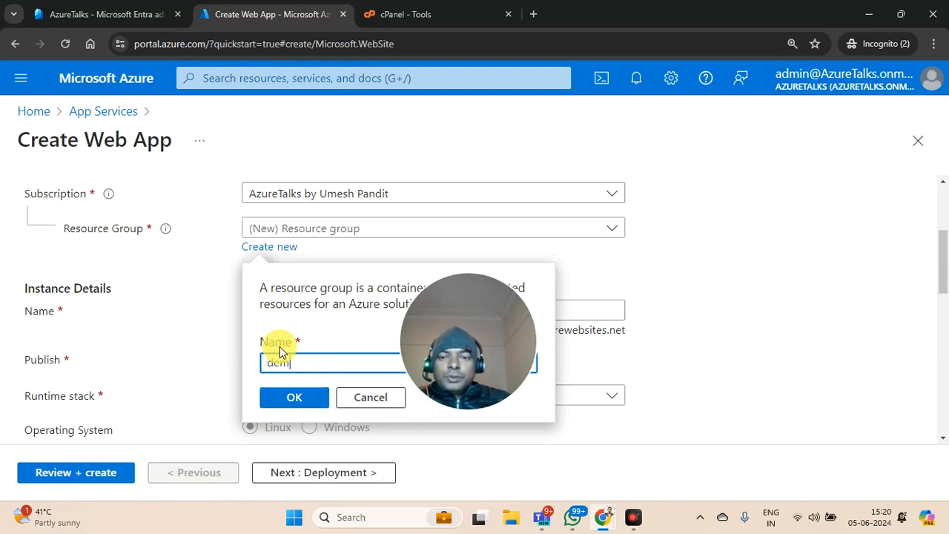
type("owebis")
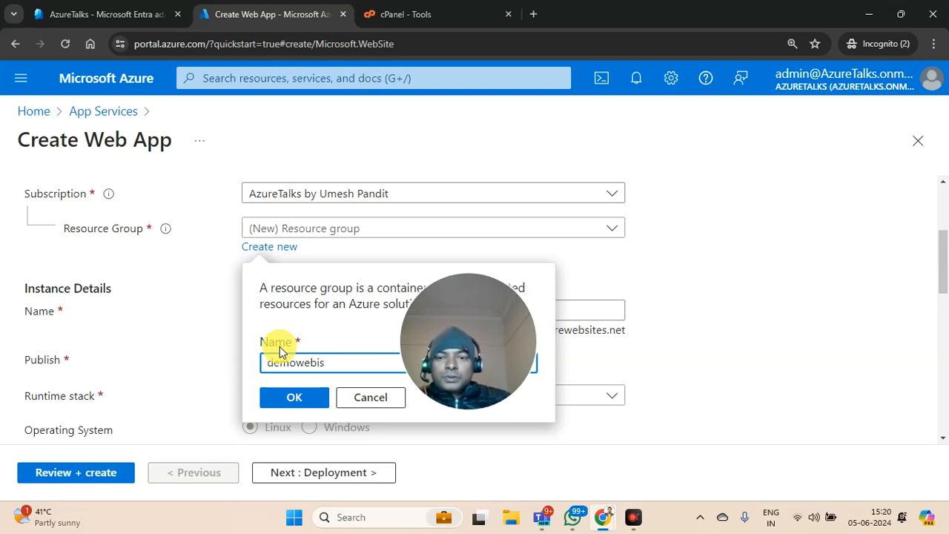
key("BackSpace")
key("BackSpace")
type("site")
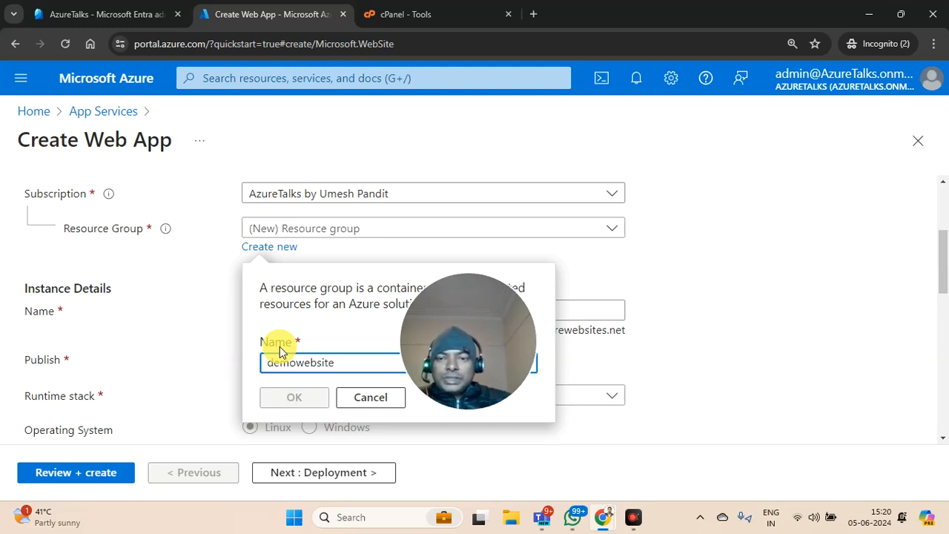
left_click(293, 397)
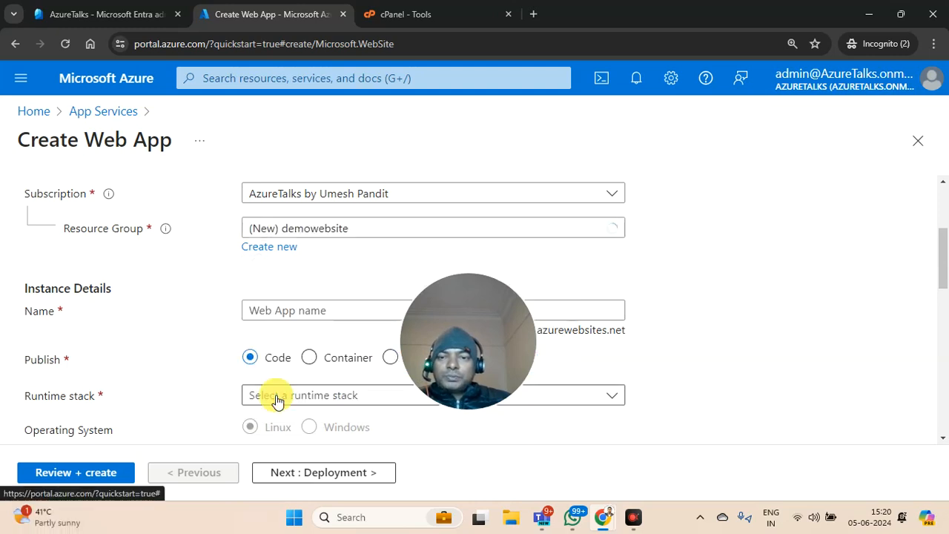
Step: Name the web app demowebsiteup in the instance details
left_click(311, 314)
scroll(311, 312, "down", 2)
scroll(312, 312, "up", 1)
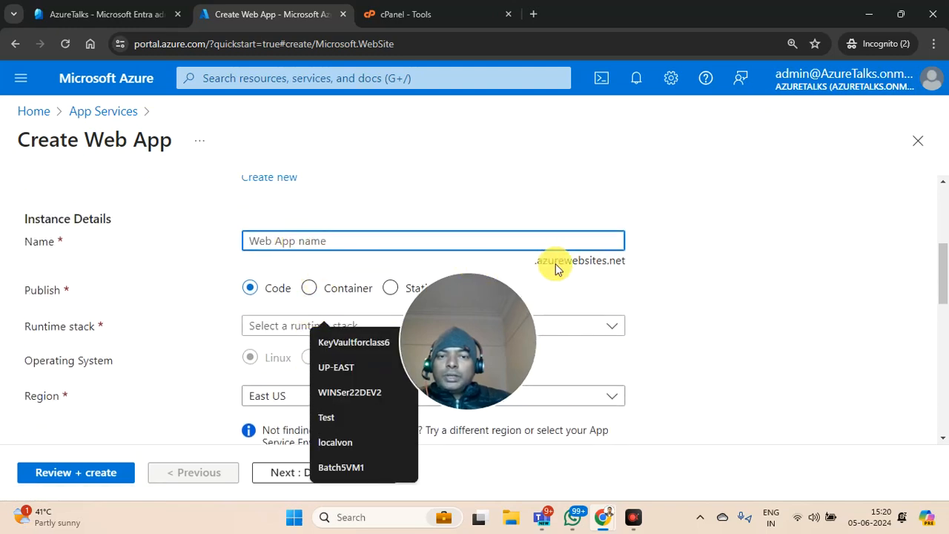
left_click_drag(460, 358, 695, 487)
left_click(320, 241)
type("demowebsiteup")
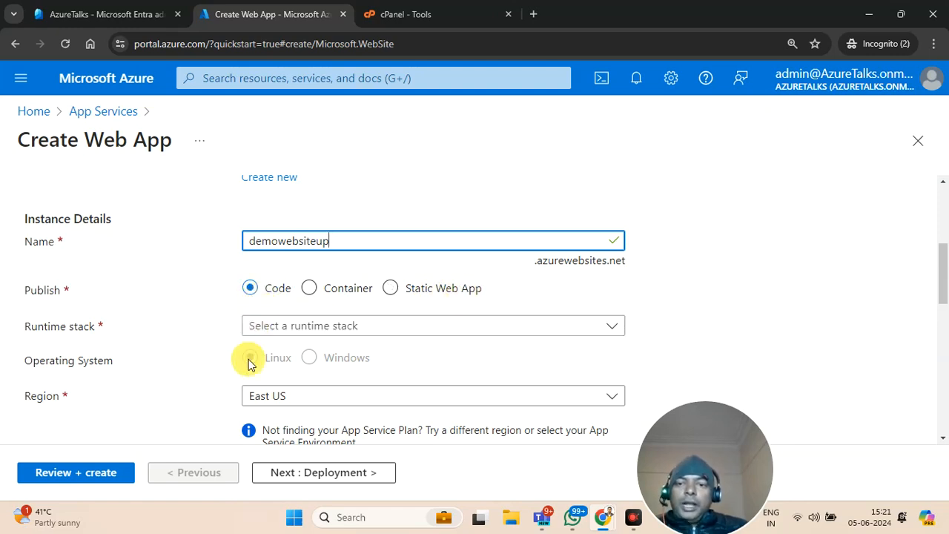
Step: Choose Java 21 as the web app's runtime stack
left_click(269, 328)
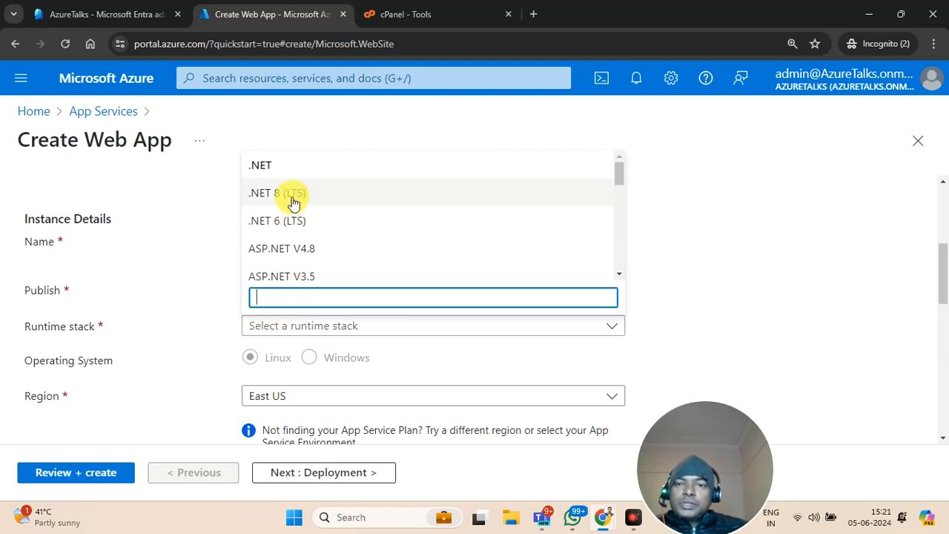
scroll(286, 200, "down", 3)
scroll(294, 212, "down", 3)
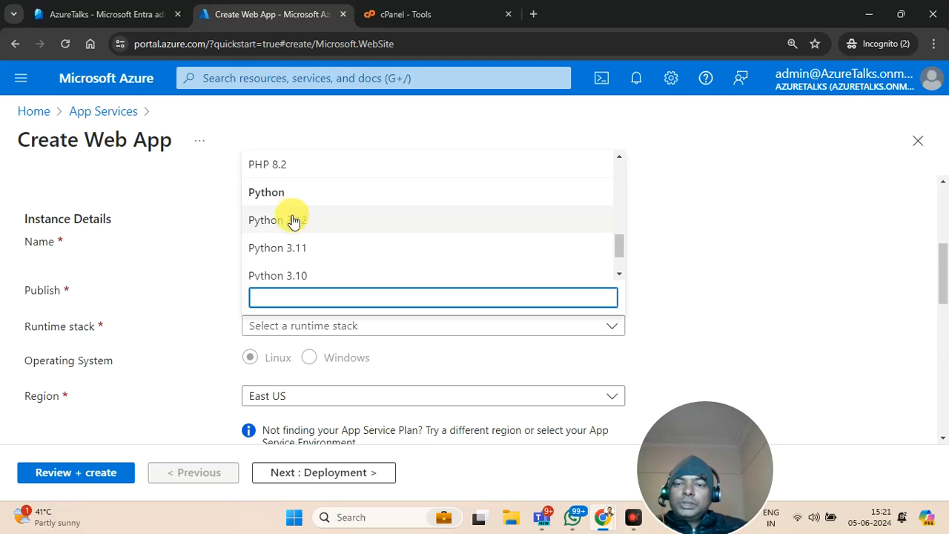
scroll(296, 215, "up", 1)
scroll(296, 215, "up", 1)
scroll(296, 215, "up", 2)
scroll(296, 215, "down", 4)
scroll(296, 215, "up", 5)
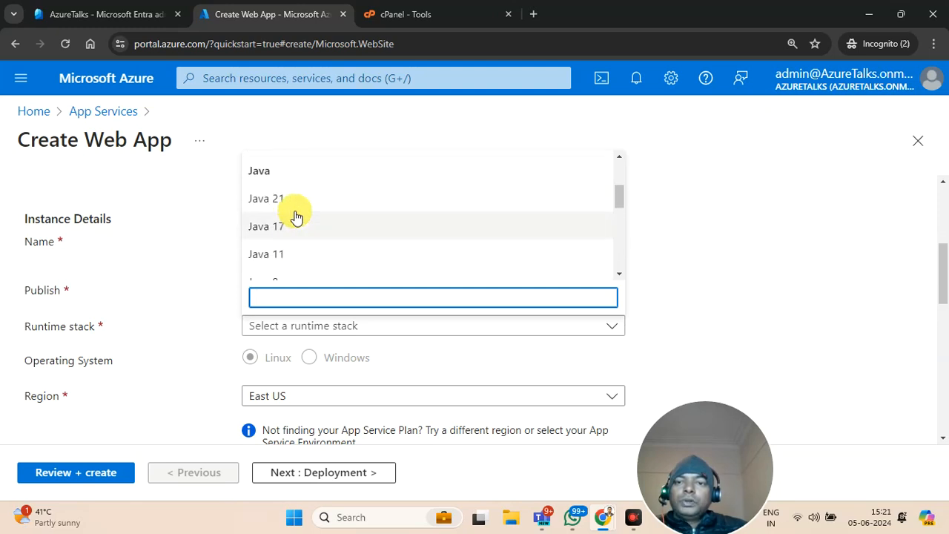
left_click(300, 200)
scroll(353, 289, "down", 1)
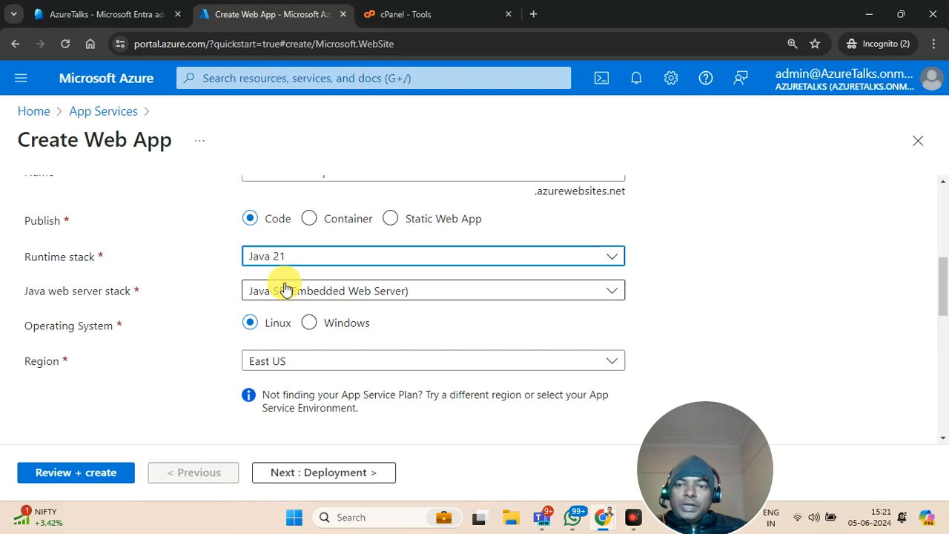
scroll(313, 288, "up", 2)
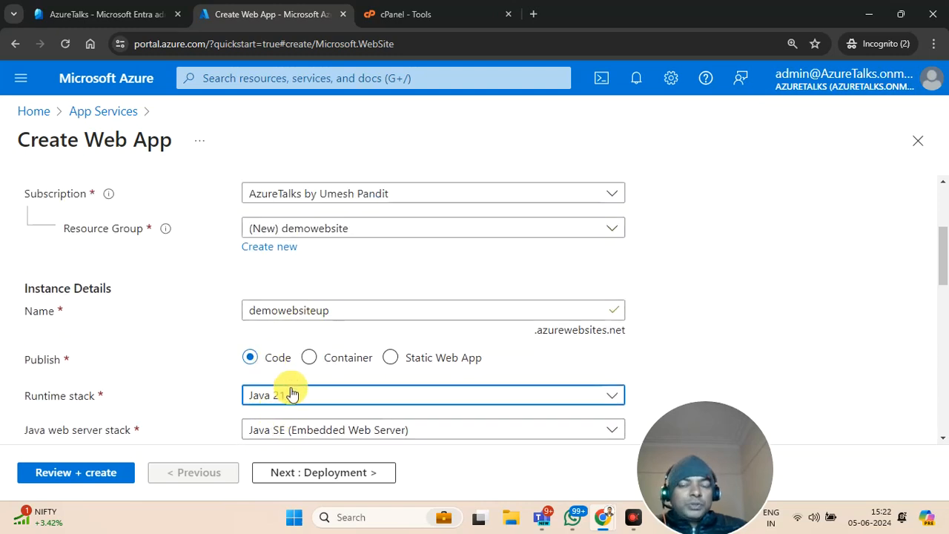
scroll(310, 362, "down", 2)
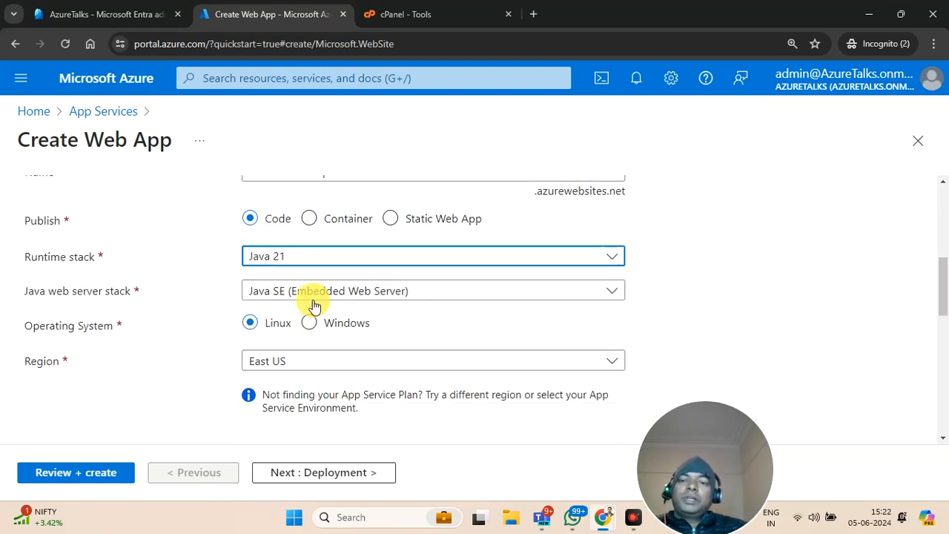
Step: Try the .NET 8 (LTS) runtime stack with Linux as operating system and return the stack to Java 21
left_click(300, 260)
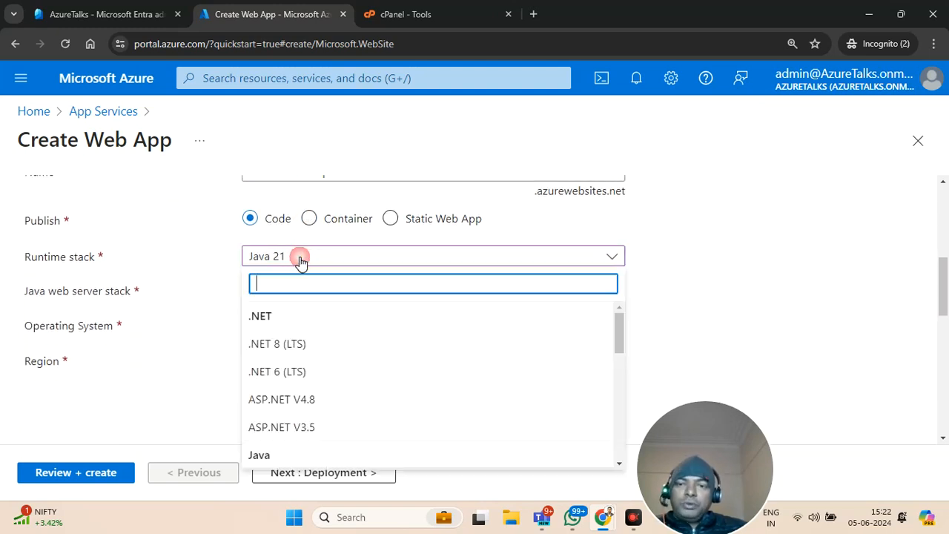
left_click(269, 345)
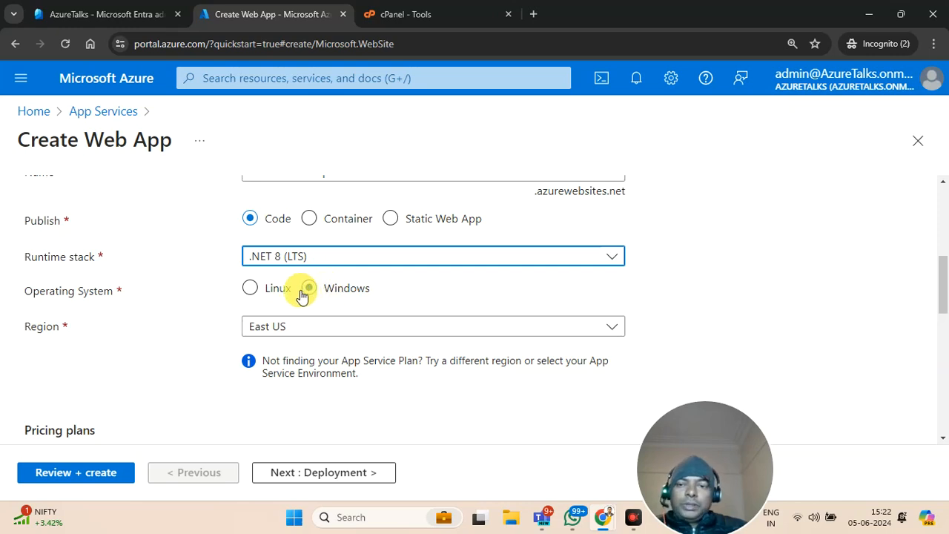
left_click(250, 287)
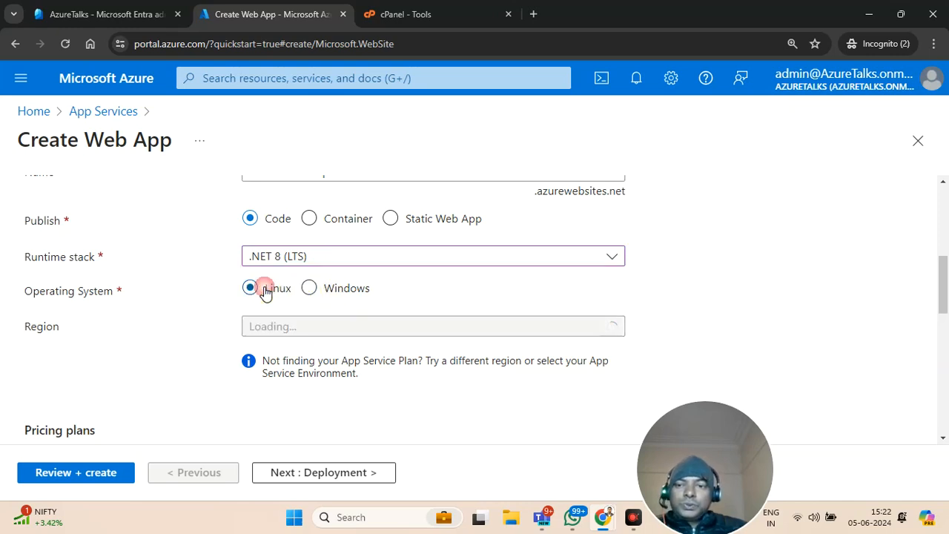
left_click(282, 256)
scroll(282, 347, "down", 1)
scroll(283, 347, "down", 1)
scroll(282, 344, "up", 1)
left_click(282, 342)
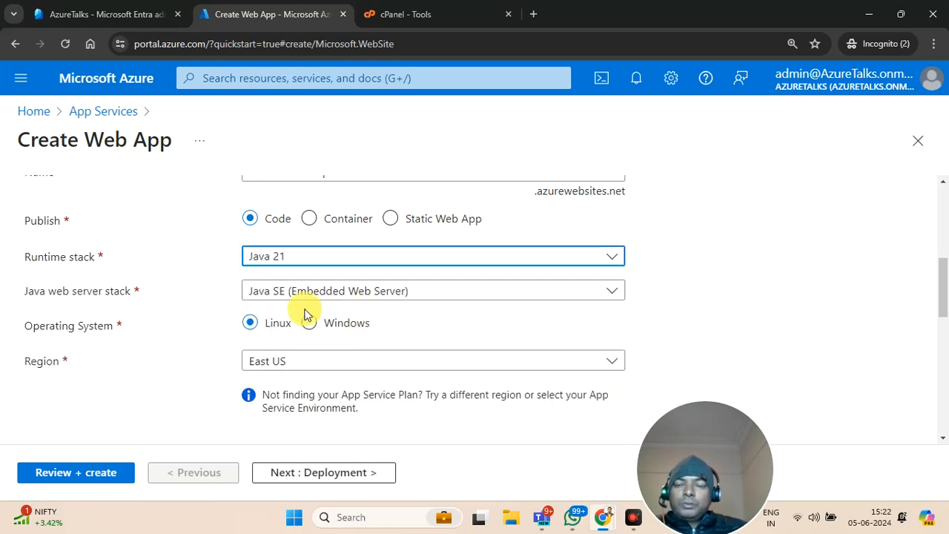
scroll(307, 315, "down", 1)
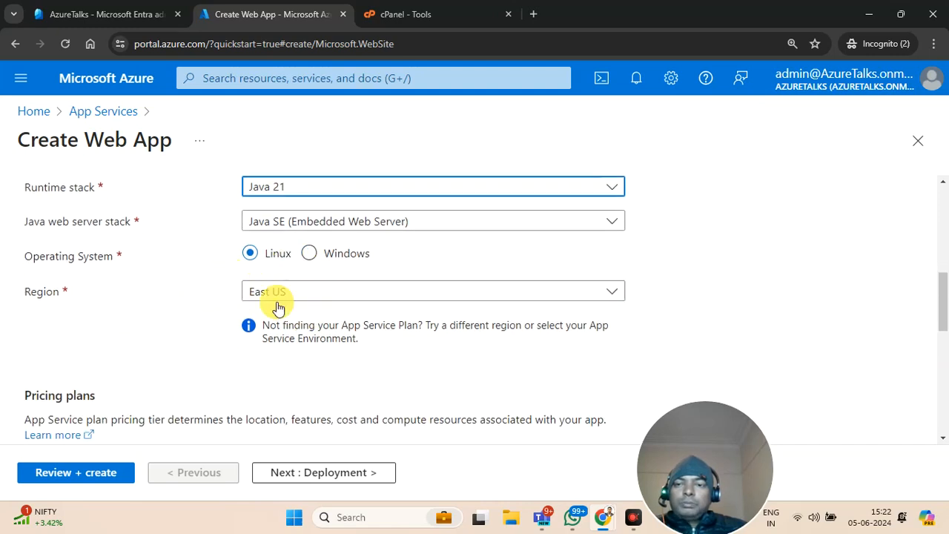
scroll(302, 313, "down", 2)
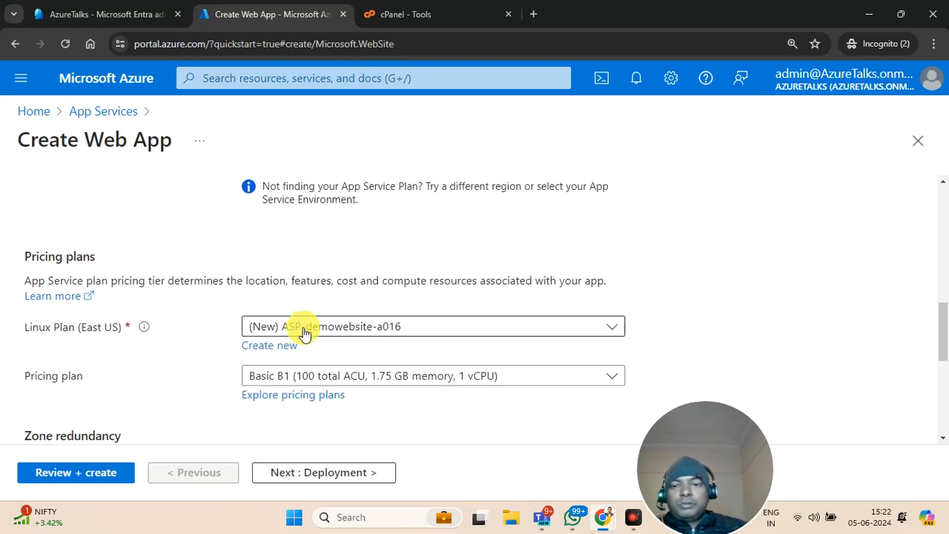
scroll(308, 275, "up", 2)
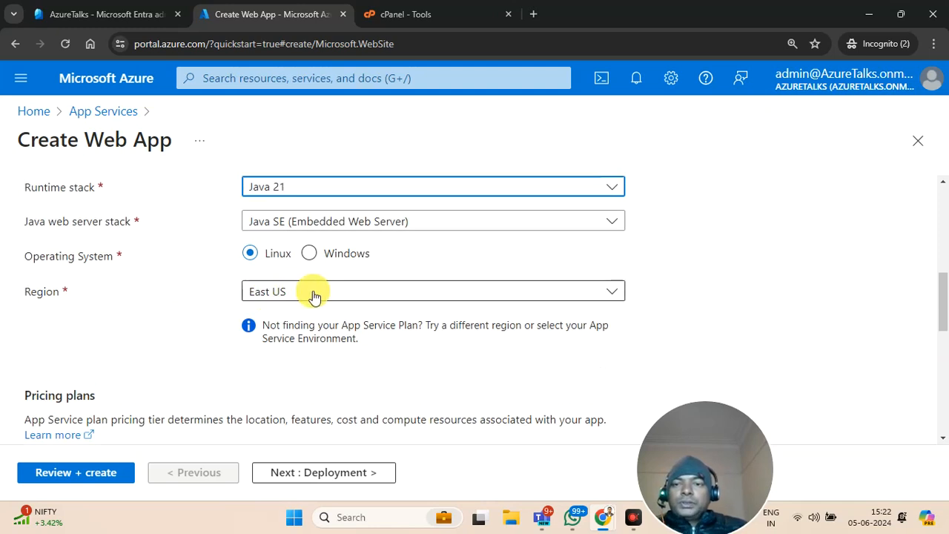
scroll(313, 292, "down", 3)
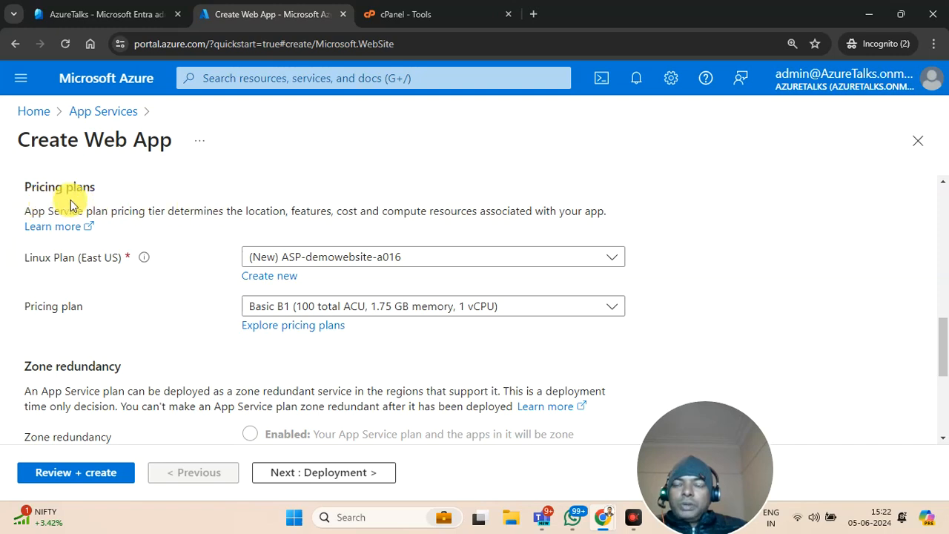
left_click(349, 261)
left_click(238, 254)
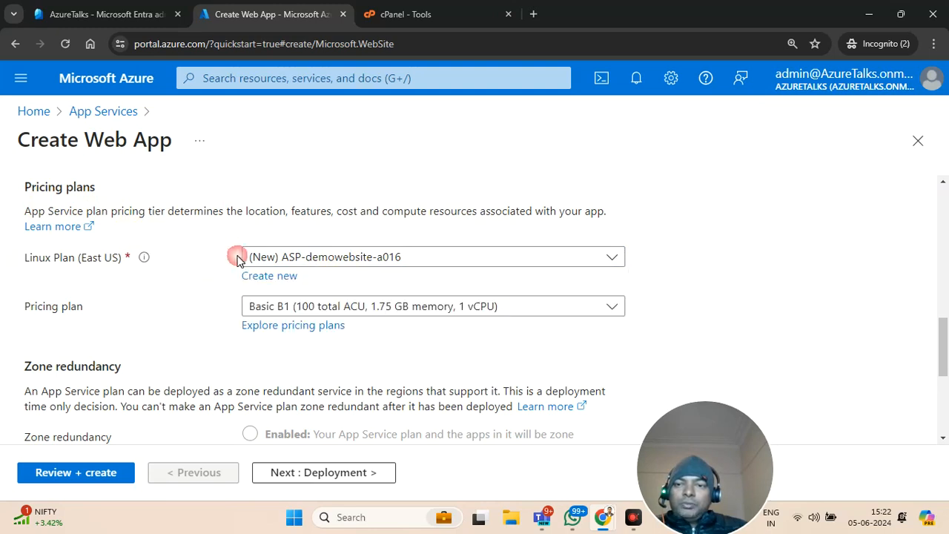
left_click(285, 278)
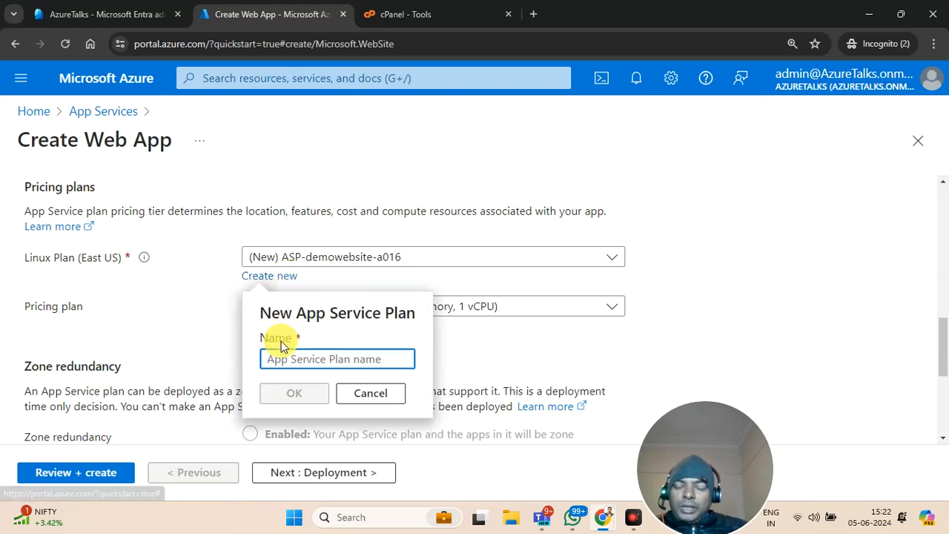
left_click(371, 392)
Step: Create a new App Service plan named demowebsiteup-asp, reusing the web app's name with the suffix -asp
scroll(365, 356, "up", 8)
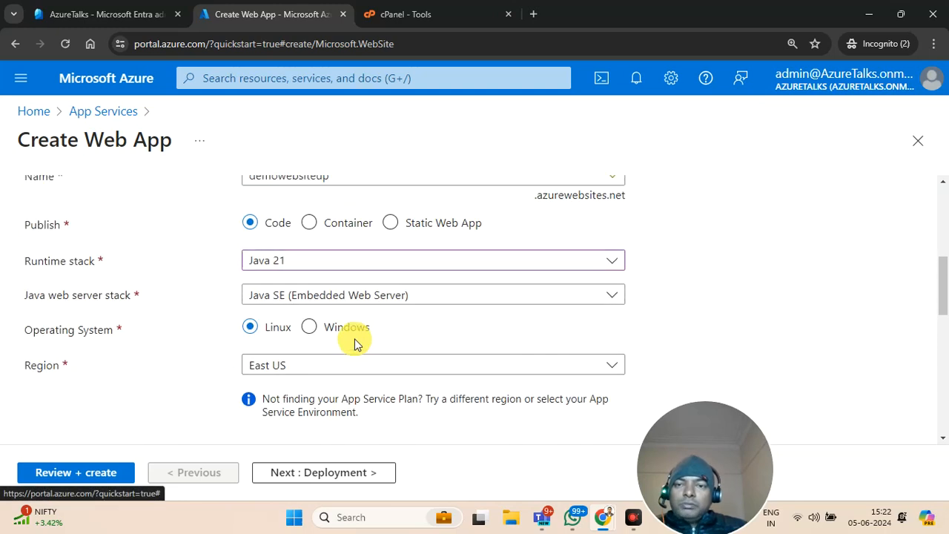
left_click(333, 309)
left_click_drag(333, 310, 245, 310)
key("ctrl+c")
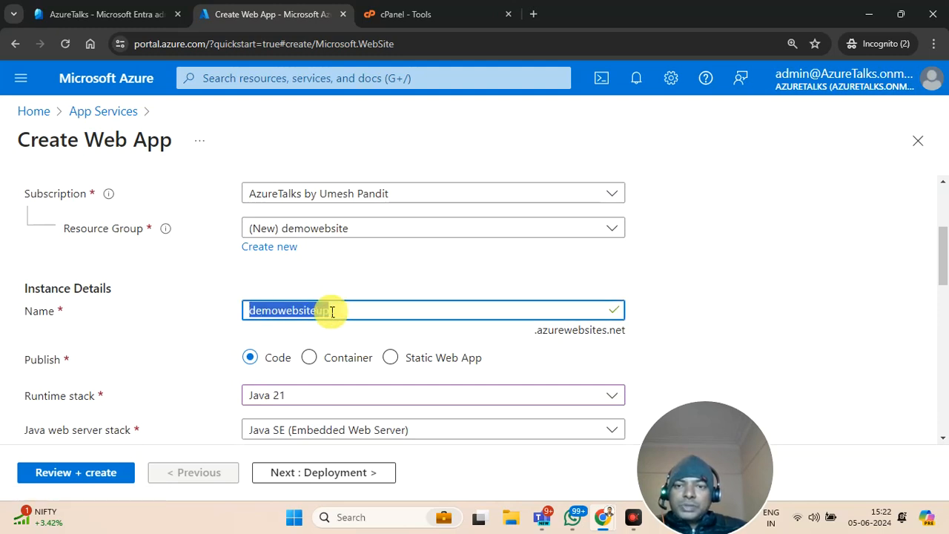
scroll(328, 311, "down", 5)
scroll(330, 314, "down", 1)
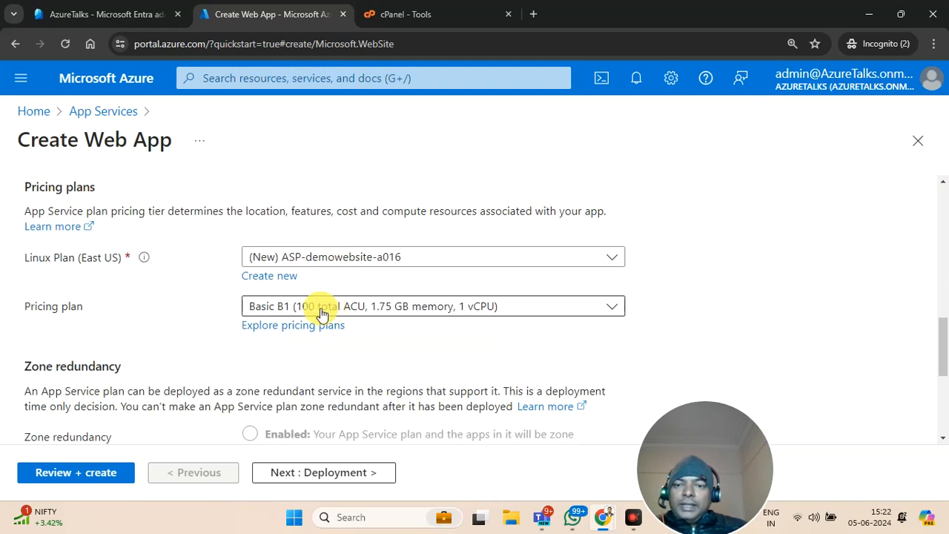
left_click(291, 276)
key("ctrl+v")
type("-")
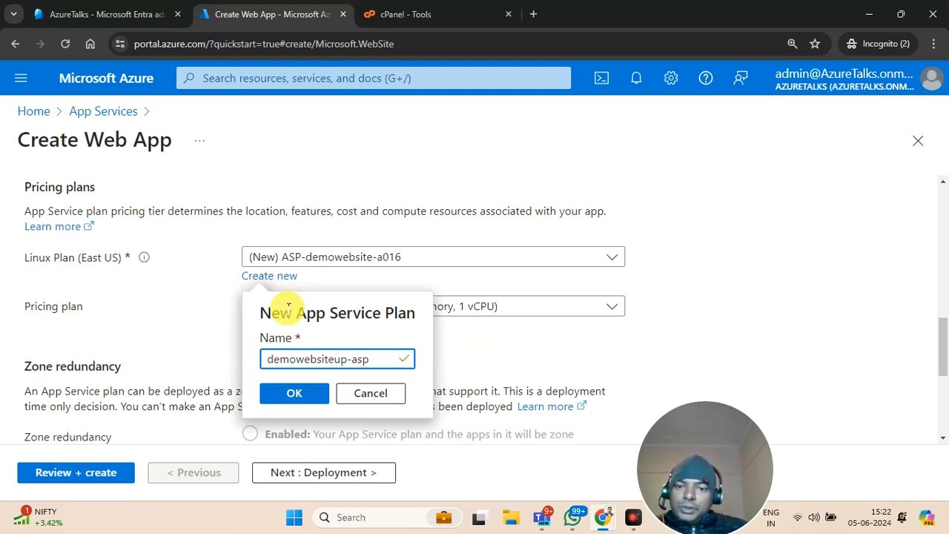
left_click(291, 393)
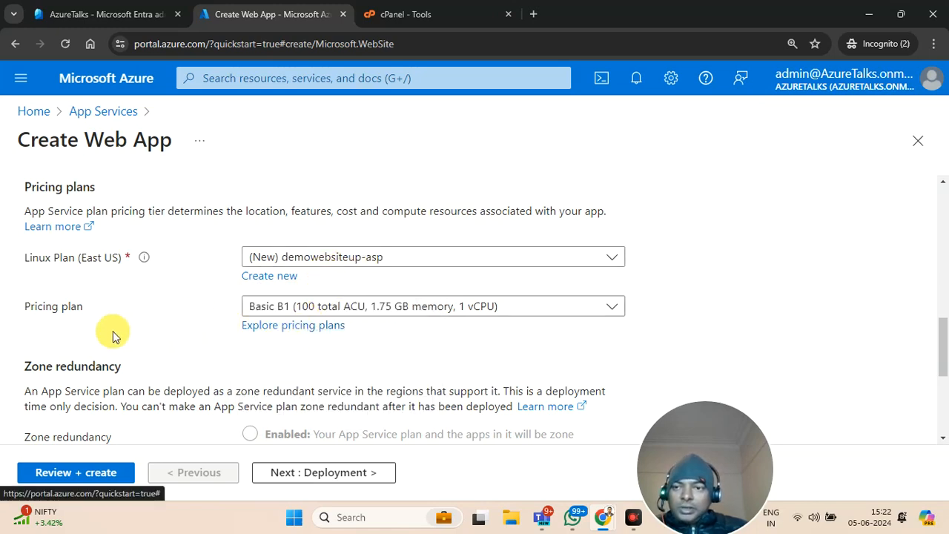
Step: Compare the popular pricing plans and choose Basic B1 for the App Service plan
left_click(335, 310)
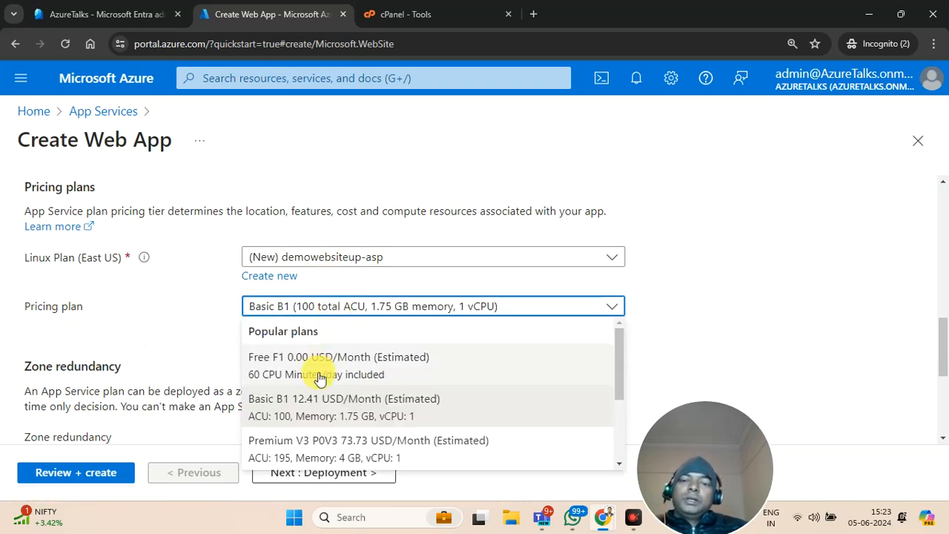
scroll(327, 400, "down", 1)
scroll(319, 393, "up", 1)
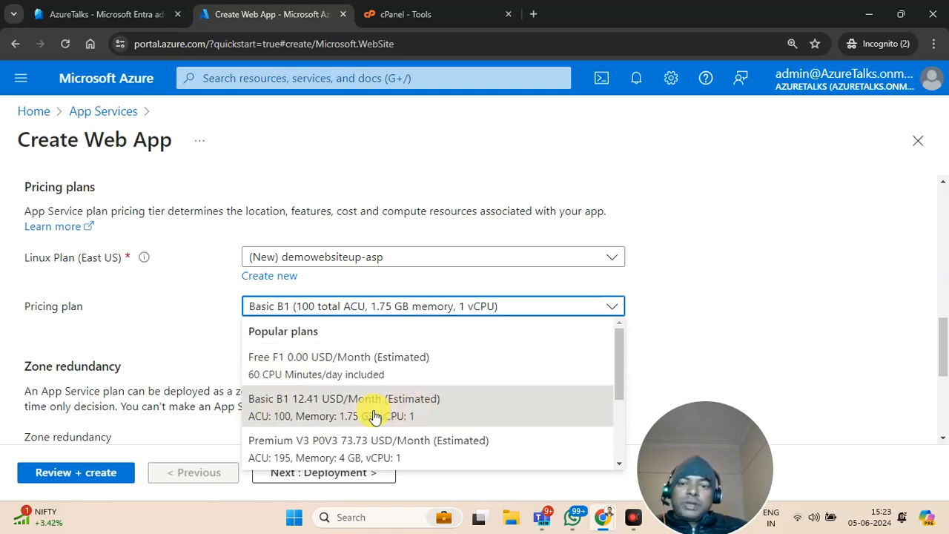
scroll(322, 422, "down", 1)
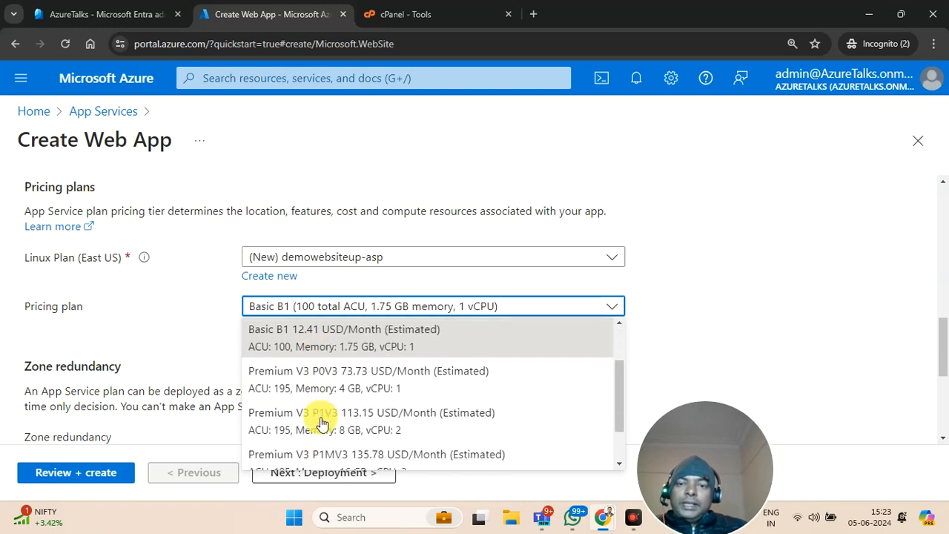
scroll(350, 421, "down", 1)
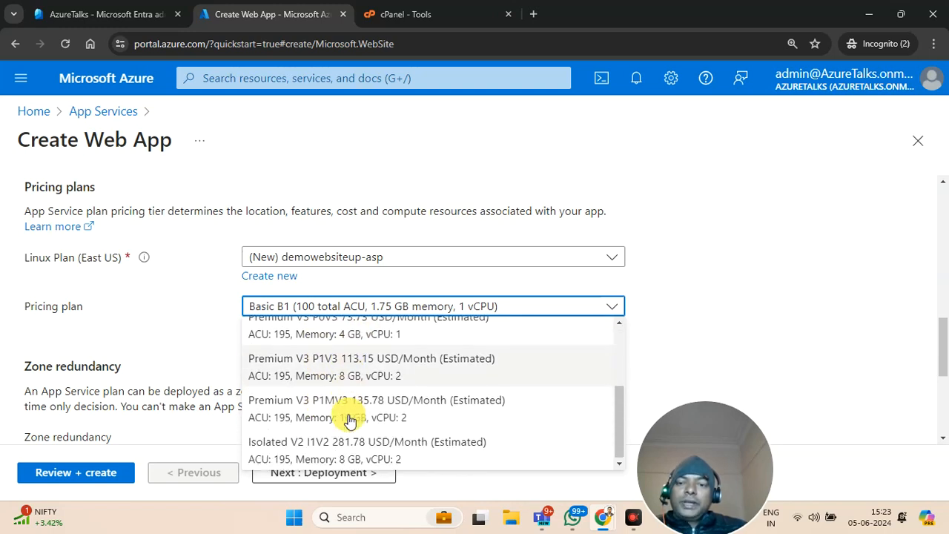
scroll(350, 420, "up", 3)
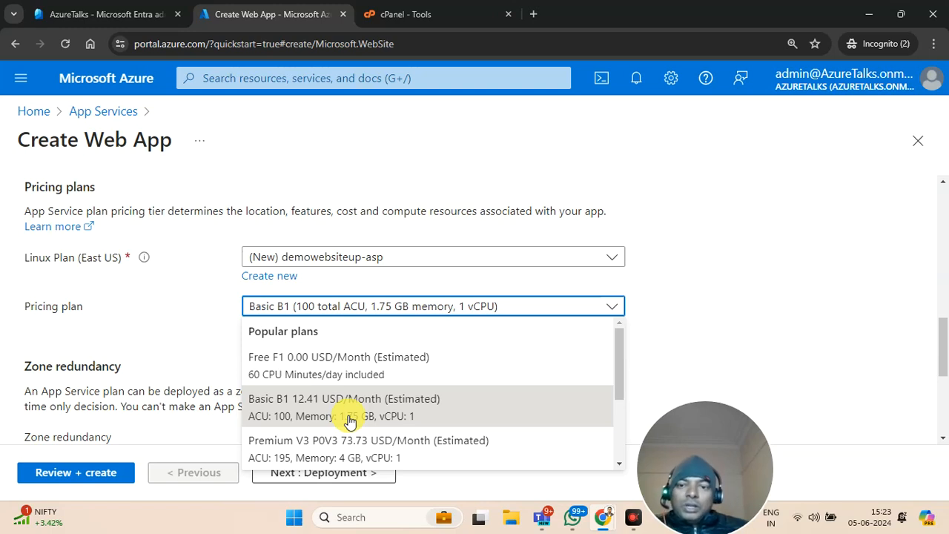
left_click(269, 407)
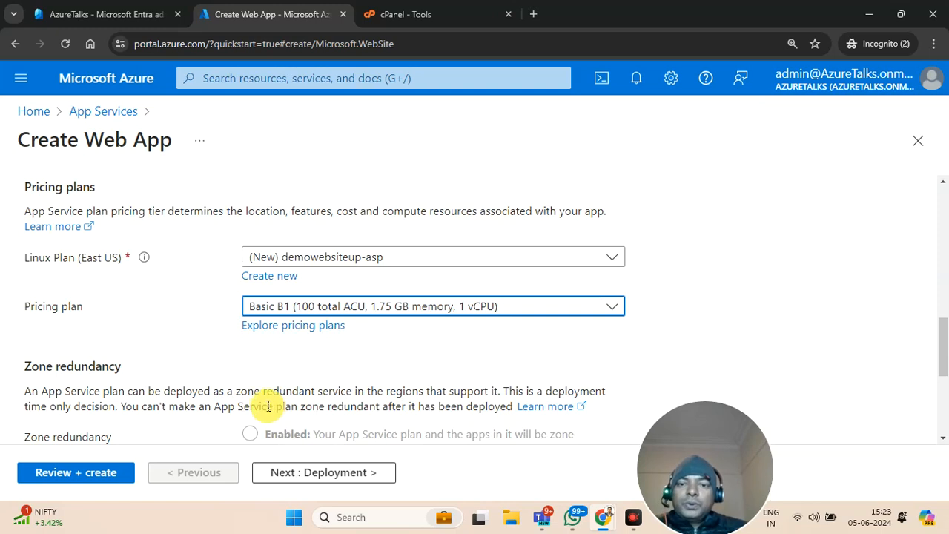
Step: Finish the basic settings without a database or Azure Cache for Redis and proceed to the deployment settings
scroll(211, 345, "down", 2)
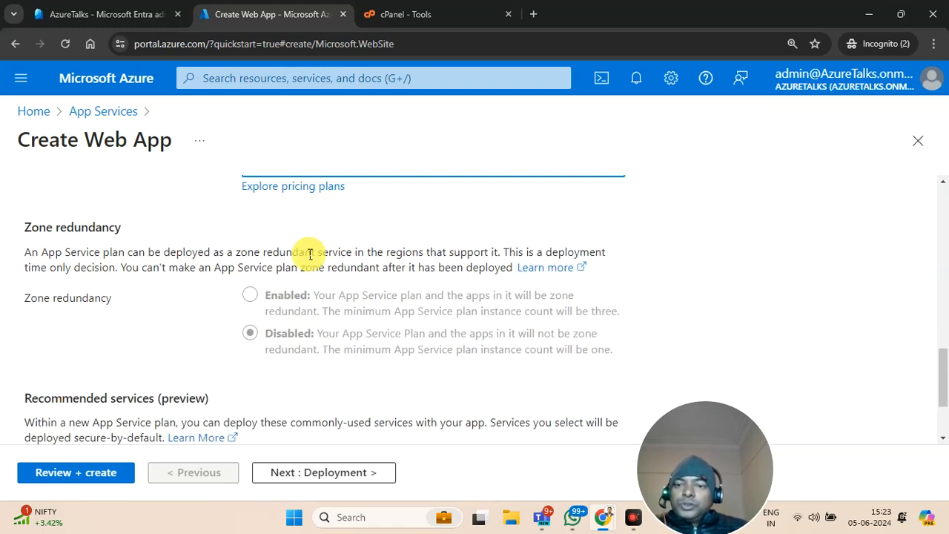
scroll(297, 250, "down", 2)
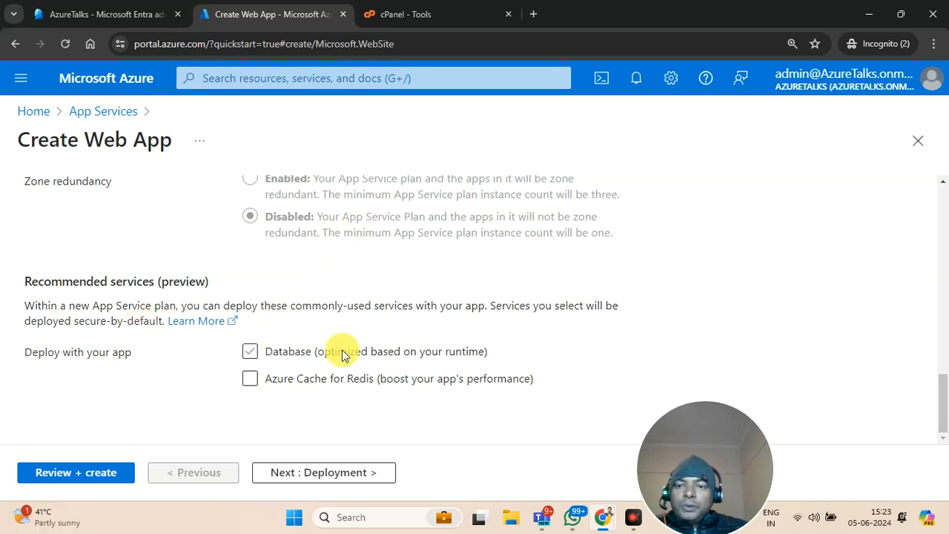
left_click(275, 379)
left_click(404, 379)
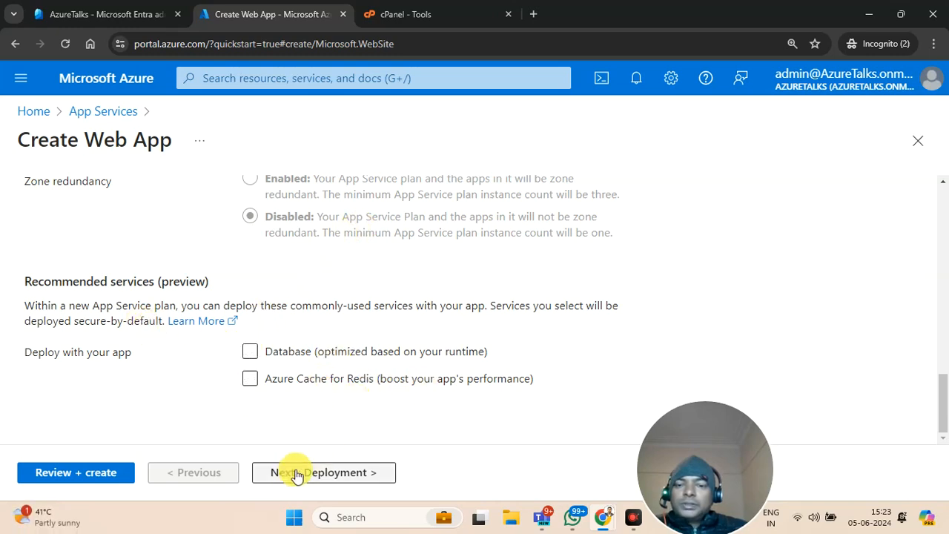
left_click(293, 477)
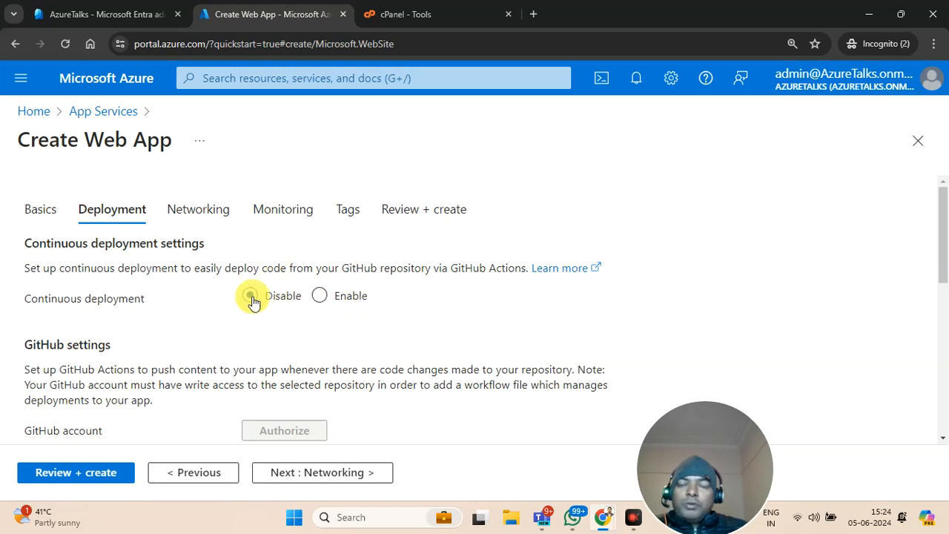
Step: Accept the default deployment, networking and monitoring settings and proceed to the tags
scroll(290, 316, "down", 2)
scroll(290, 330, "down", 3)
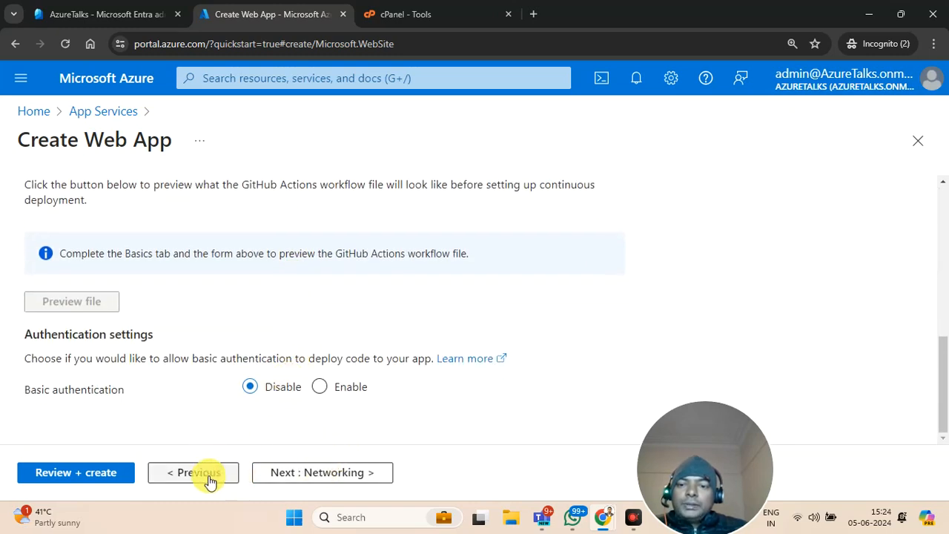
left_click(315, 475)
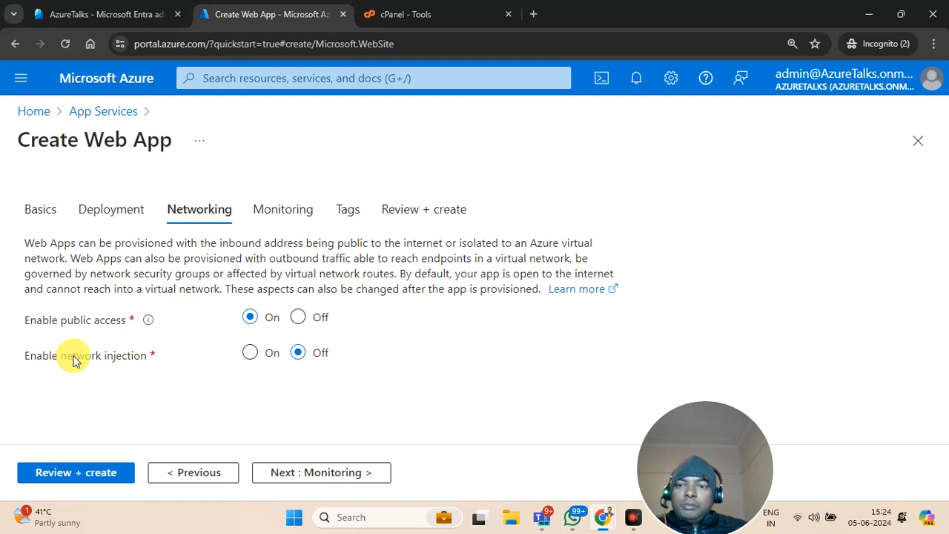
left_click(306, 478)
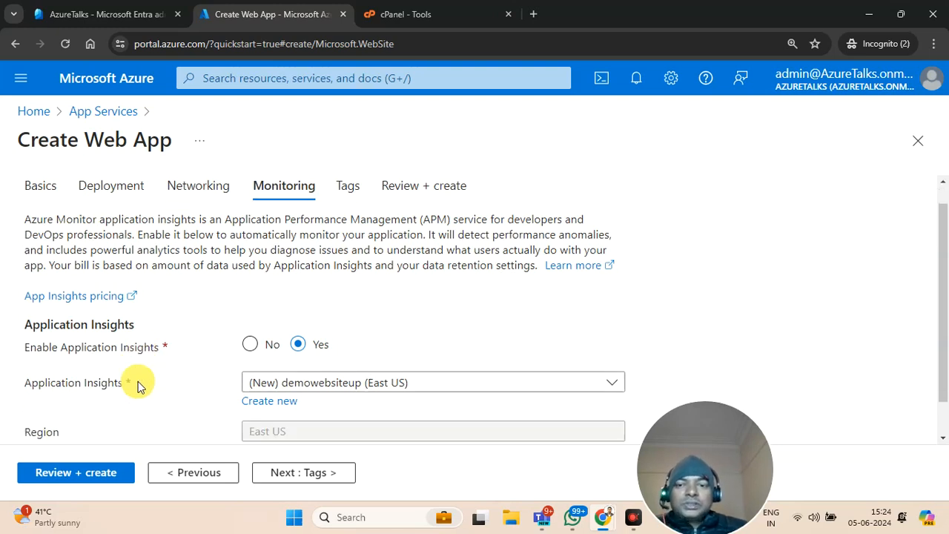
scroll(138, 382, "down", 1)
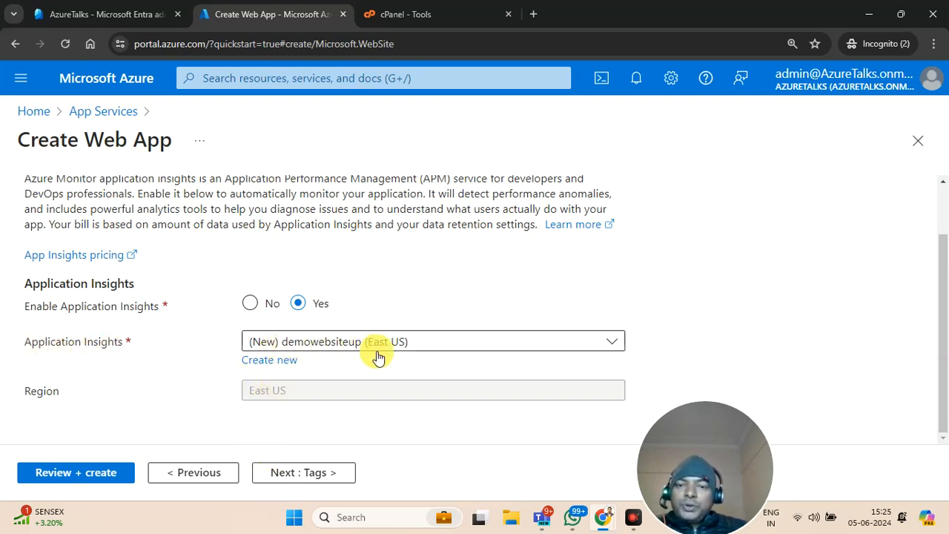
left_click(296, 475)
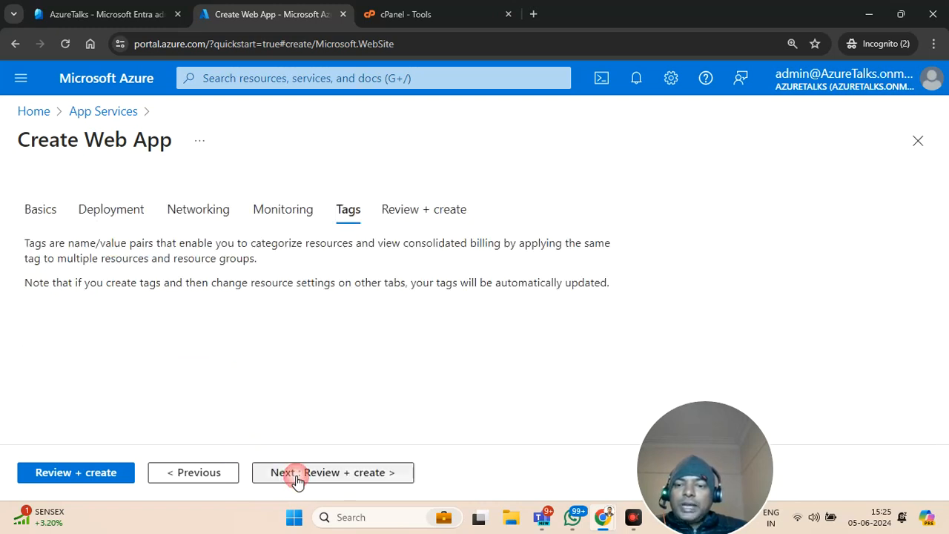
left_click(119, 340)
left_click(119, 339)
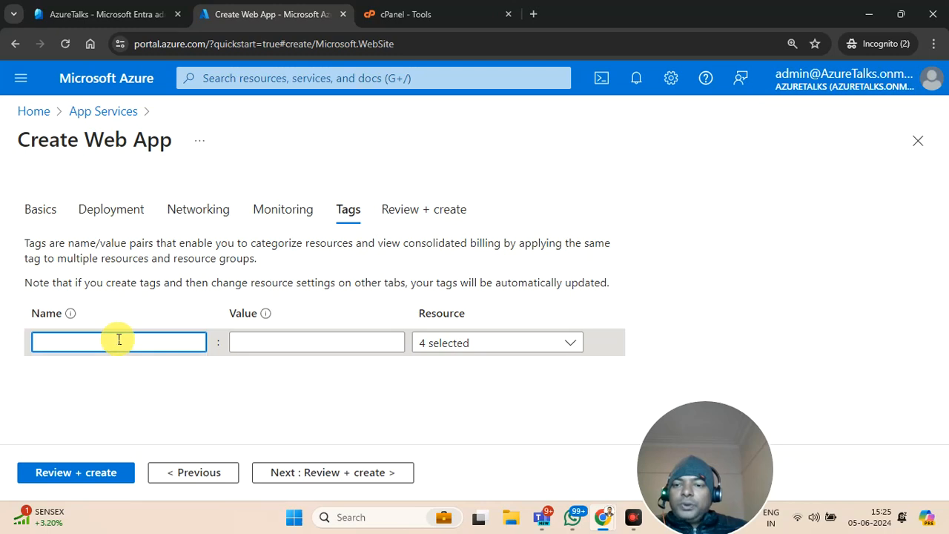
type("NewTag")
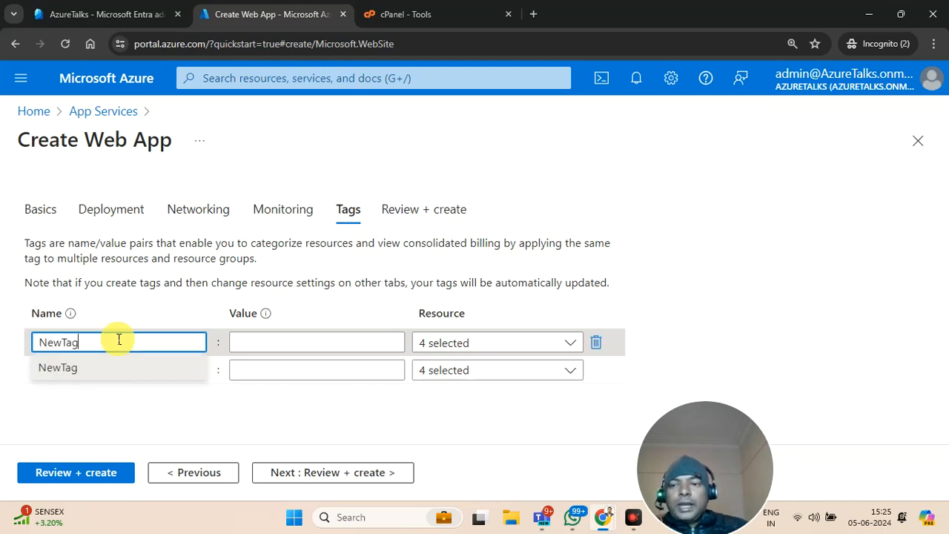
key("Tab")
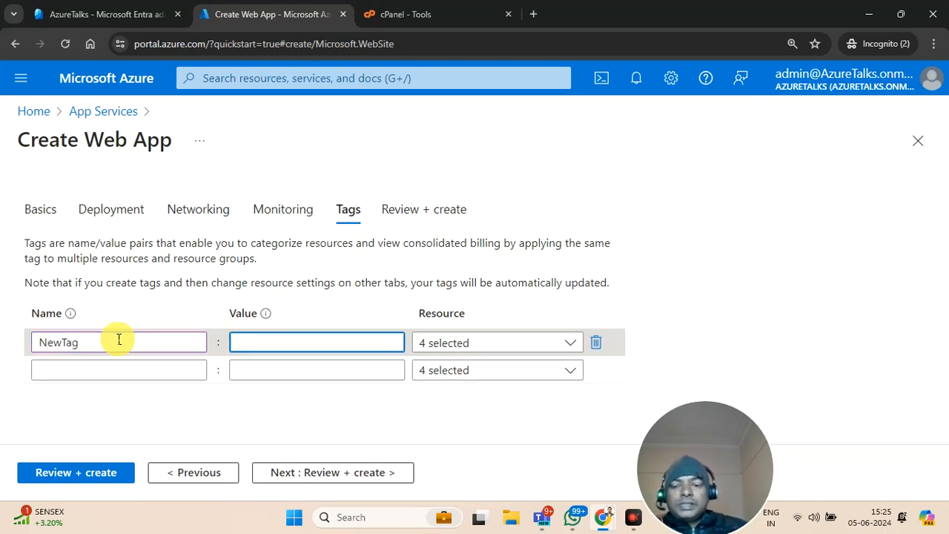
type("Azur")
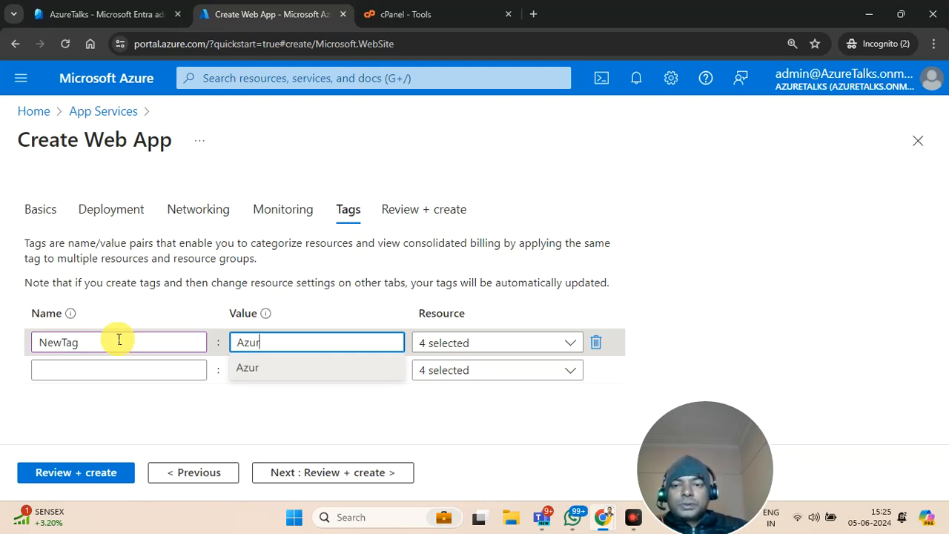
key("BackSpace")
key("BackSpace")
Step: Add a tag named Dept:IT with a person's full name as its value and proceed to the final review
left_click_drag(119, 339, 8, 343)
type("Dep")
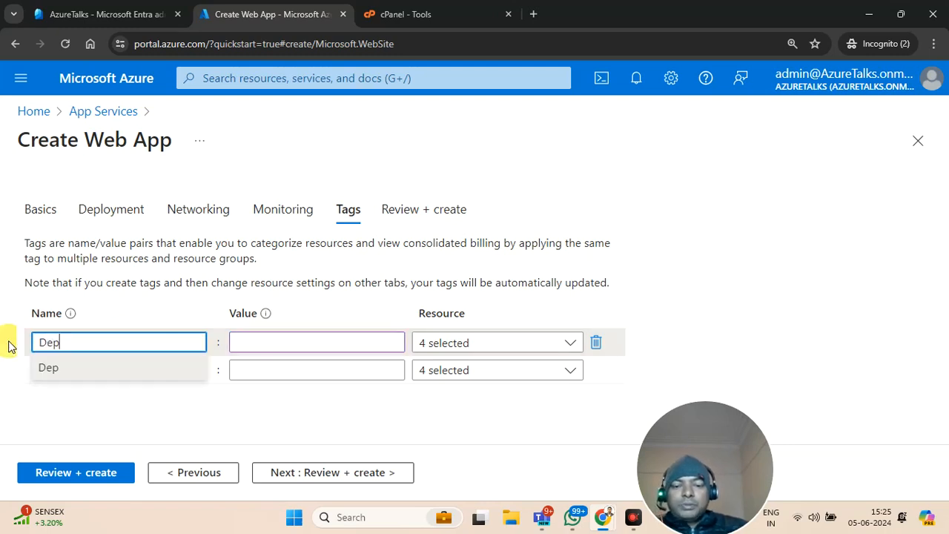
type("t:IT")
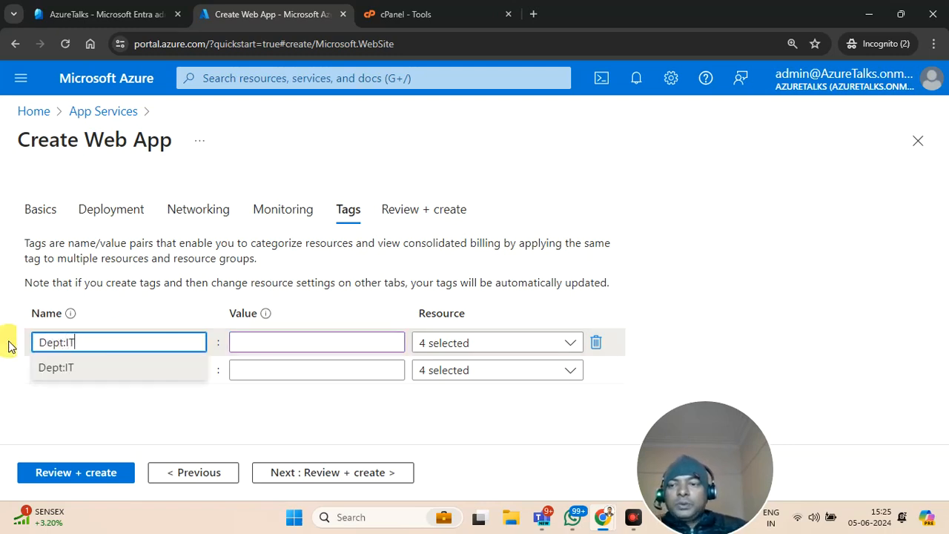
key("Tab")
type("Umesh Pandit")
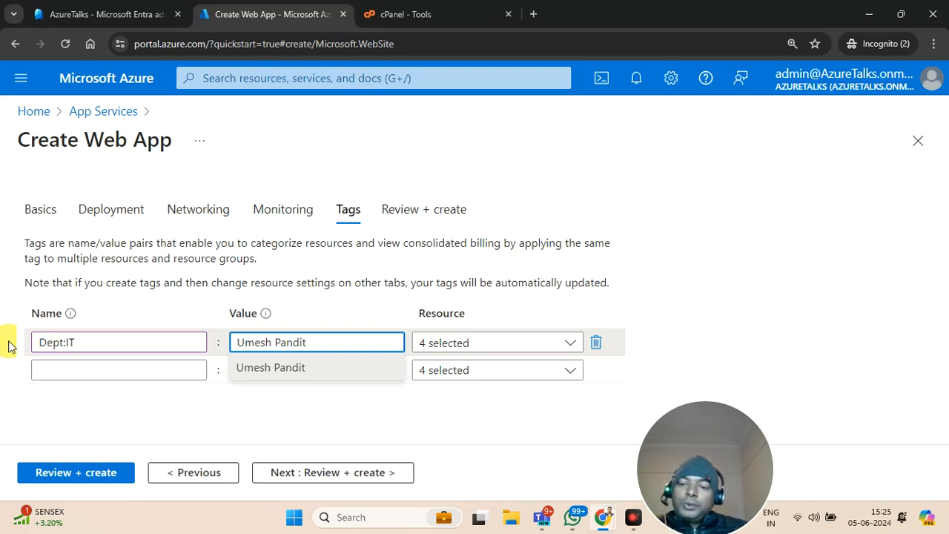
key("Tab")
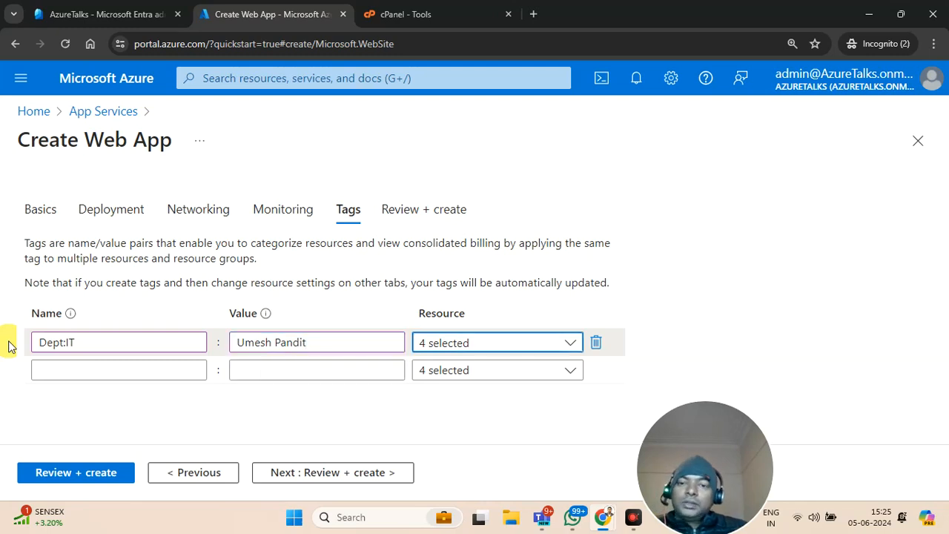
left_click(315, 475)
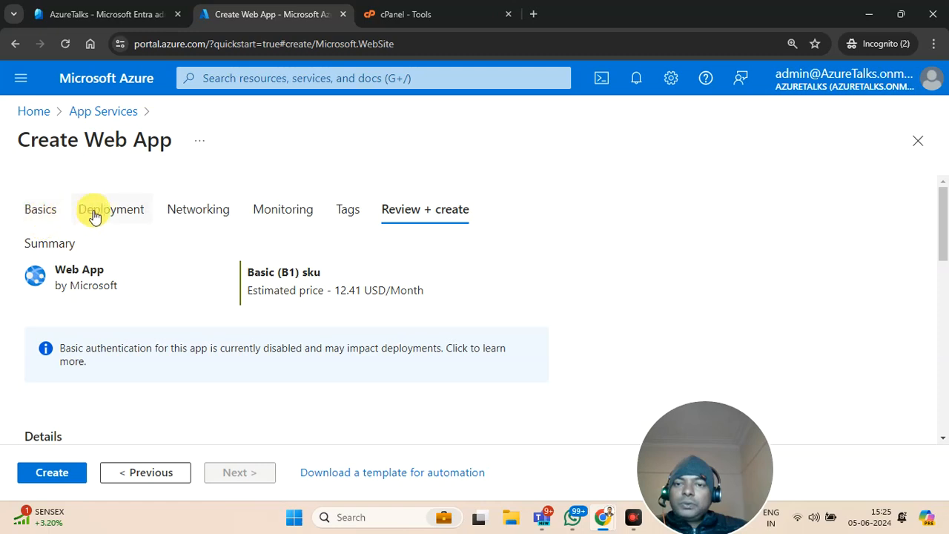
Step: Review the web app summary and open the documentation linked from the disabled basic authentication notice, returning to the Create Web App page
scroll(477, 299, "down", 12)
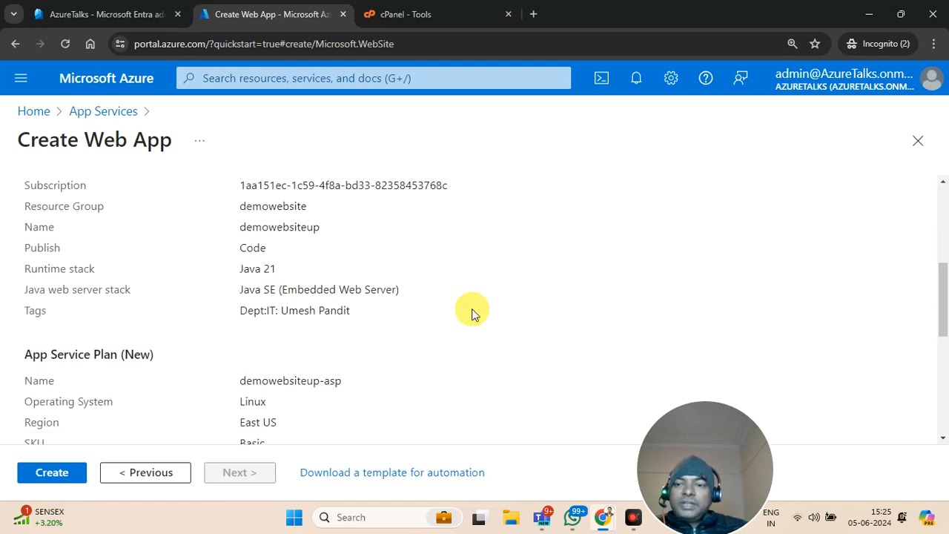
scroll(465, 322, "up", 12)
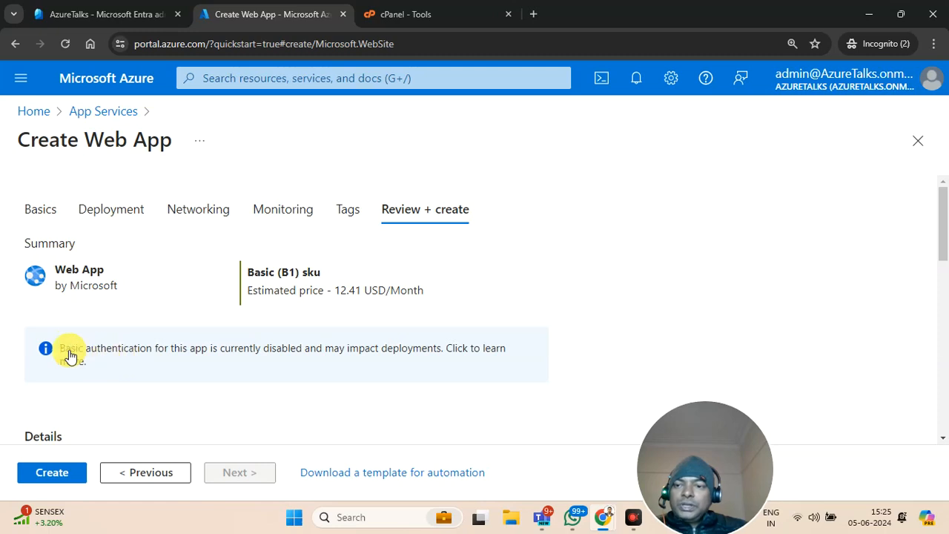
left_click(271, 351)
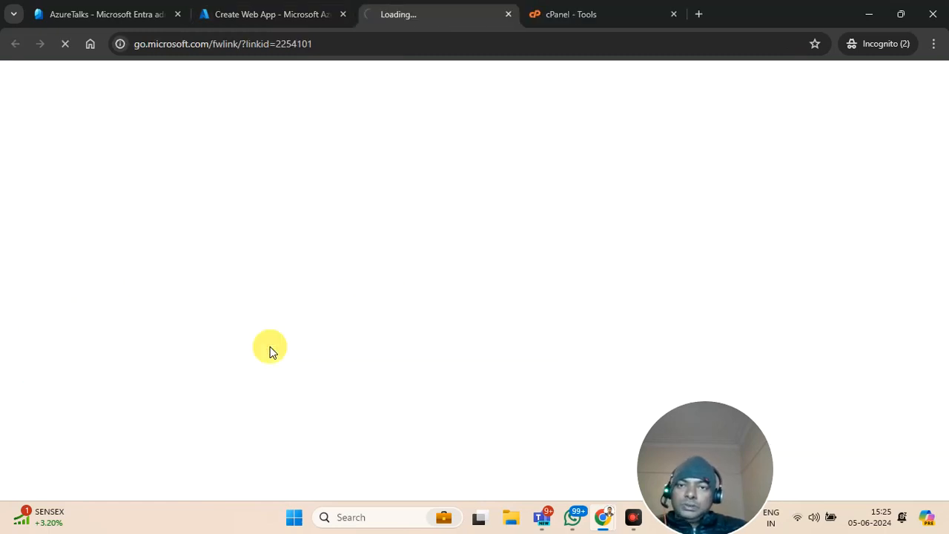
left_click(314, 16)
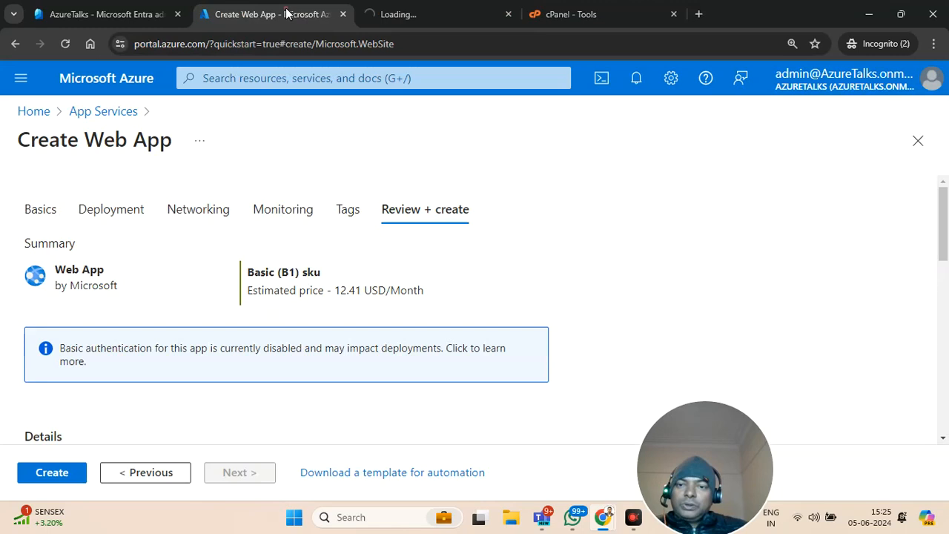
Step: Look through the web app's basic settings for the basic authentication option
left_click(24, 205)
scroll(131, 257, "down", 4)
scroll(132, 261, "down", 8)
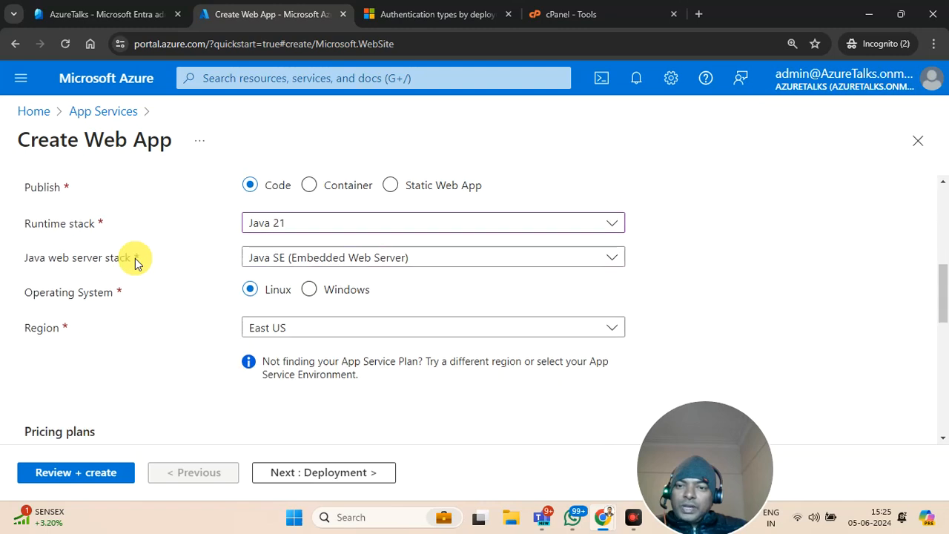
scroll(136, 265, "down", 2)
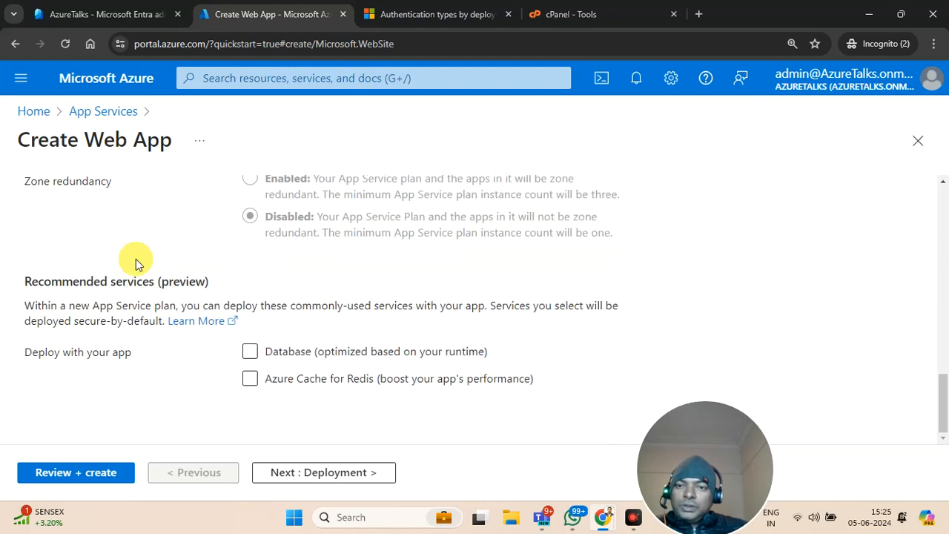
scroll(214, 275, "up", 3)
scroll(213, 275, "up", 2)
scroll(213, 275, "up", 3)
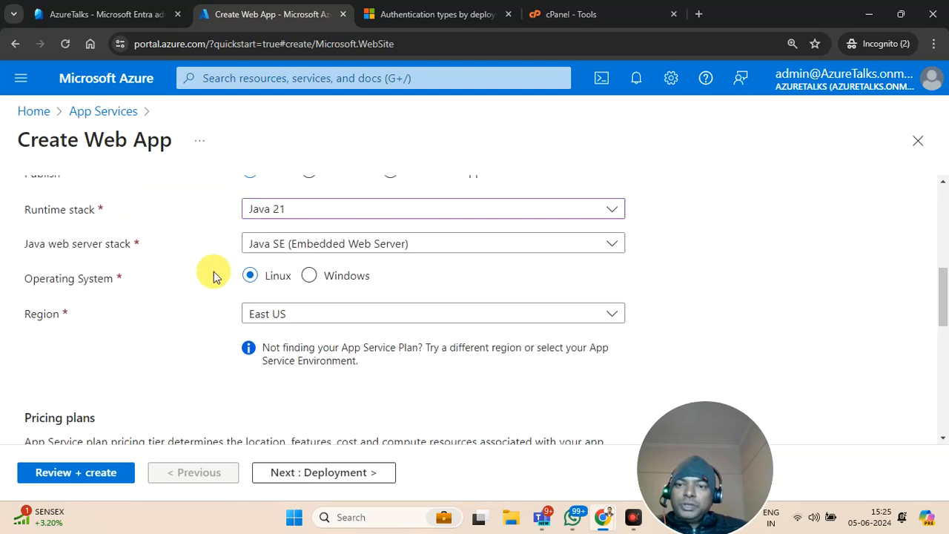
scroll(214, 276, "up", 5)
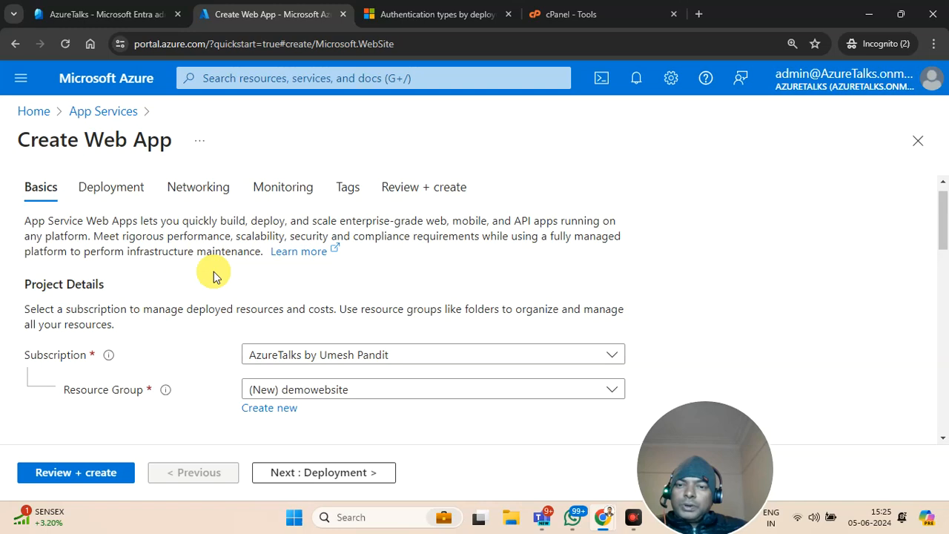
Step: Enable basic authentication in the web app's deployment settings
left_click(123, 186)
scroll(282, 250, "down", 2)
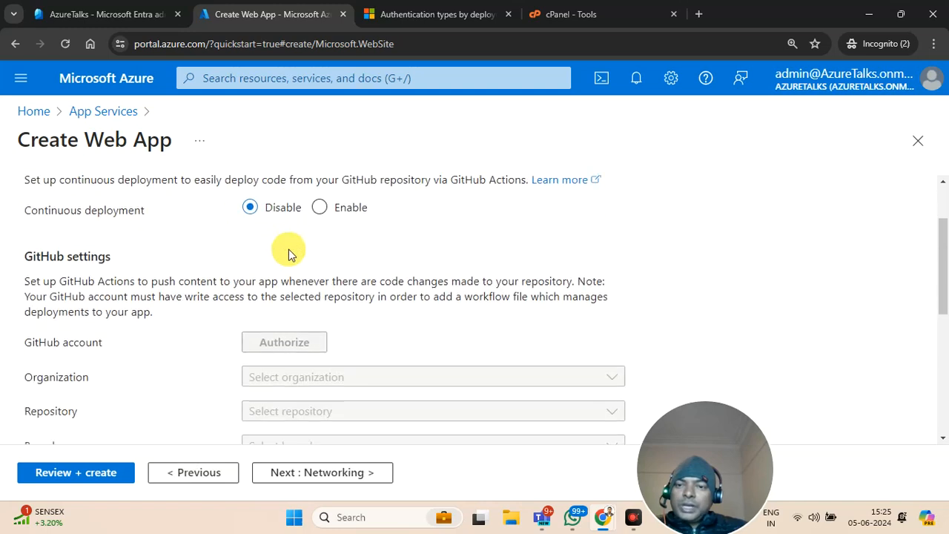
scroll(289, 255, "up", 2)
scroll(144, 271, "down", 5)
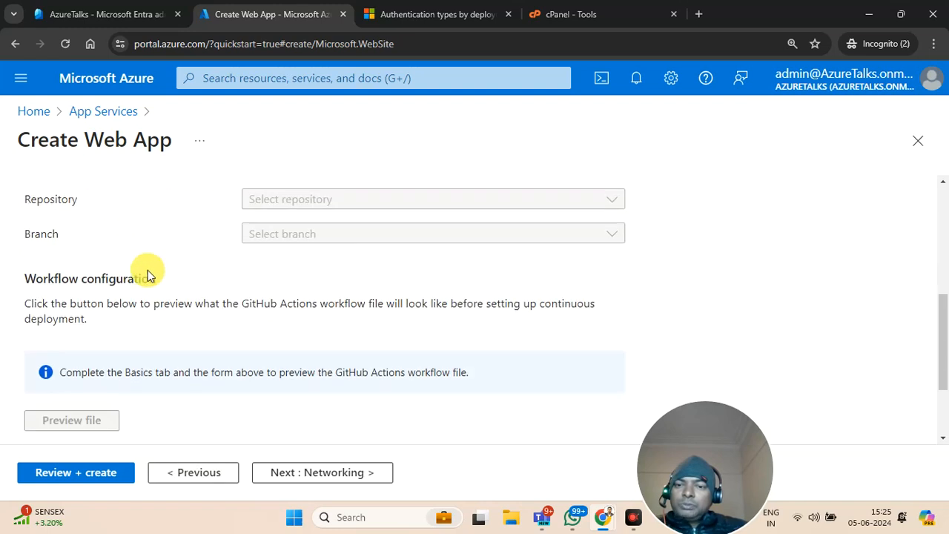
scroll(151, 272, "down", 1)
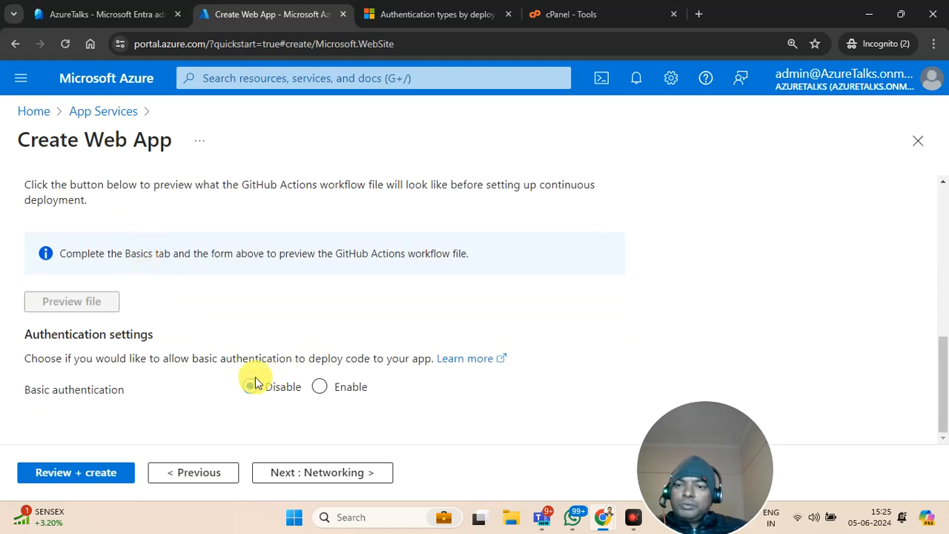
left_click(321, 387)
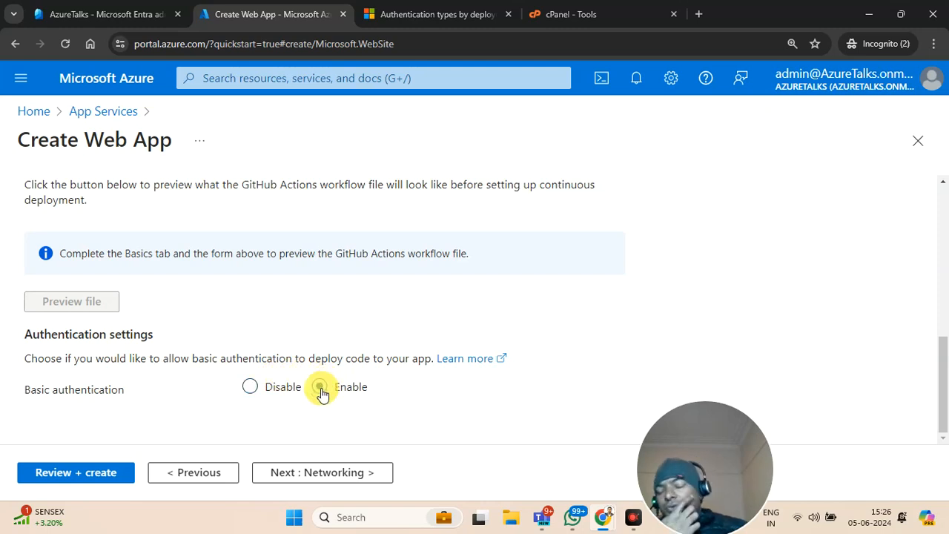
Step: Keep the networking, monitoring and tag settings as they are and proceed to the final review
left_click(295, 478)
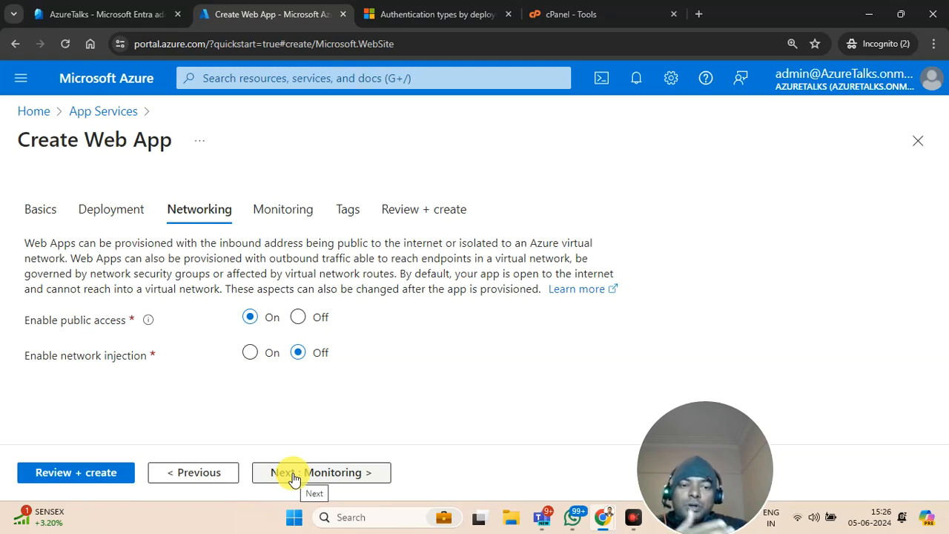
left_click(295, 472)
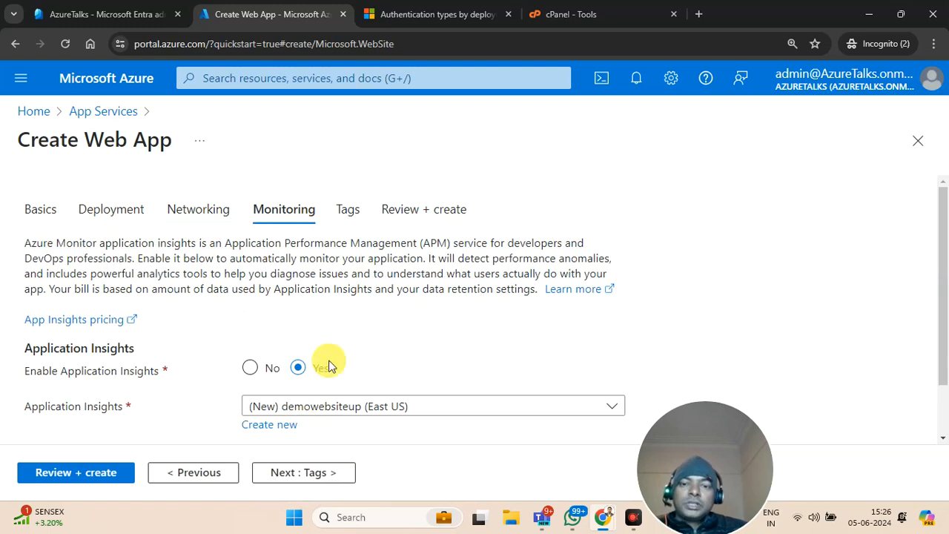
left_click(301, 475)
left_click(297, 479)
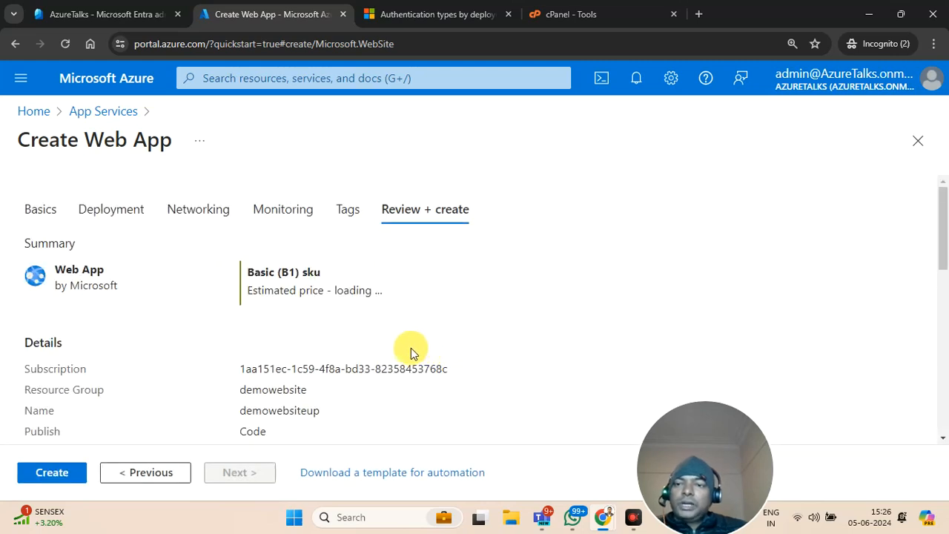
Step: Check the full summary, including the monitoring and deployment sections, and create the web app
scroll(268, 304, "down", 3)
scroll(261, 304, "down", 3)
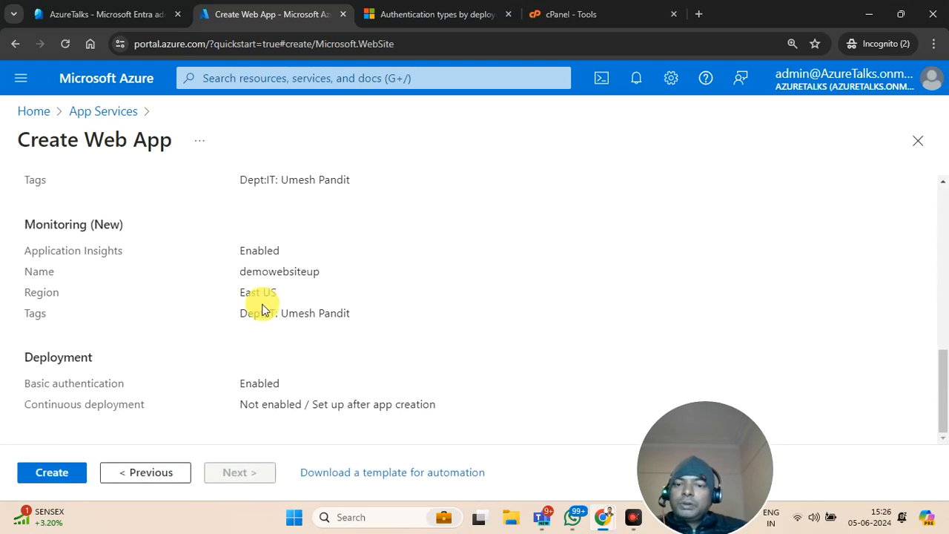
scroll(334, 314, "up", 8)
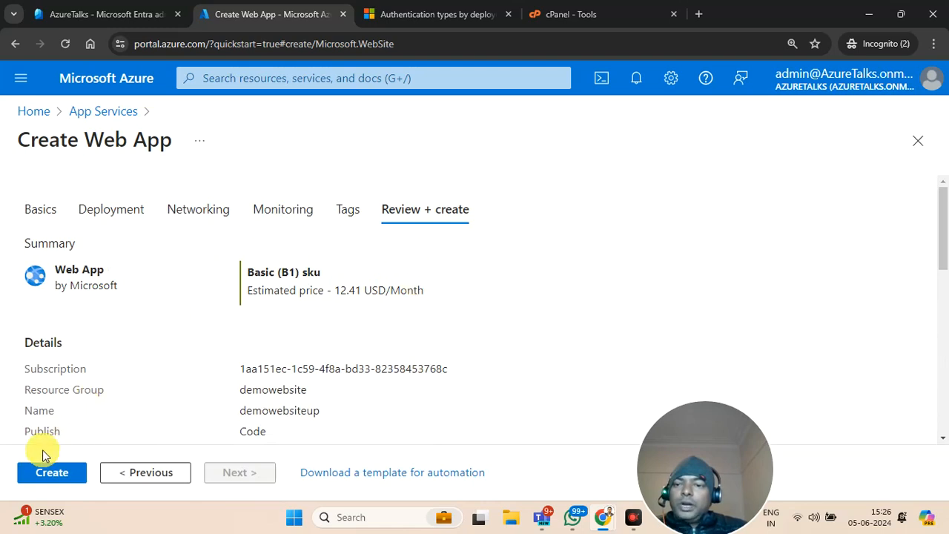
left_click(46, 473)
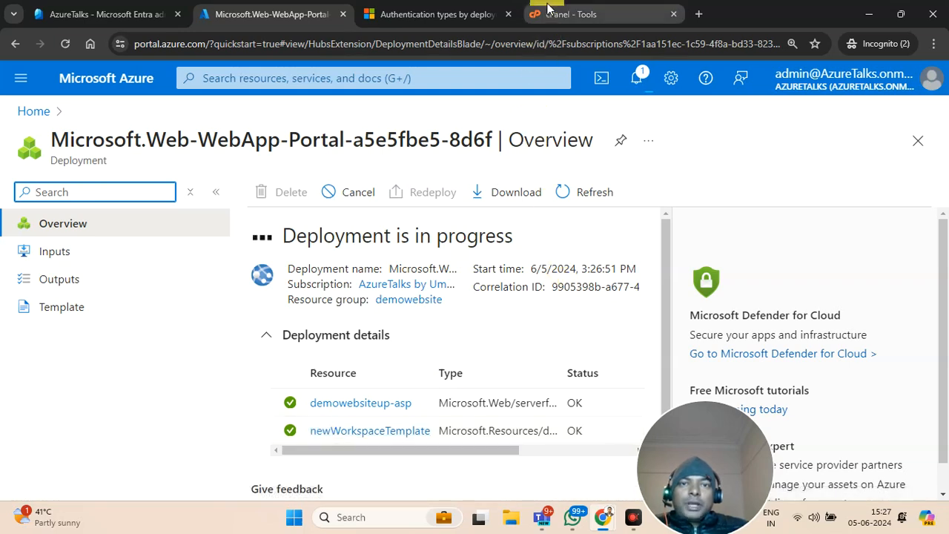
Step: Check the cPanel tools and the Azure deployment progress, and open the website of cPanel's primary domain in a new tab
left_click(577, 14)
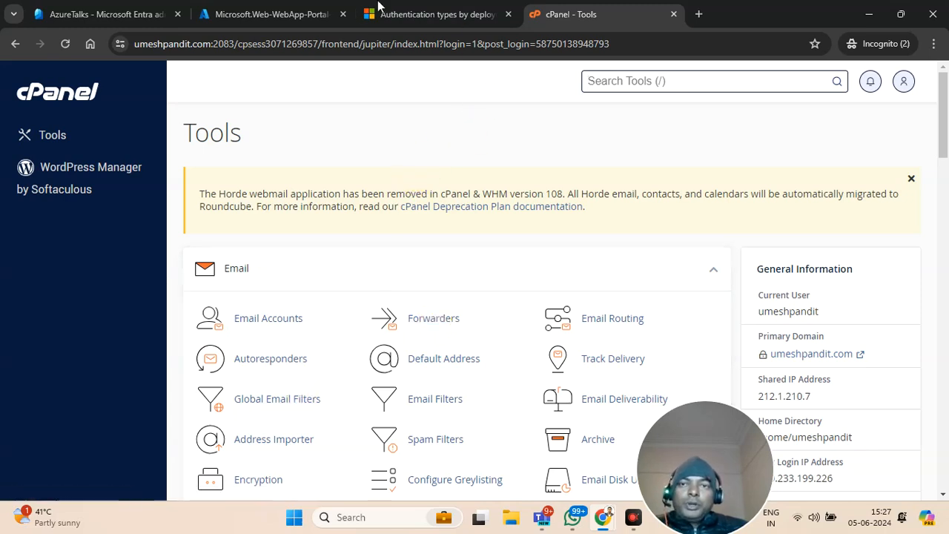
left_click(288, 15)
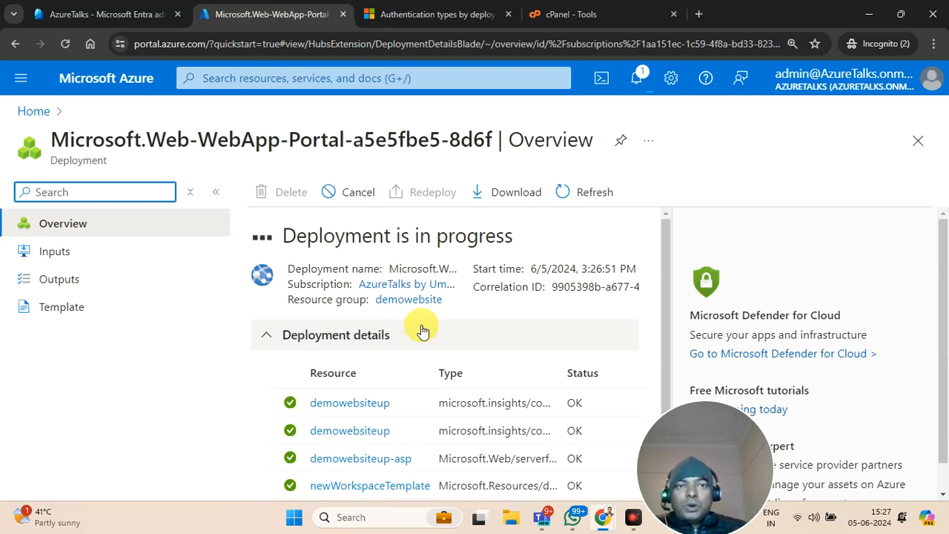
left_click(696, 14)
type("web")
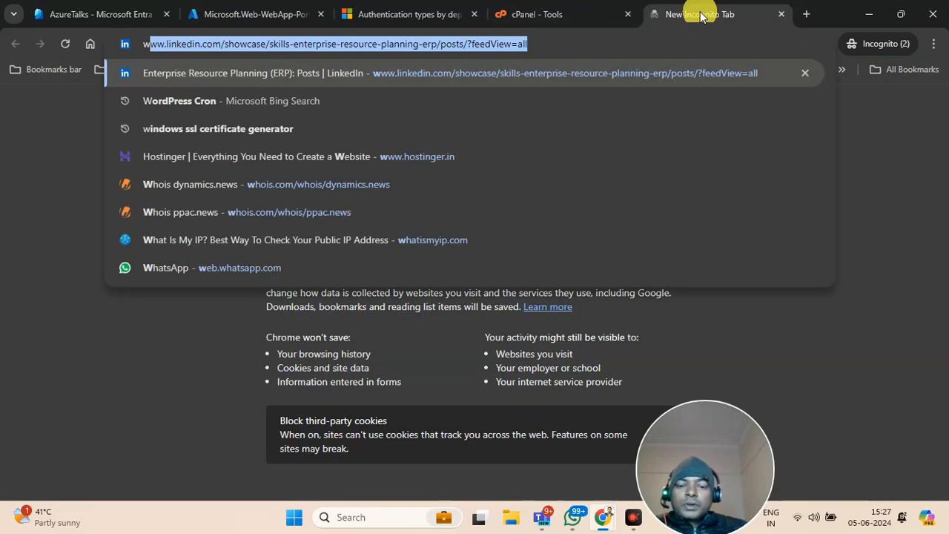
key("BackSpace")
key("BackSpace")
key("BackSpace")
type("umeshpandit.com")
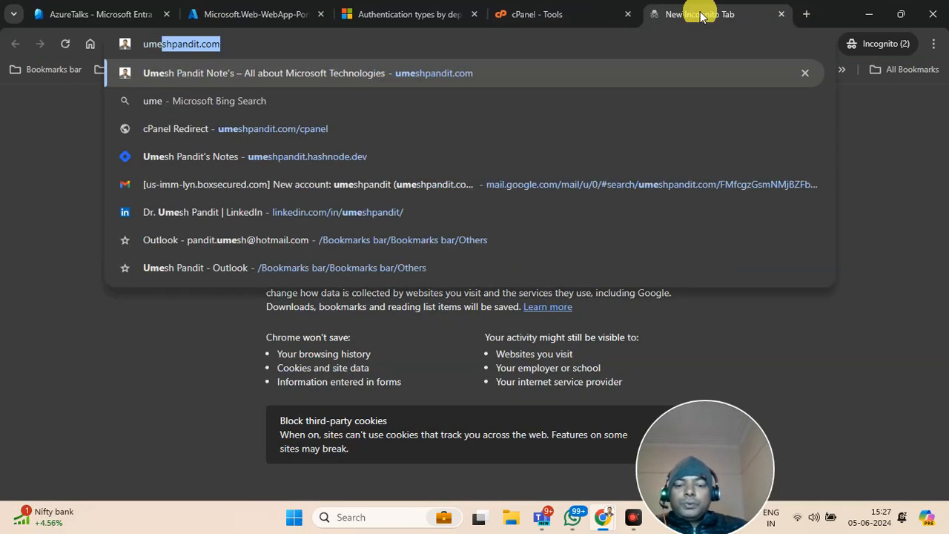
key("Return")
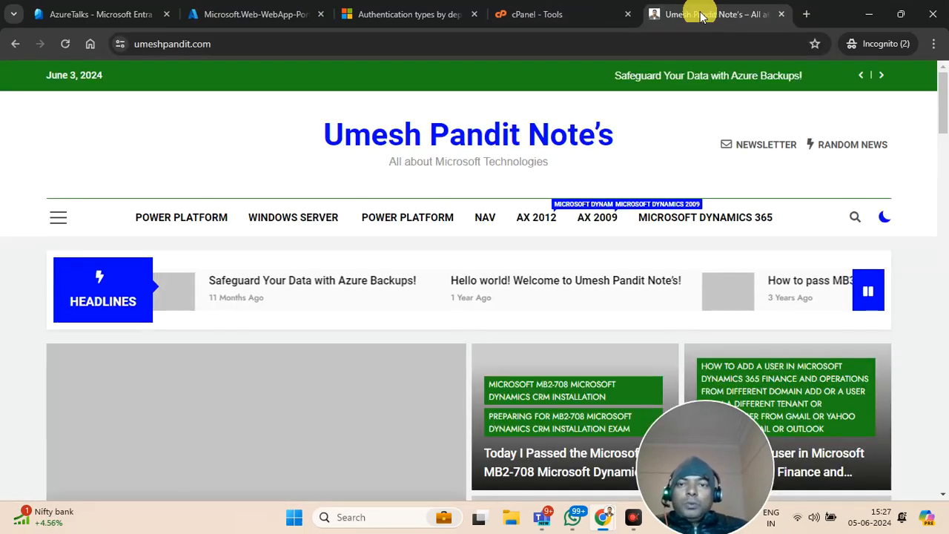
Step: Try to open the demo subdomain of the primary domain in a new tab and reload it
left_click(808, 15)
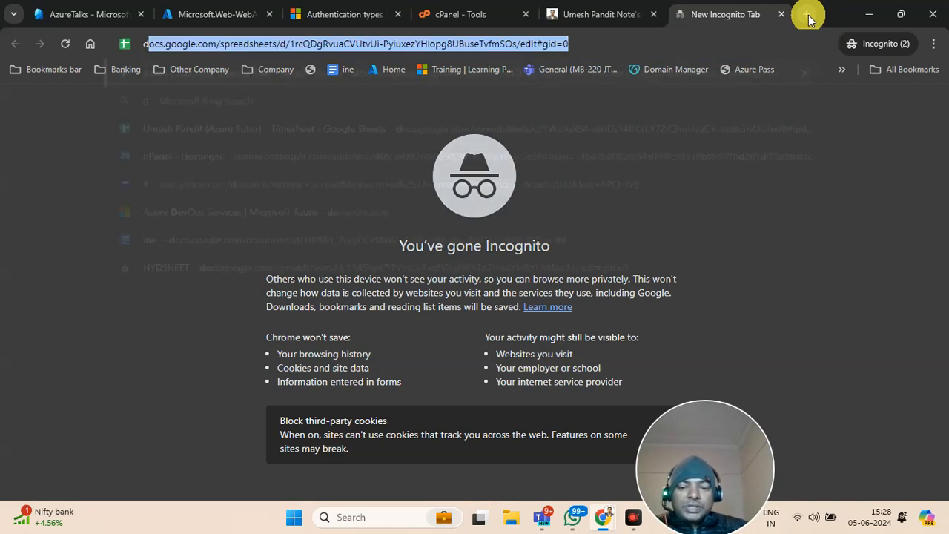
type("demo.ue")
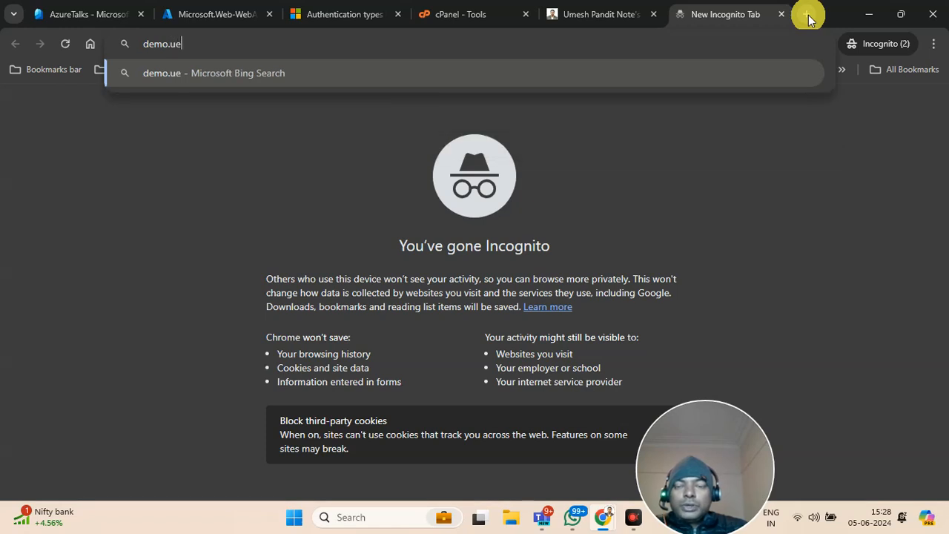
key("BackSpace")
type("mesh")
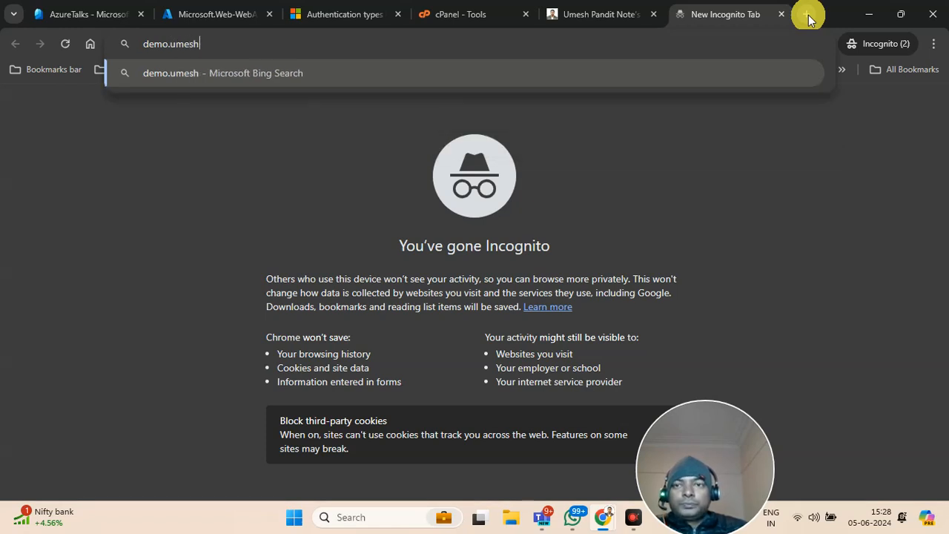
type("pandit")
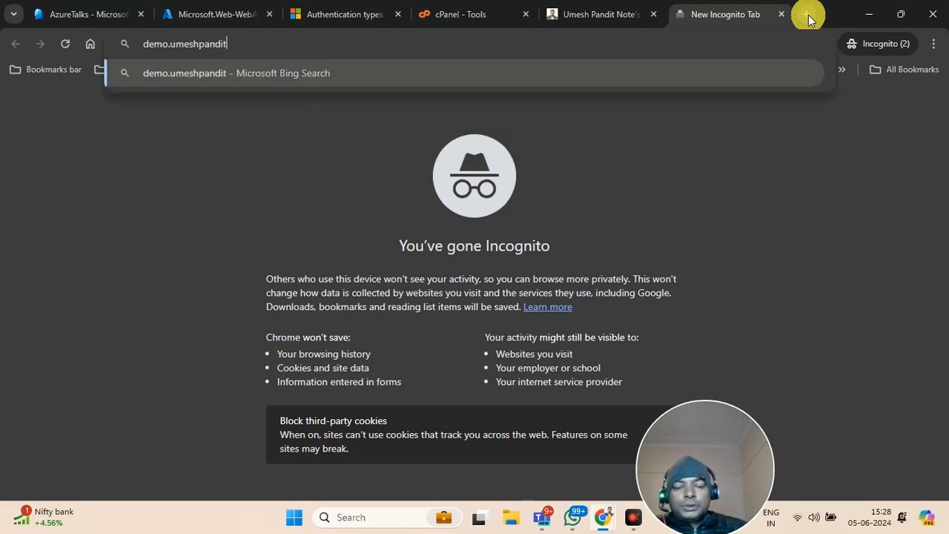
type(".com")
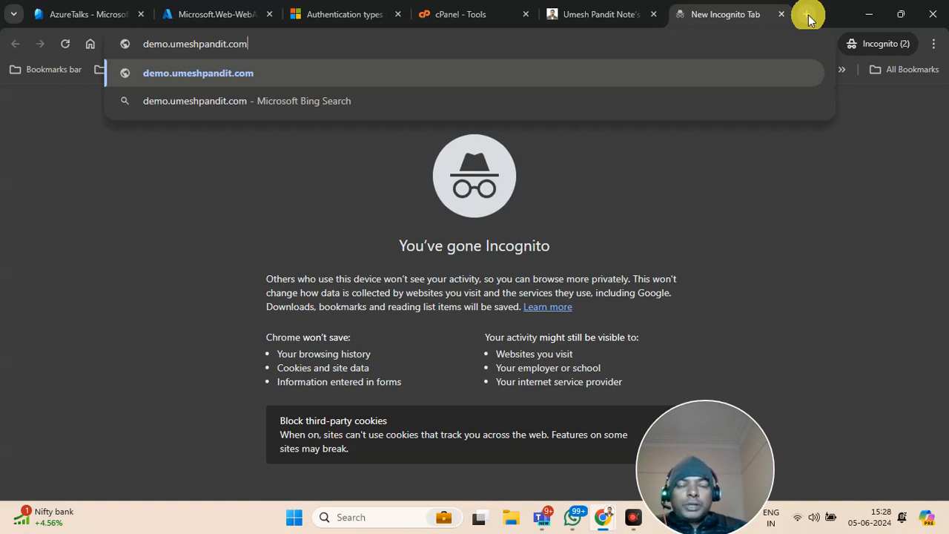
key("Return")
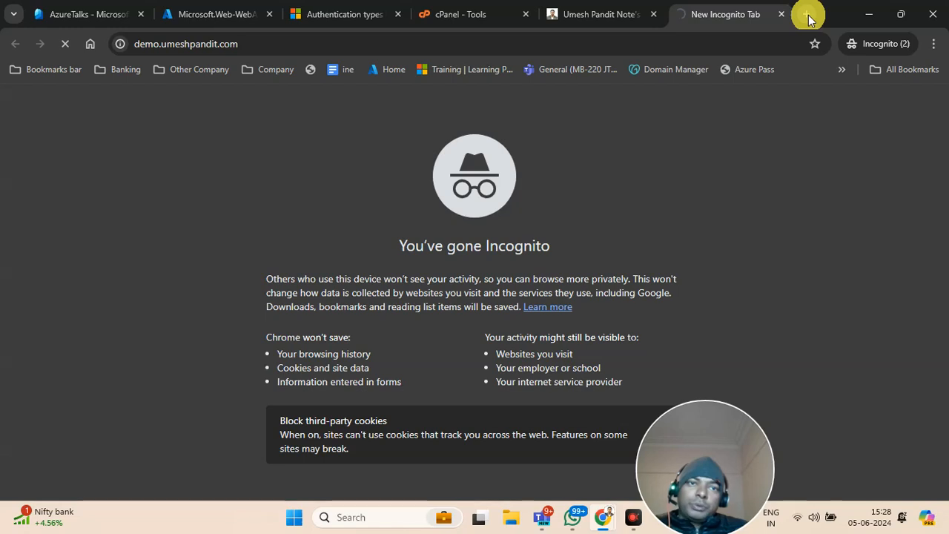
key("F5")
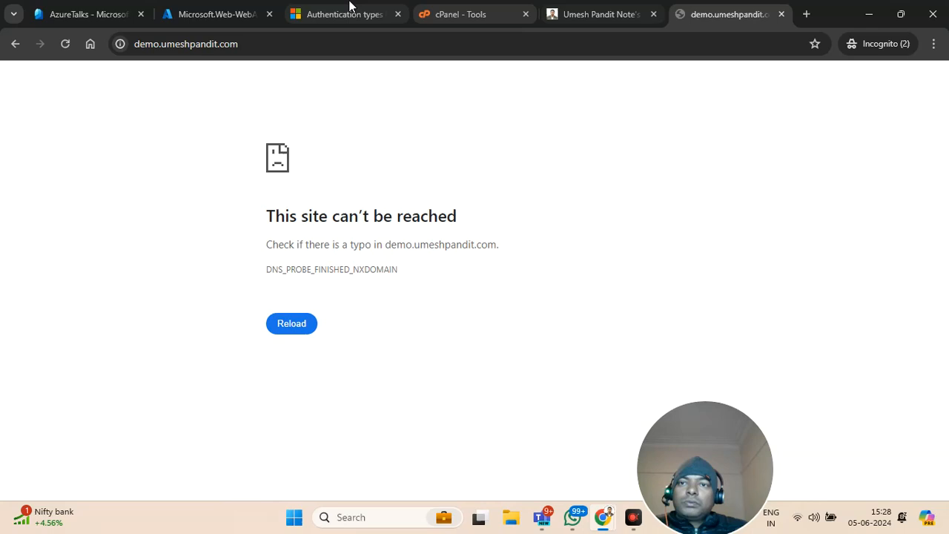
Step: Return to the Azure portal and open the overview of the demowebsiteup web app from the App Services list
left_click(213, 13)
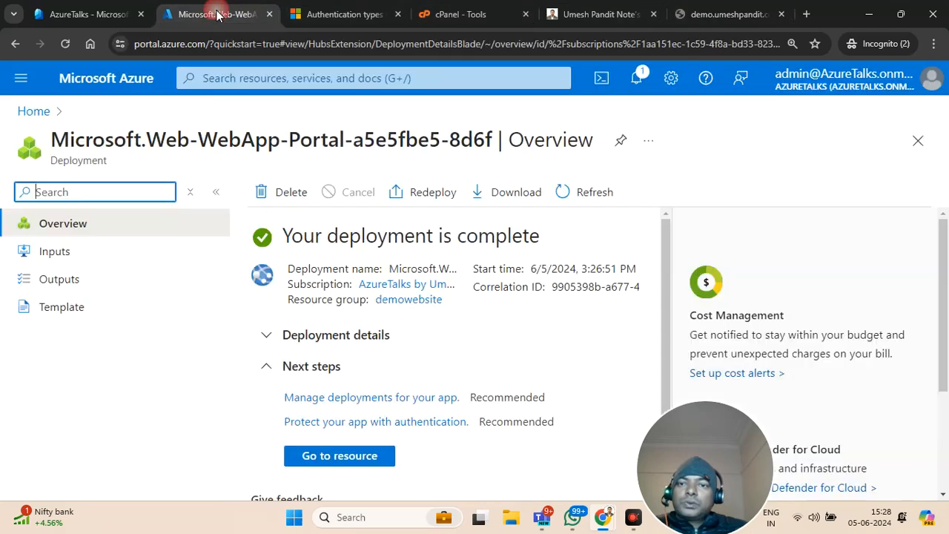
left_click(331, 461)
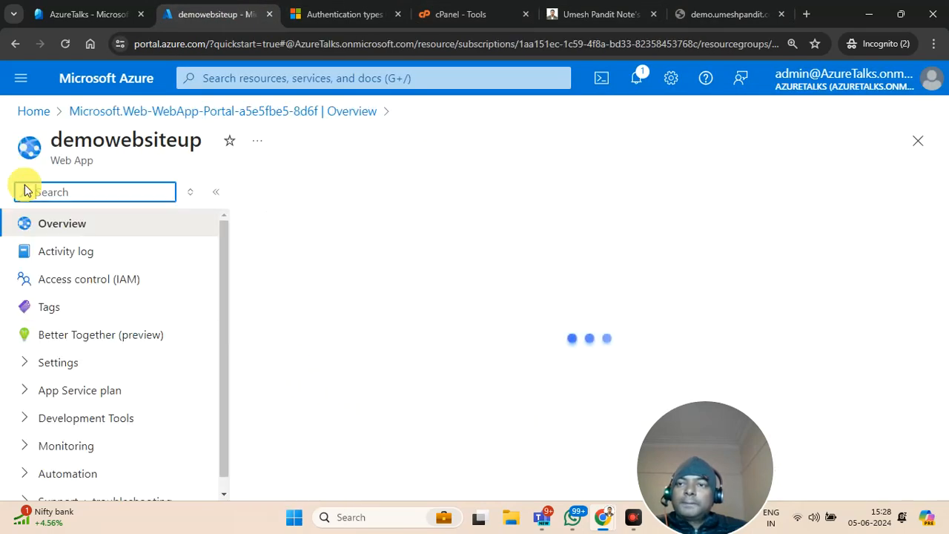
left_click(43, 114)
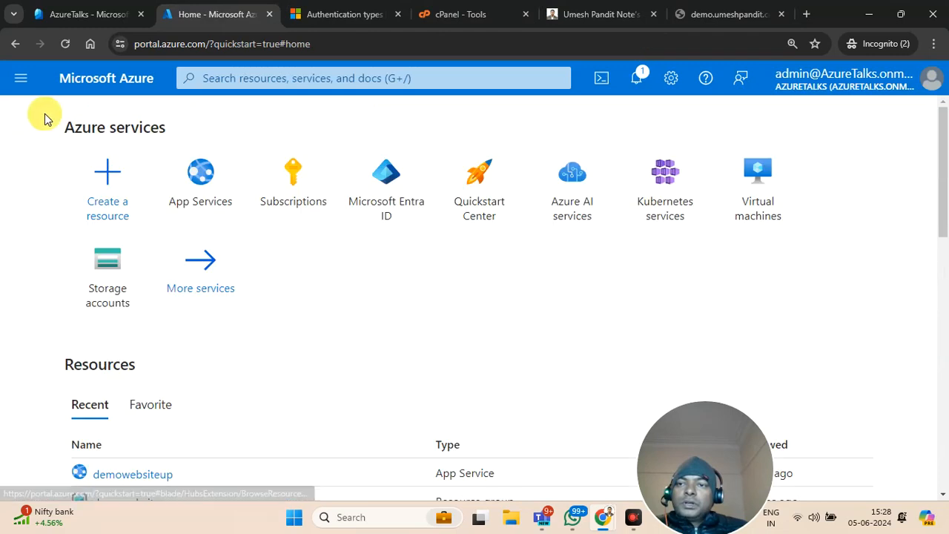
left_click(204, 174)
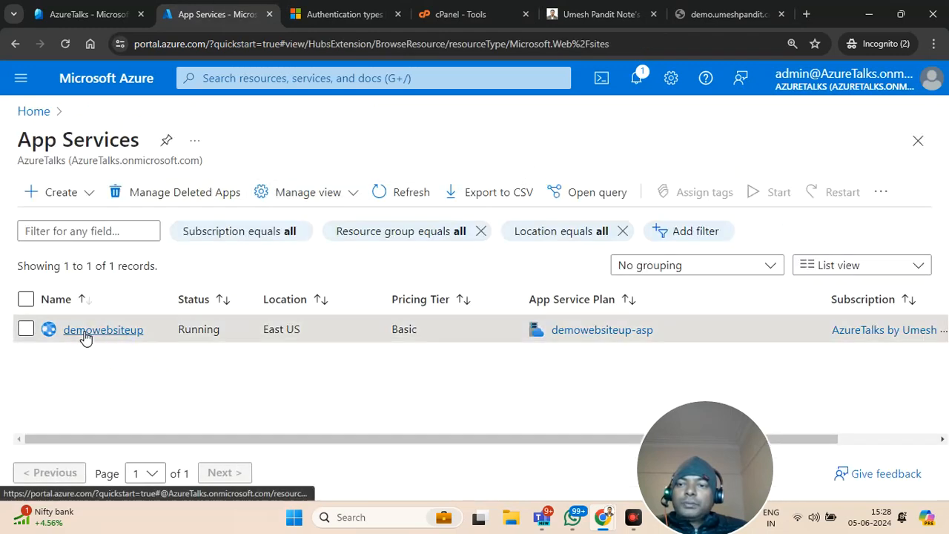
left_click(86, 332)
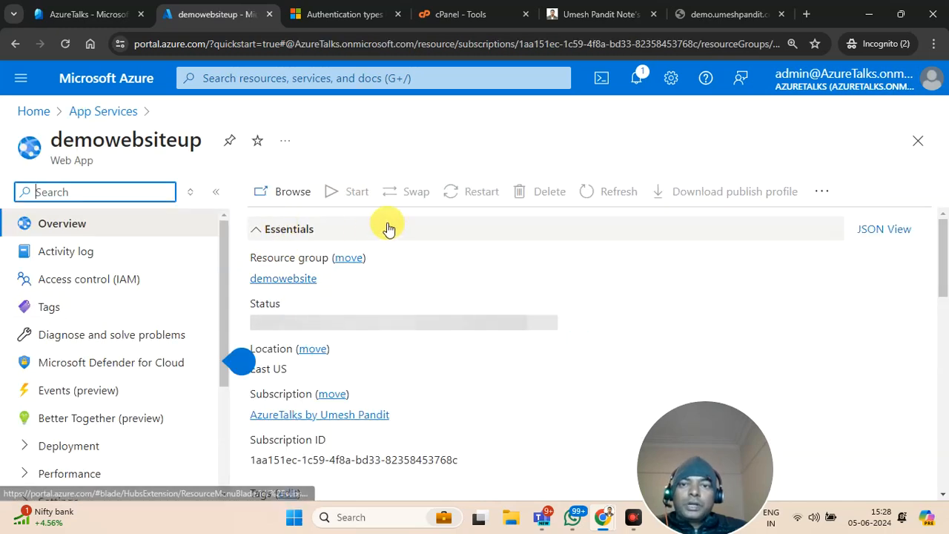
Step: Try to browse the demowebsiteup site from its overview, check the portal page, and close the blank site tab
left_click(272, 200)
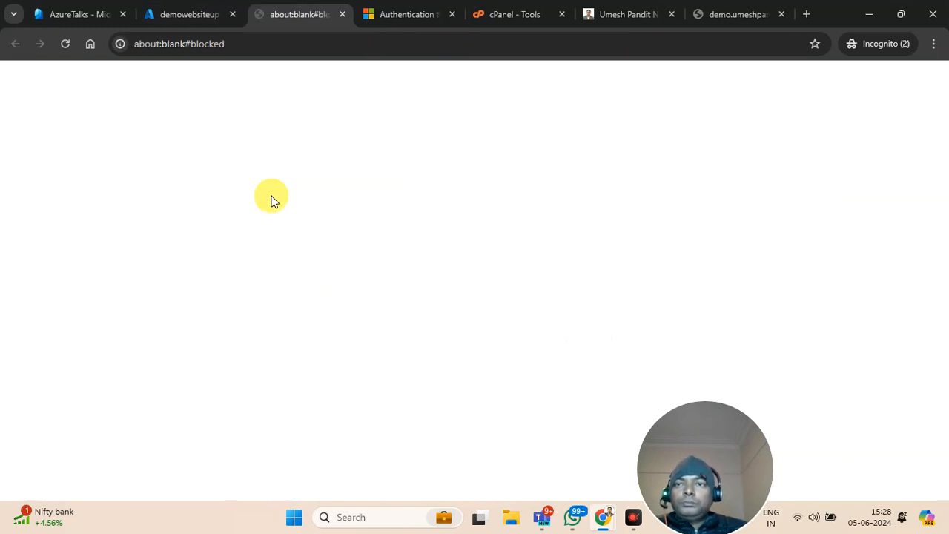
left_click(219, 10)
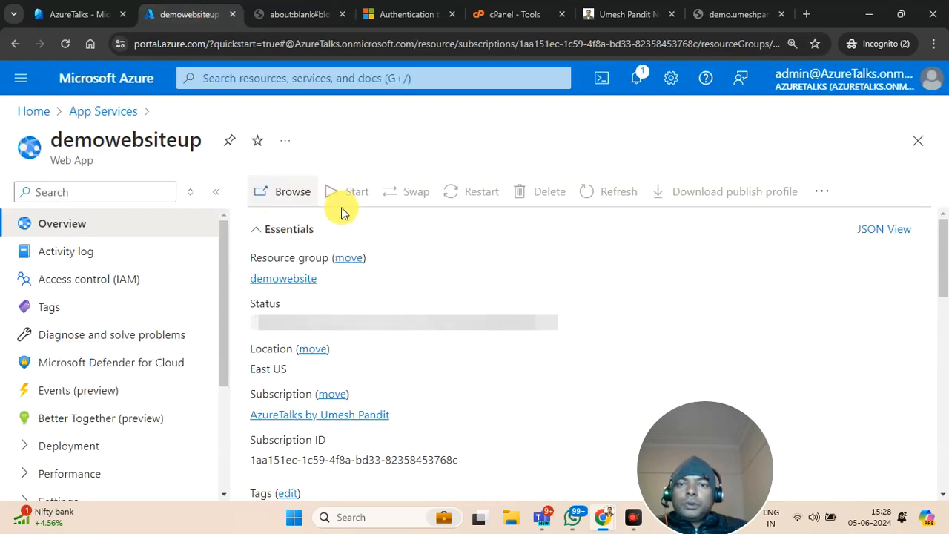
key("ctrl+minus")
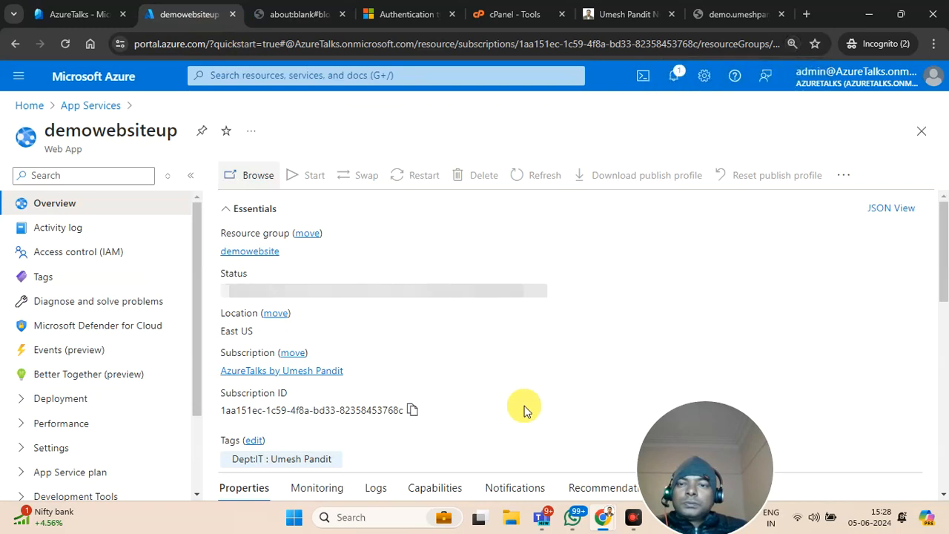
left_click(326, 13)
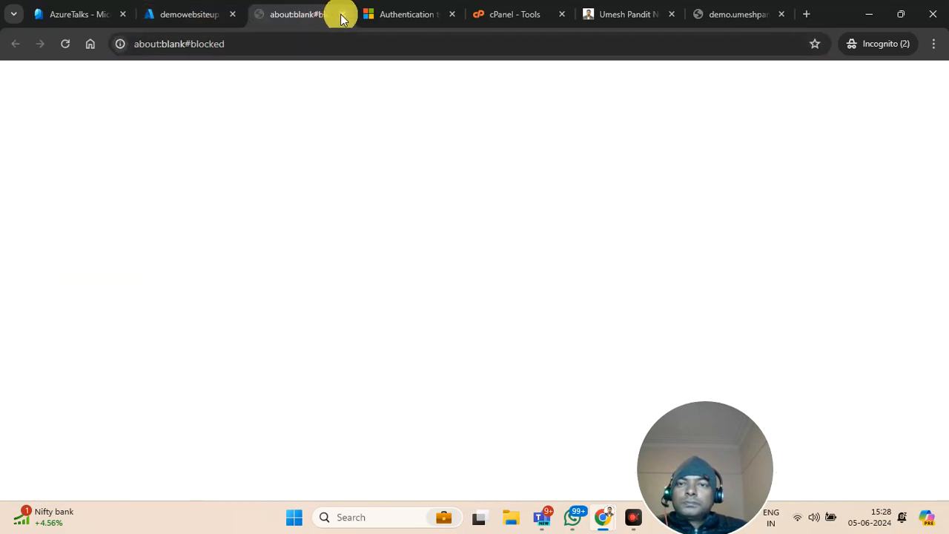
left_click(341, 14)
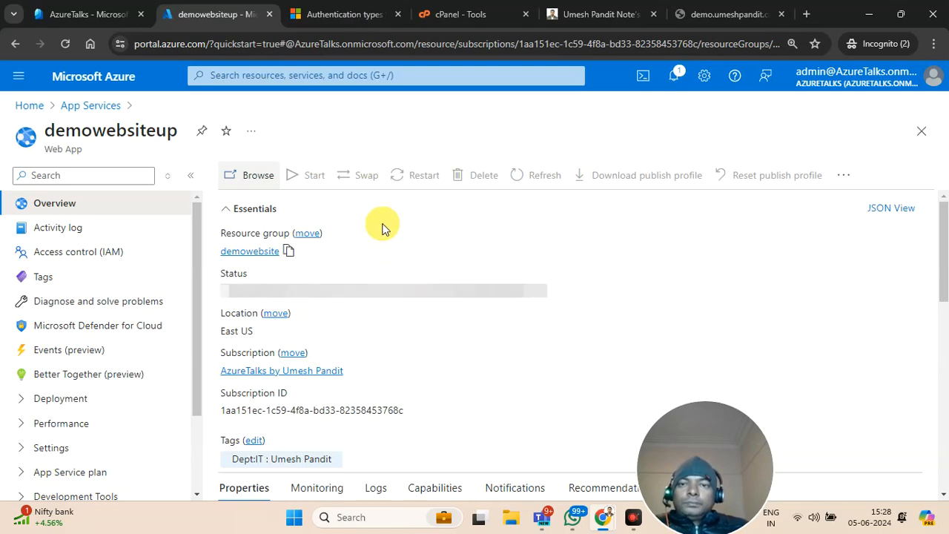
Step: Reopen demowebsiteup from the App Services list, try browsing its site again, and close the blank and authentication documentation tabs
left_click(29, 105)
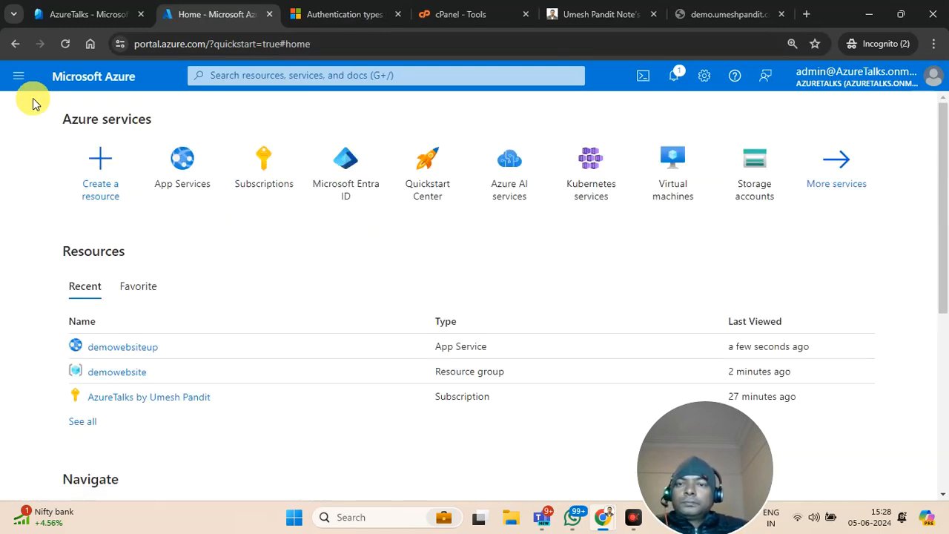
left_click(172, 179)
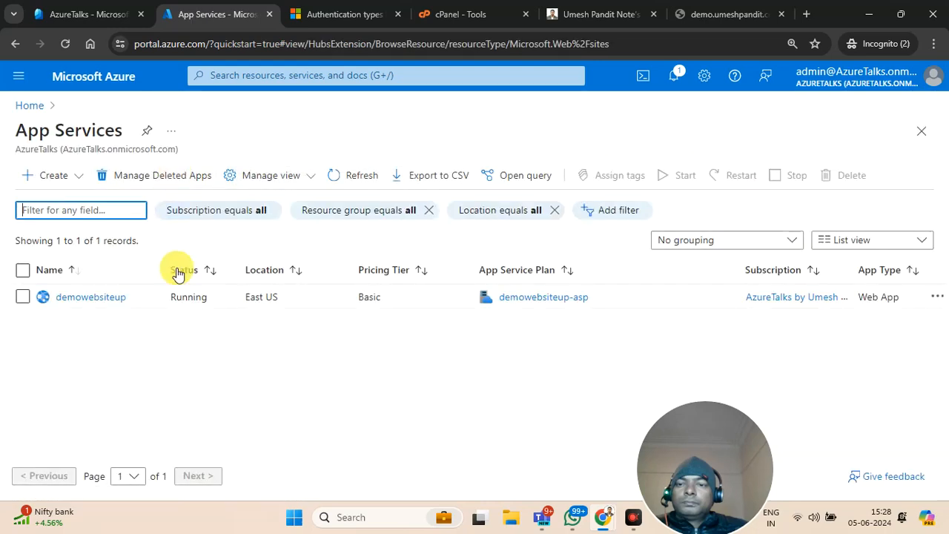
left_click(107, 300)
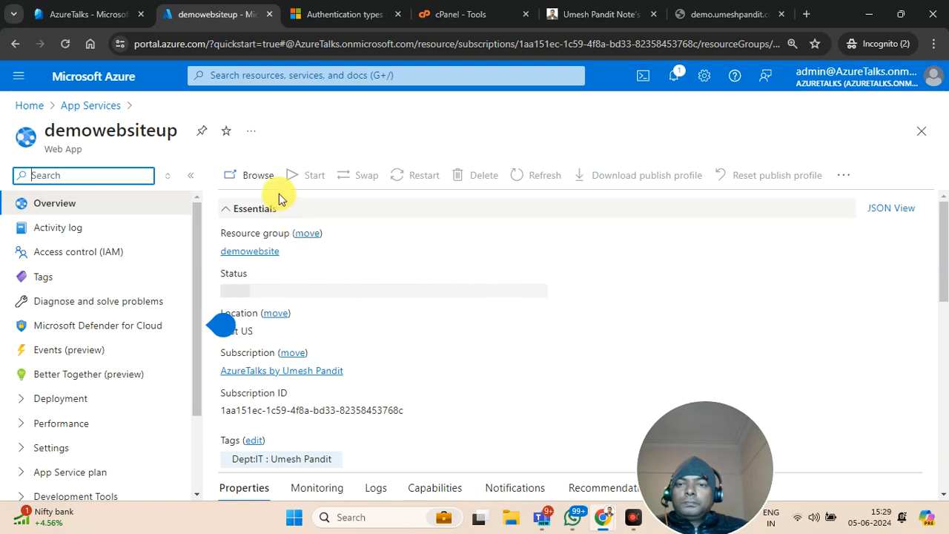
left_click(250, 175)
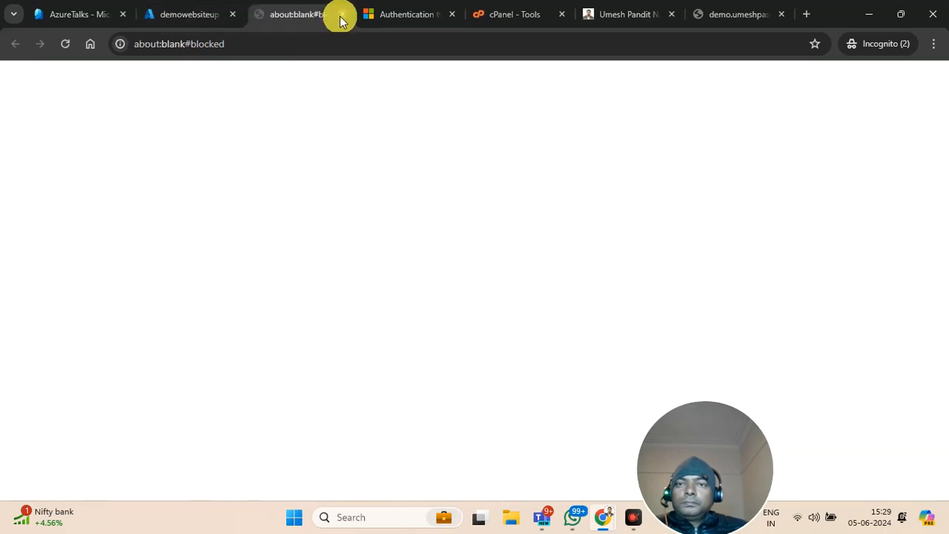
left_click(342, 17)
left_click(344, 20)
left_click(343, 15)
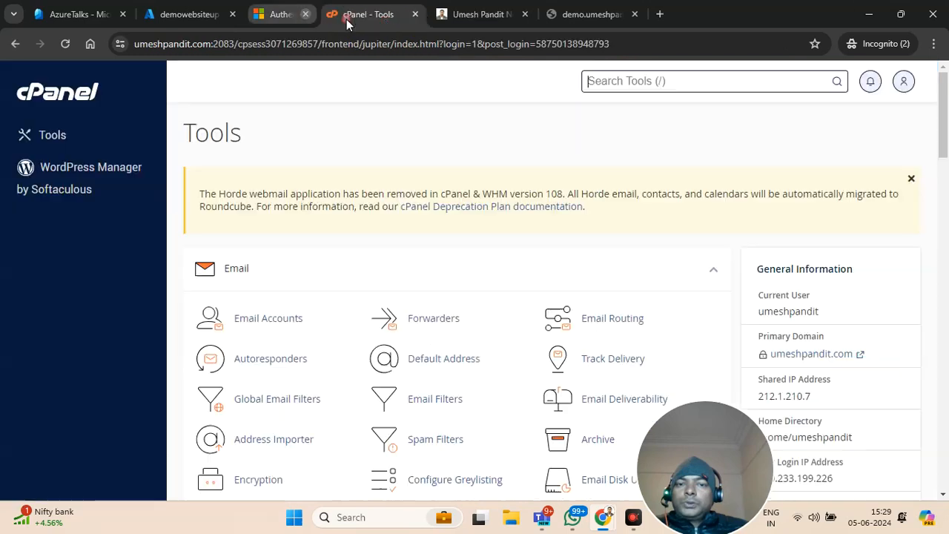
Step: Return to the demowebsiteup overview in the Azure portal and examine its essentials, domains and hosting properties
left_click(204, 18)
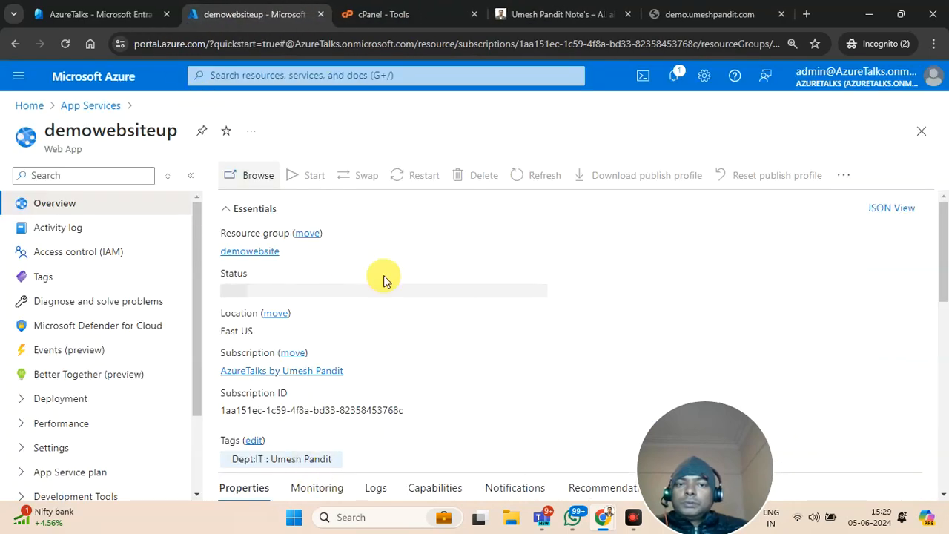
scroll(384, 278, "down", 5)
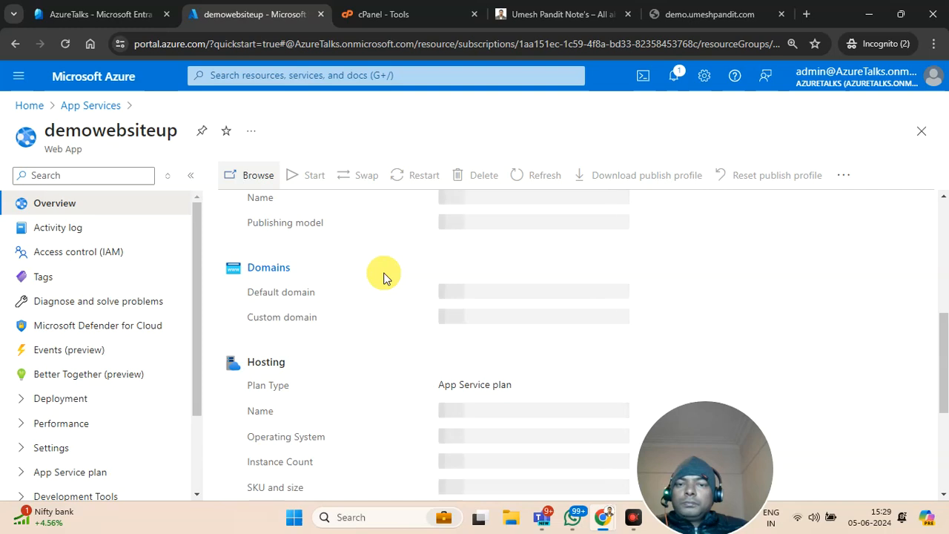
scroll(373, 285, "up", 1)
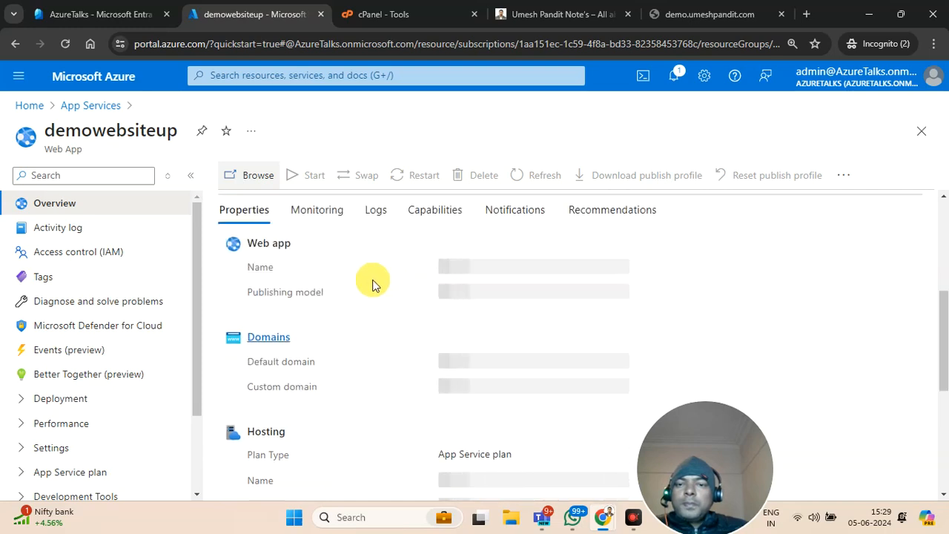
scroll(373, 285, "up", 4)
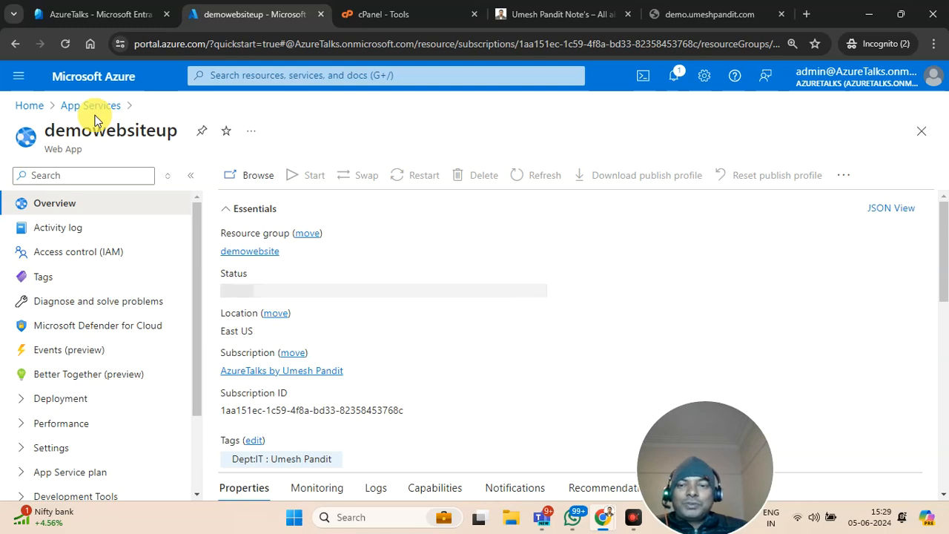
Step: Go to the Azure portal home, open the recent subscription, return home and reload the page
left_click(34, 107)
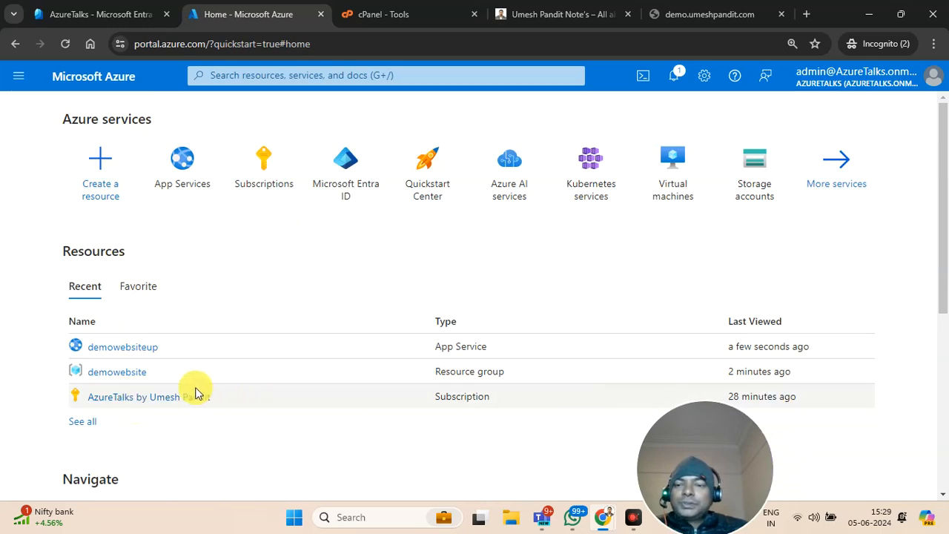
left_click(174, 399)
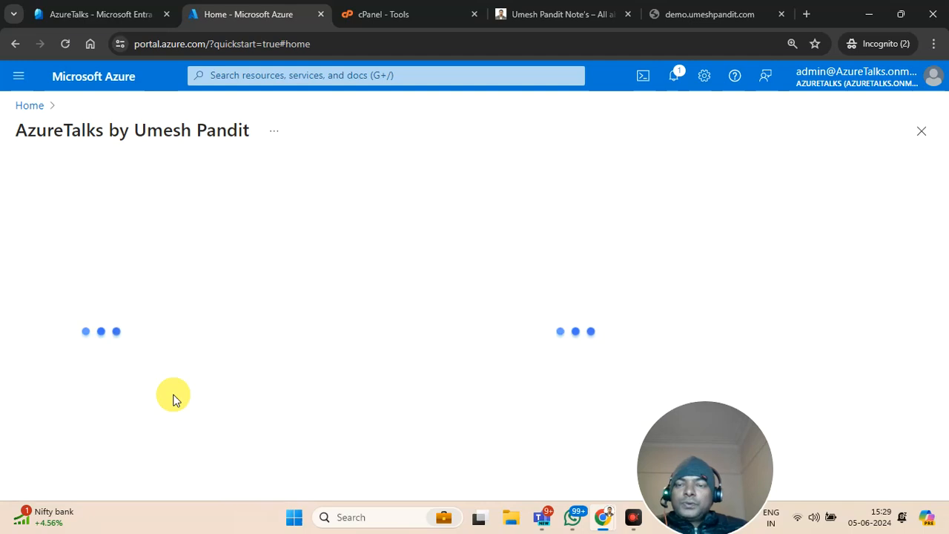
left_click(19, 109)
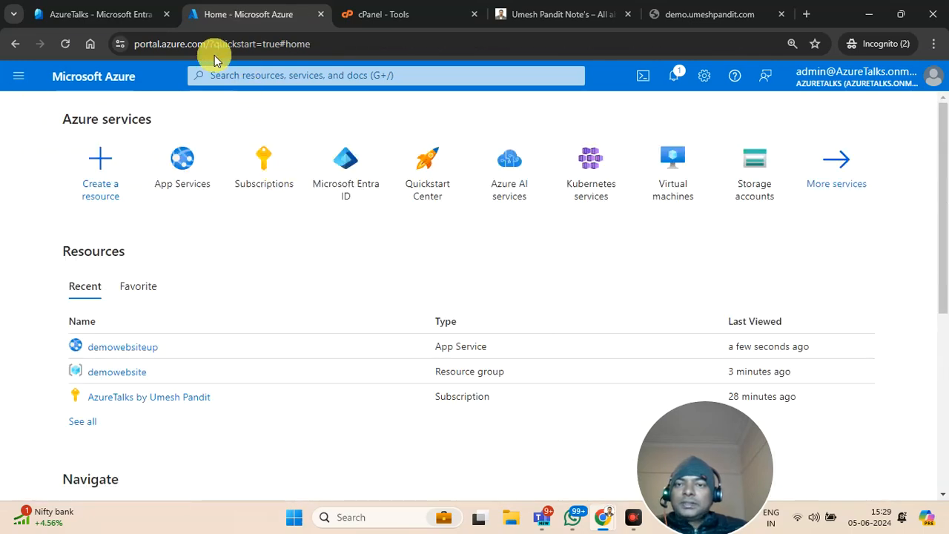
left_click(67, 46)
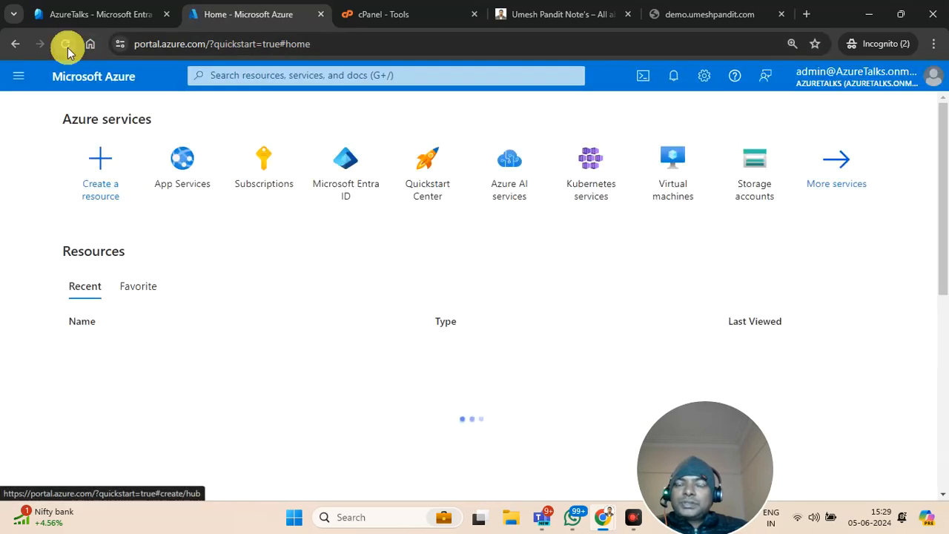
Step: Open demowebsiteup from the App Services list and check the essentials and properties on its overview
left_click(178, 174)
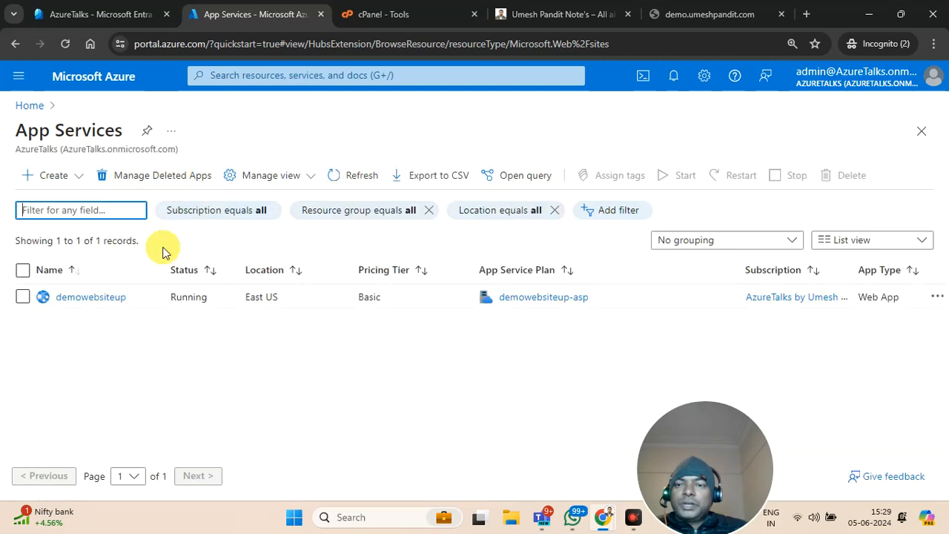
left_click(91, 297)
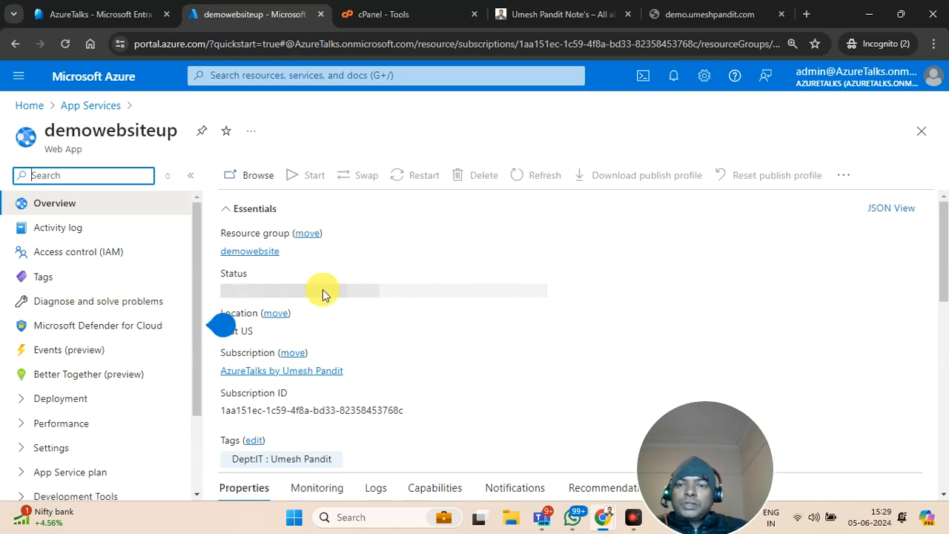
key("ctrl+minus")
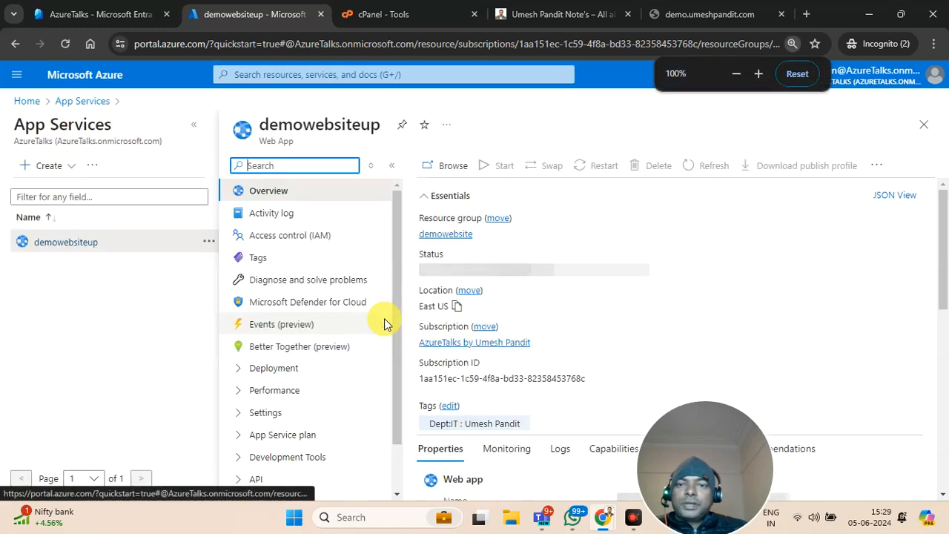
key("ctrl+minus")
key("ctrl+minus")
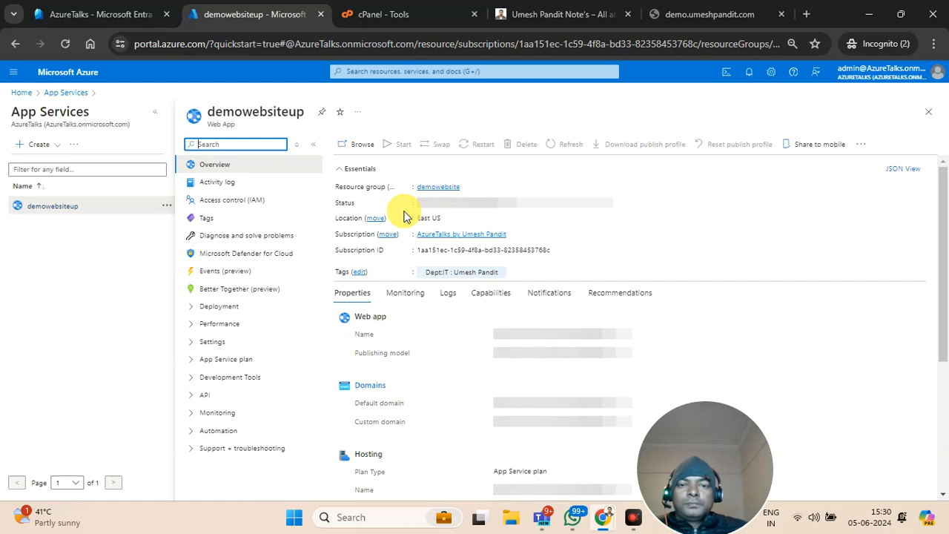
key("ctrl+plus")
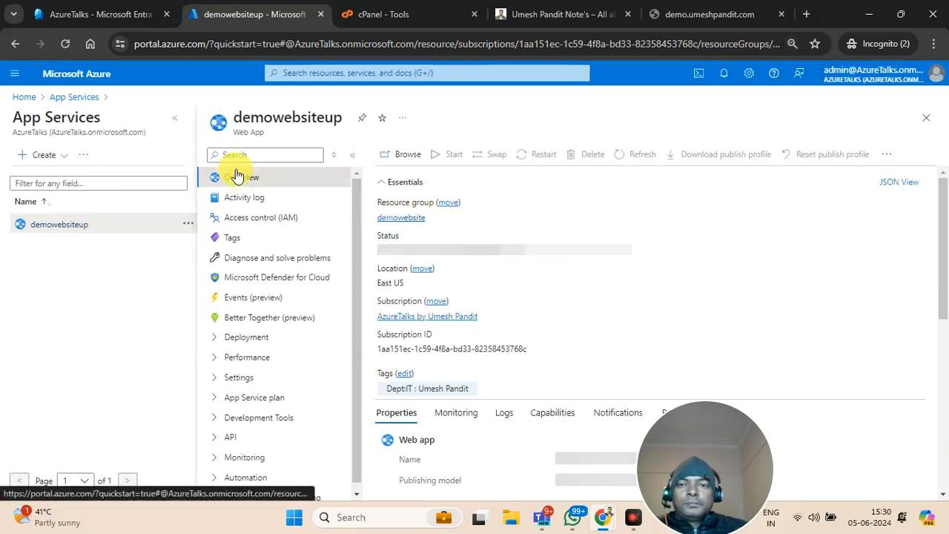
Step: Reopen demowebsiteup from the App Services list, open its App Service plan, and return to the web app's overview
left_click(65, 98)
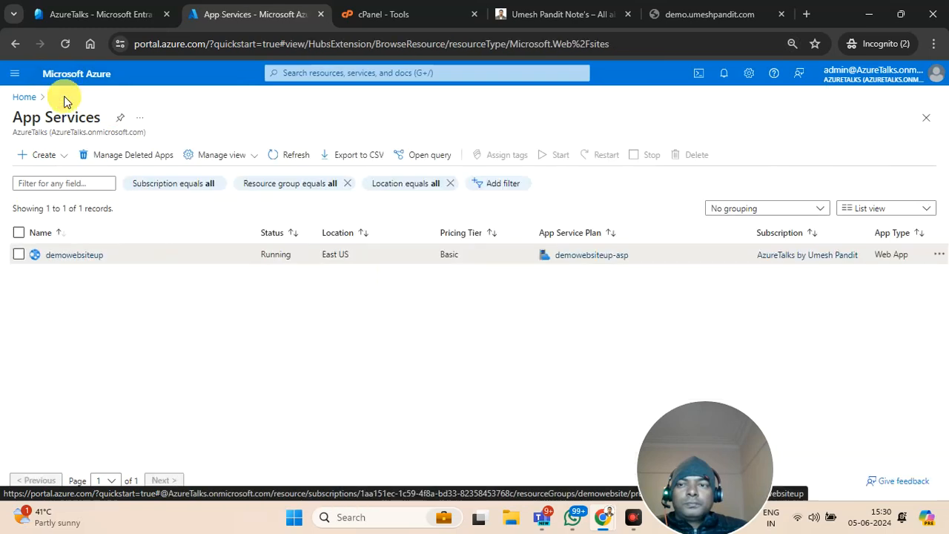
left_click(65, 256)
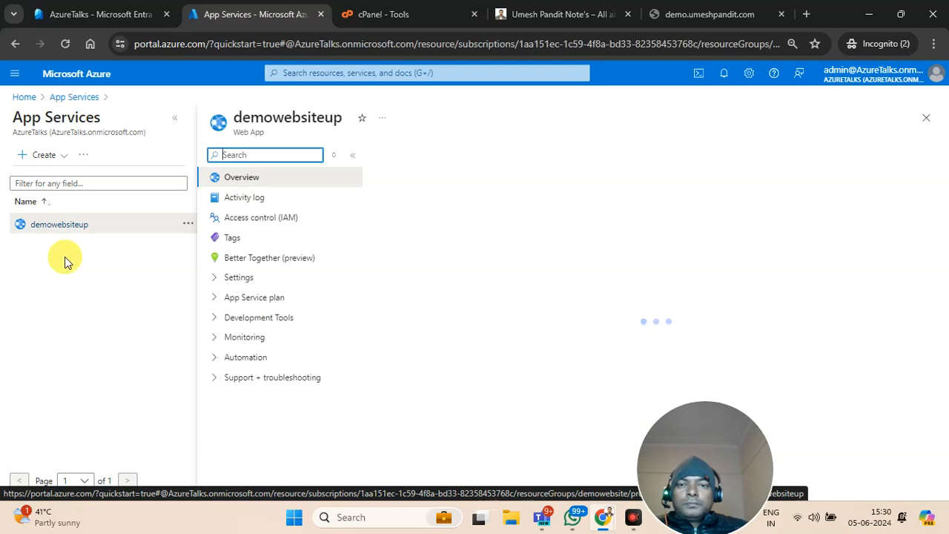
left_click(225, 298)
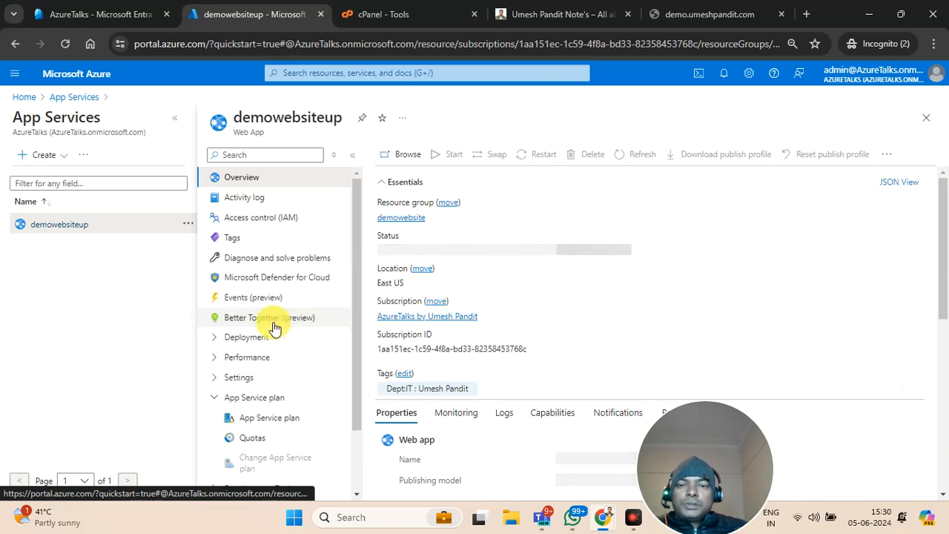
left_click(267, 419)
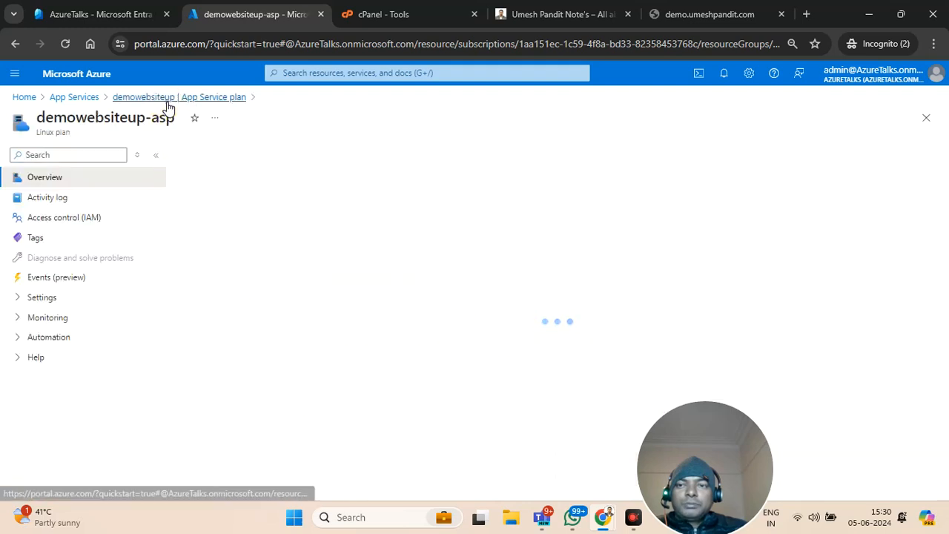
left_click(168, 103)
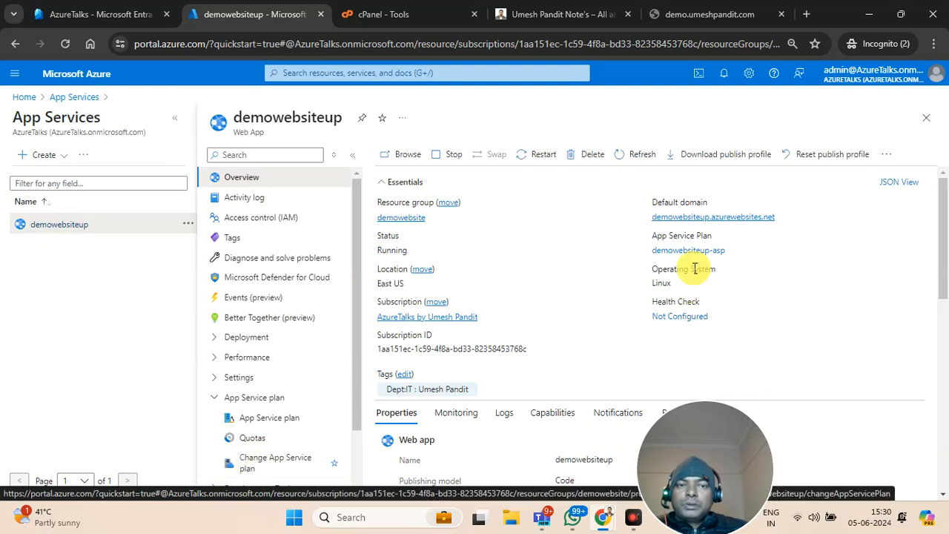
Step: Open the web app's default domain demowebsiteup.azurewebsites.net in a new tab and highlight the heading and running-status text
left_click(696, 217)
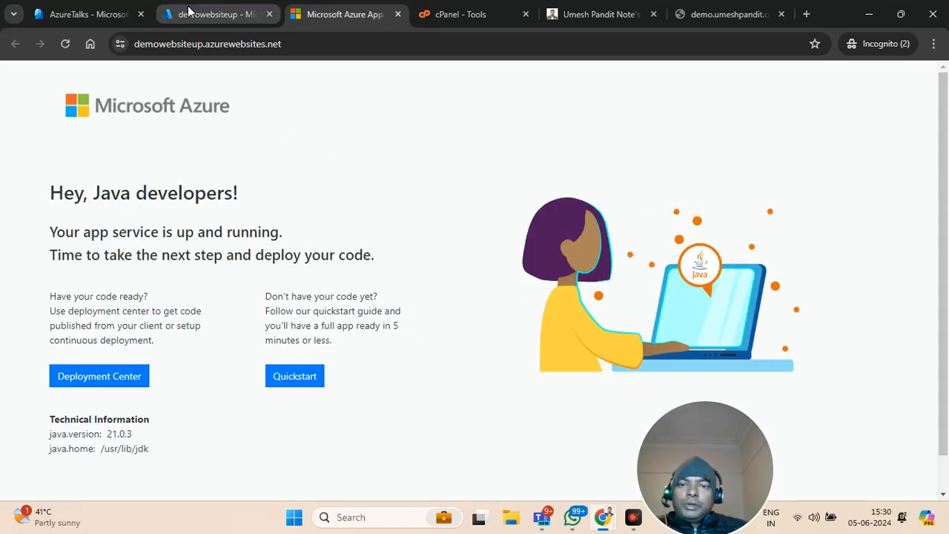
left_click(189, 11)
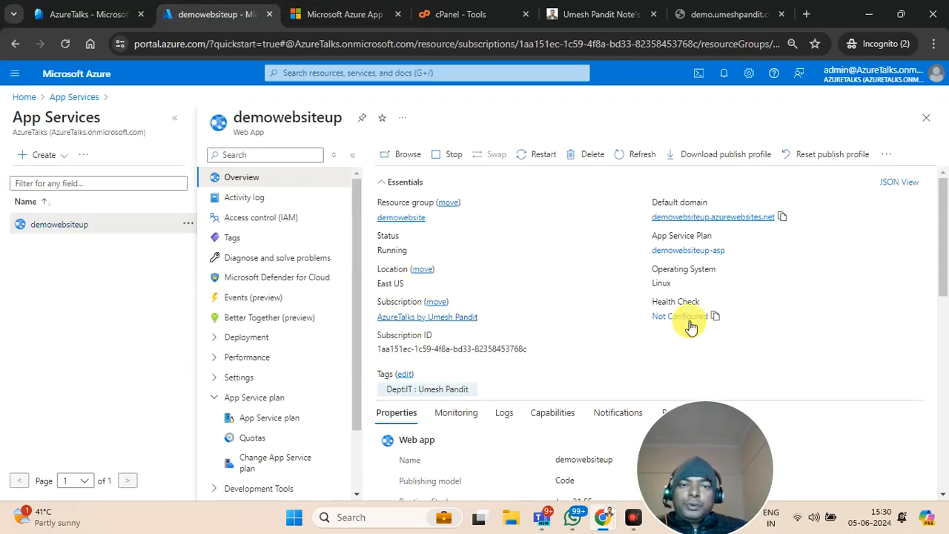
left_click(320, 13)
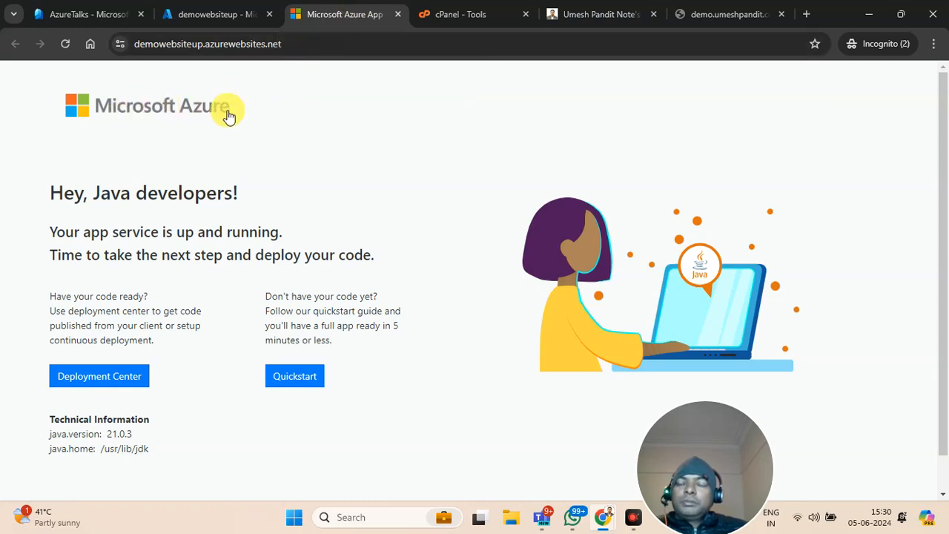
left_click_drag(48, 201, 303, 230)
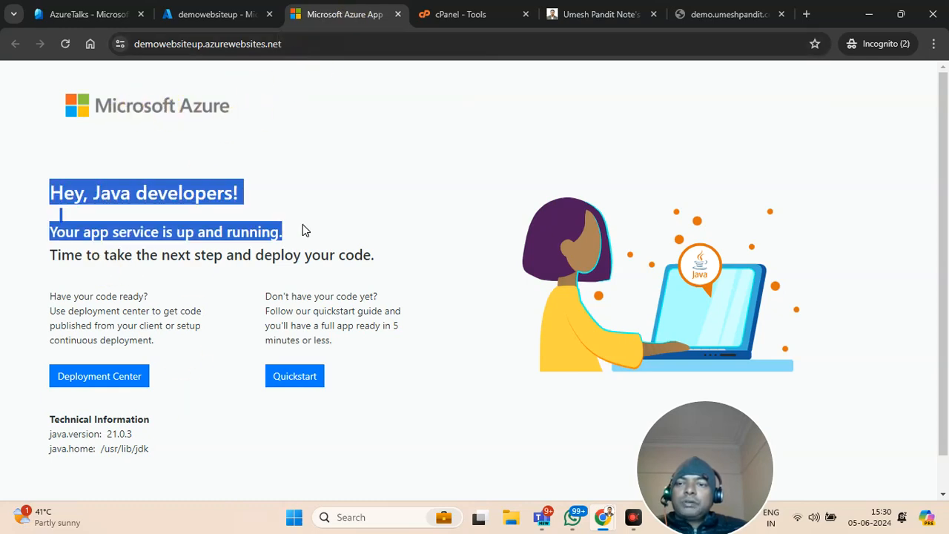
Step: Check the web app's overview and its section list, return to the running site, and select its web address
left_click(207, 17)
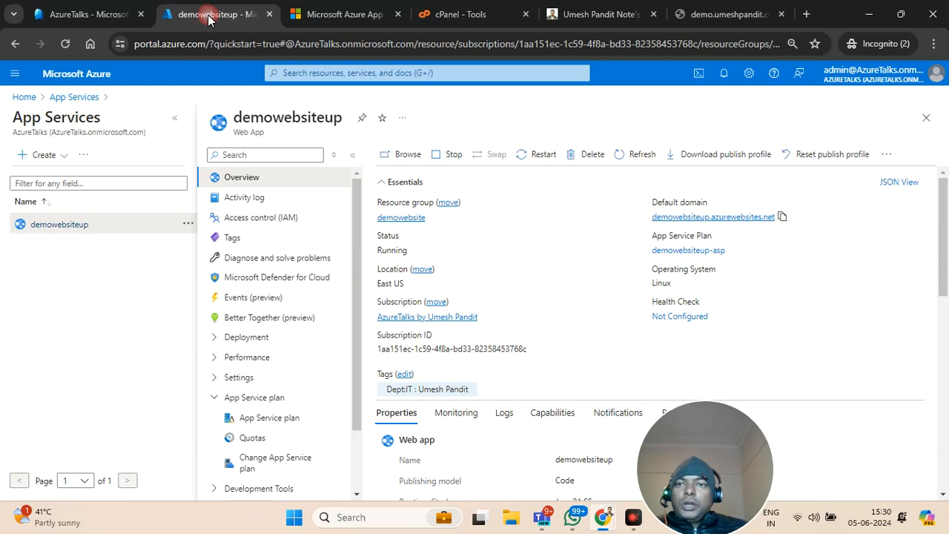
scroll(286, 385, "down", 2)
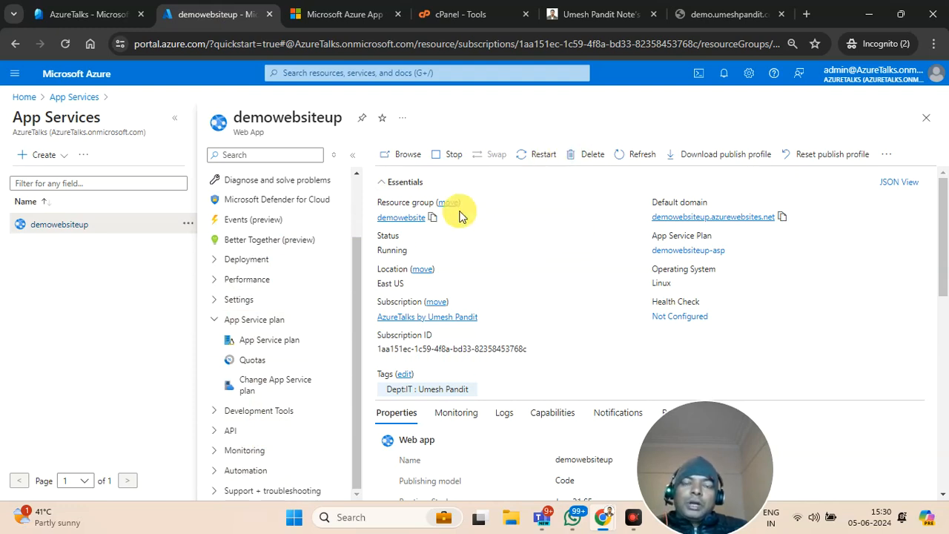
left_click(344, 14)
left_click_drag(317, 47, 224, 45)
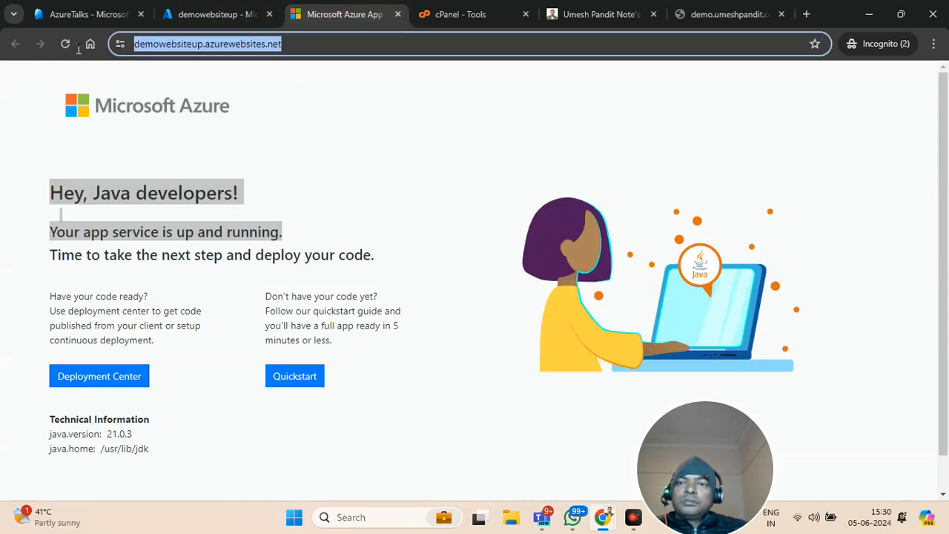
Step: Check the demo subdomain and the main website, find Domains among the cPanel tools, and open the form for creating a new domain
left_click(728, 14)
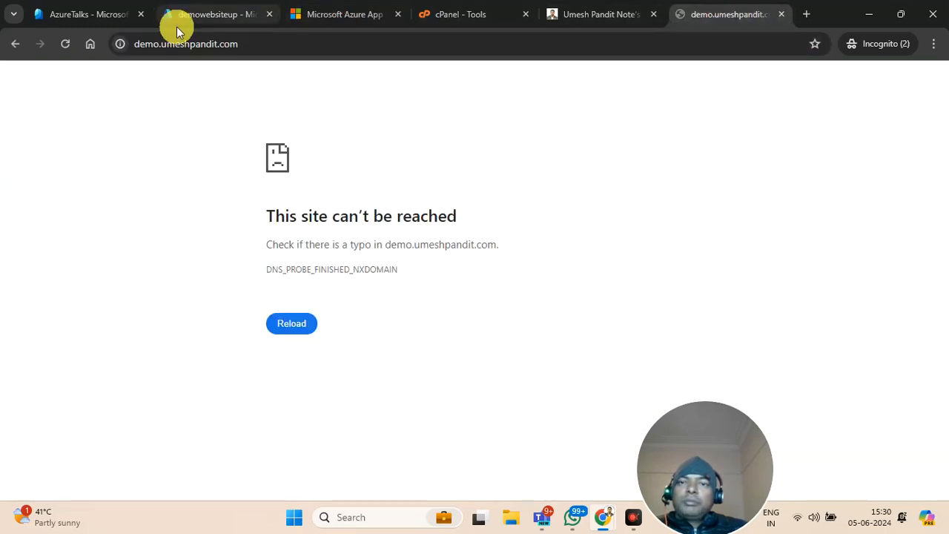
left_click(591, 14)
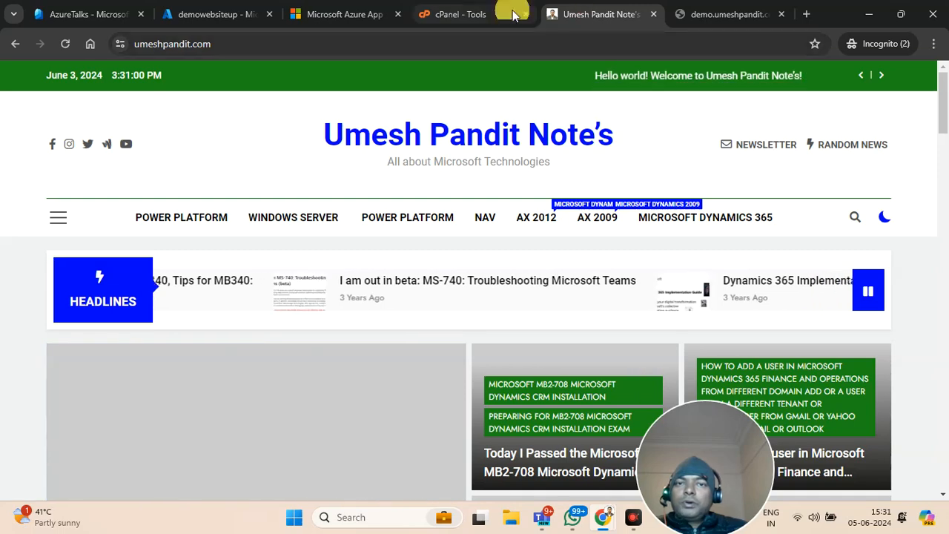
left_click(473, 9)
scroll(554, 363, "down", 3)
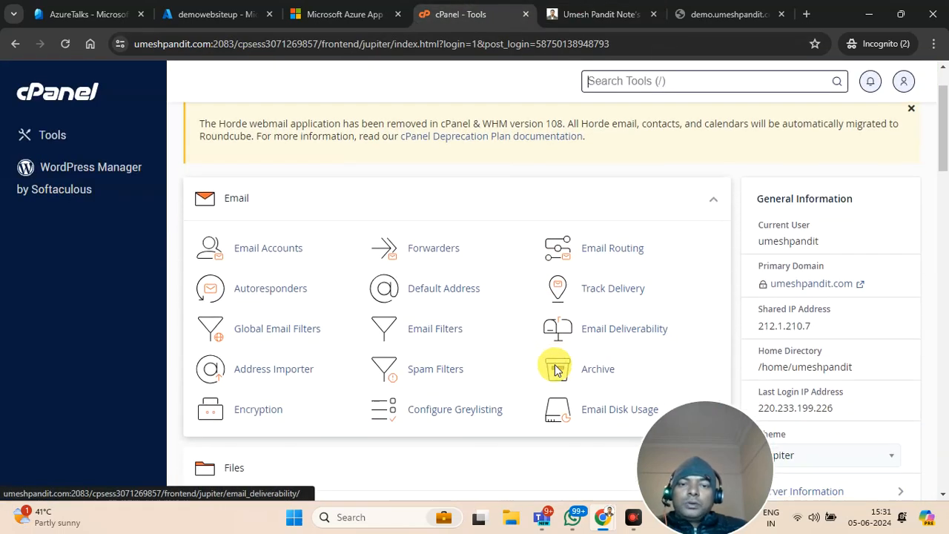
scroll(555, 371, "down", 2)
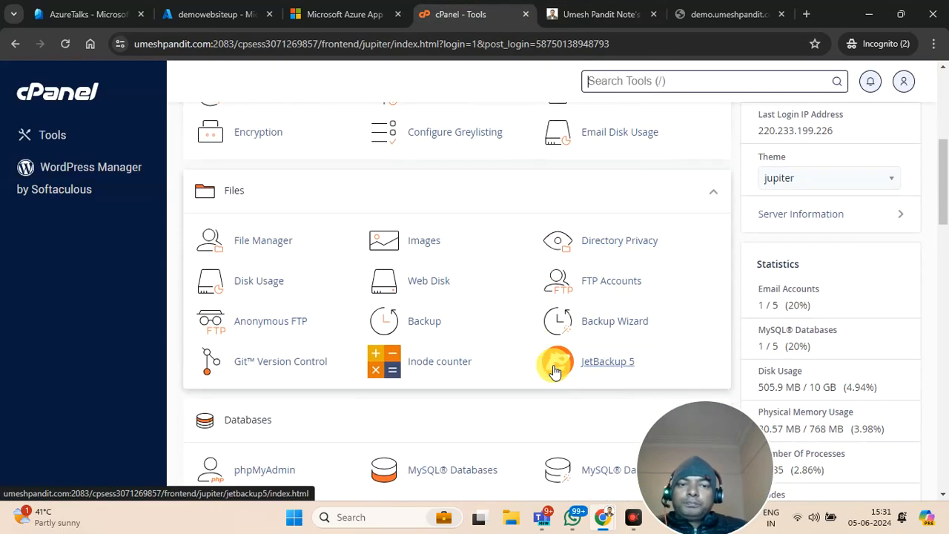
scroll(555, 371, "down", 1)
scroll(321, 340, "down", 3)
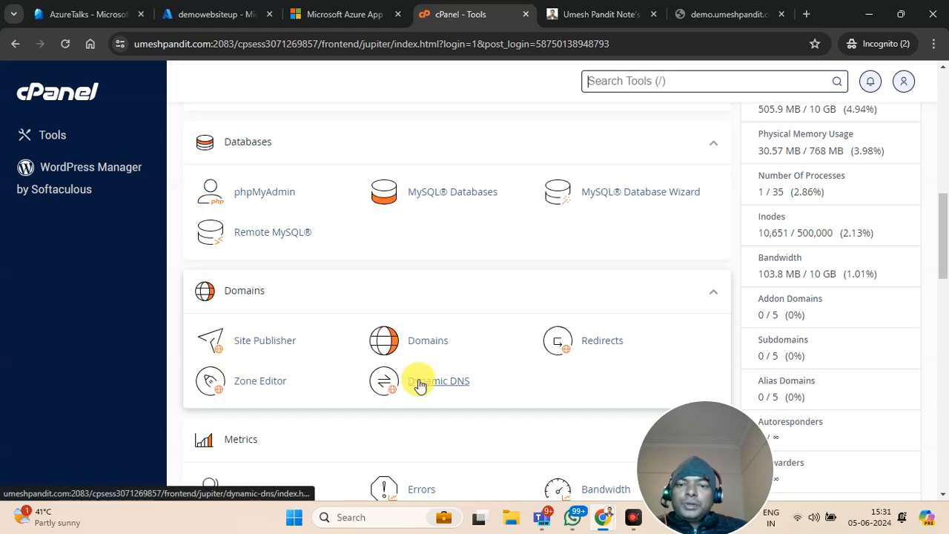
scroll(445, 351, "down", 7)
scroll(443, 352, "down", 3)
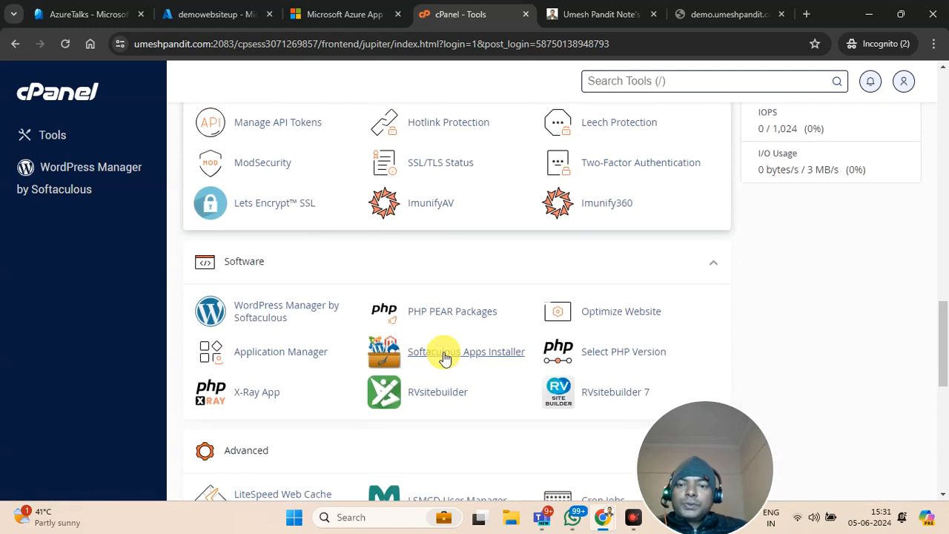
scroll(443, 352, "up", 7)
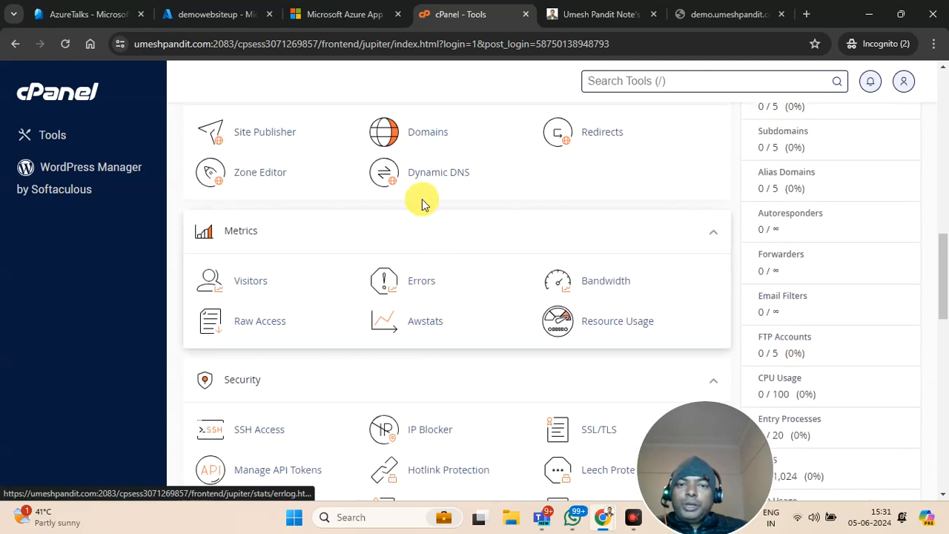
left_click(424, 138)
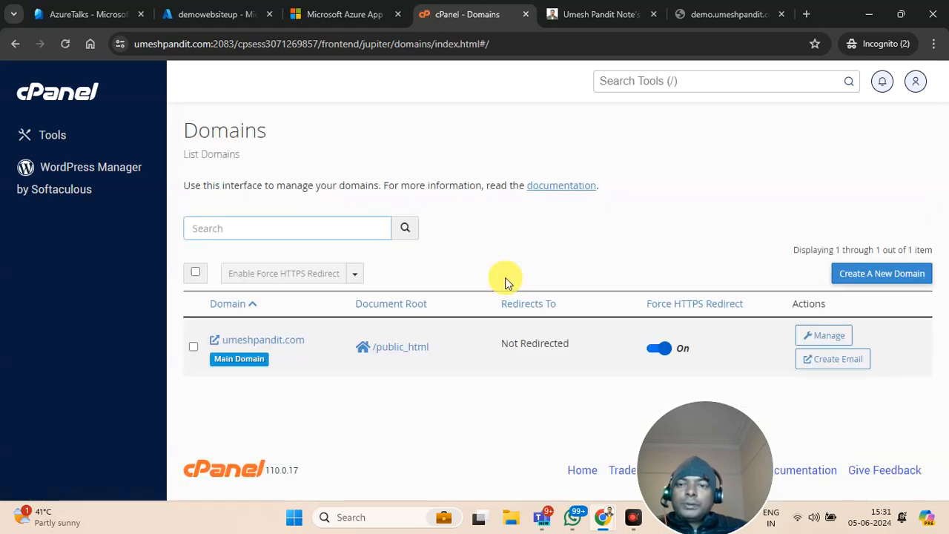
left_click(875, 274)
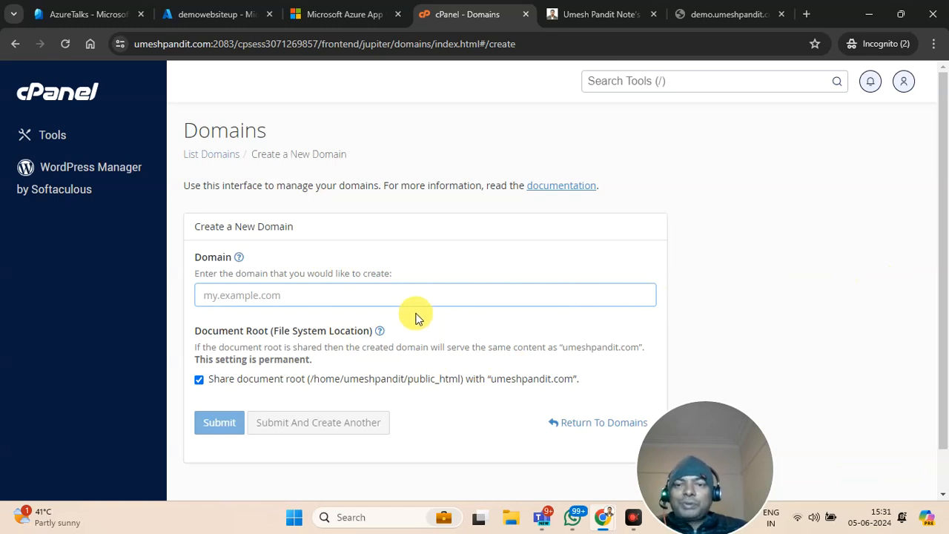
Step: Check the demo subdomain's web address, highlight its demo prefix, and return to the new-domain form
left_click(704, 14)
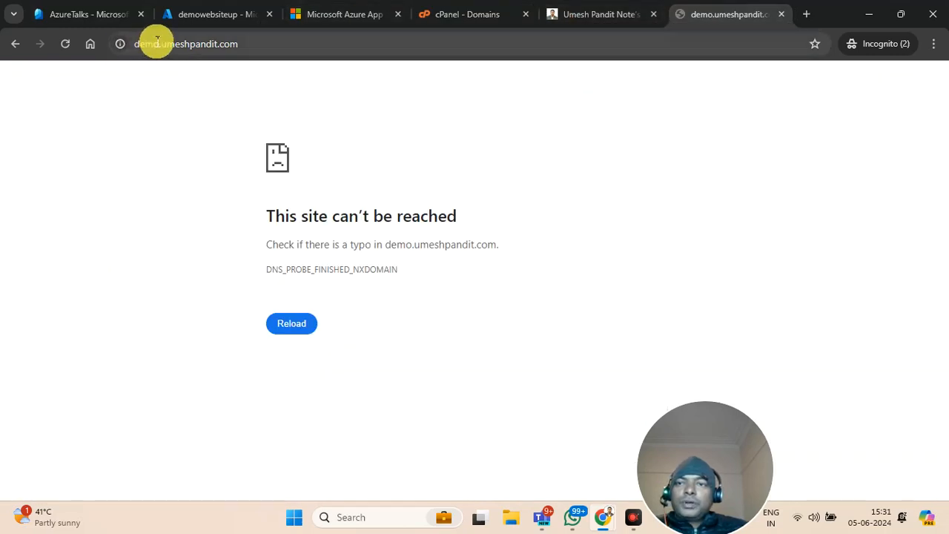
left_click_drag(157, 41, 134, 44)
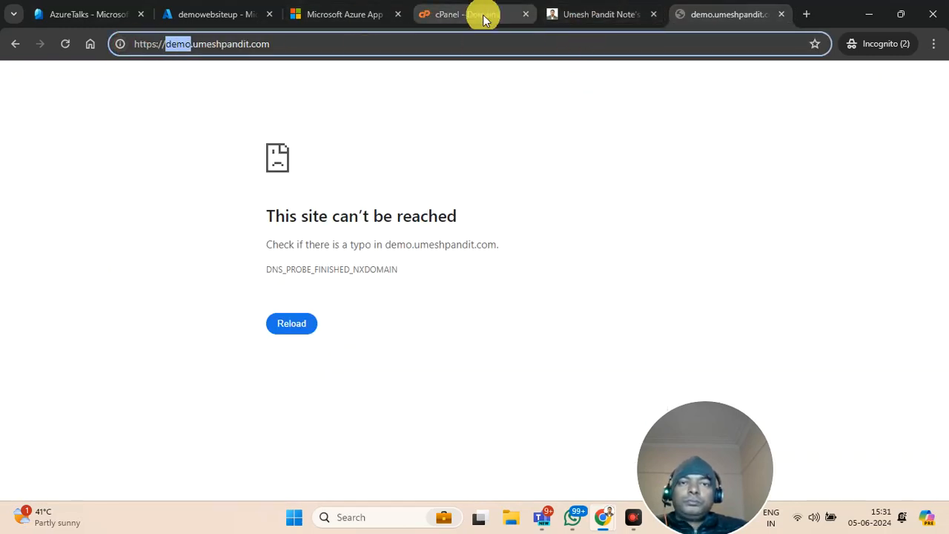
left_click(596, 14)
left_click(474, 14)
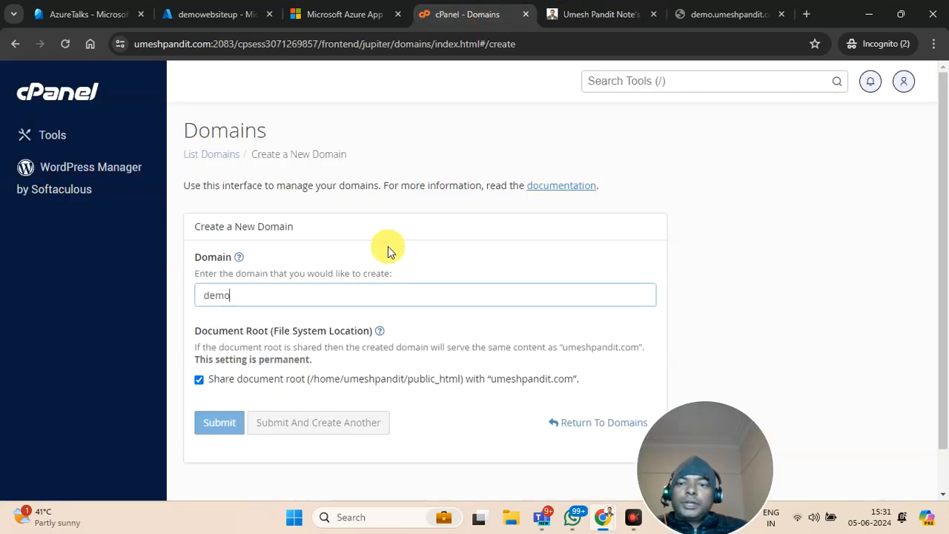
Step: Create the demo subdomain of the main domain with its own directory instead of the shared document root
type("umeshpandit")
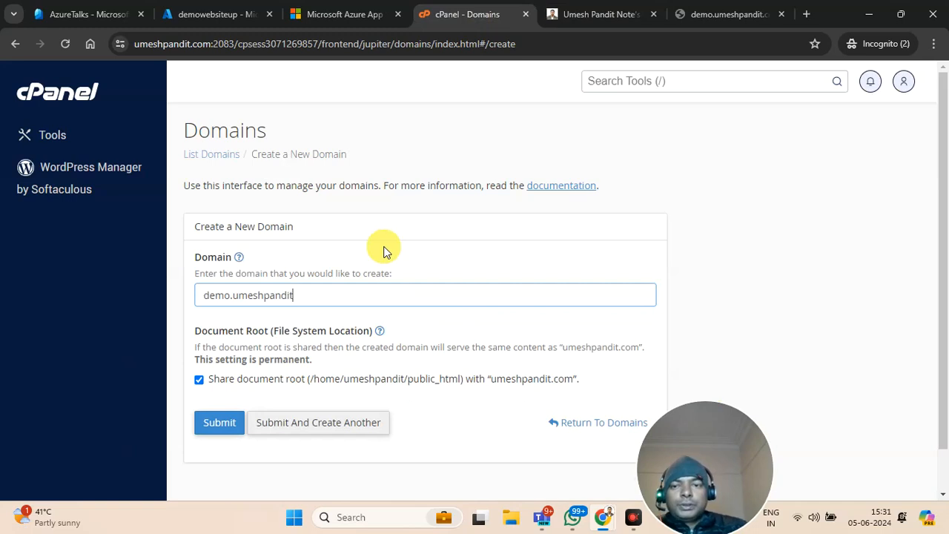
type(".com")
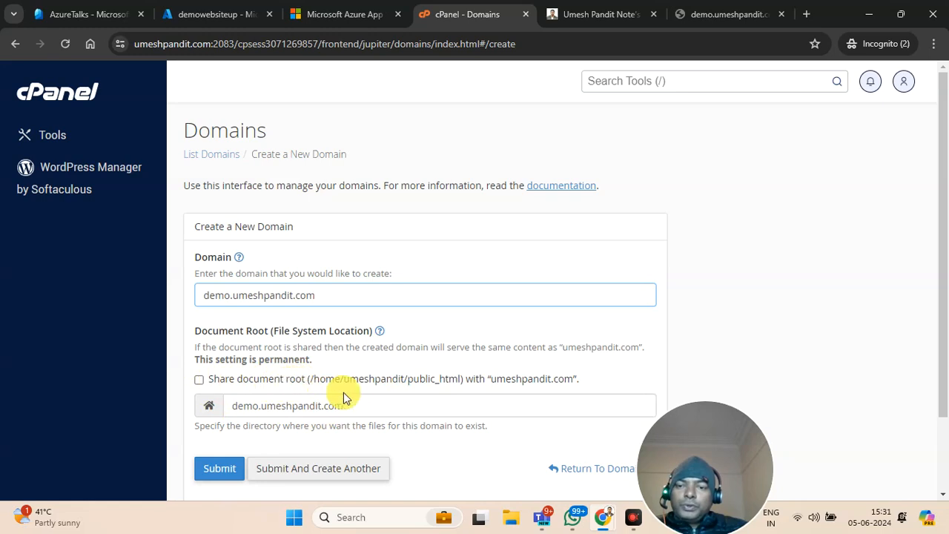
scroll(344, 398, "down", 2)
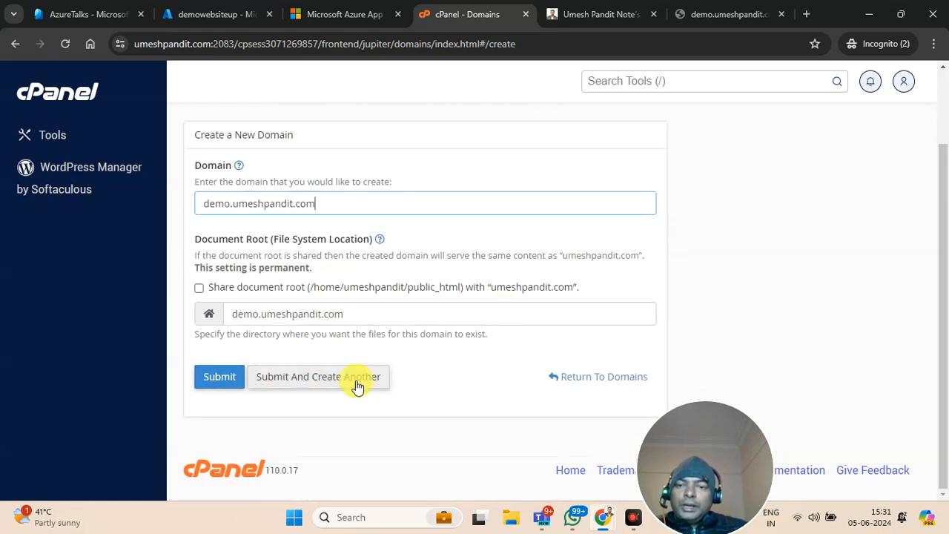
left_click(210, 373)
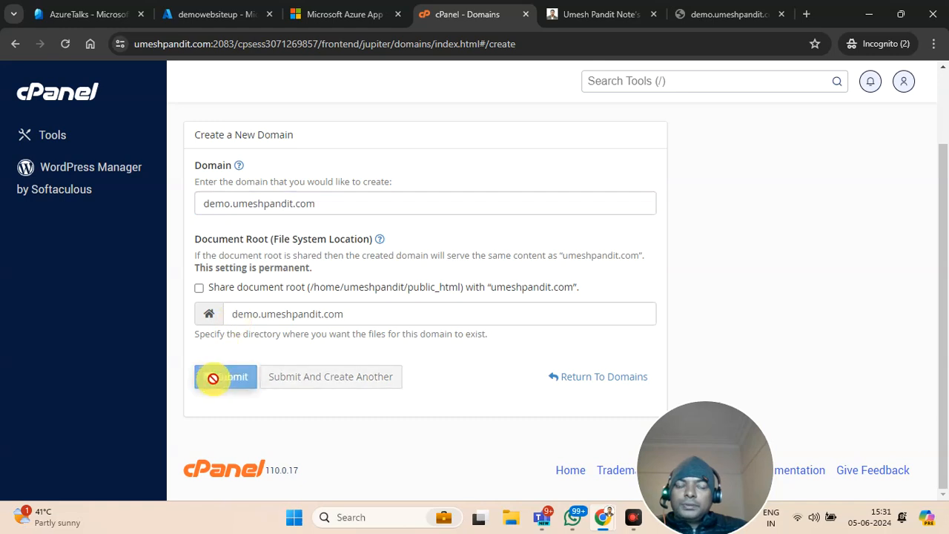
scroll(690, 328, "down", 1)
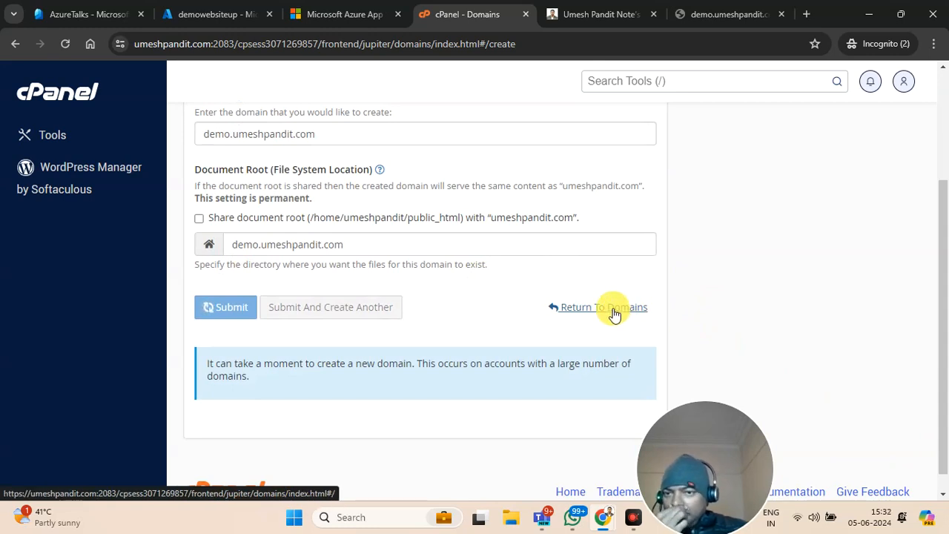
scroll(442, 287, "up", 2)
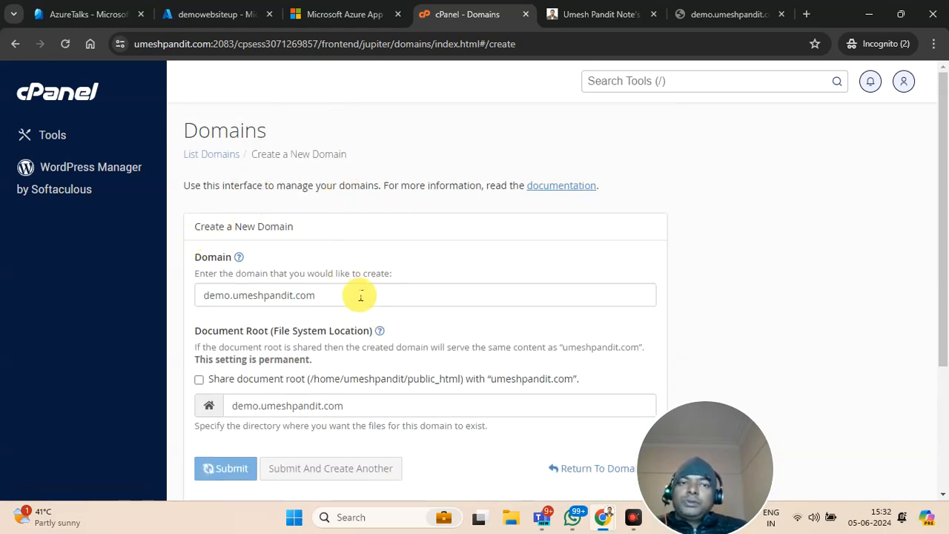
Step: Request the demo subdomain's address again and refresh the page to test whether it resolves
left_click(686, 11)
left_click(303, 45)
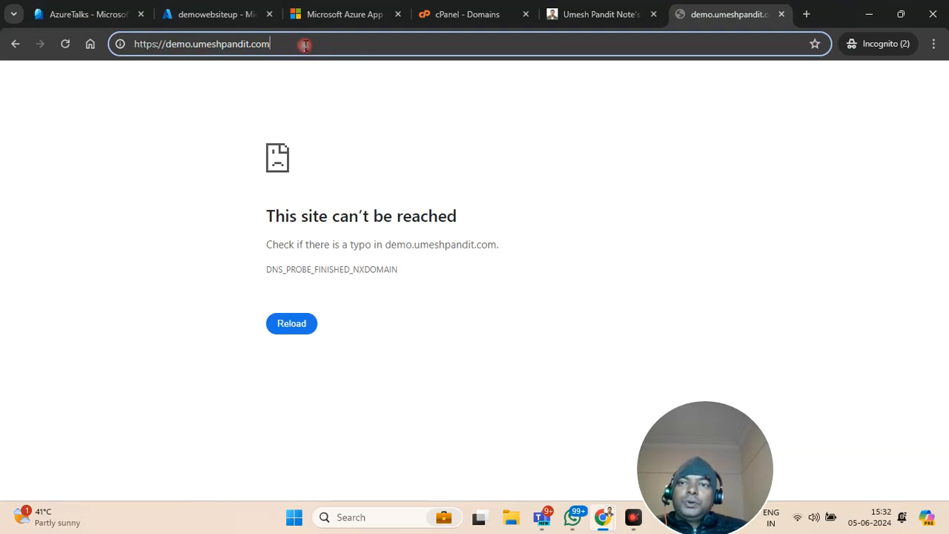
key("Return")
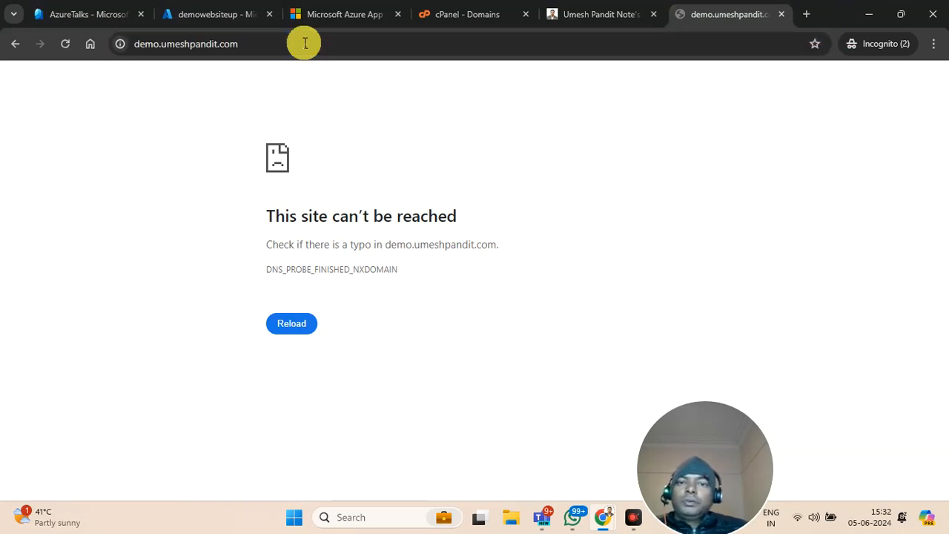
left_click(304, 43)
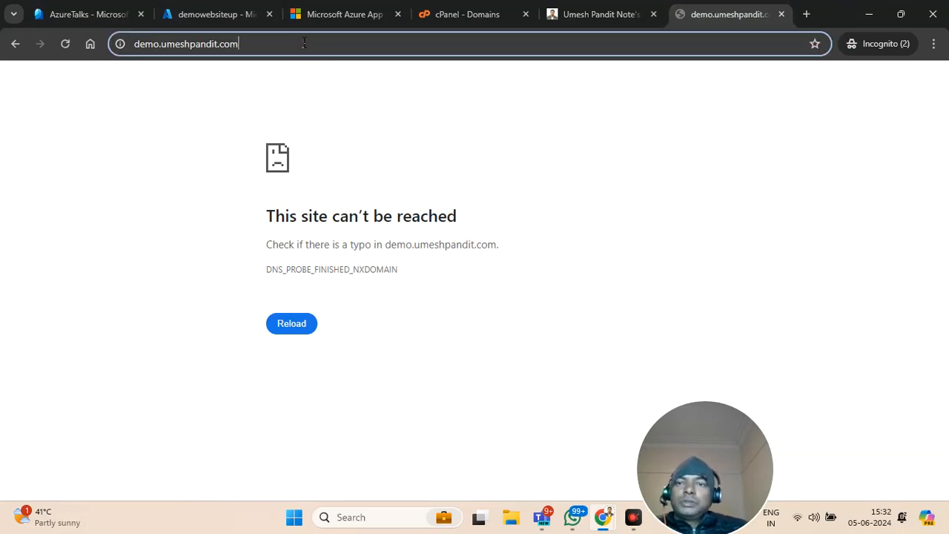
left_click(66, 43)
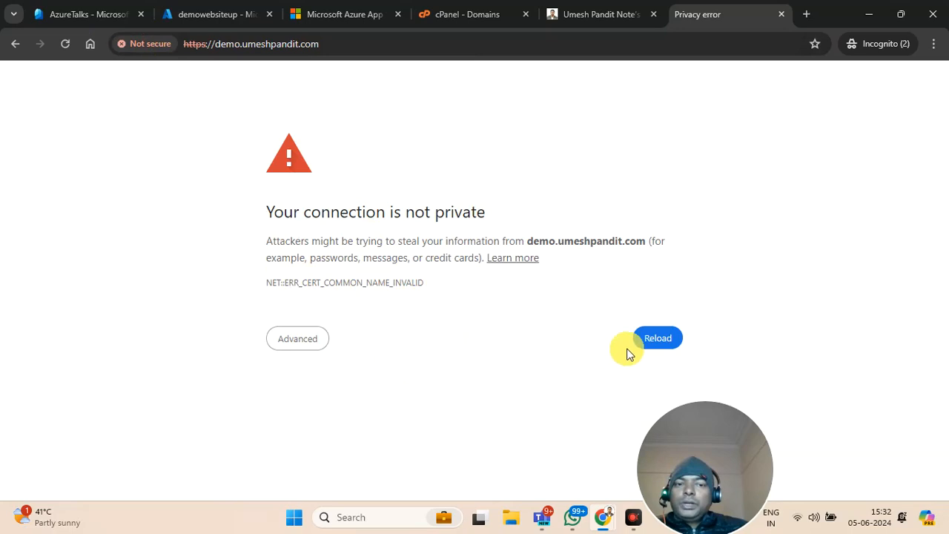
Step: Expand the advanced details of the demo subdomain's privacy error and reduce the page zoom to read them in full
left_click(288, 344)
scroll(293, 345, "down", 1)
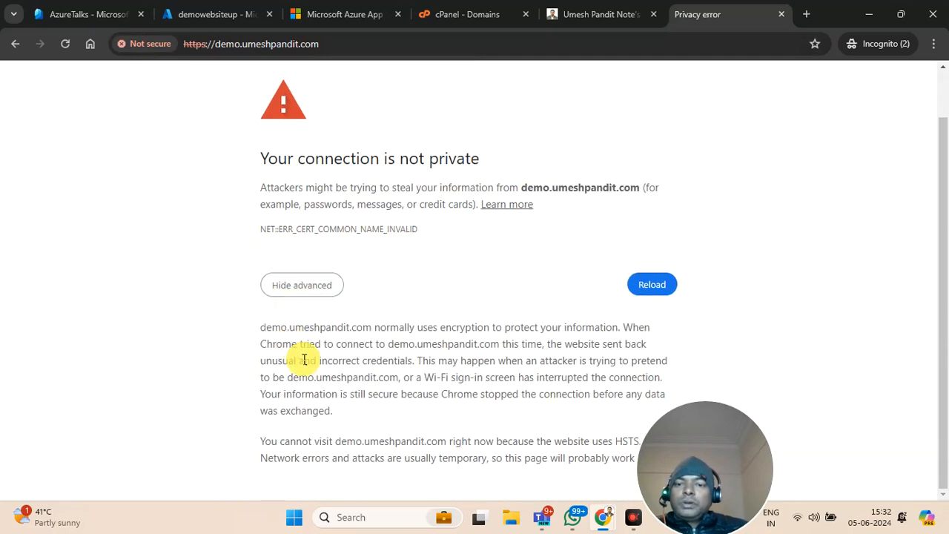
key("ctrl+minus")
key("ctrl+minus")
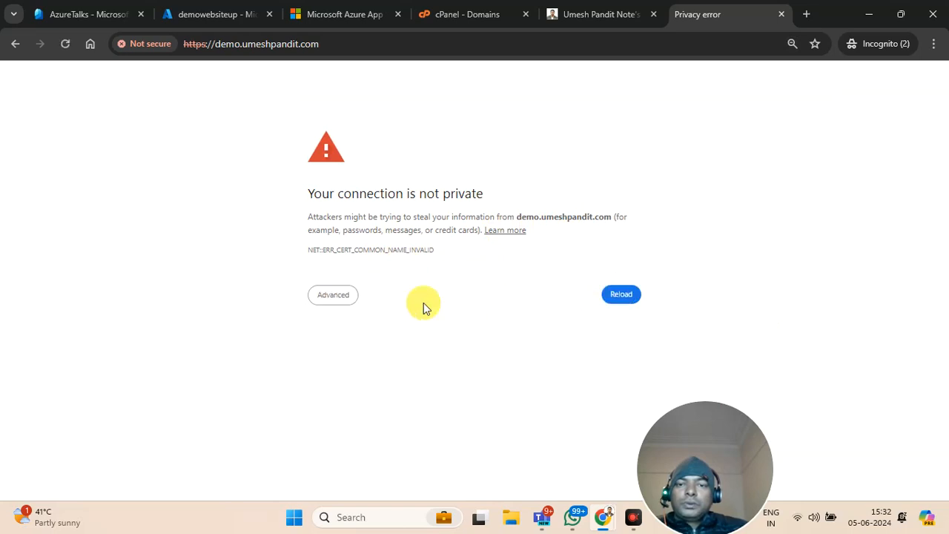
left_click(333, 296)
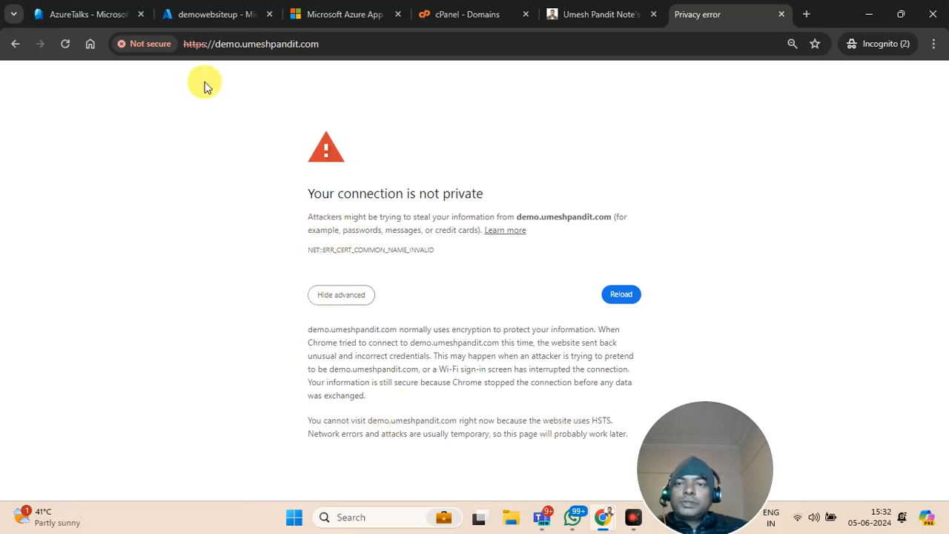
Step: Try to load the demo subdomain with a plain HTTP address instead of HTTPS
left_click(201, 44)
left_click(201, 44)
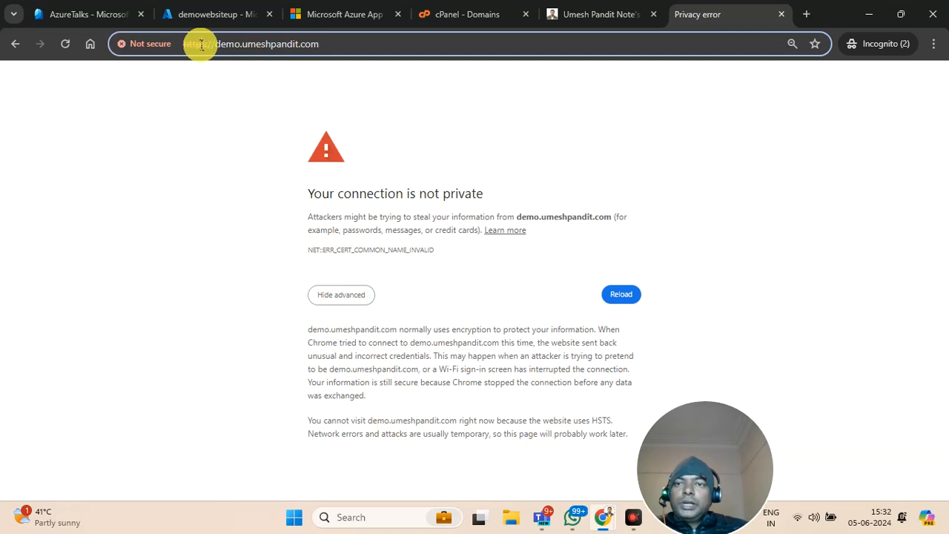
key("BackSpace")
key("Return")
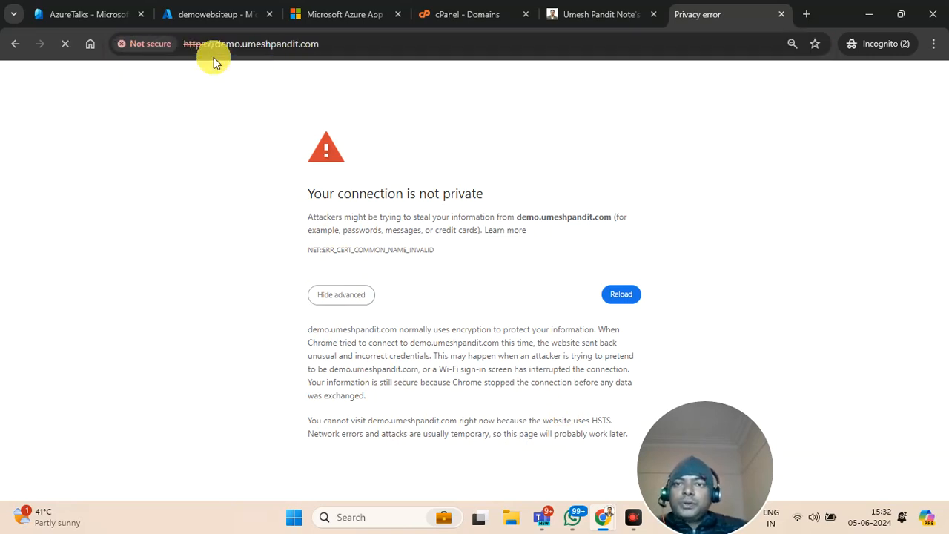
Step: Inspect the invalid certificate presented for the demo subdomain and close the certificate viewer
left_click(148, 44)
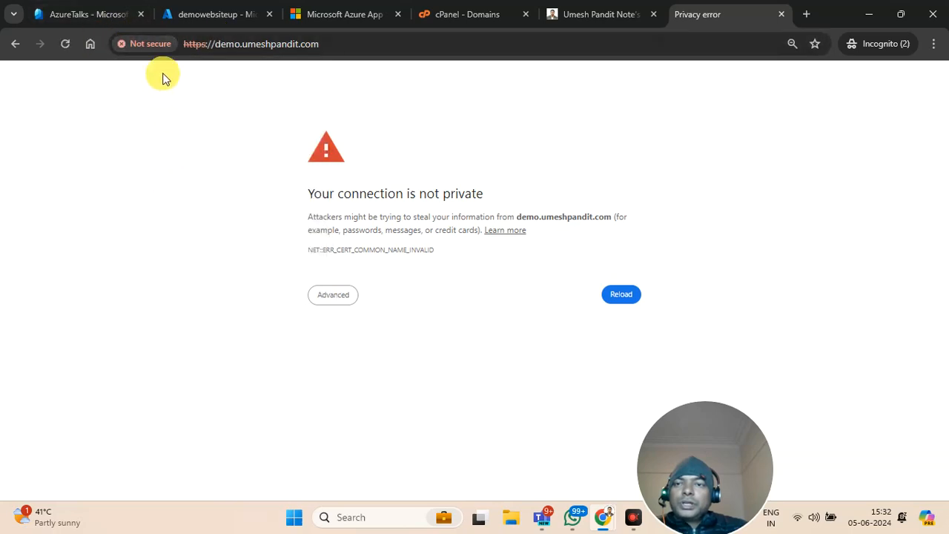
left_click(137, 43)
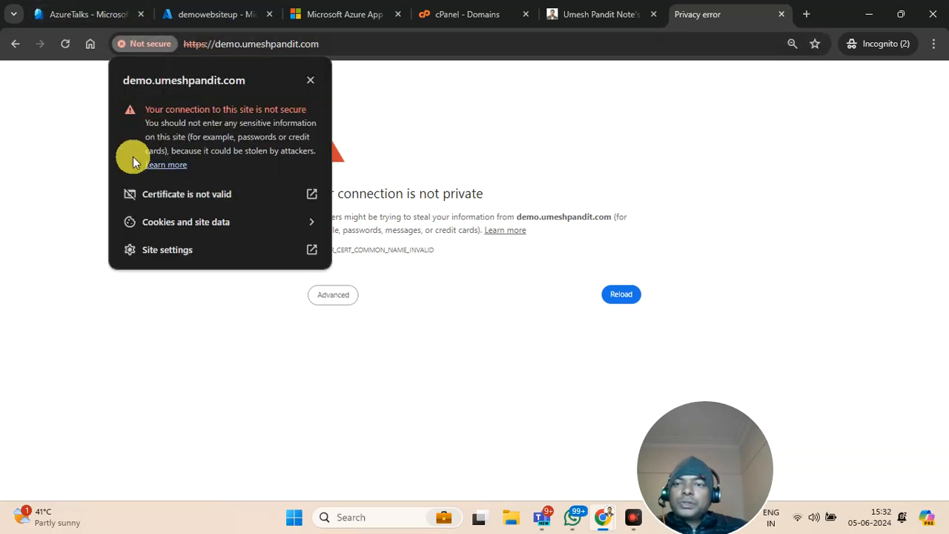
left_click(164, 197)
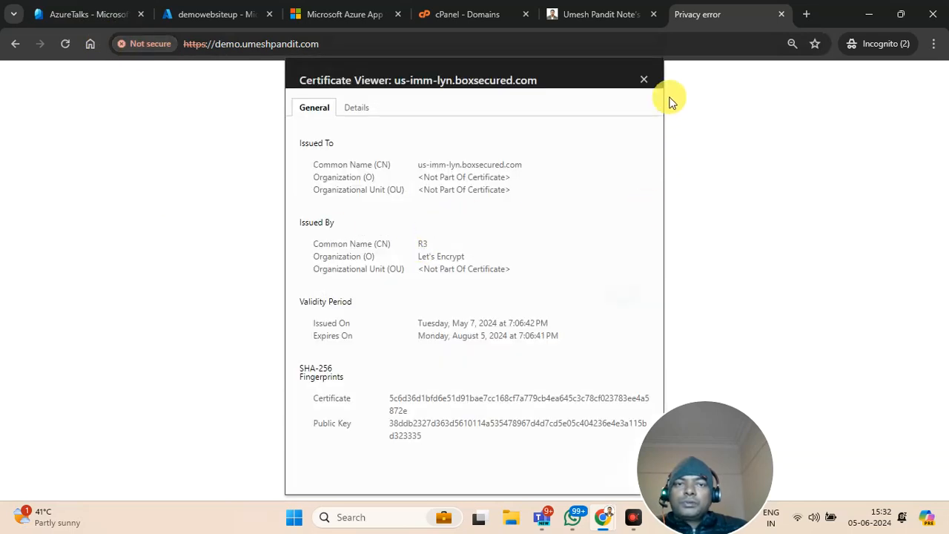
left_click(639, 77)
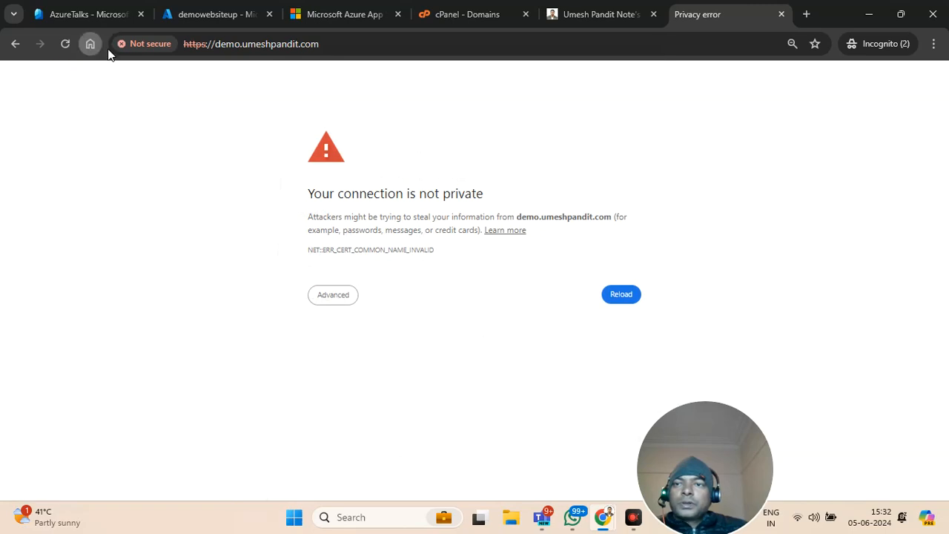
Step: Open the demo subdomain's site settings, then recheck its connection security information and dismiss it
left_click(141, 45)
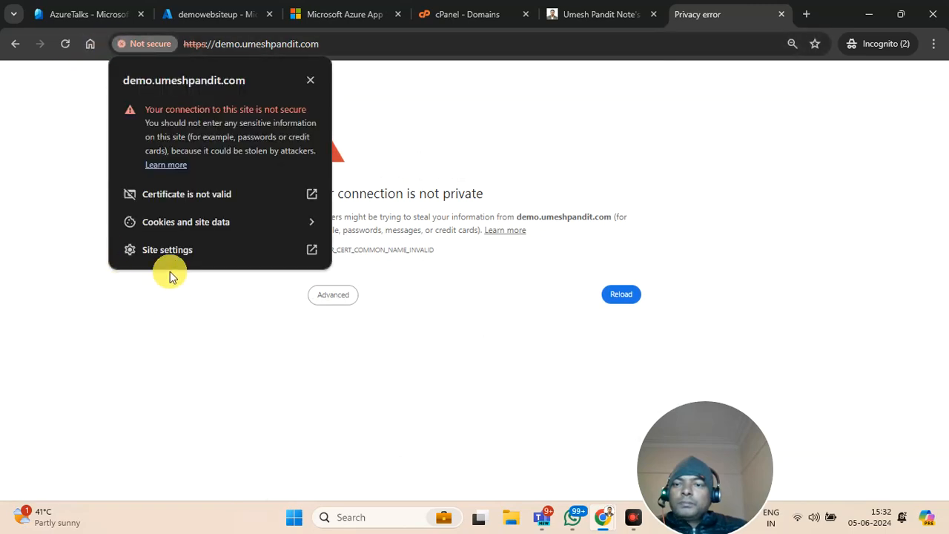
left_click(177, 252)
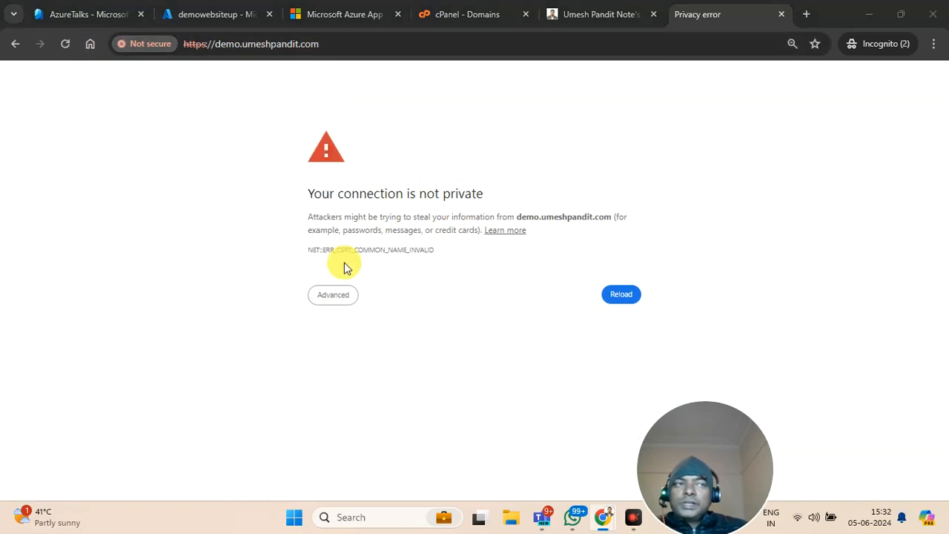
left_click(138, 46)
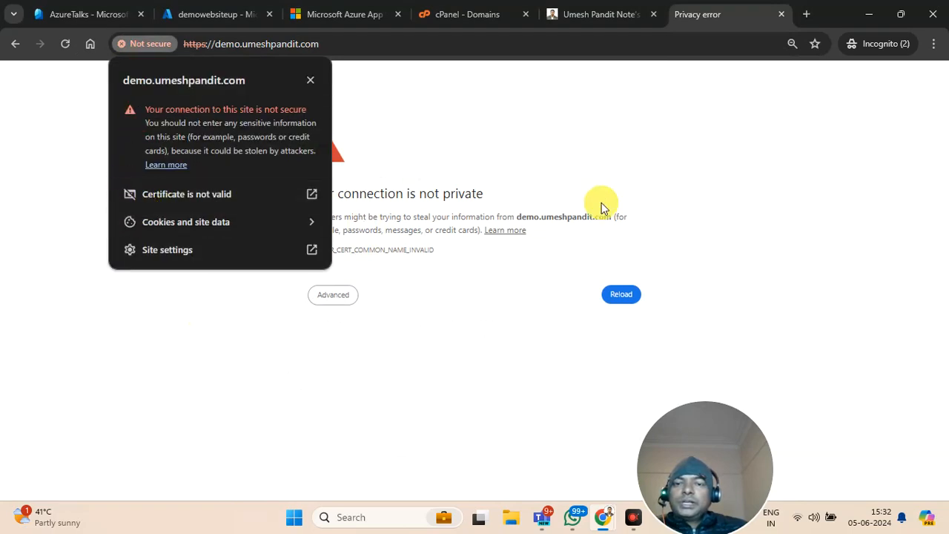
left_click(189, 322)
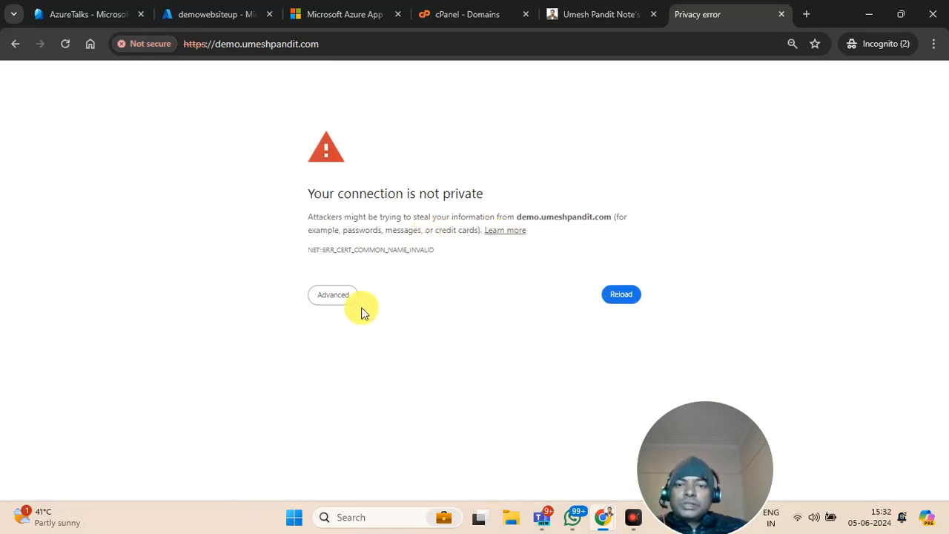
Step: Reread the advanced explanation of the demo subdomain's privacy error
left_click(334, 300)
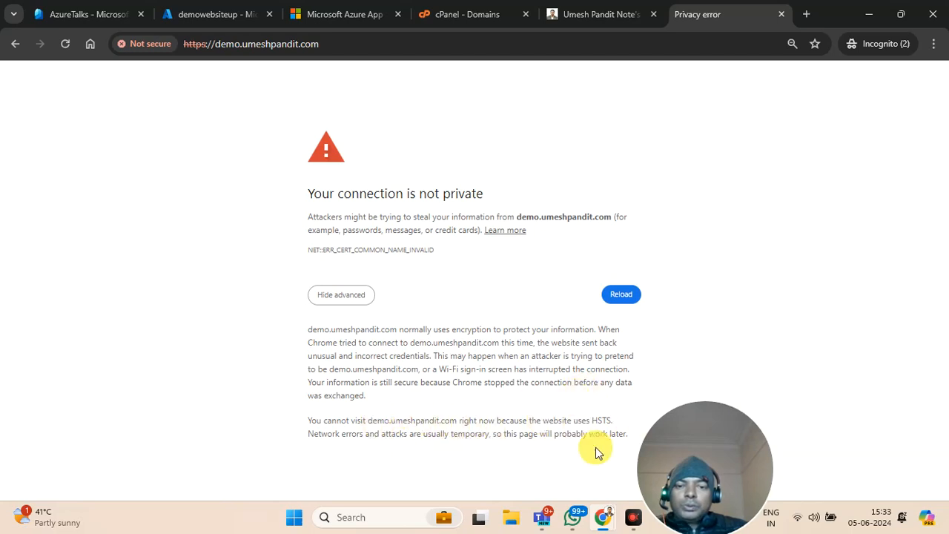
left_click(372, 40)
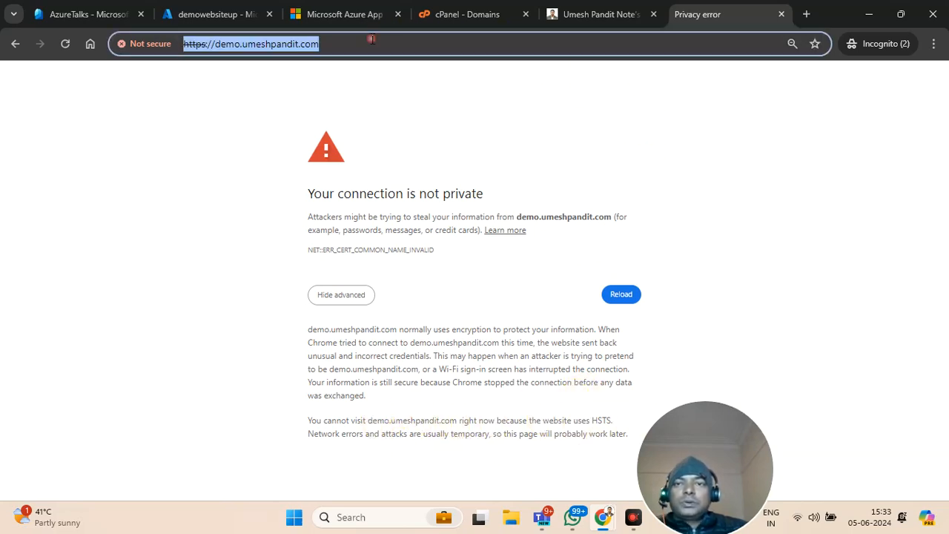
type("x")
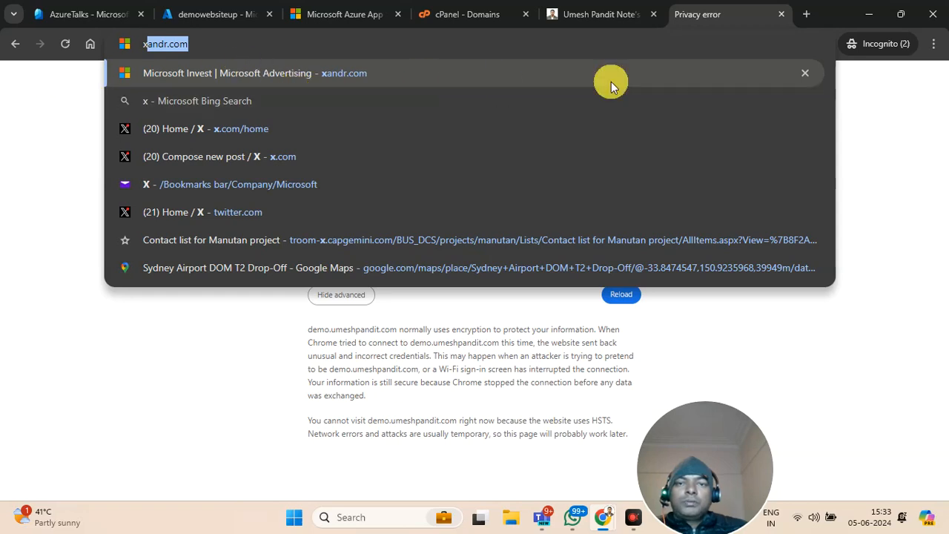
Step: Close the privacy error page and reopen the demo subdomain from cPanel's domain list
left_click(778, 15)
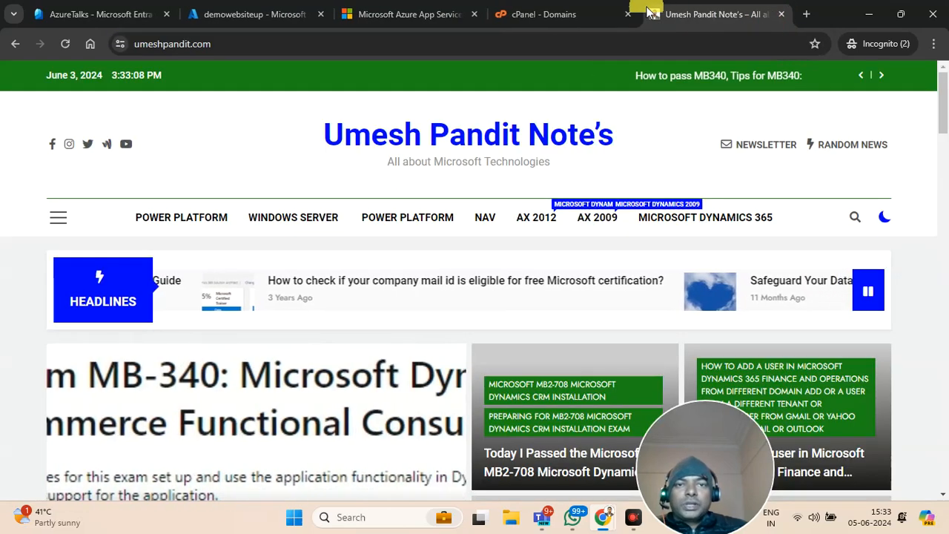
left_click(537, 13)
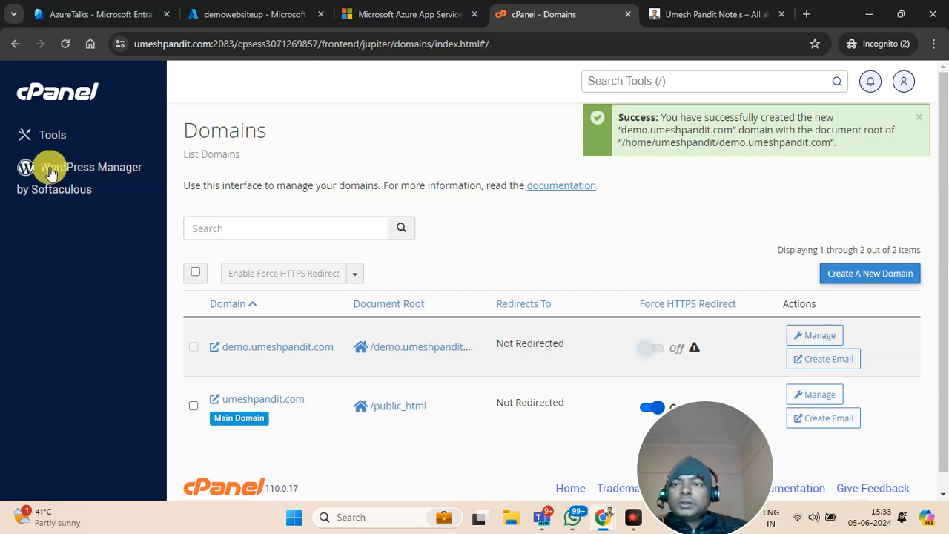
left_click(268, 348)
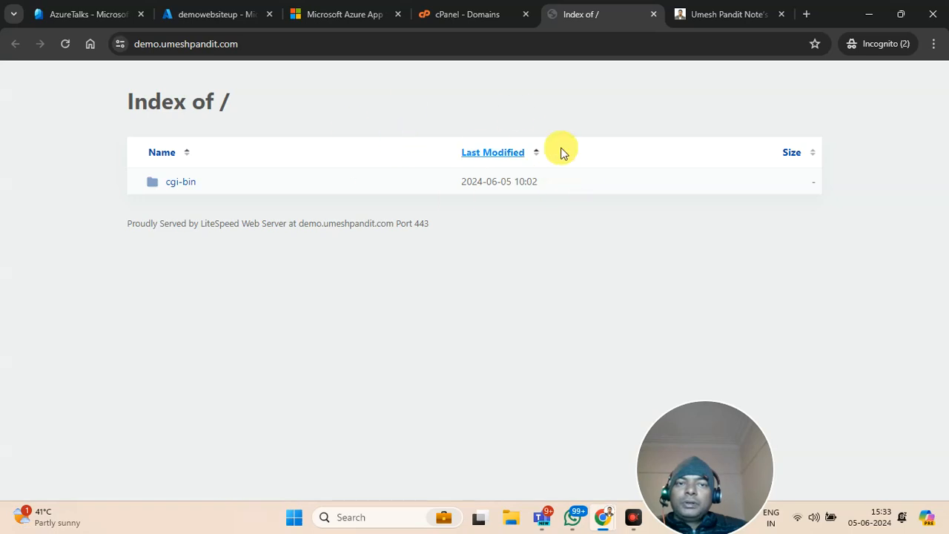
Step: Open the demo subdomain's management page in cPanel and review its document root, removal and redirect options
left_click(504, 16)
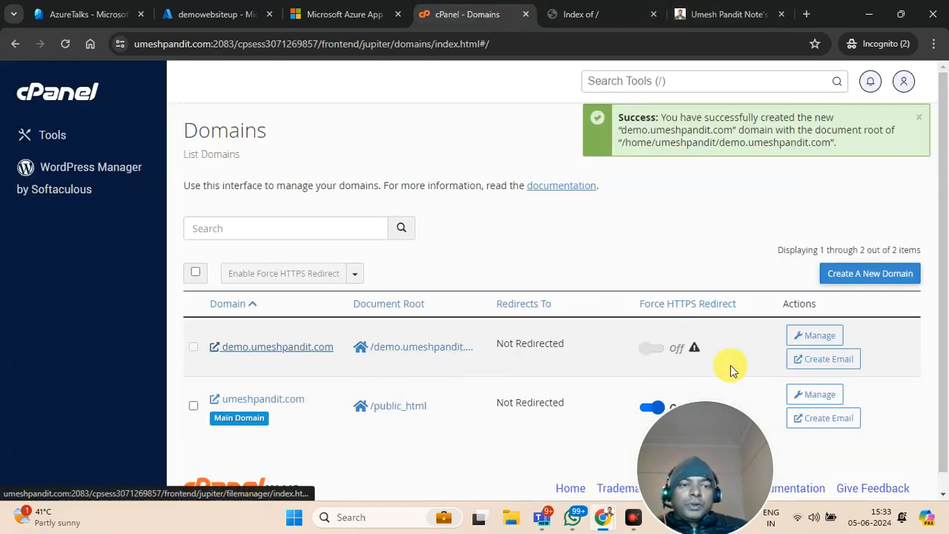
left_click(819, 335)
scroll(609, 311, "down", 2)
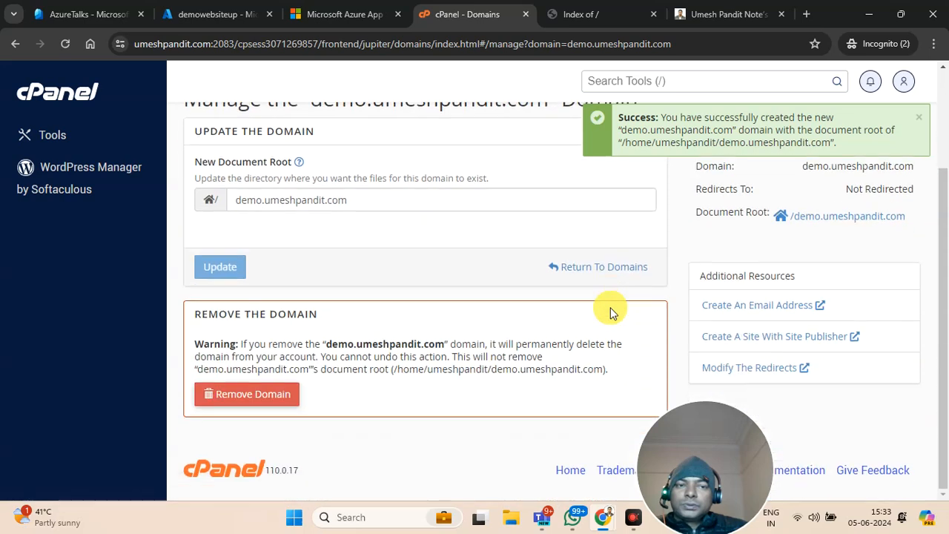
scroll(549, 371, "up", 2)
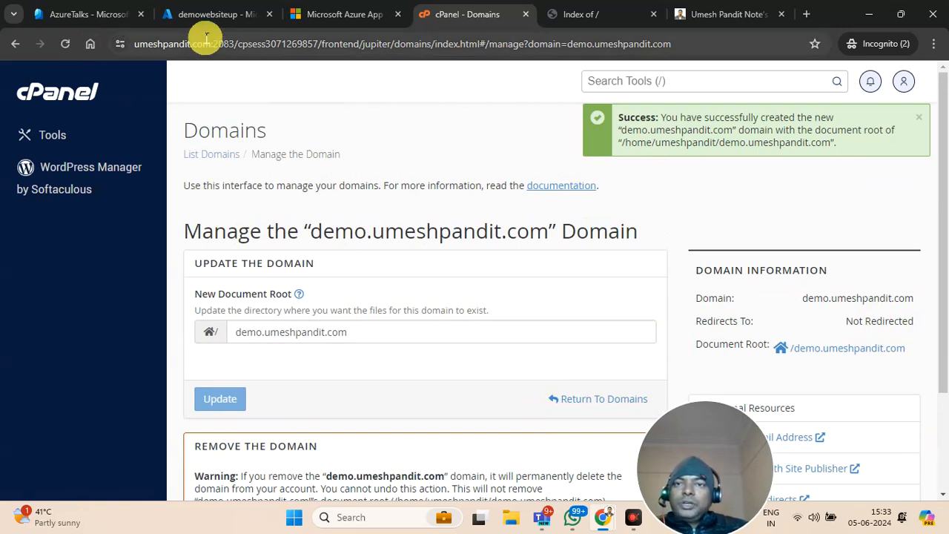
Step: Switch to the Azure portal and open the custom domains settings of the demowebsiteup web app
left_click(219, 14)
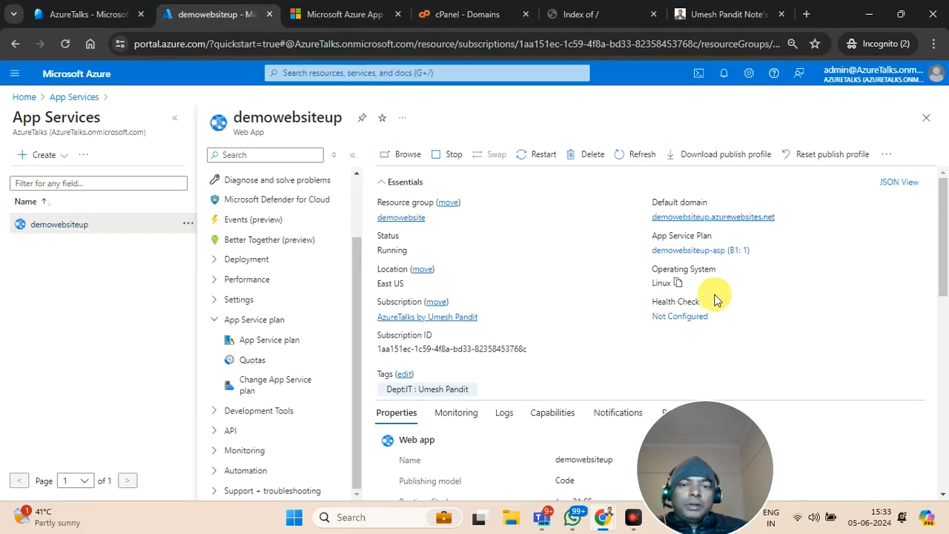
scroll(715, 299, "down", 2)
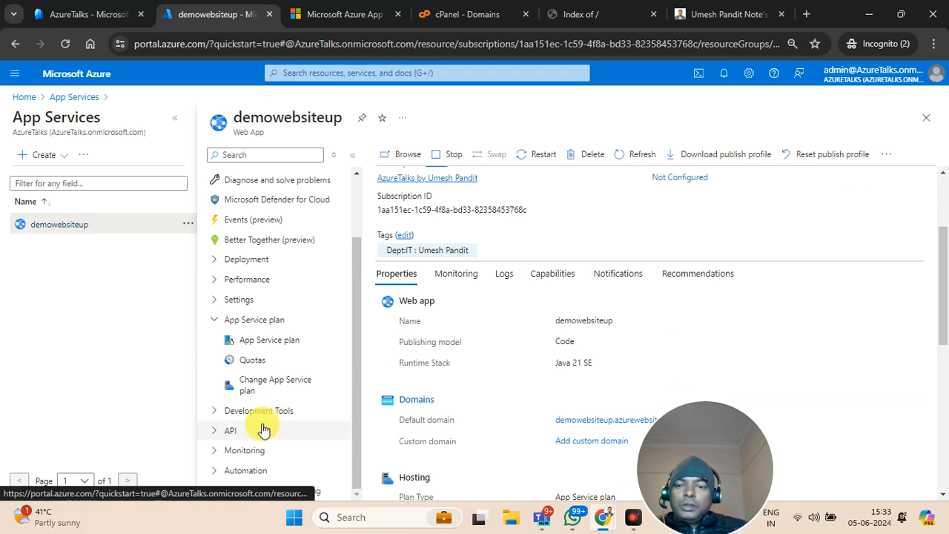
left_click(220, 300)
scroll(256, 385, "down", 1)
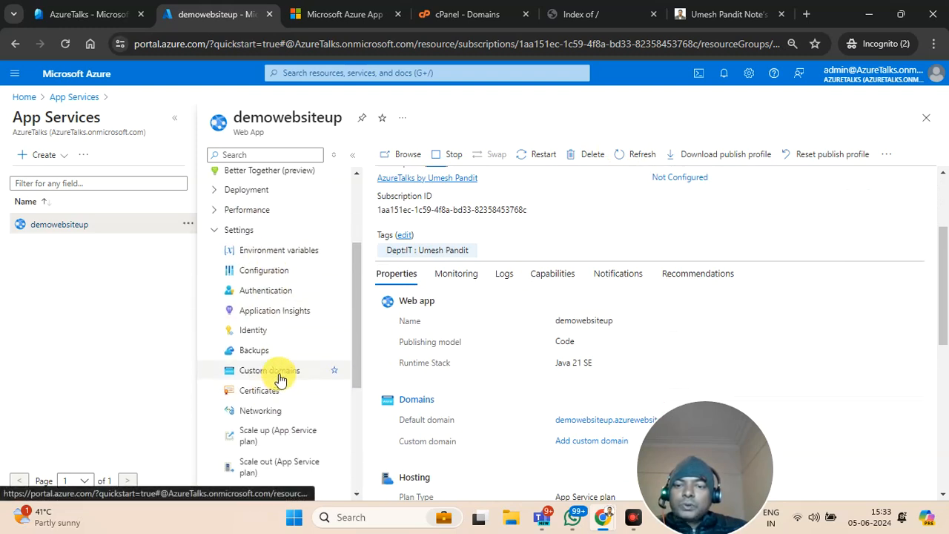
left_click(280, 378)
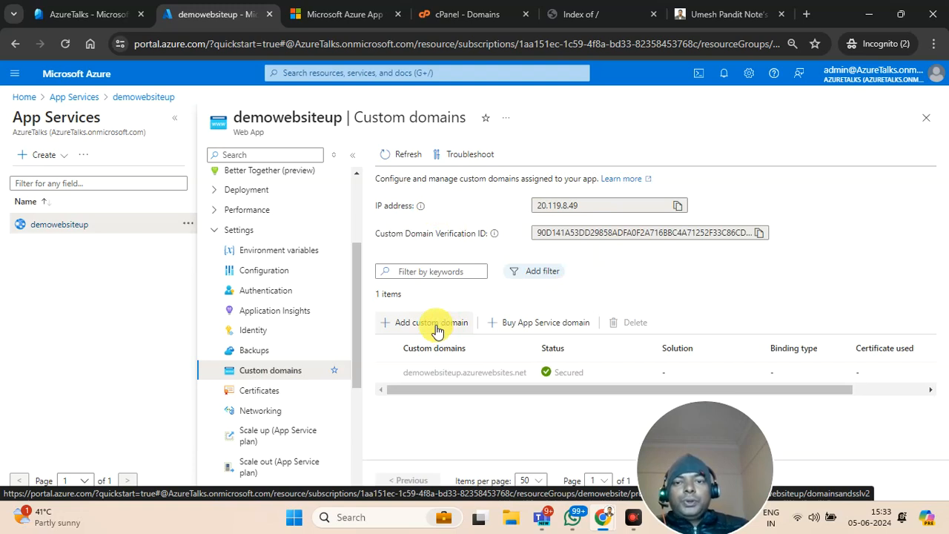
Step: Start adding a custom domain with All other domain services as provider and IP based SSL, entering the demo subdomain's full address
left_click(437, 330)
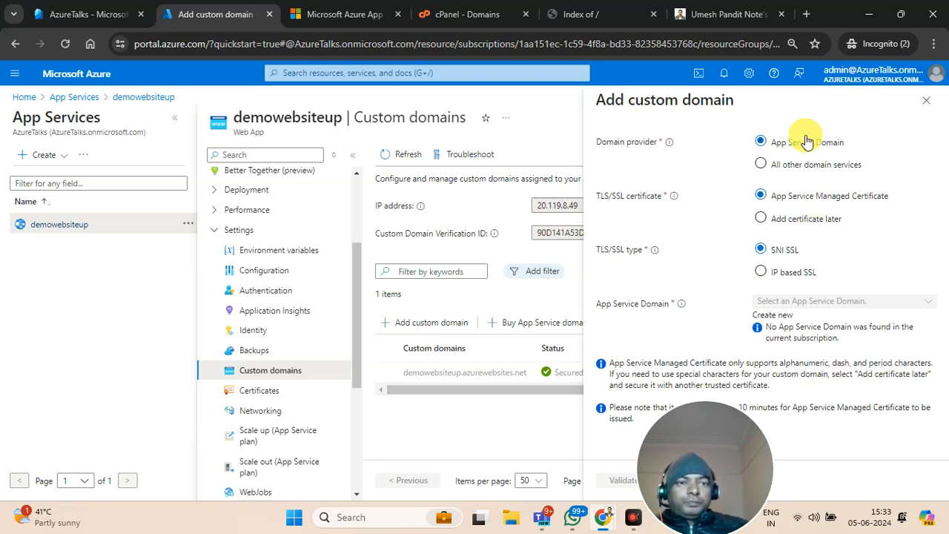
left_click(764, 272)
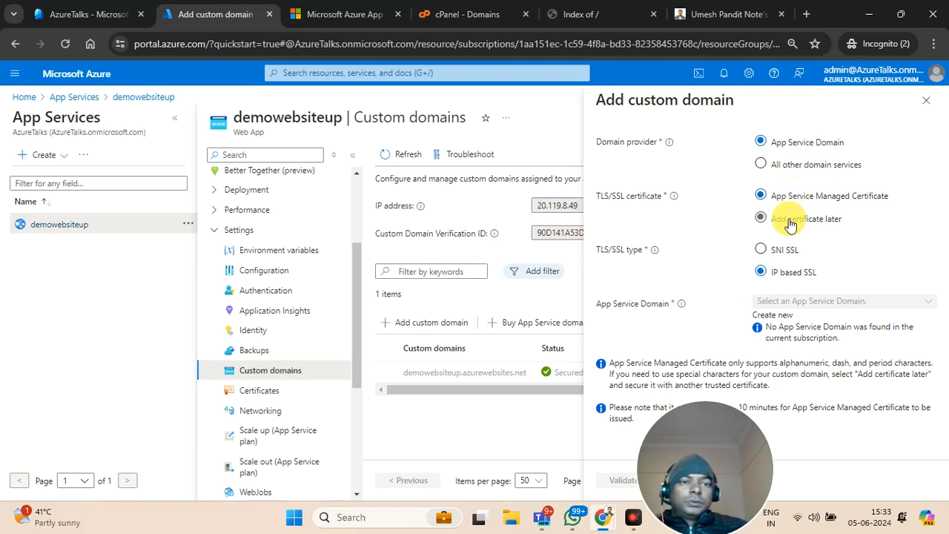
left_click(796, 170)
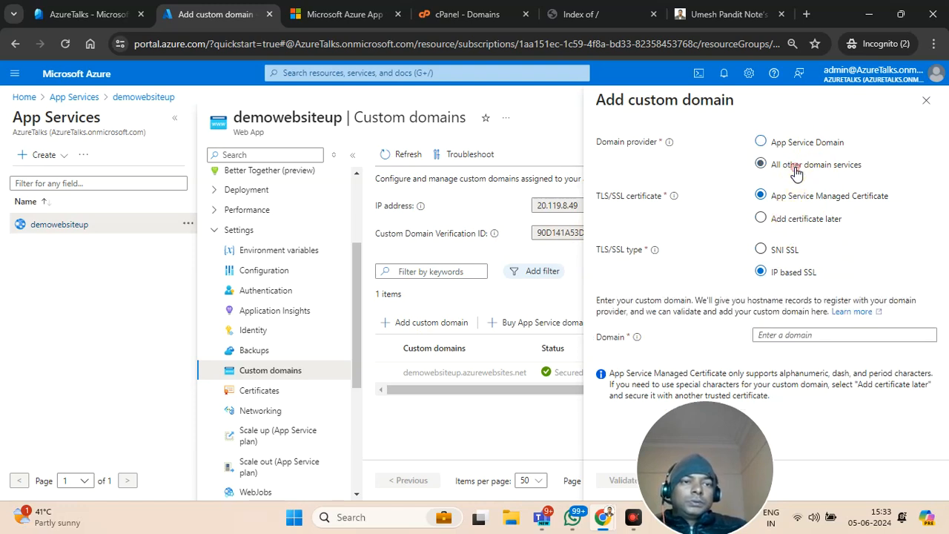
left_click(760, 336)
type("demo.um")
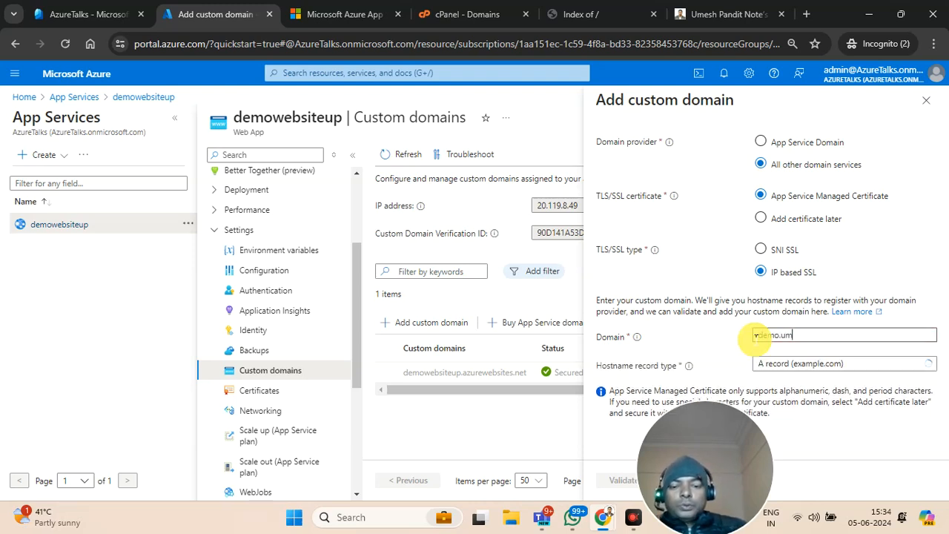
type("eshpandit.com")
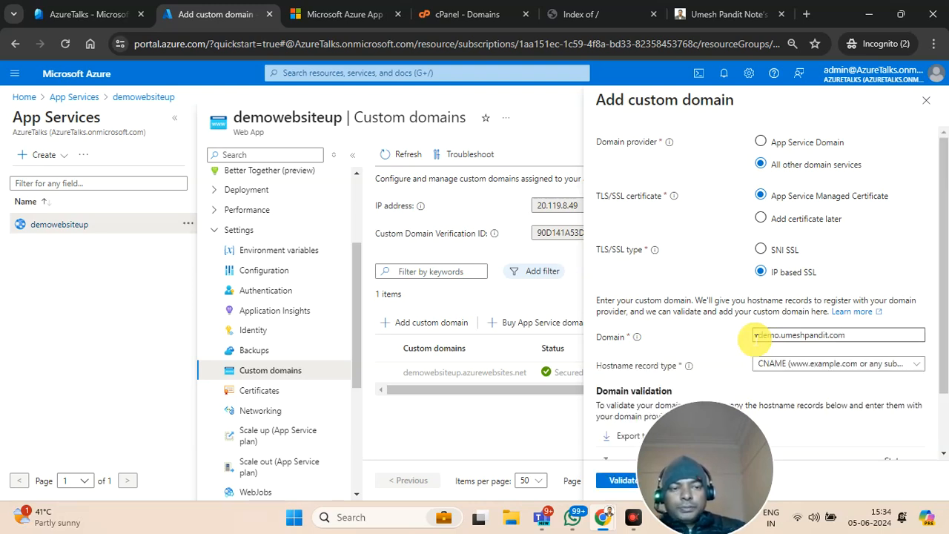
Step: Review the CNAME and TXT hostname records required for the demo subdomain and run the domain validation
scroll(755, 336, "down", 3)
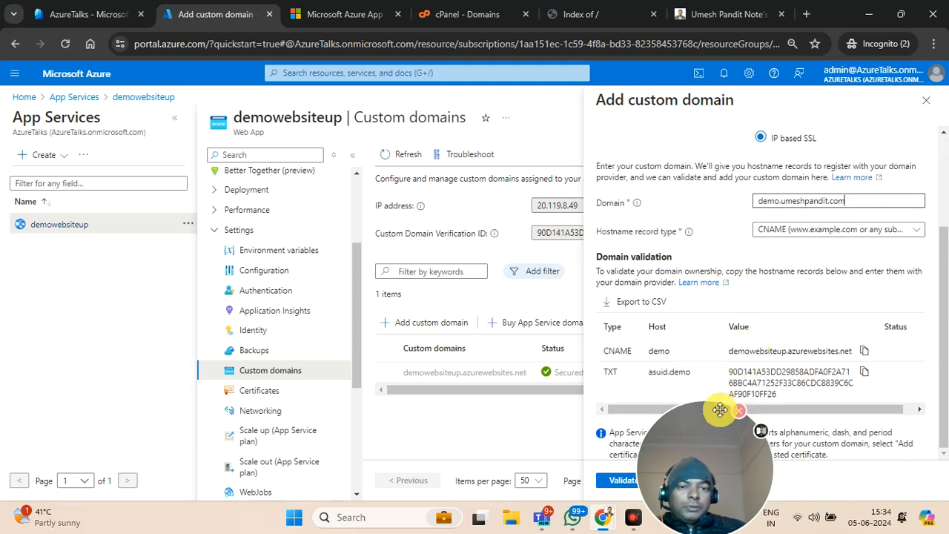
left_click_drag(707, 425, 690, 115)
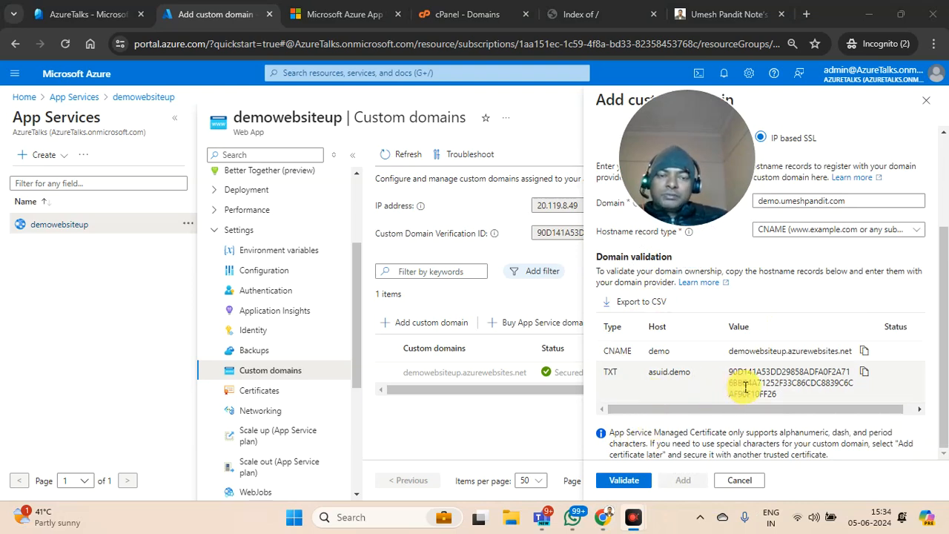
left_click(619, 480)
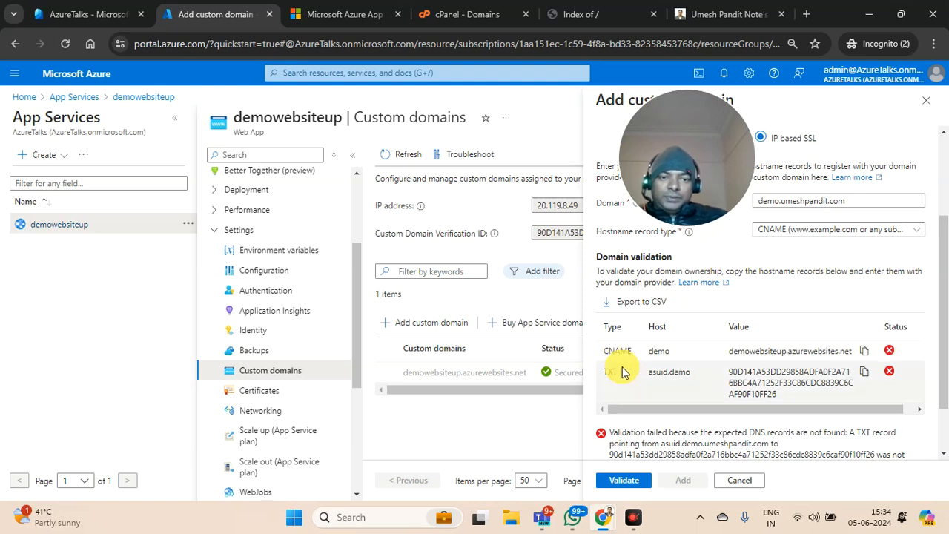
Step: Close the demo subdomain's index page and the main website to get back to cPanel
left_click(575, 18)
left_click(654, 15)
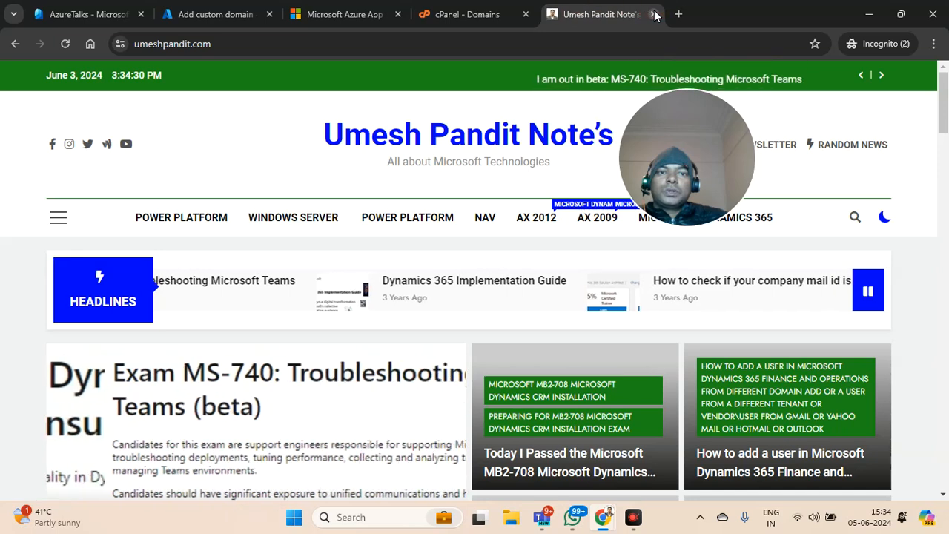
left_click(654, 15)
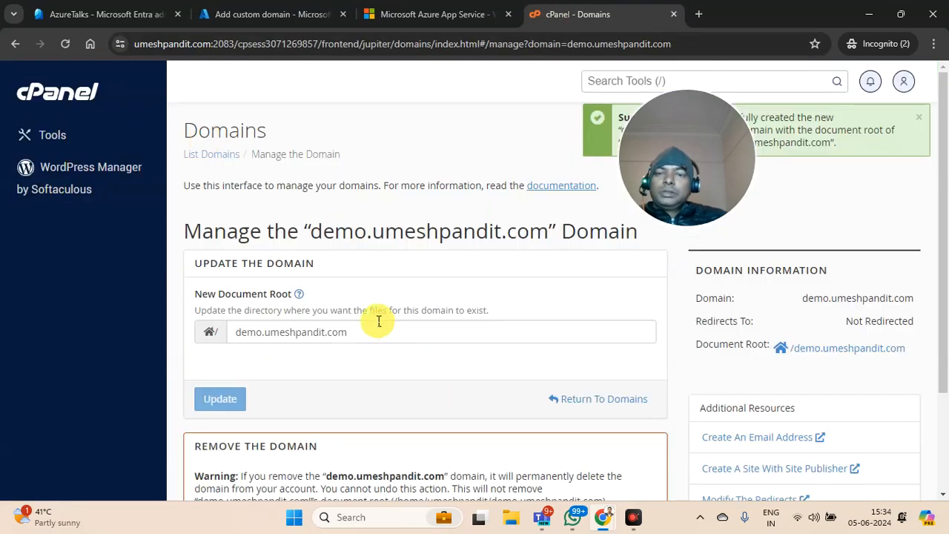
Step: Return to cPanel's tools overview and open the Zone Editor from the Domains section
left_click(77, 92)
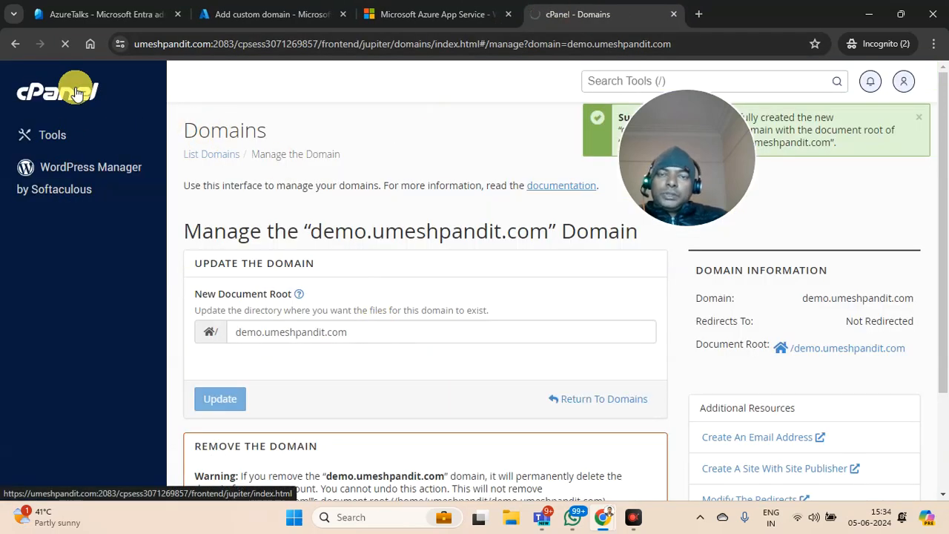
left_click_drag(721, 135, 783, 95)
scroll(441, 359, "down", 1)
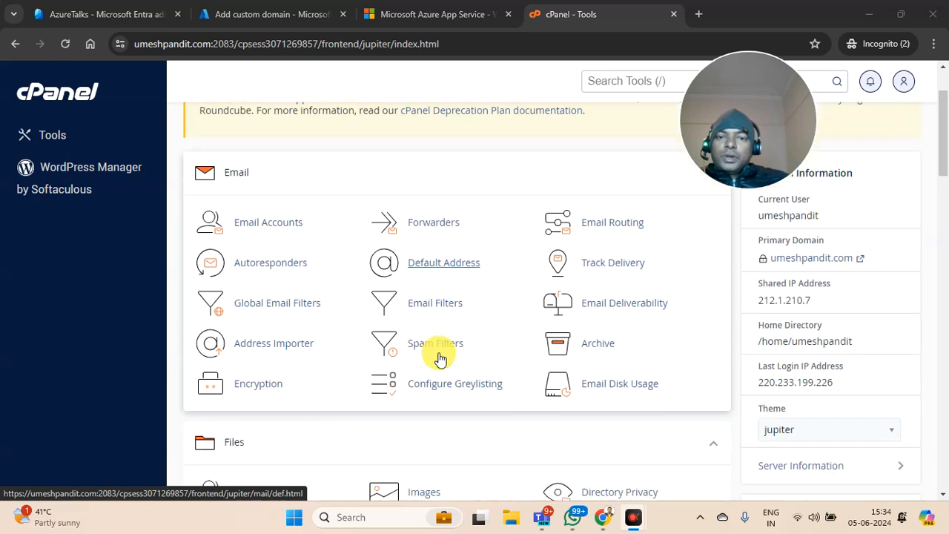
scroll(441, 359, "down", 5)
scroll(420, 359, "down", 3)
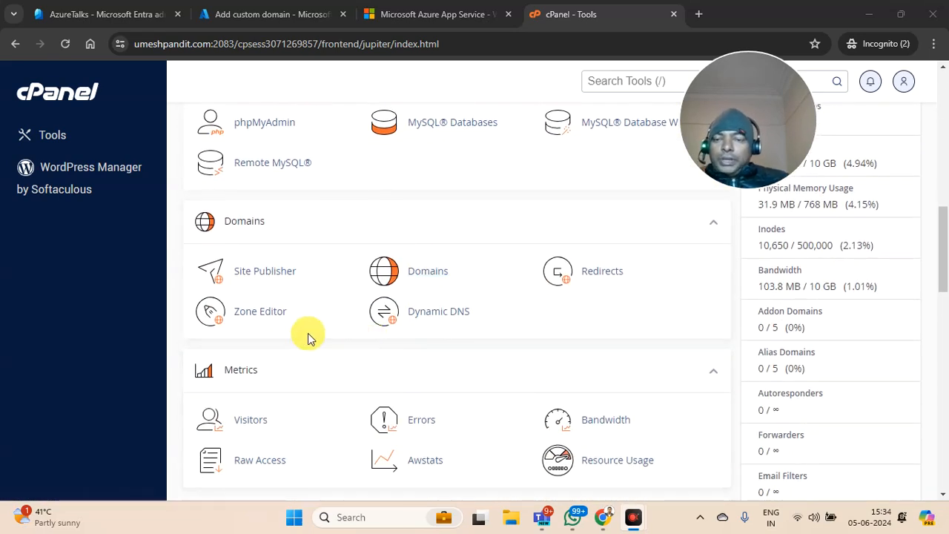
left_click(252, 319)
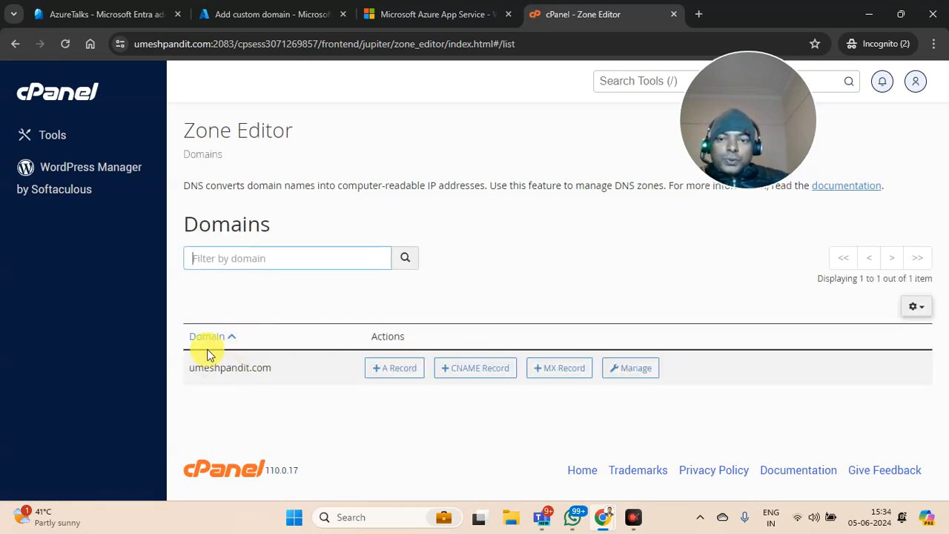
Step: Open the main domain's DNS zone records for management in the Zone Editor
left_click(222, 342)
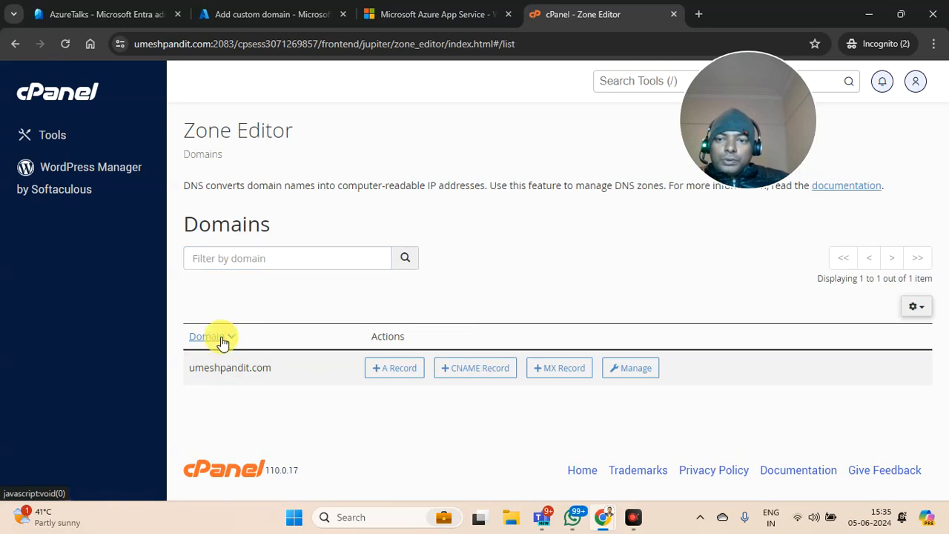
left_click(910, 308)
left_click(617, 345)
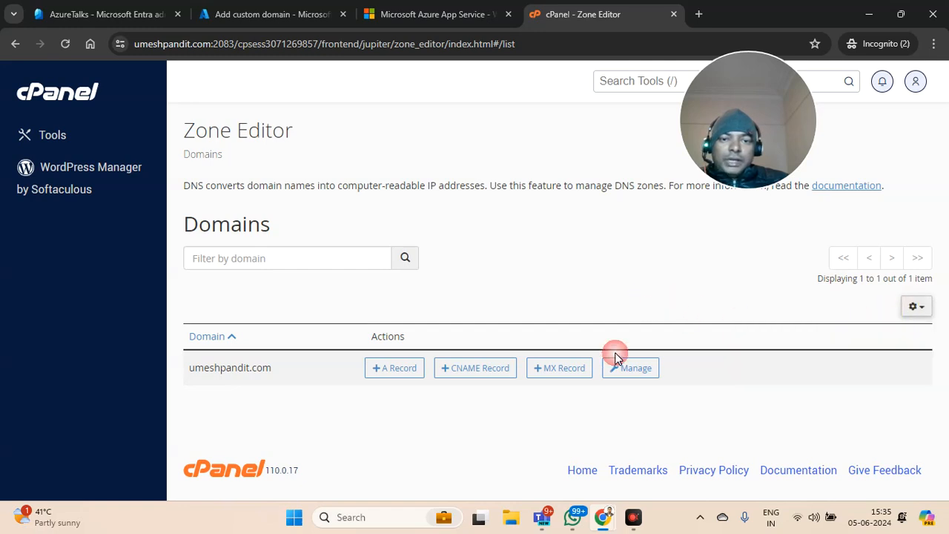
left_click(621, 370)
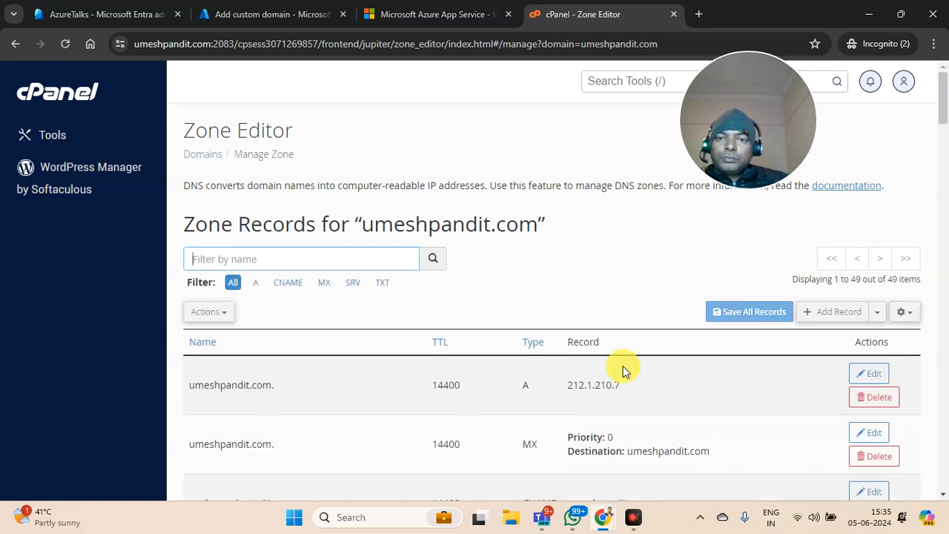
Step: Look through the main domain's zone records to locate the demo subdomain's A records
scroll(622, 370, "down", 5)
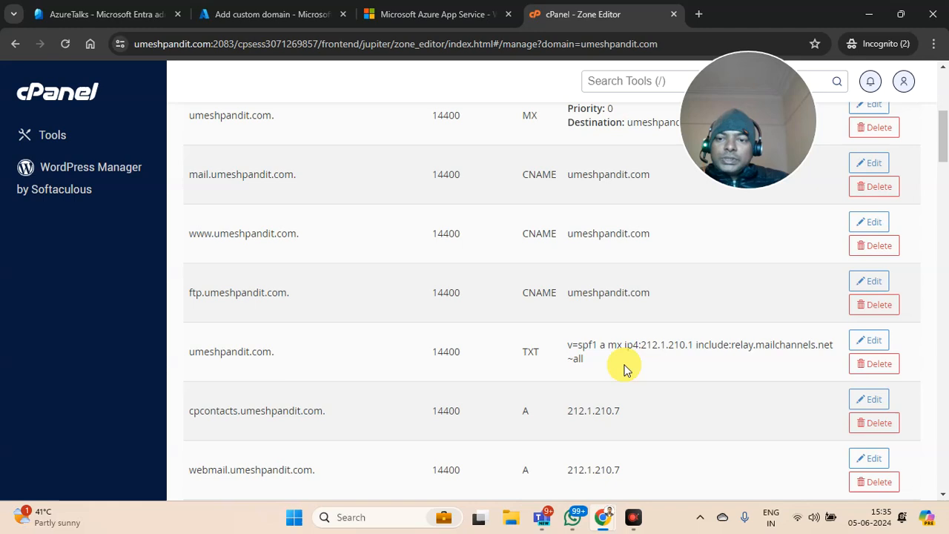
scroll(311, 356, "down", 6)
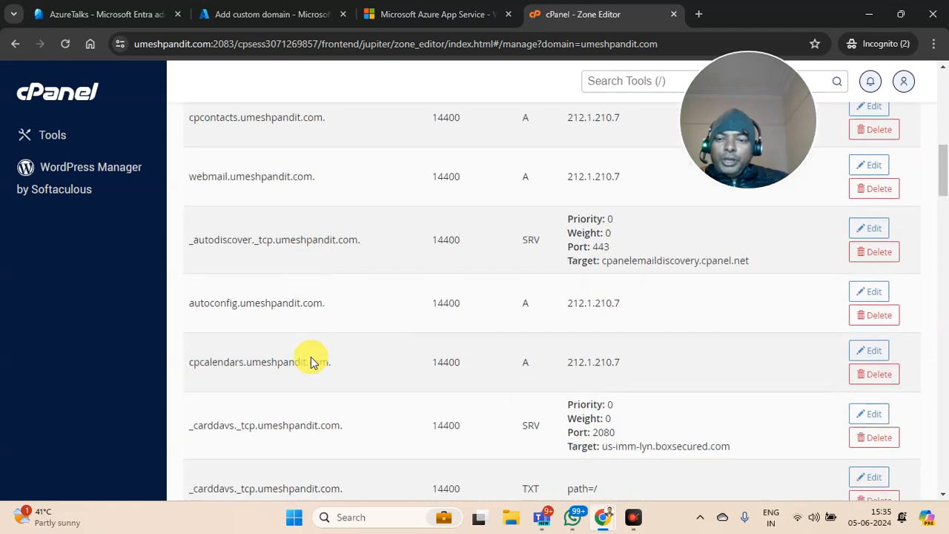
scroll(310, 356, "down", 5)
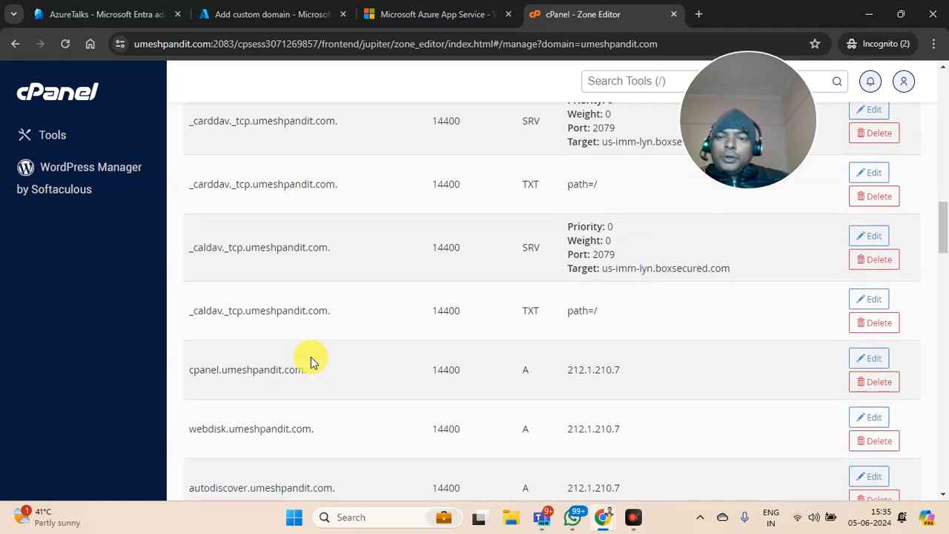
scroll(311, 360, "down", 8)
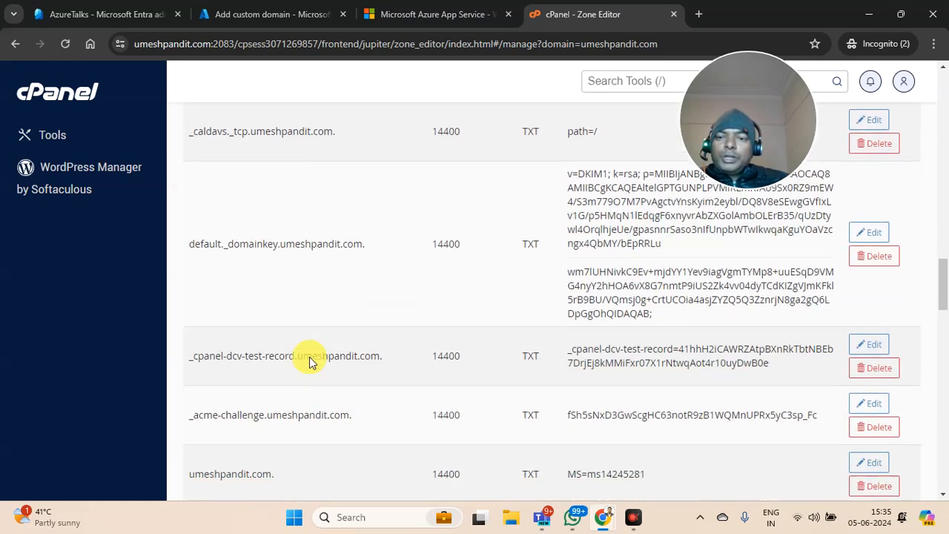
scroll(309, 357, "down", 2)
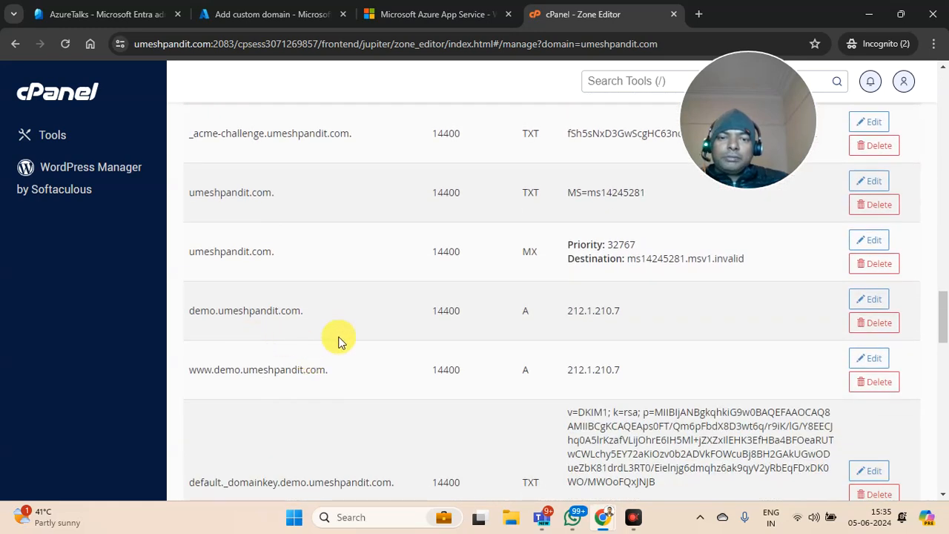
Step: Check the required CNAME and TXT values in Azure's custom domain form and filter cPanel's zone records to CNAME
scroll(435, 364, "up", 15)
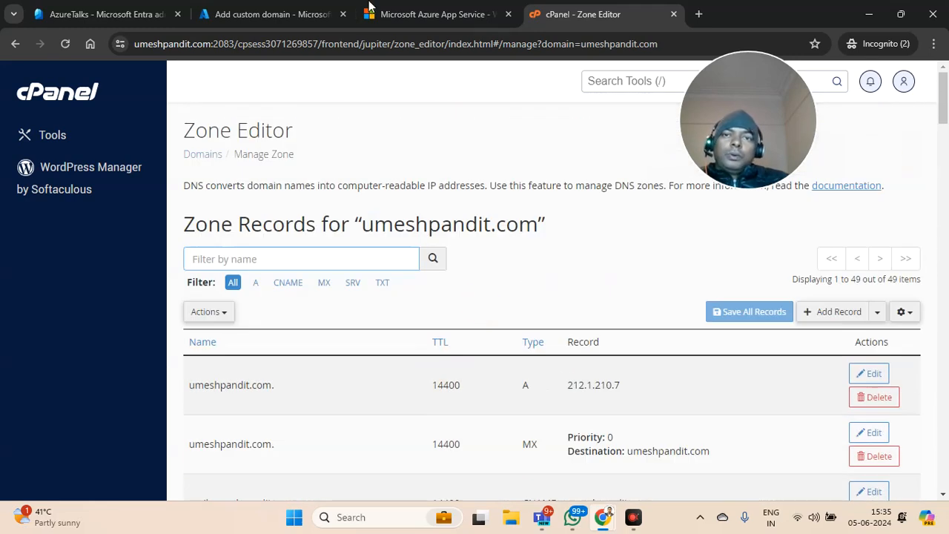
left_click(265, 15)
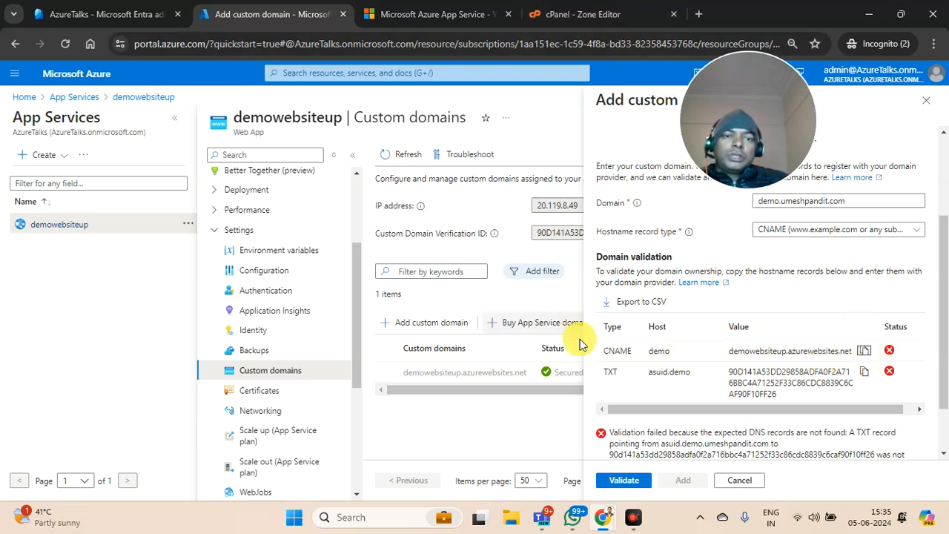
left_click(608, 14)
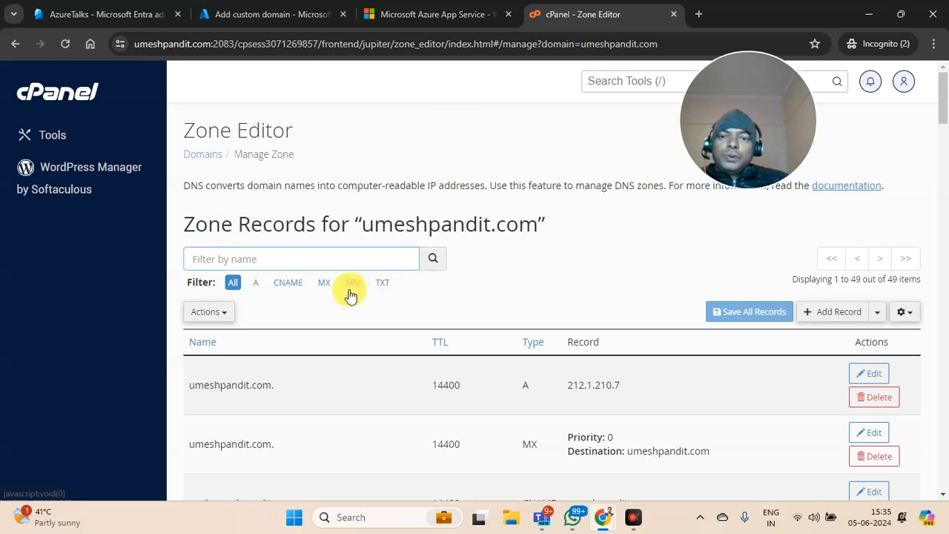
left_click(290, 284)
scroll(292, 294, "down", 2)
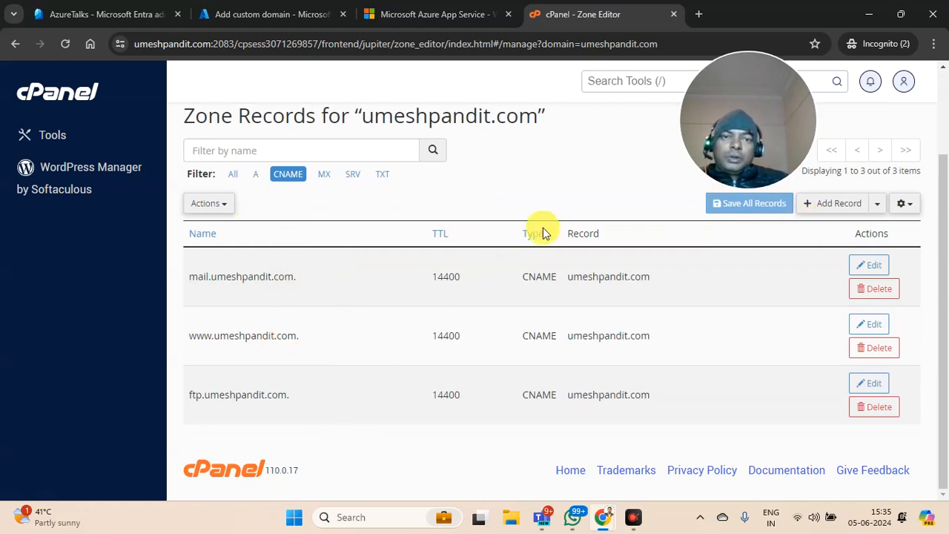
Step: Start an A record named demo with TTL 3600 and demowebsiteup.azurewebsites.net as its record value
left_click(839, 211)
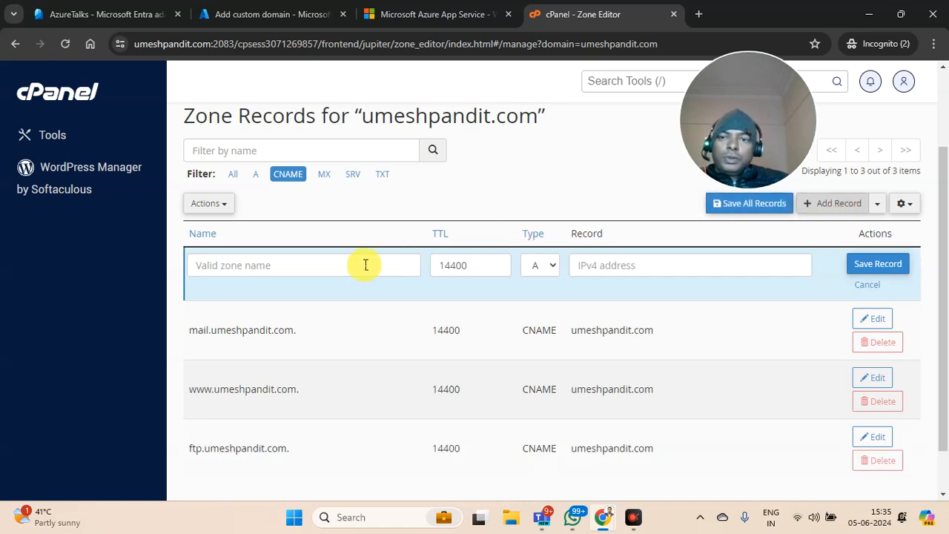
left_click(334, 265)
type("demo")
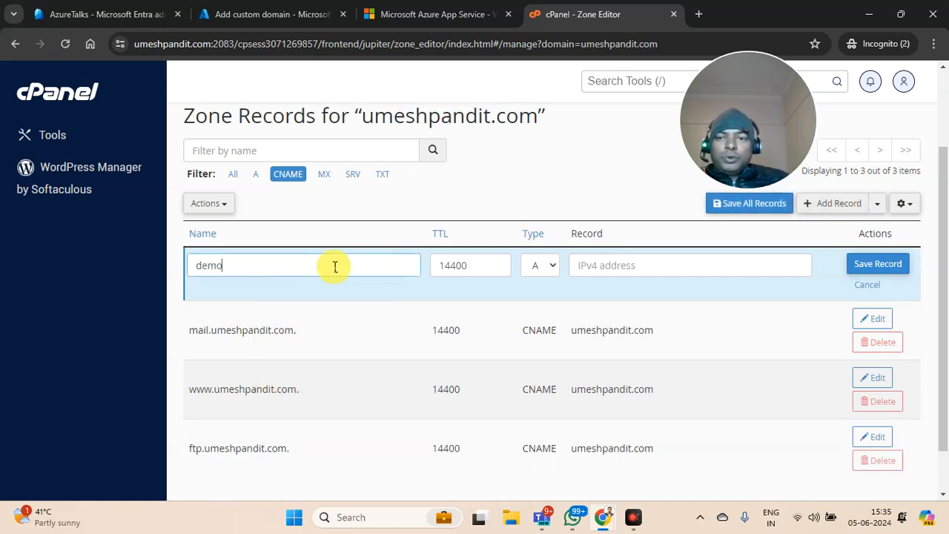
key("Tab")
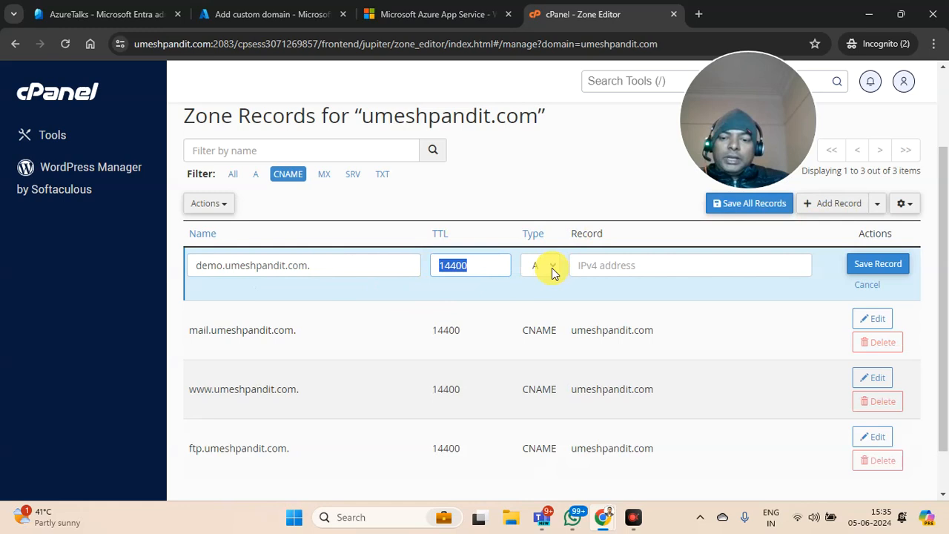
type("3600")
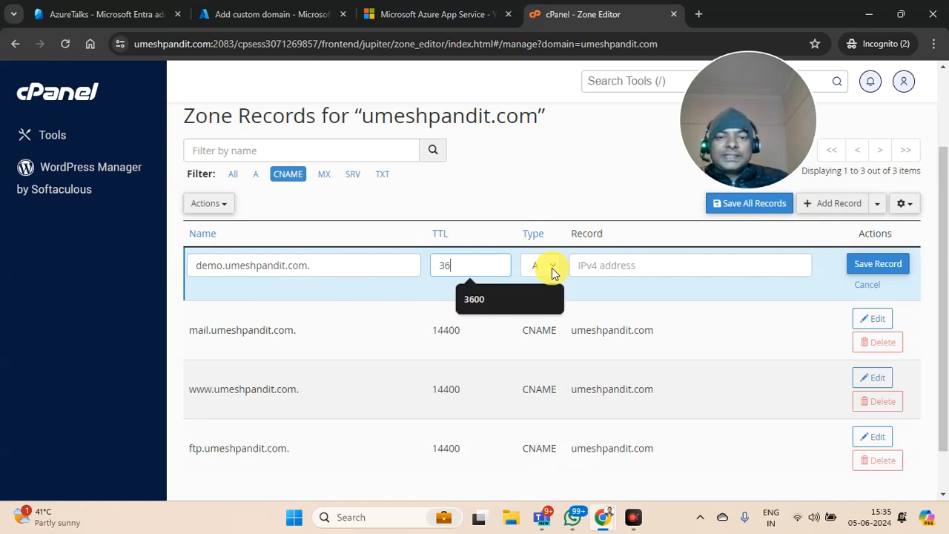
left_click(586, 267)
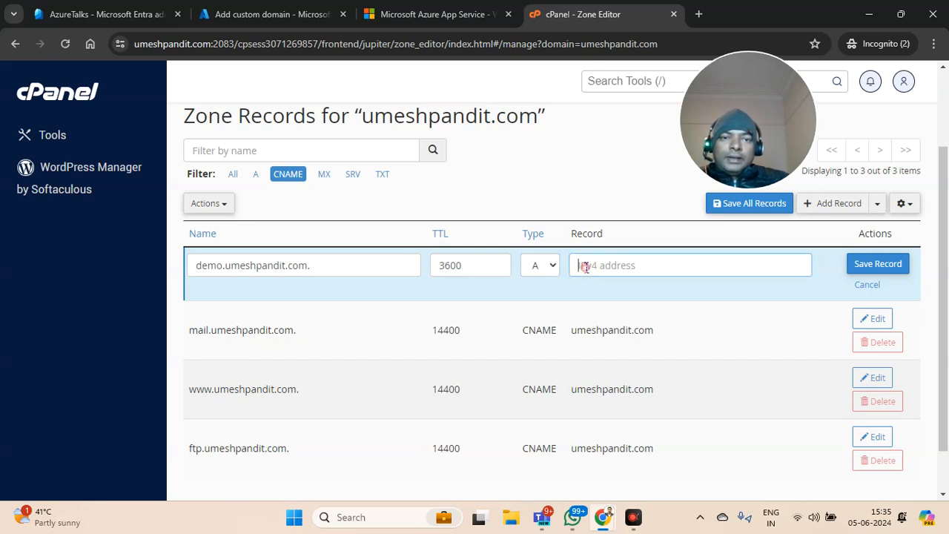
type("demowebsiteup.azurewebsites.net")
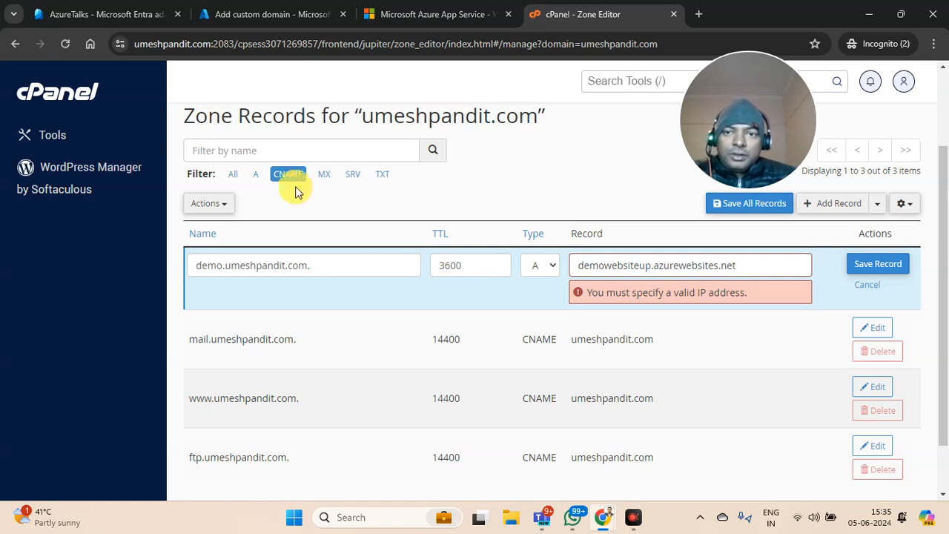
Step: Try to save the demo record as a CNAME pointing to demowebsiteup.azurewebsites.net
left_click(552, 270)
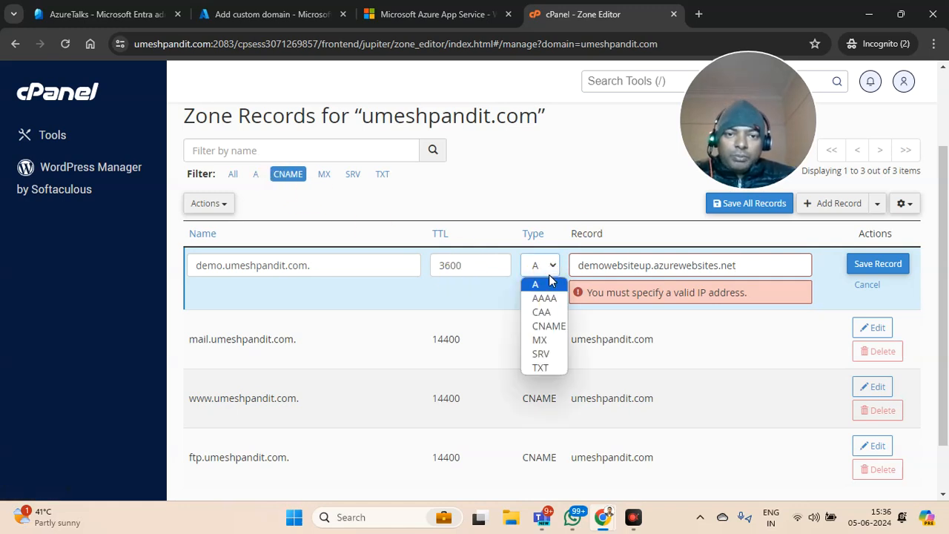
left_click(534, 326)
left_click(585, 267)
type("demowebsiteup.azurewebsites.net")
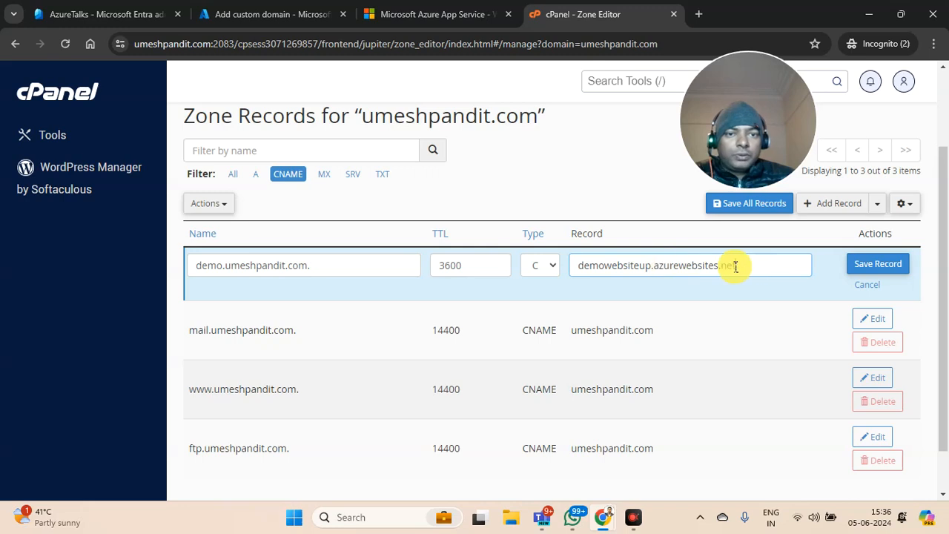
left_click(862, 264)
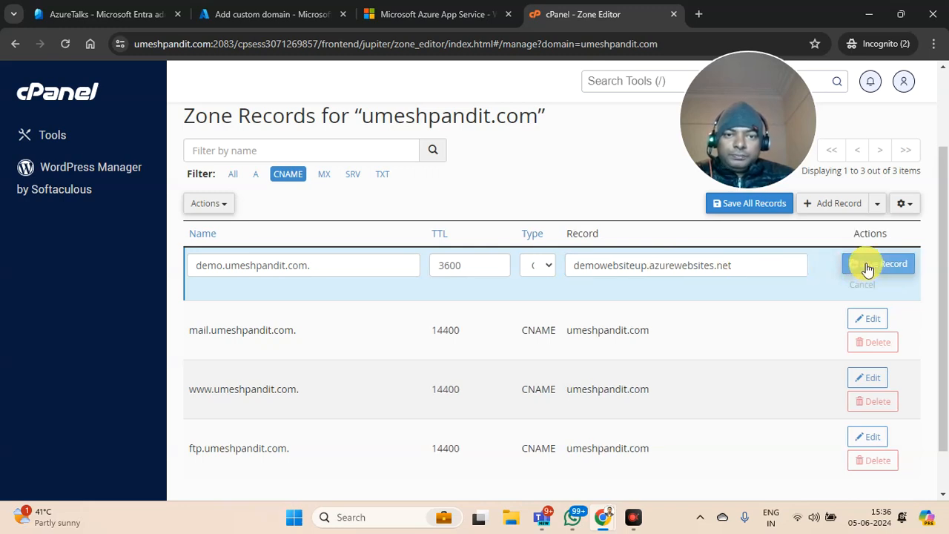
Step: Try to strip the domain suffix from the new CNAME record's name and save the record again
scroll(809, 271, "up", 1)
left_click_drag(762, 133, 478, 135)
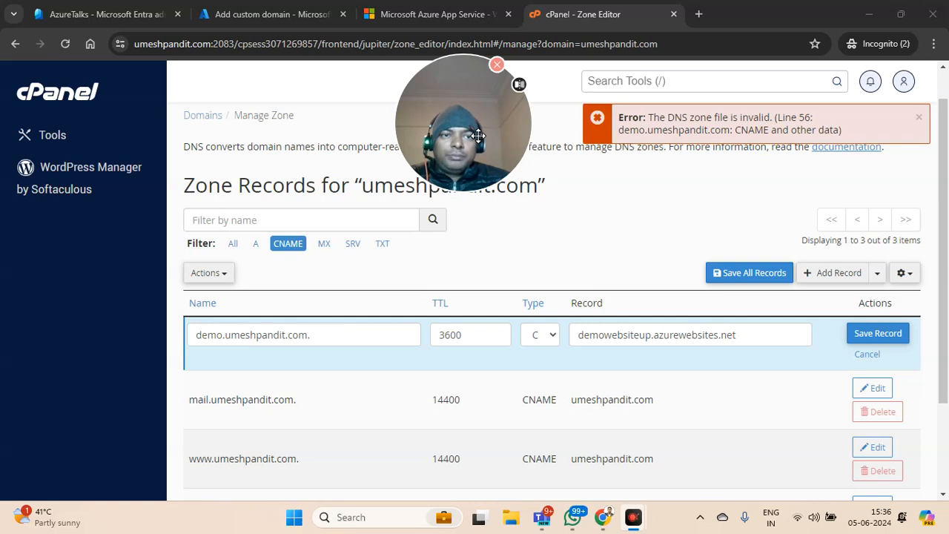
scroll(581, 335, "down", 2)
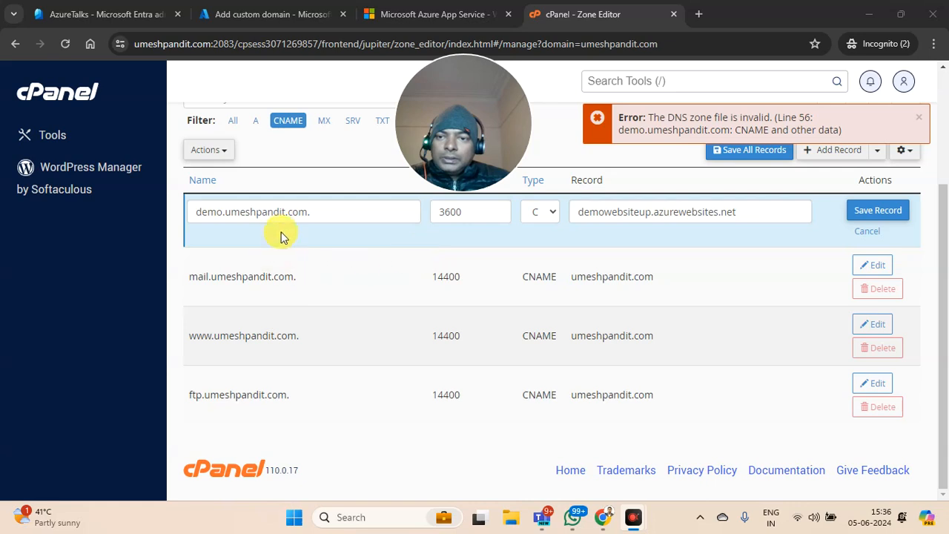
left_click_drag(221, 215, 466, 232)
key("BackSpace")
key("Tab")
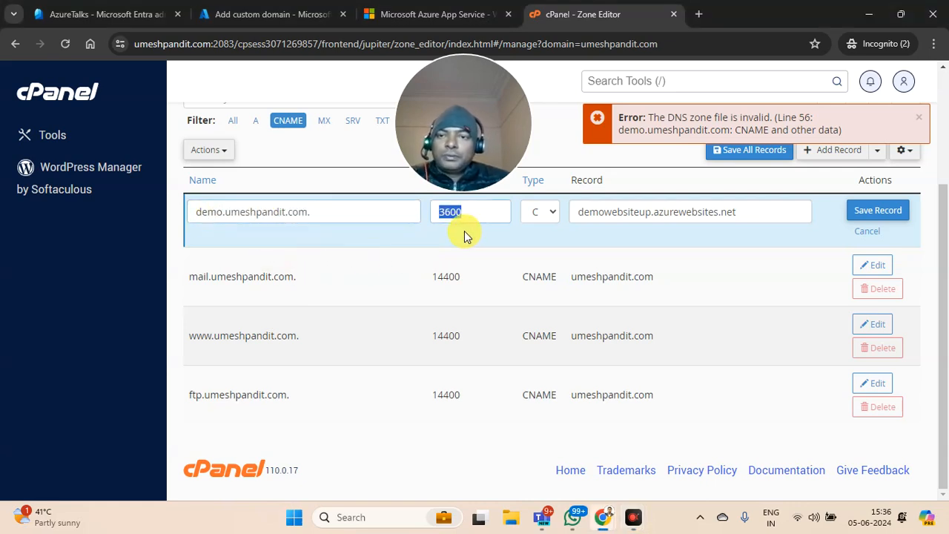
key("Tab")
key("Tab")
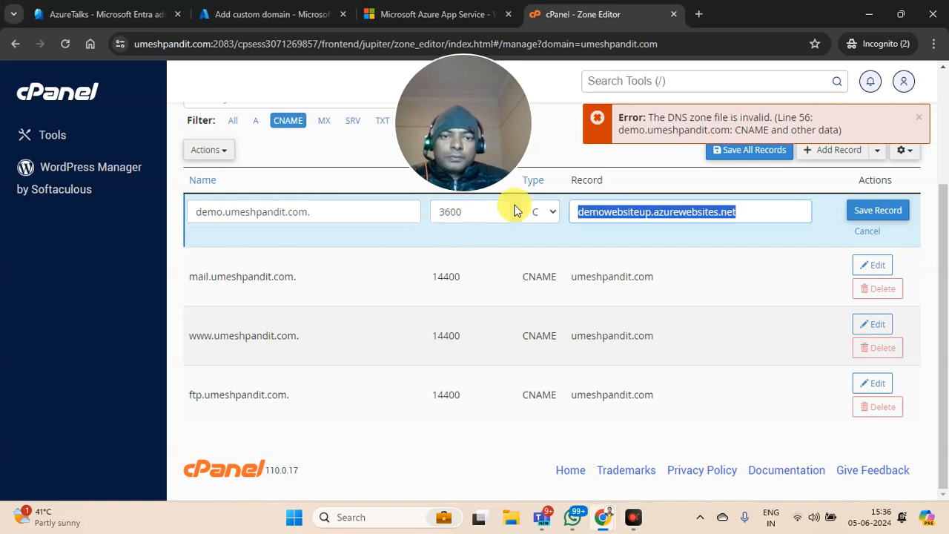
left_click(852, 210)
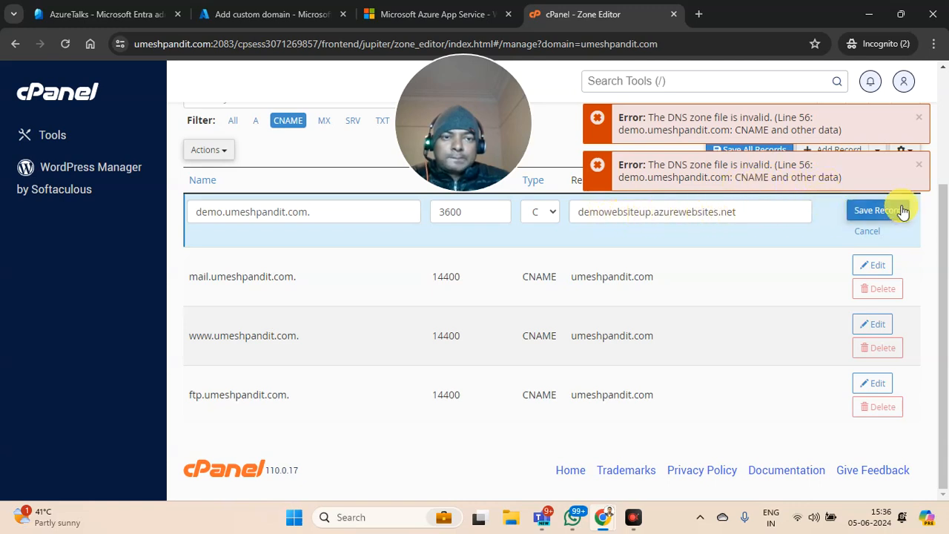
Step: Dismiss the error notifications and discard the unsaved demo CNAME record
left_click(918, 122)
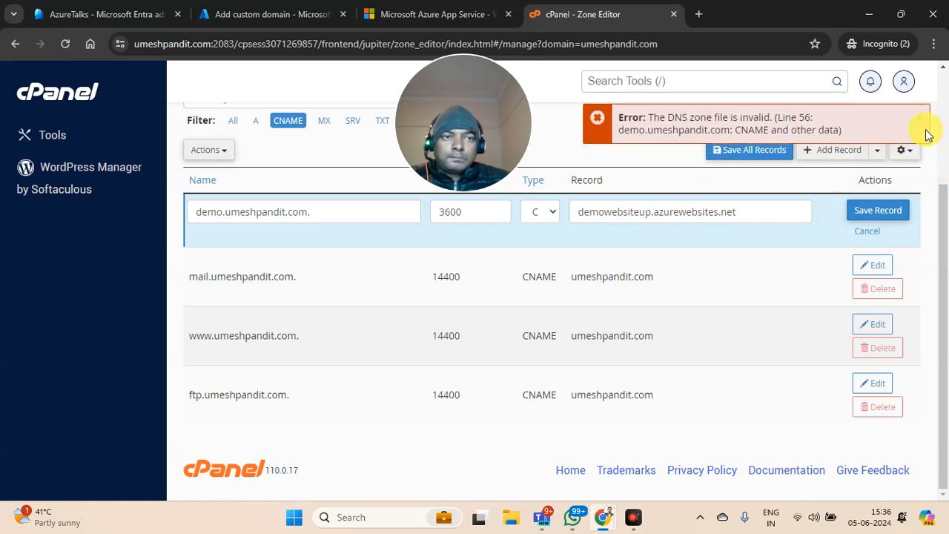
left_click(920, 120)
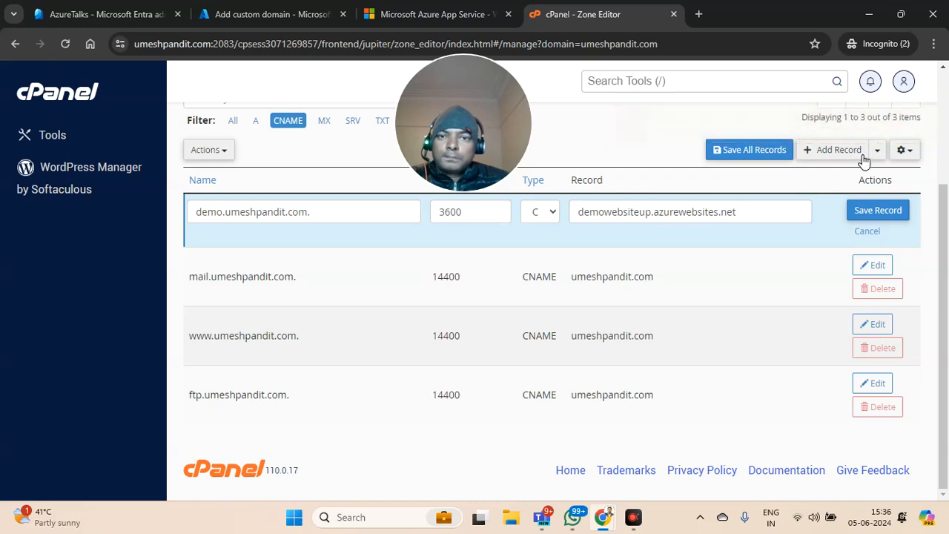
left_click(312, 210)
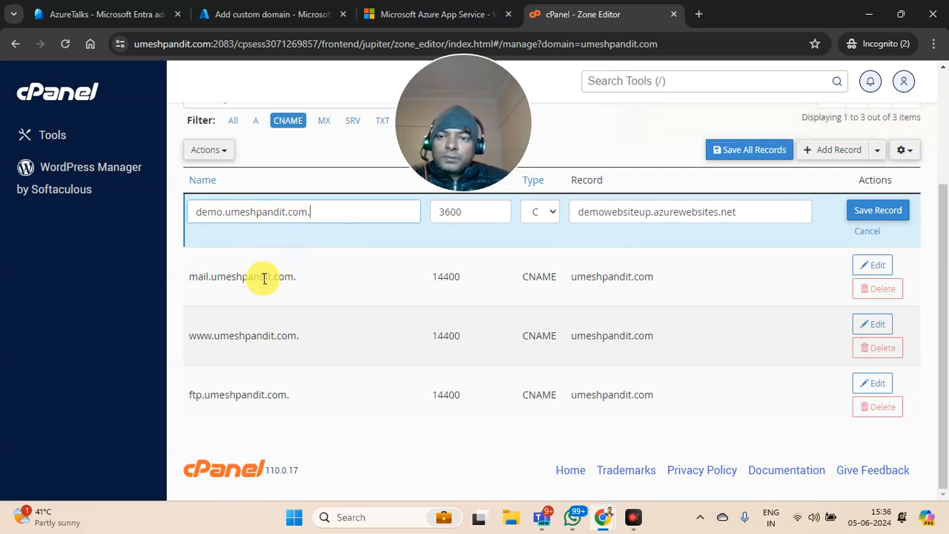
left_click_drag(221, 212, 385, 208)
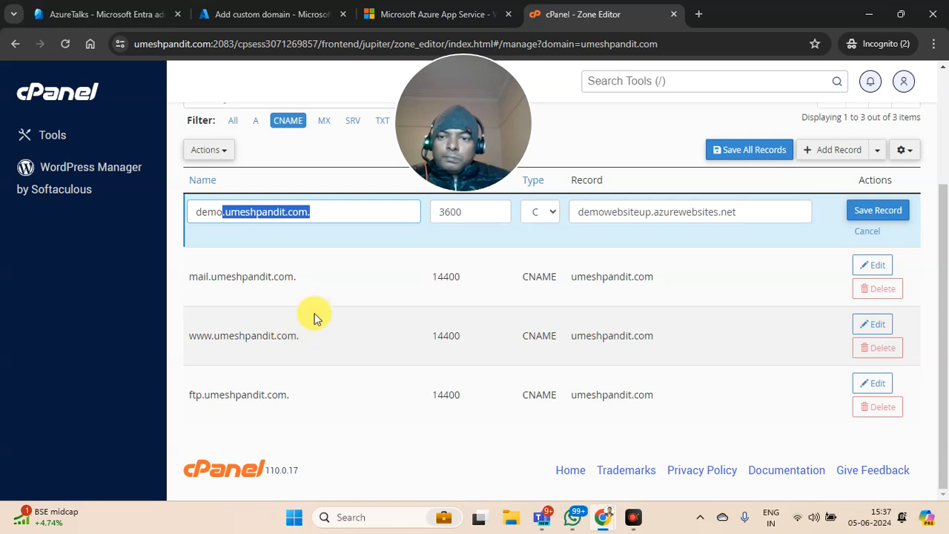
scroll(367, 230, "up", 3)
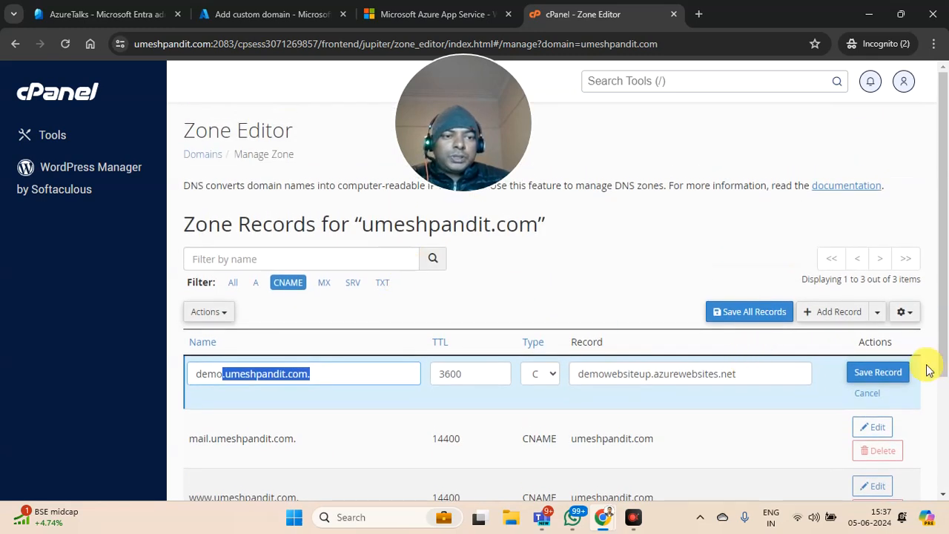
left_click(866, 393)
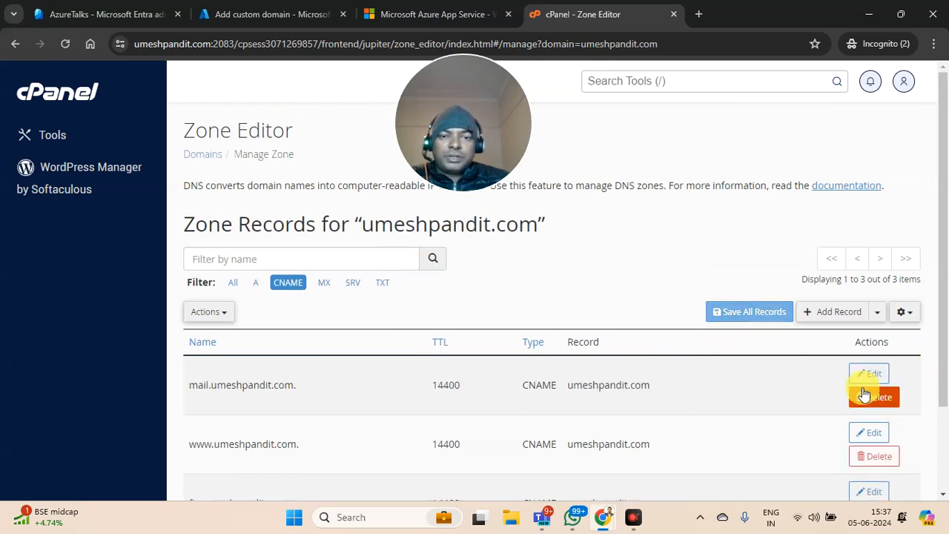
Step: Add a new zone record and set its type to CNAME
scroll(608, 363, "down", 1)
scroll(608, 365, "down", 1)
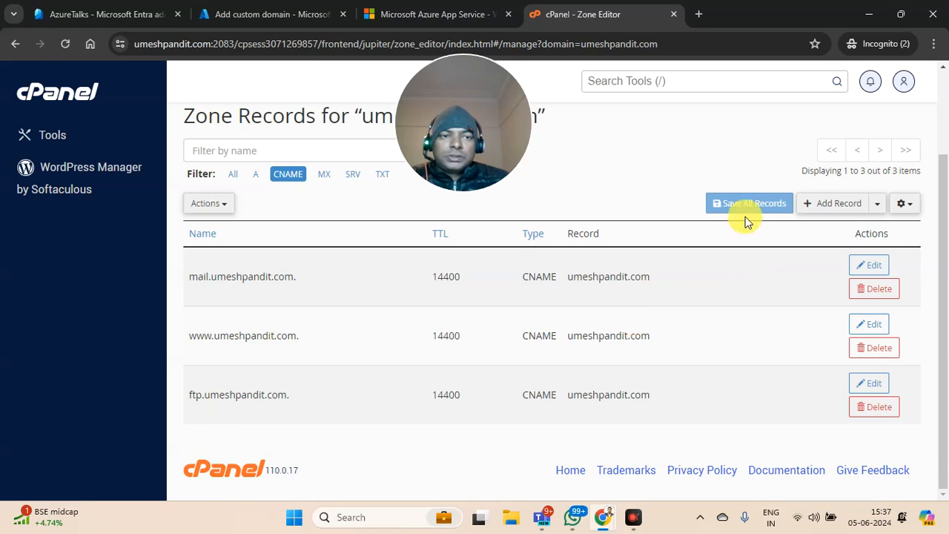
left_click(832, 204)
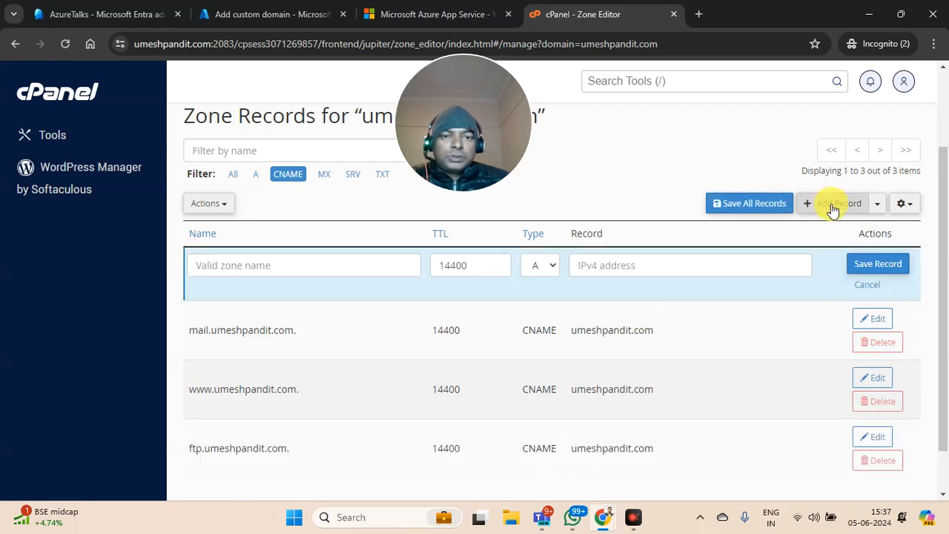
left_click(542, 265)
left_click(540, 326)
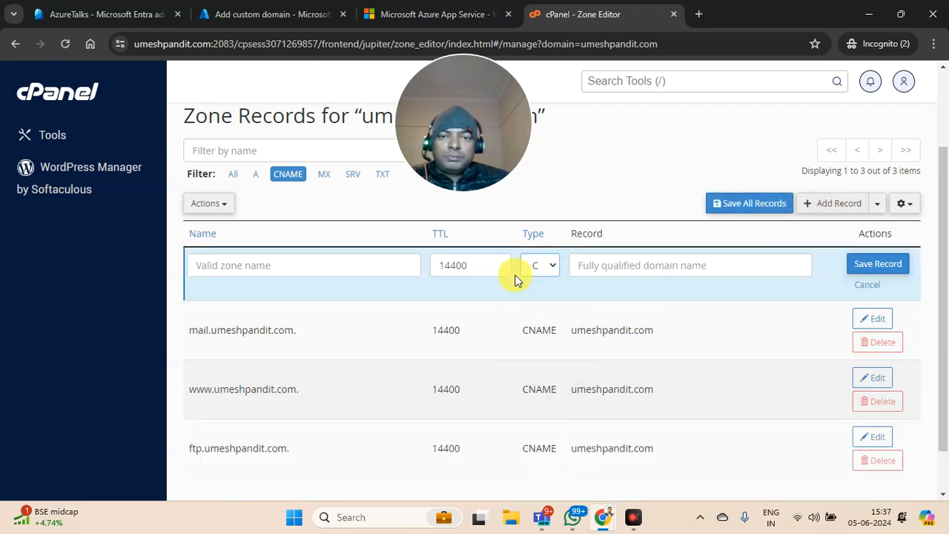
Step: Export Azure's domain validation records to a CSV file on the Desktop and open it once in Notepad
left_click(260, 11)
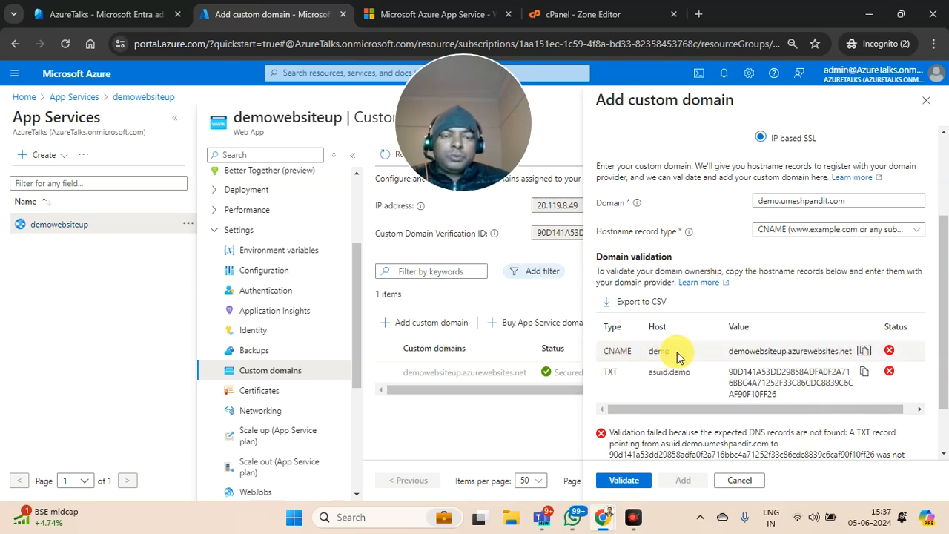
left_click(639, 302)
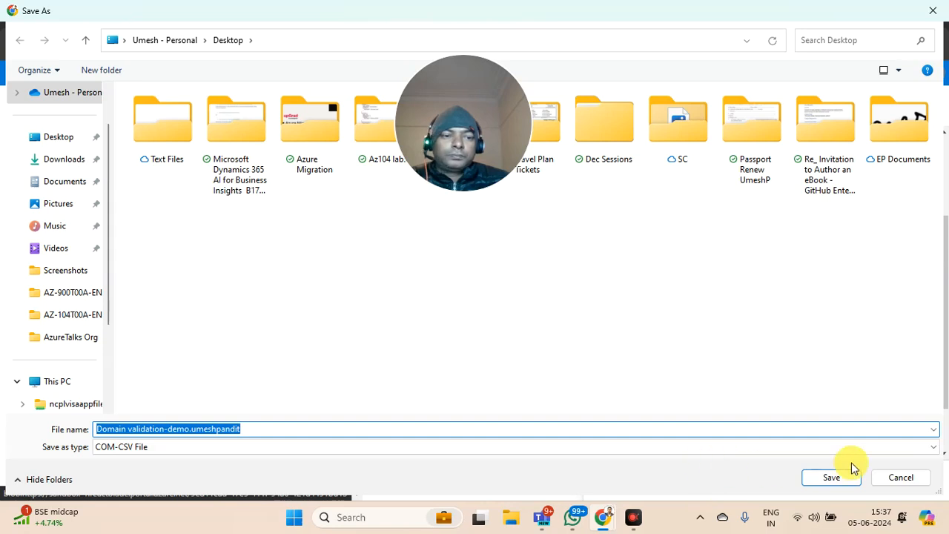
left_click(850, 476)
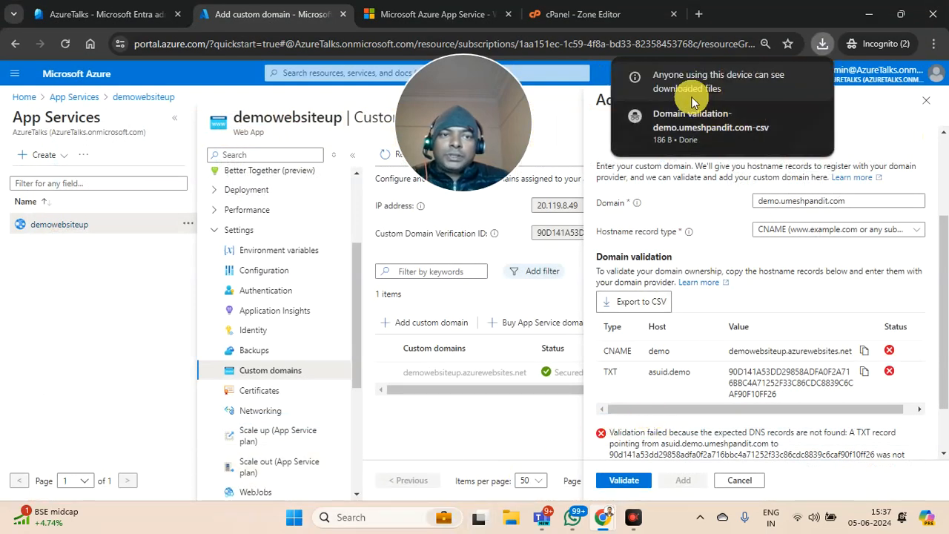
left_click(681, 127)
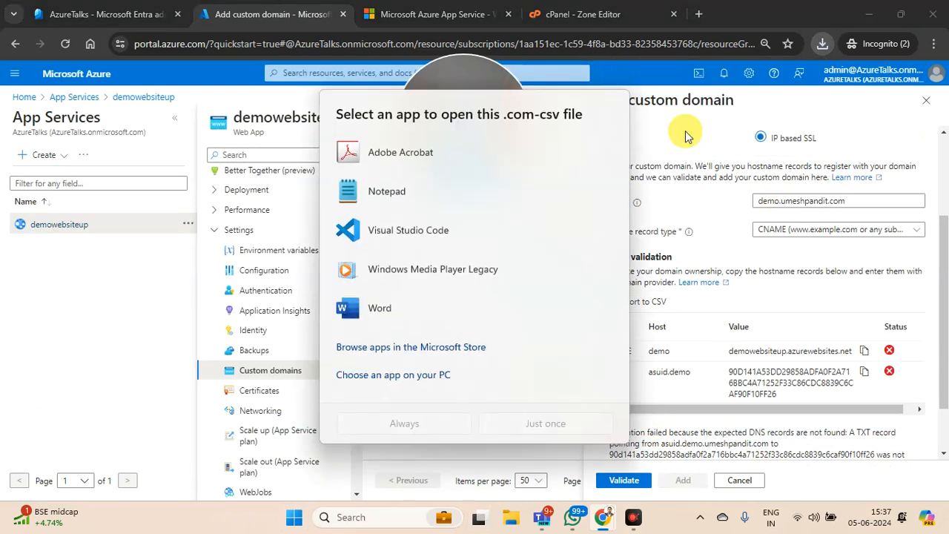
left_click(349, 190)
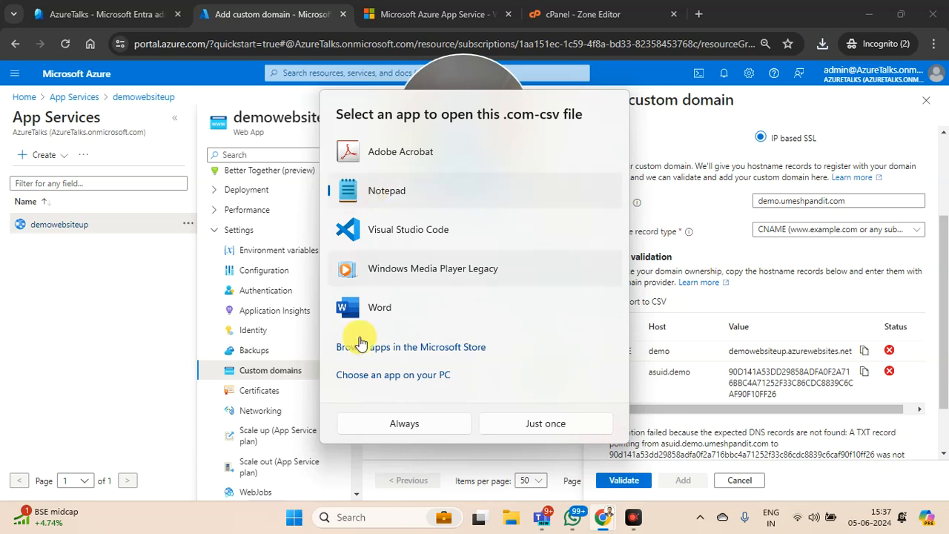
left_click(515, 429)
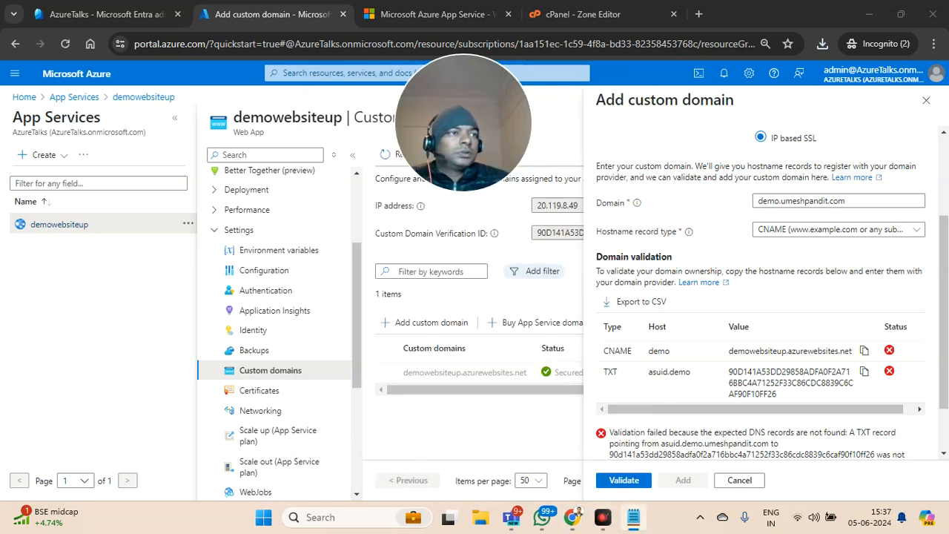
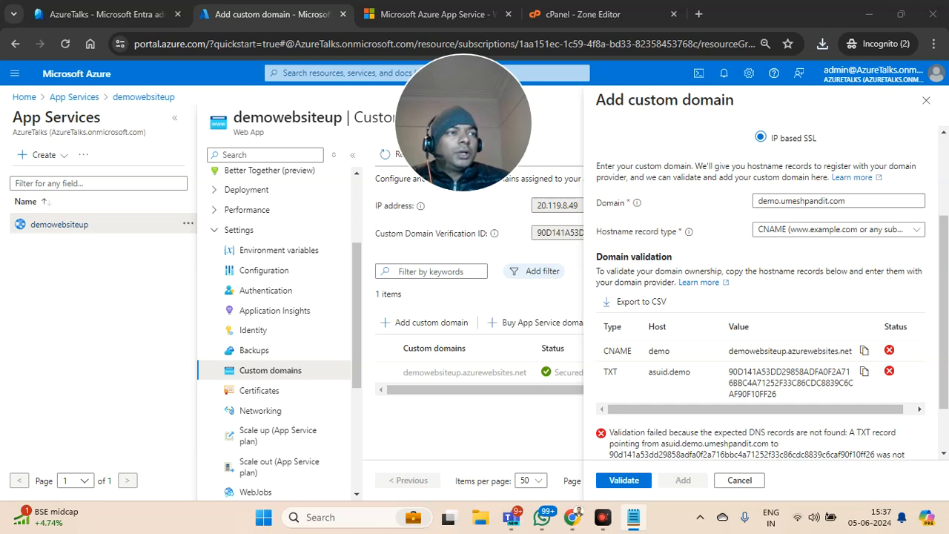
left_click(553, 13)
left_click(285, 263)
type("demo.umeshpandit.com.")
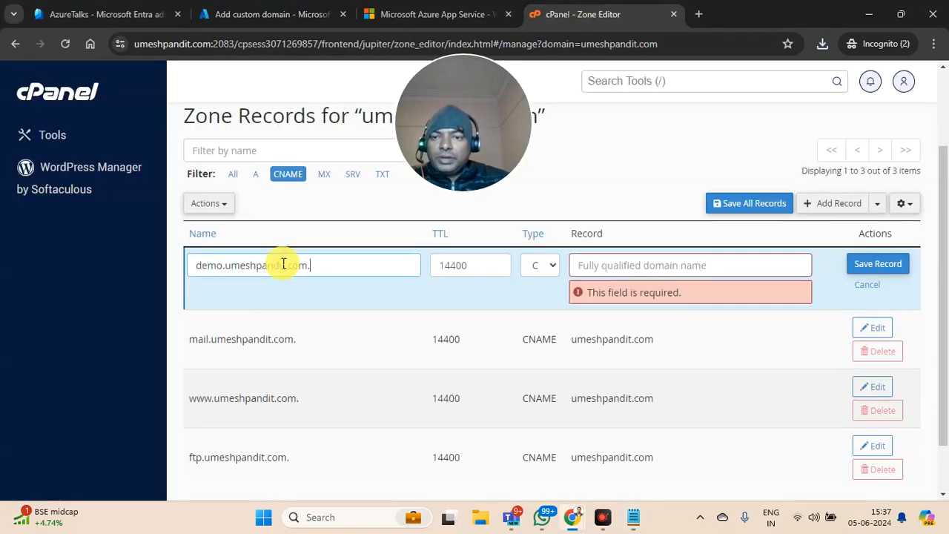
left_click(296, 152)
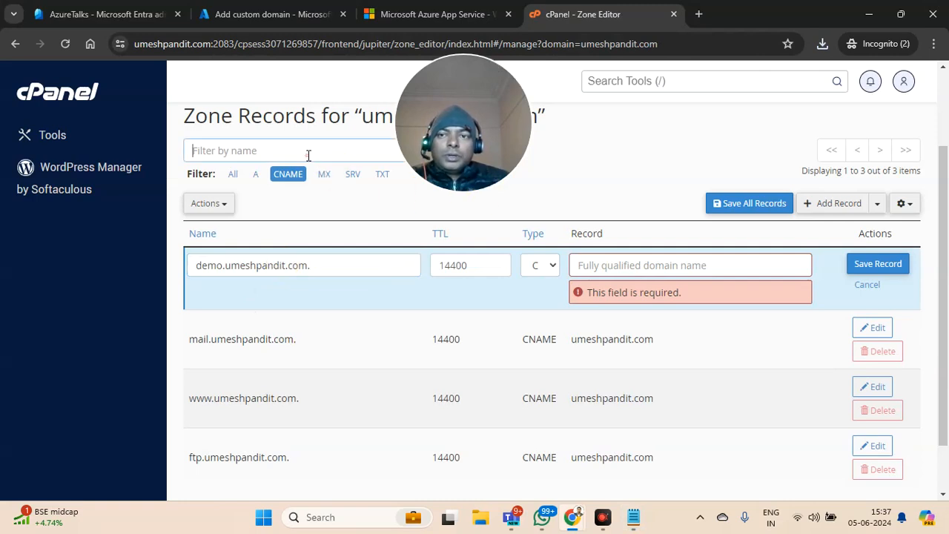
type("demo")
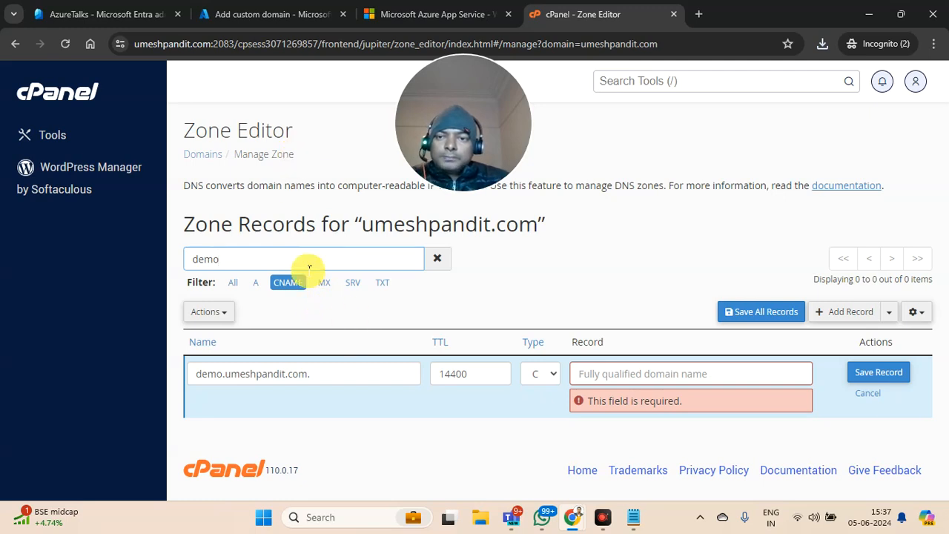
left_click(437, 258)
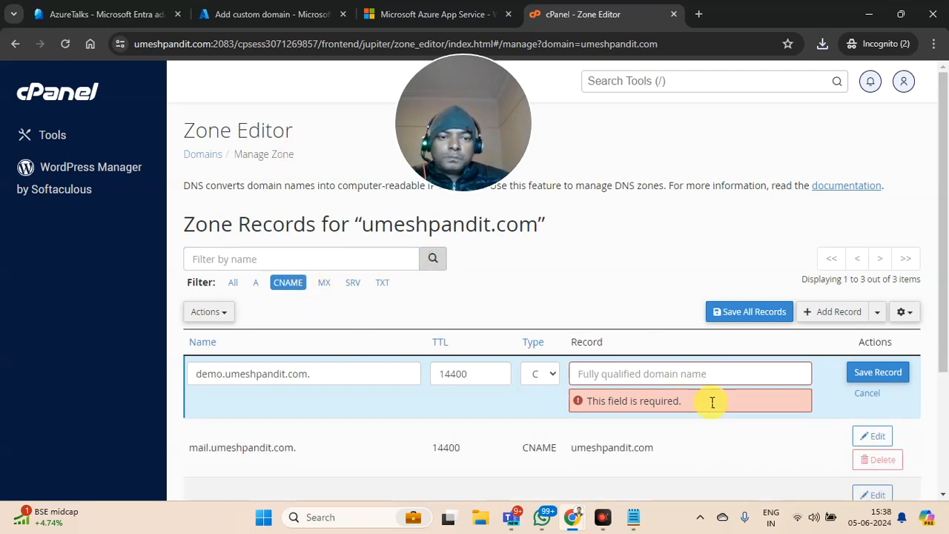
left_click(861, 394)
Step: Search the cPanel tools for demo, and filter the zone's CNAME records by the name demo
left_click(652, 81)
type("demo")
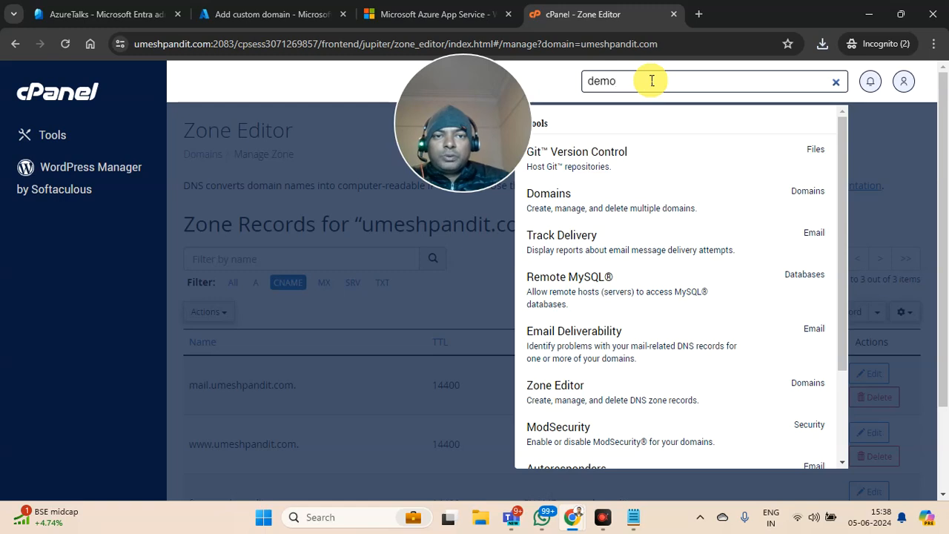
left_click(226, 137)
left_click(215, 260)
type("demo")
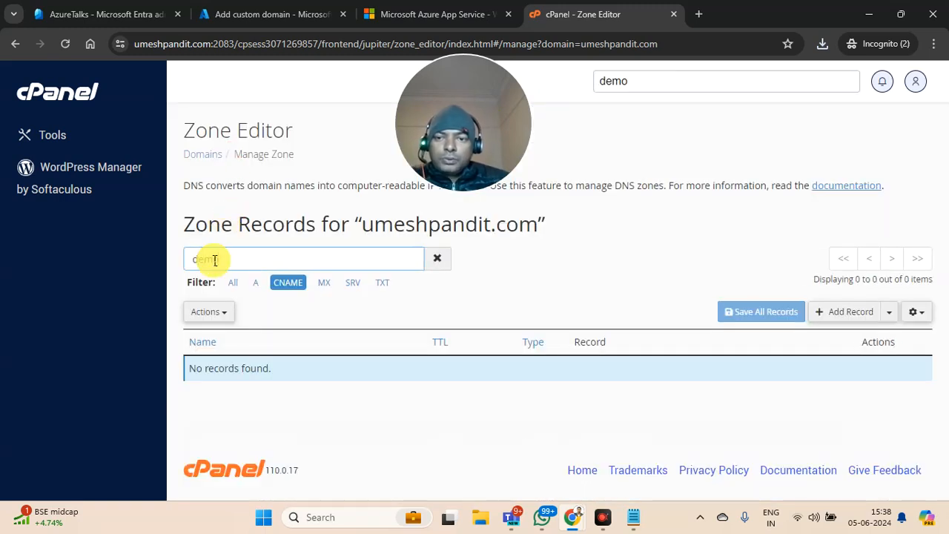
Step: Try to add and save a CNAME record for the demo subdomain pointing to demowebsiteup.azurewebsites.net
left_click(888, 313)
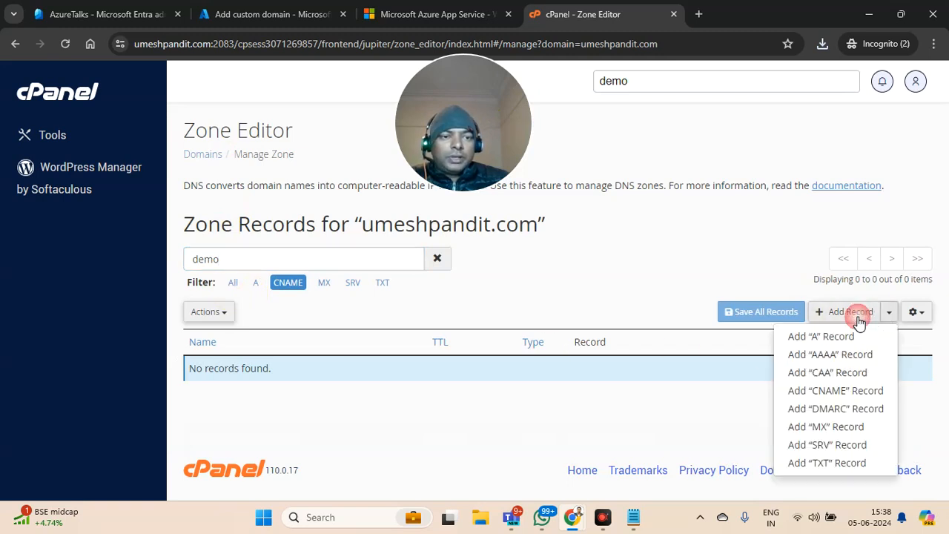
left_click(845, 390)
left_click(319, 366)
type("d")
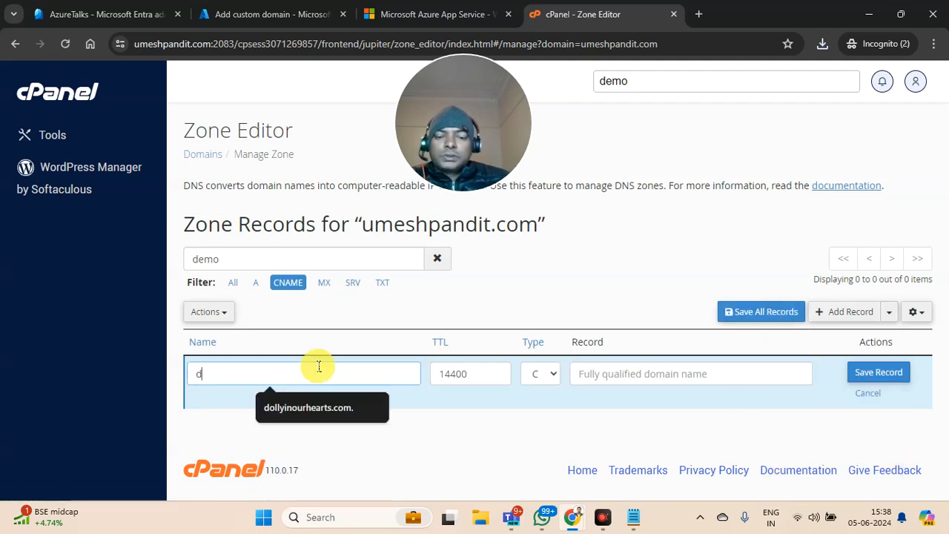
type("emo")
key("Tab")
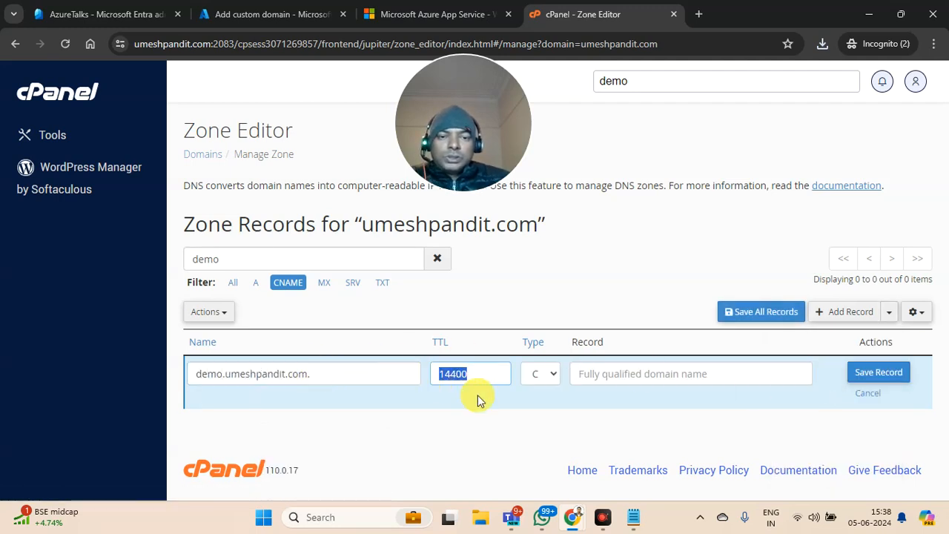
left_click(643, 377)
type("demowebsiteapp.azurewebsites.net")
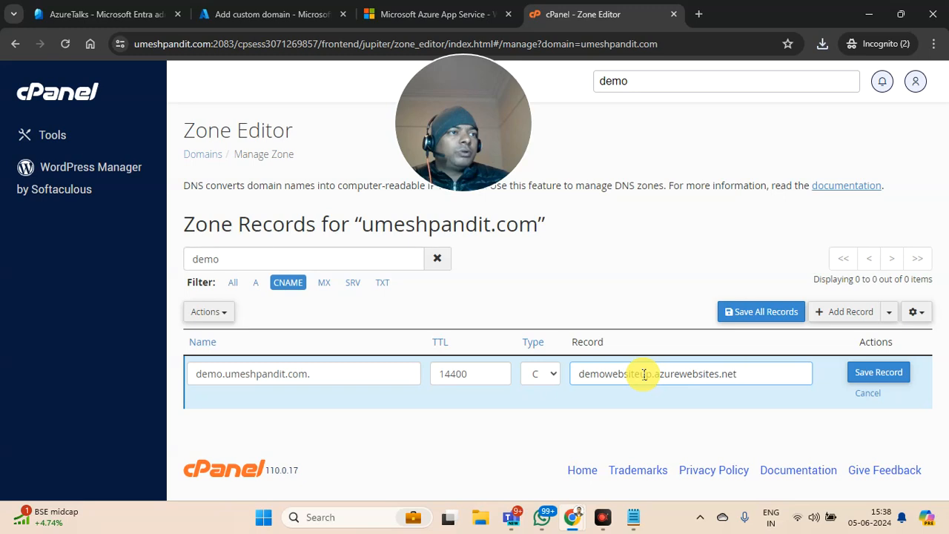
left_click(871, 373)
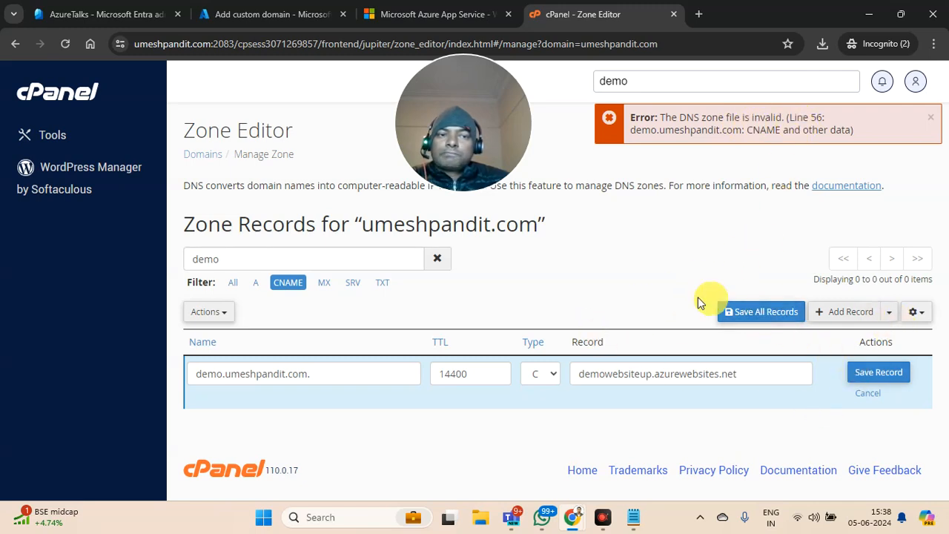
Step: Clear the name filter, show all record types, and look through the zone for existing records of the demo subdomain
left_click(435, 259)
scroll(449, 271, "down", 2)
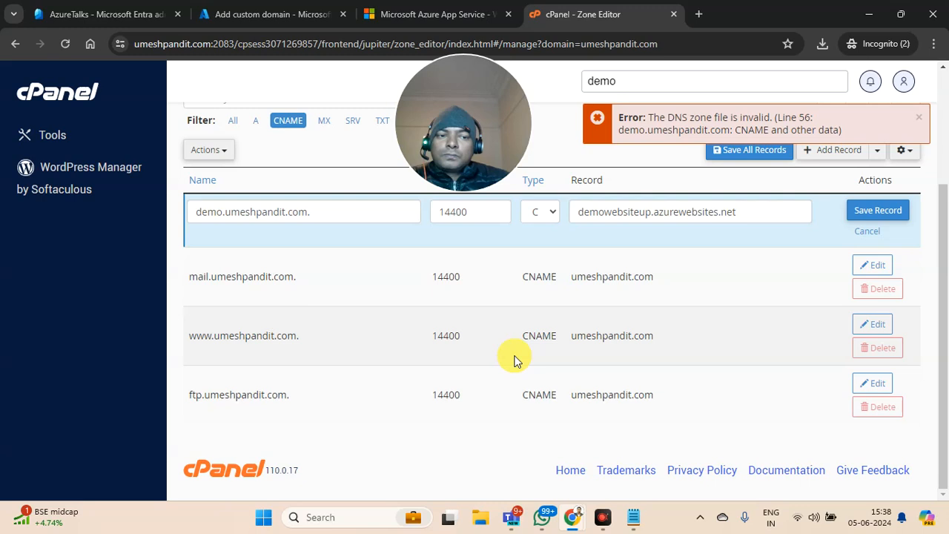
scroll(516, 359, "up", 2)
left_click(234, 283)
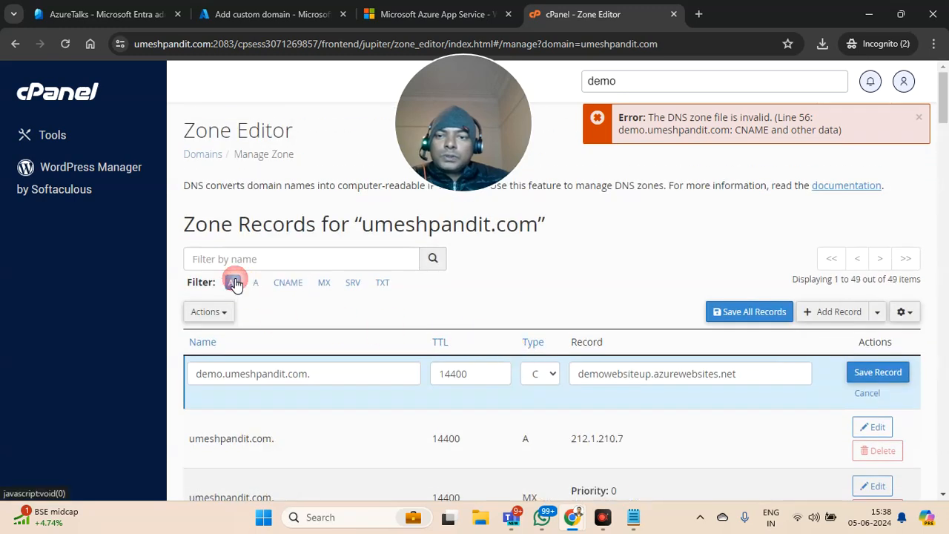
scroll(222, 290, "down", 7)
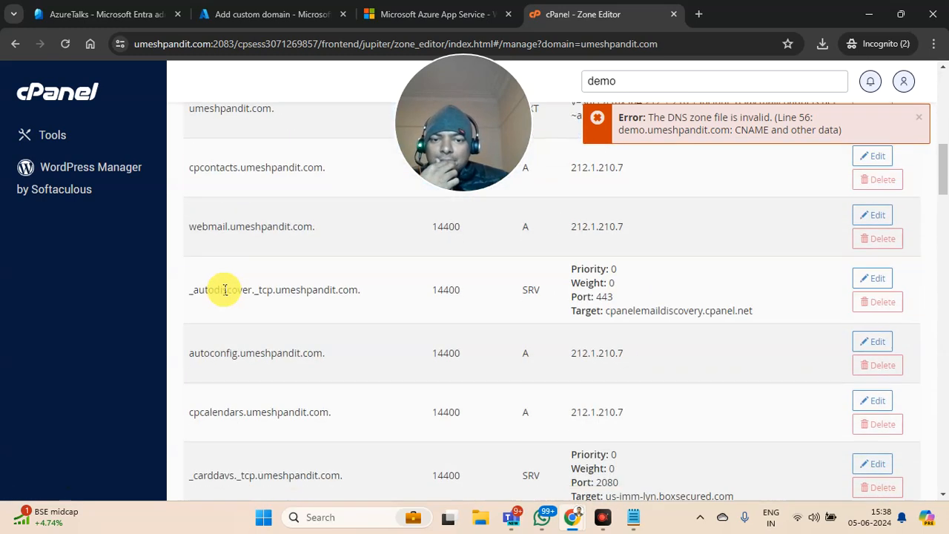
scroll(224, 290, "down", 6)
scroll(225, 294, "down", 3)
scroll(225, 292, "down", 5)
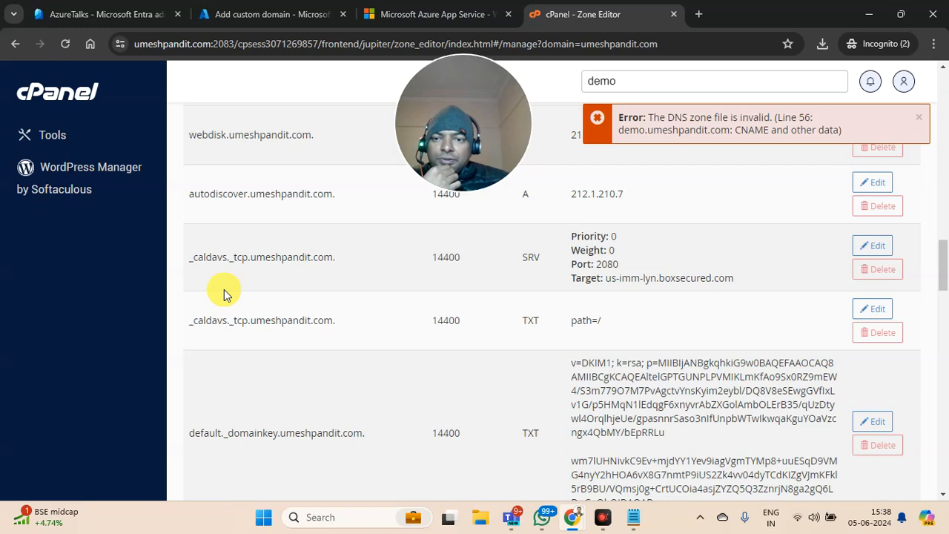
scroll(225, 290, "down", 2)
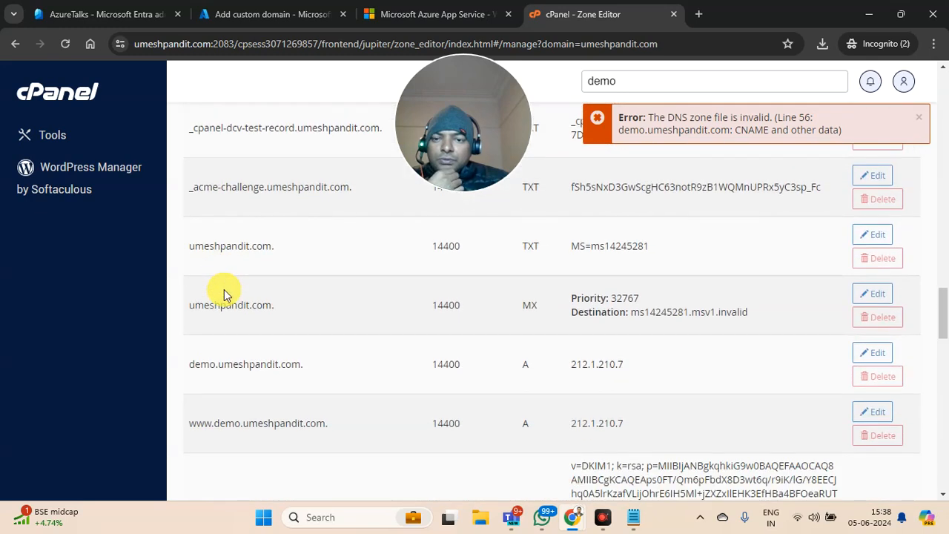
scroll(225, 294, "down", 1)
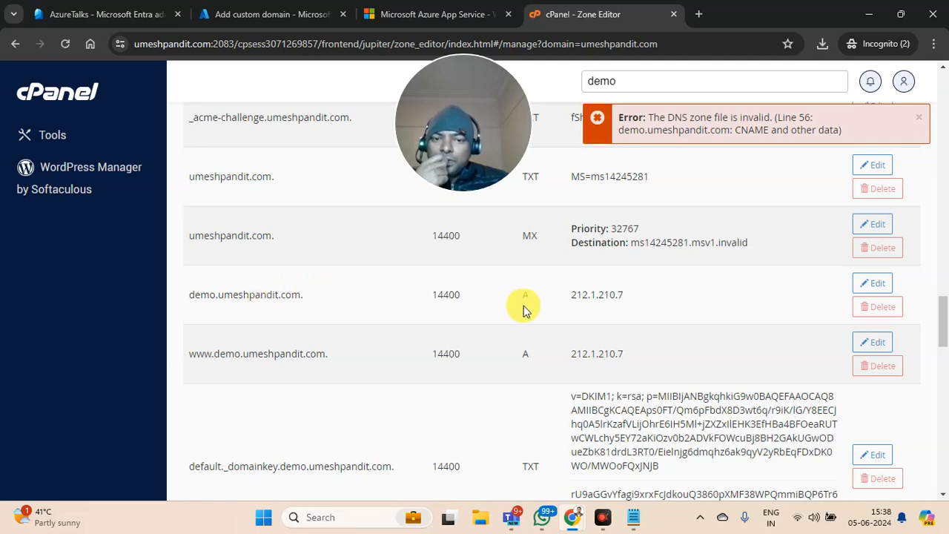
scroll(523, 310, "down", 1)
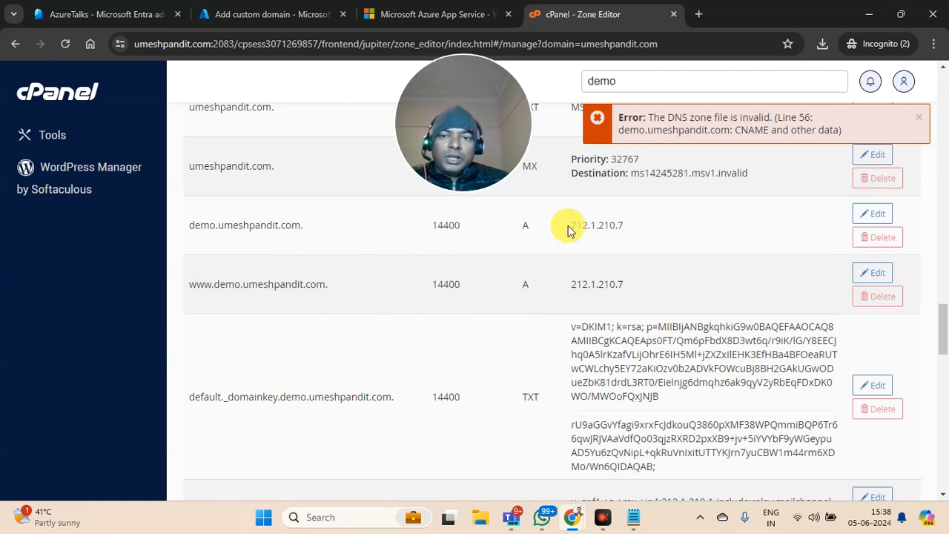
Step: Try to change the demo subdomain's A record to a CNAME pointing to demowebsiteup.azurewebsites.net, and cancel the edit
left_click(872, 215)
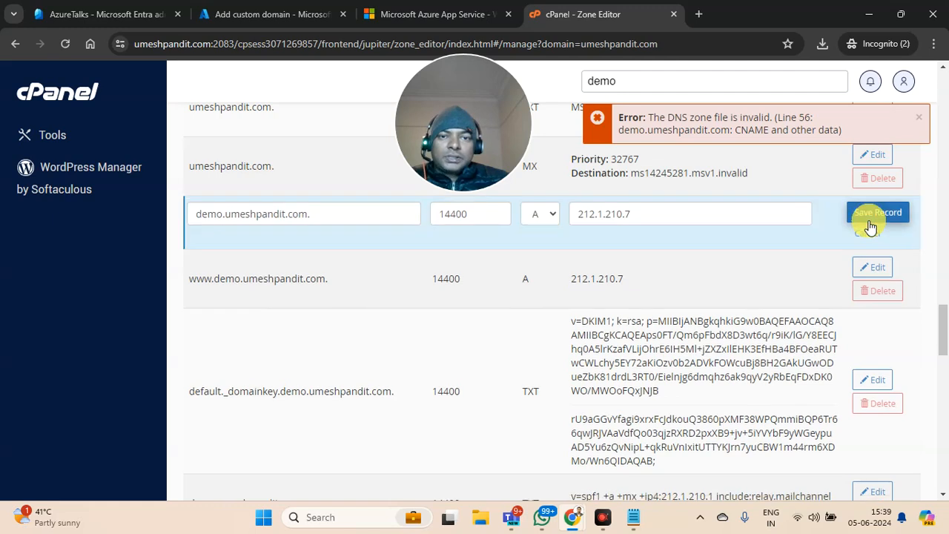
left_click(530, 221)
left_click(531, 273)
left_click(657, 212)
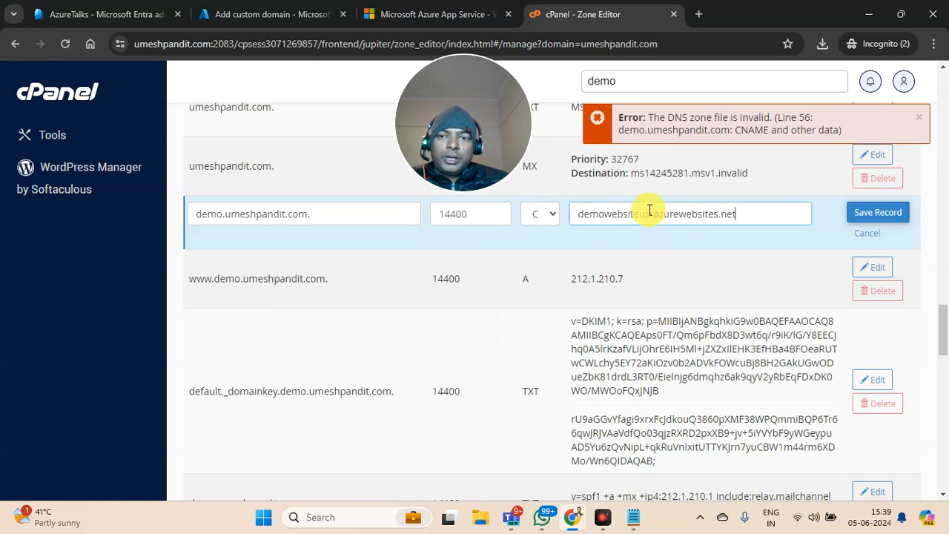
left_click(881, 213)
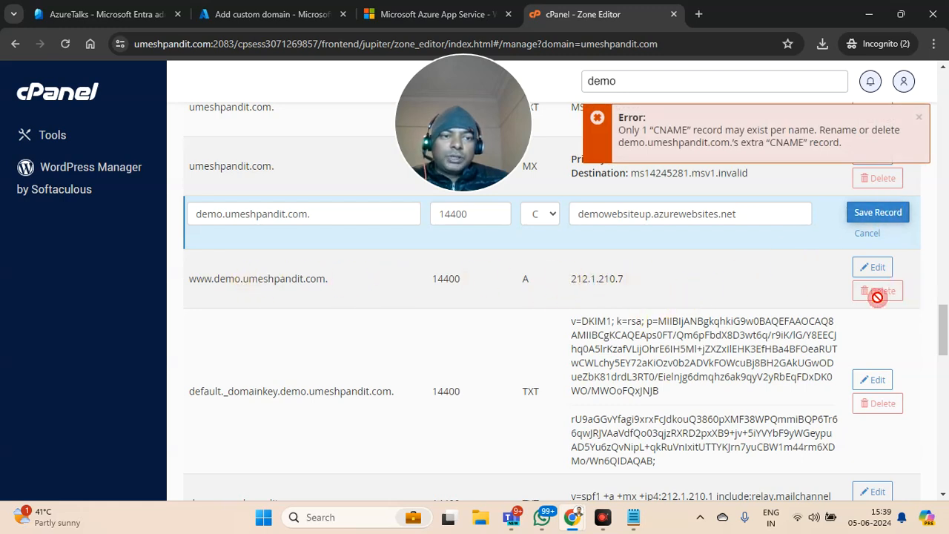
left_click(866, 234)
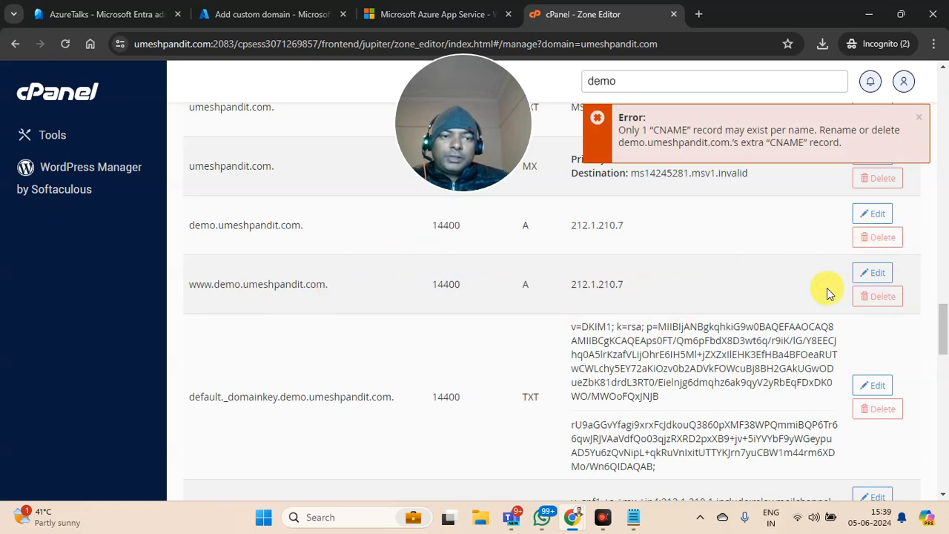
Step: Dismiss the duplicate CNAME error and discard the unsaved demo CNAME record above the full zone list
left_click(875, 275)
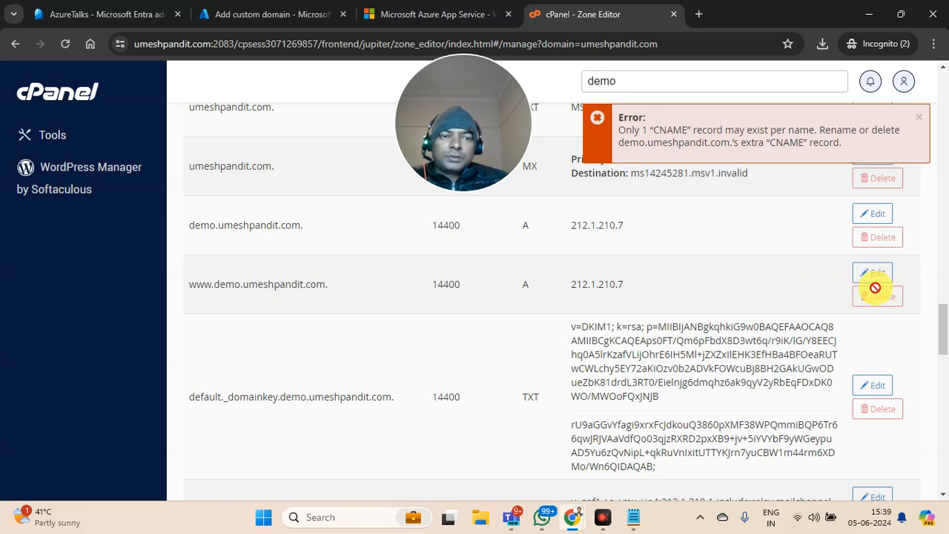
left_click(921, 120)
scroll(688, 173, "down", 10)
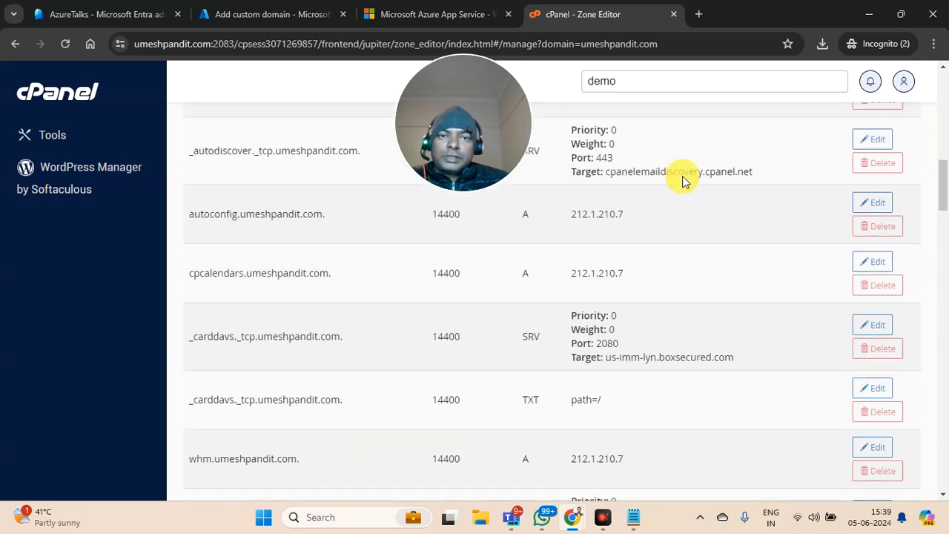
scroll(682, 182, "up", 10)
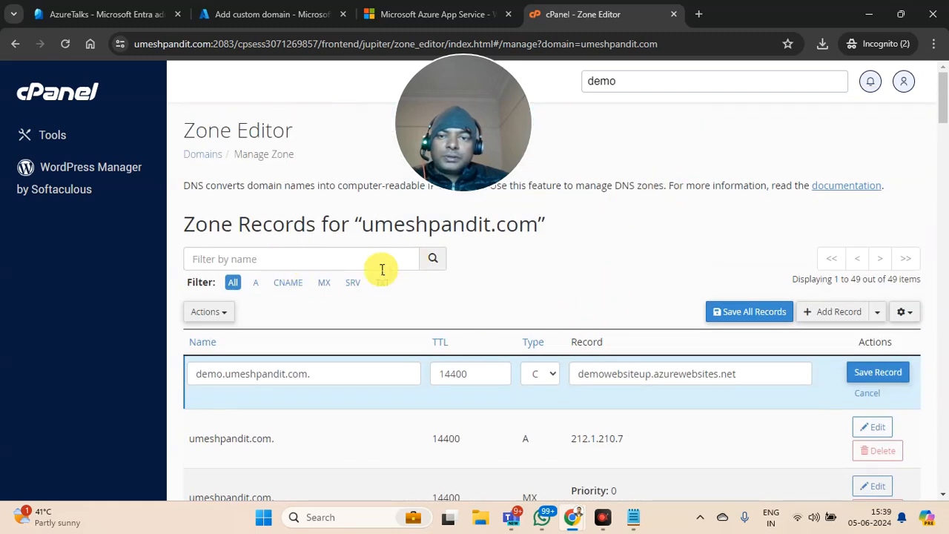
left_click(871, 396)
Step: Find the text demo on the page and examine all zone records belonging to the demo subdomain
scroll(666, 378, "down", 10)
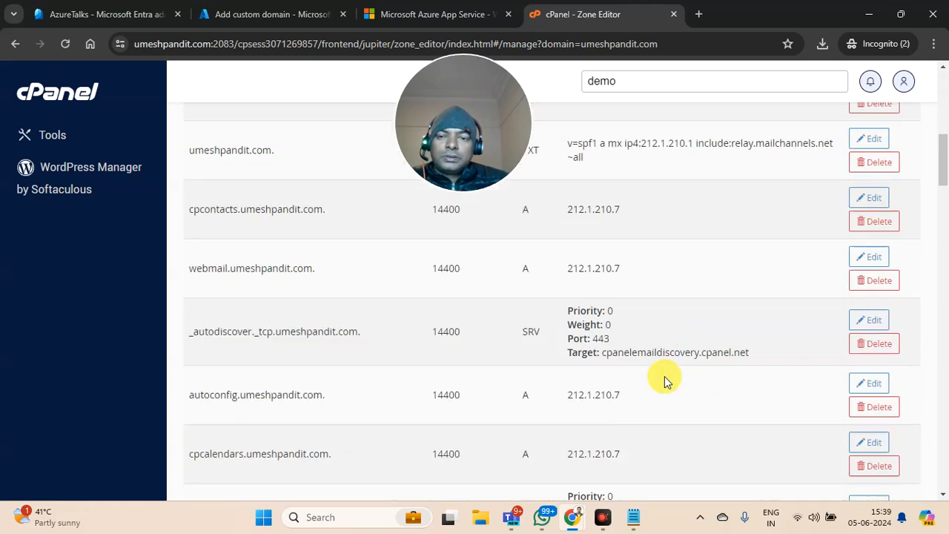
scroll(663, 382, "down", 15)
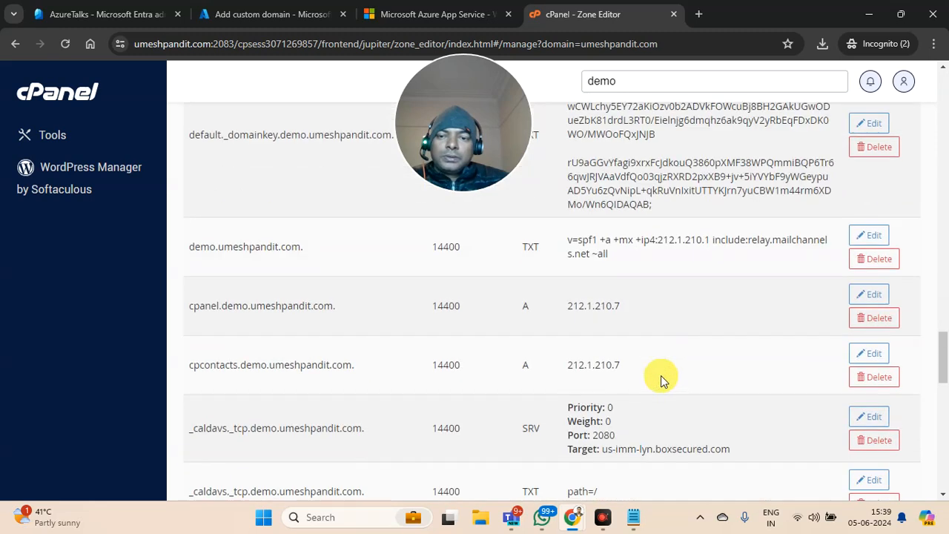
scroll(662, 380, "up", 2)
scroll(398, 327, "down", 1)
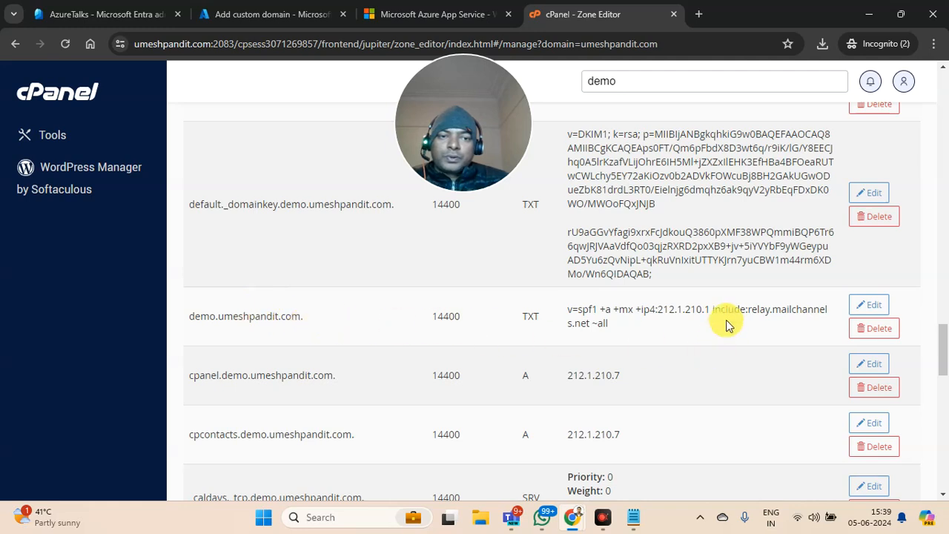
scroll(730, 320, "down", 2)
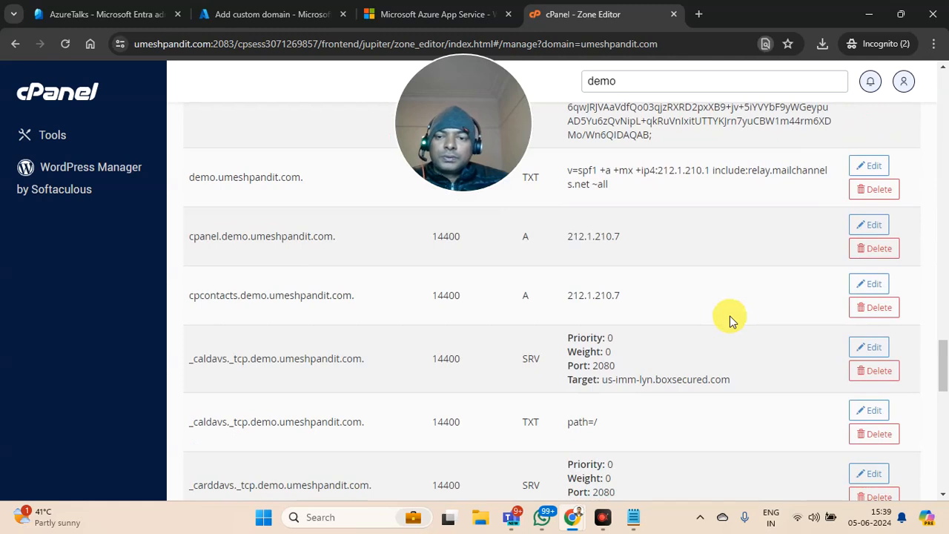
key("ctrl+f")
type("demo")
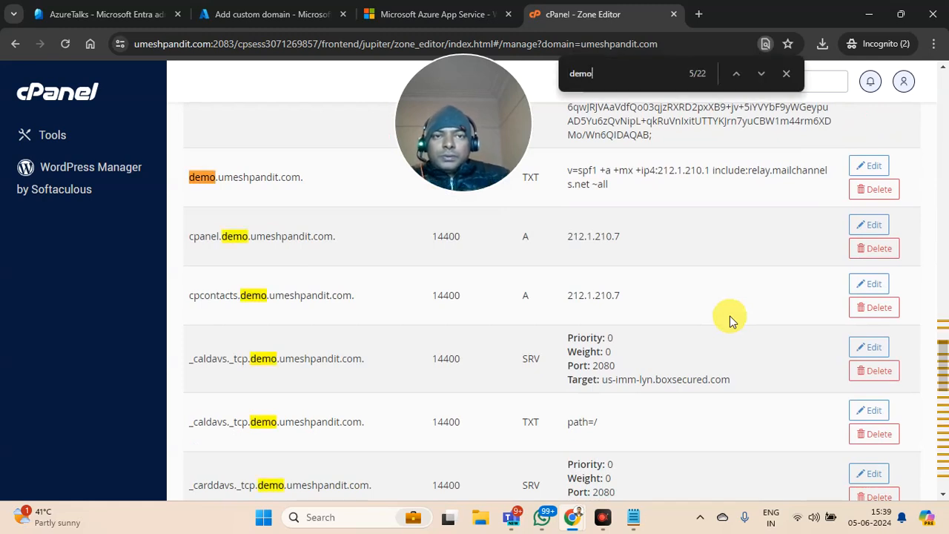
key("Return")
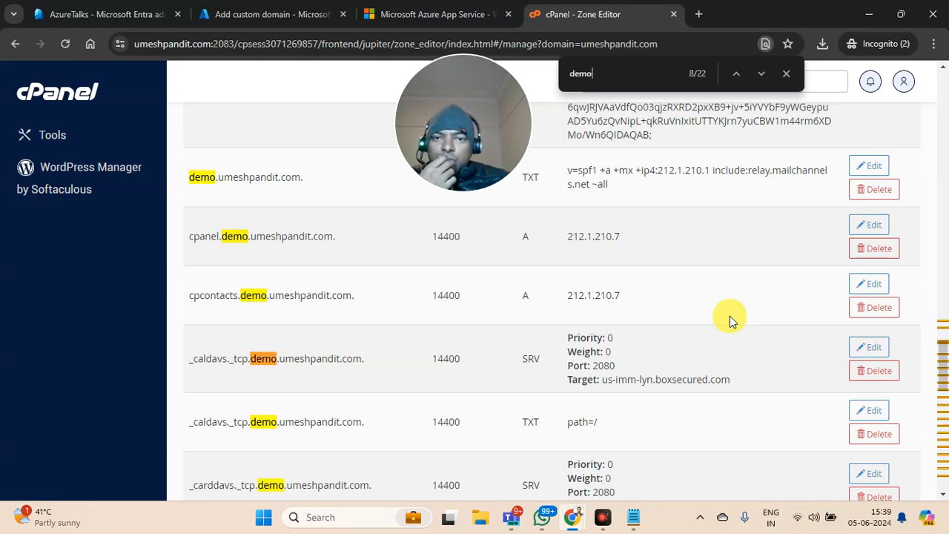
scroll(364, 356, "down", 7)
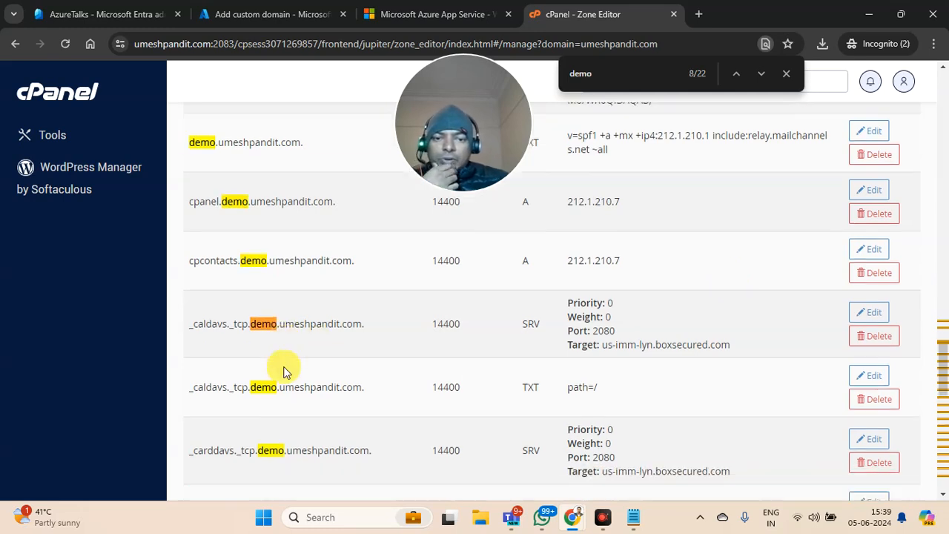
scroll(374, 344, "down", 5)
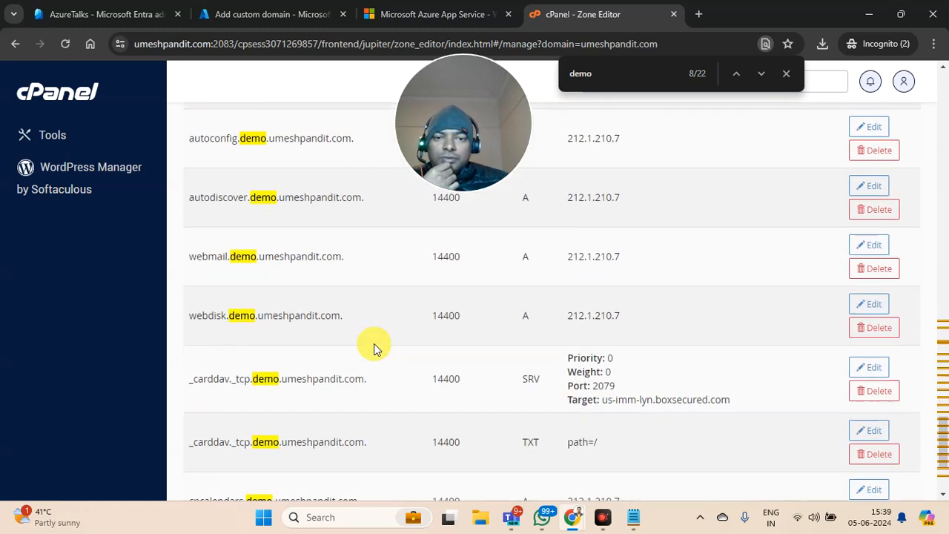
scroll(377, 341, "up", 10)
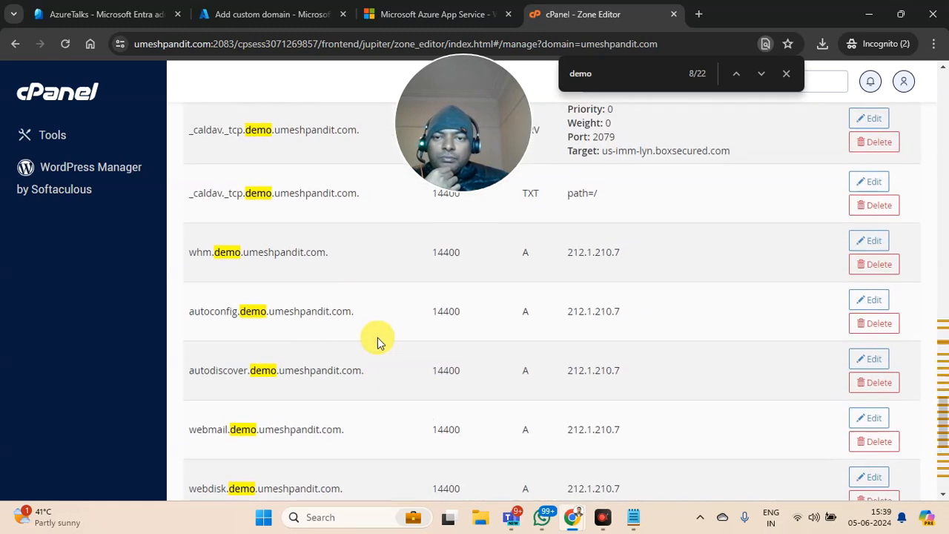
scroll(377, 341, "up", 4)
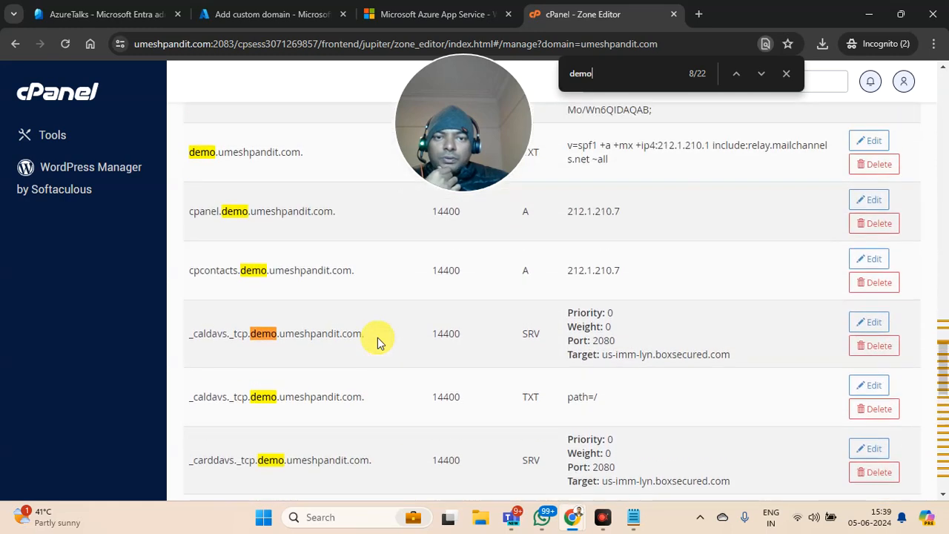
Step: Look through the demo subdomain's A, TXT and SRV records and the main domain's records listed above them
scroll(377, 341, "up", 1)
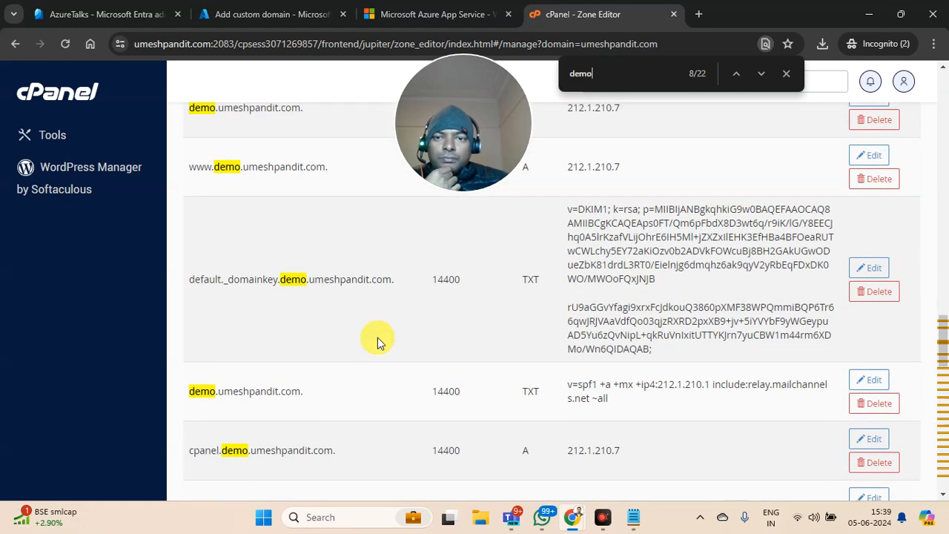
scroll(377, 341, "up", 2)
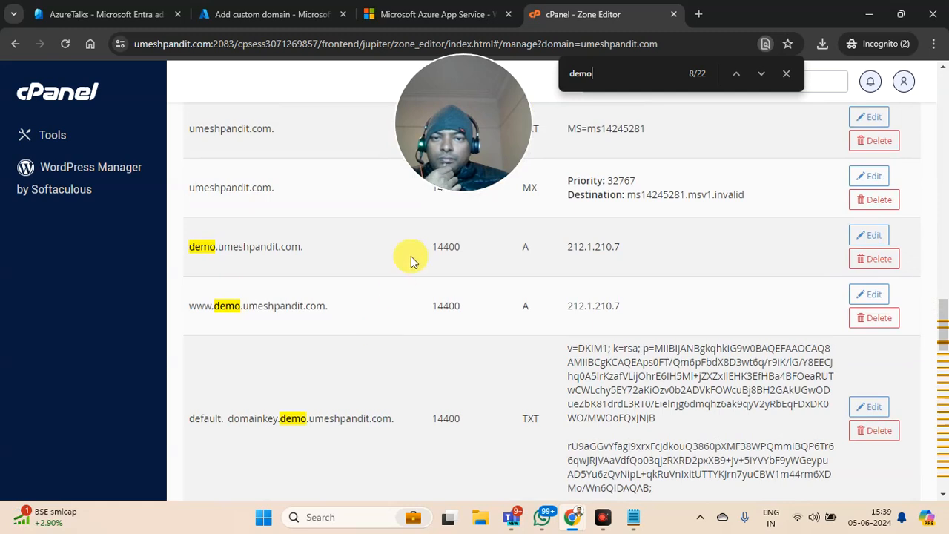
scroll(693, 290, "down", 4)
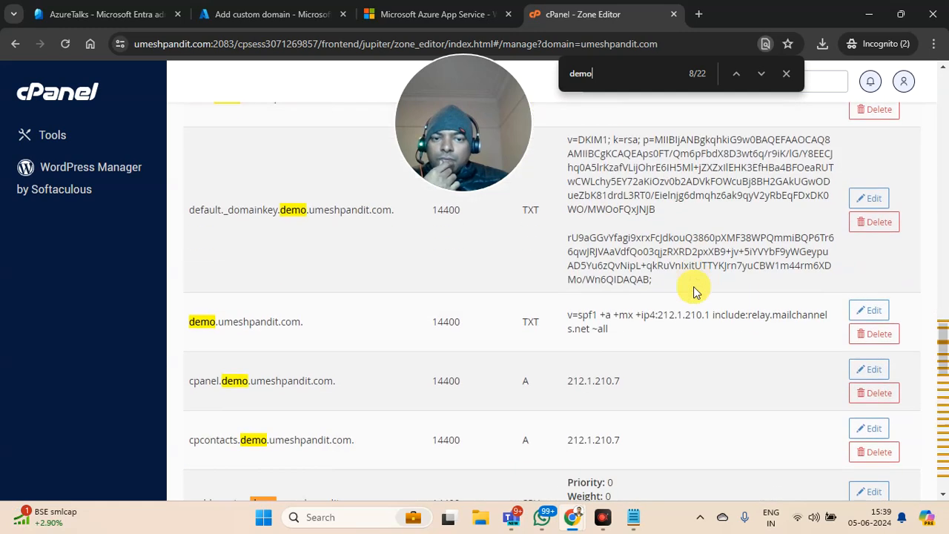
scroll(693, 290, "up", 10)
scroll(693, 286, "down", 2)
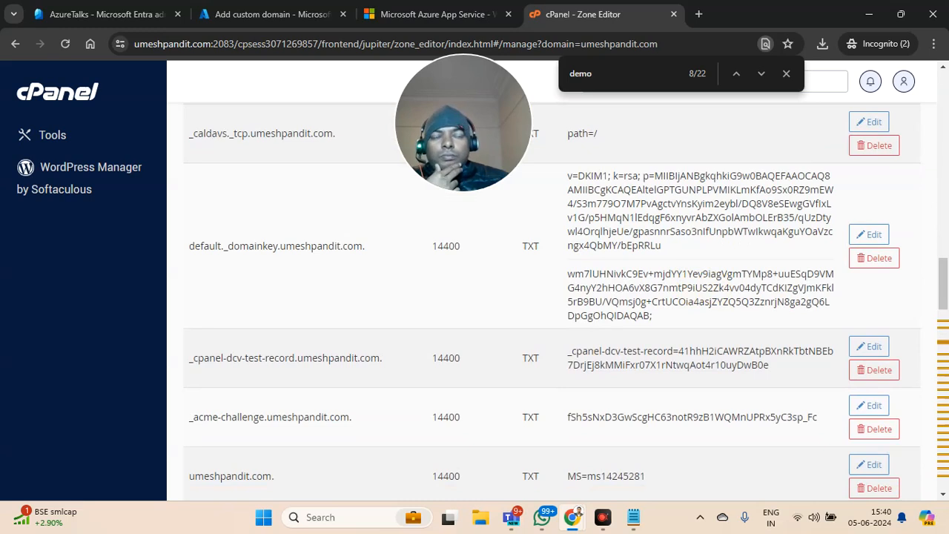
scroll(489, 404, "down", 2)
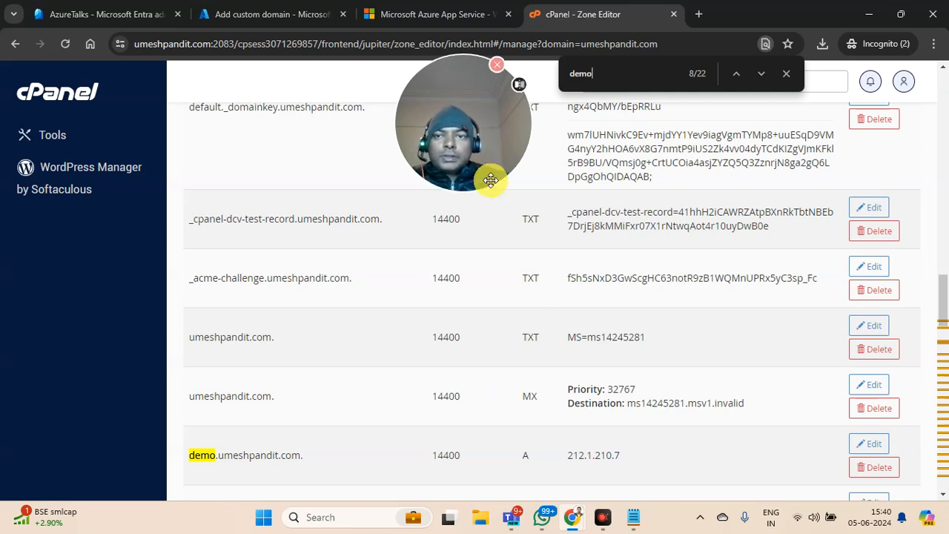
scroll(612, 214, "up", 4)
scroll(617, 207, "up", 10)
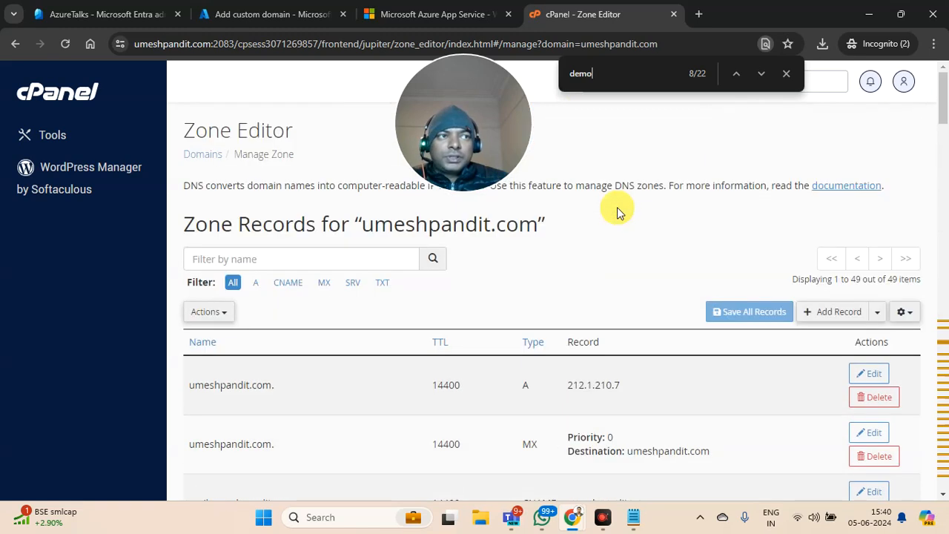
Step: Filter the zone list to TXT records and examine the entries belonging to the demo subdomain
left_click(380, 284)
scroll(381, 308, "down", 6)
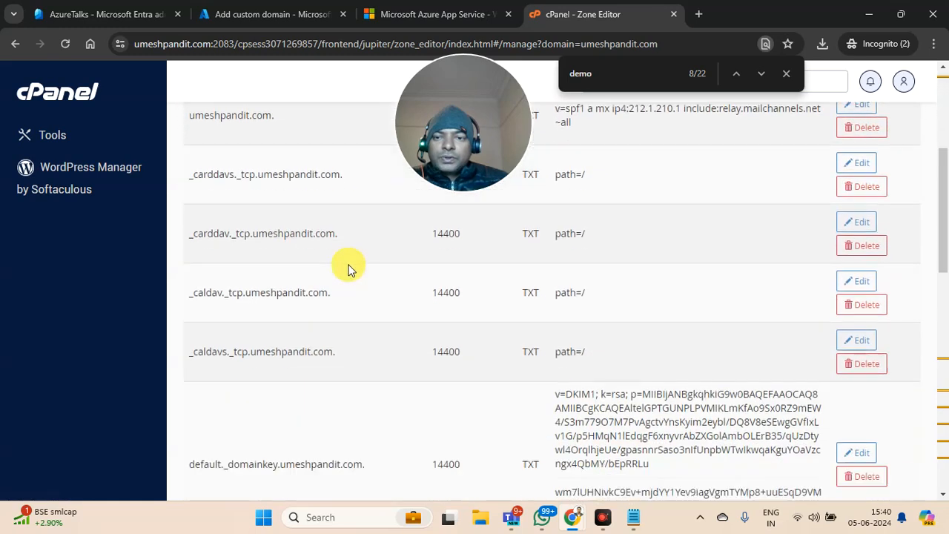
scroll(348, 270, "down", 5)
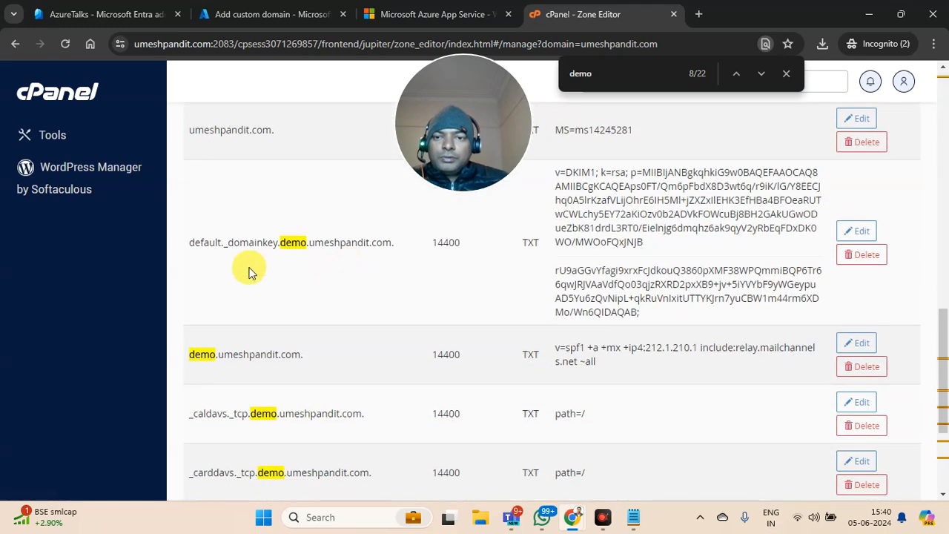
scroll(419, 306, "down", 1)
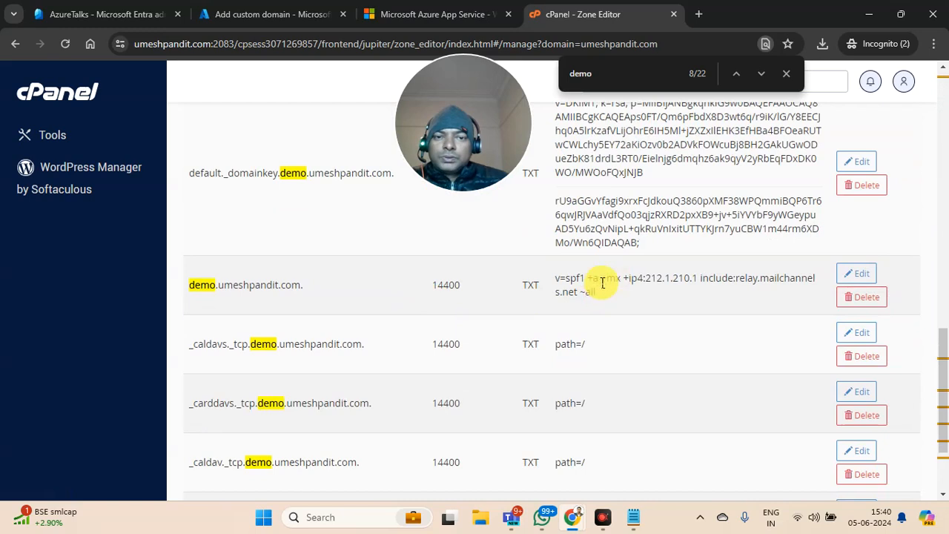
scroll(314, 292, "up", 5)
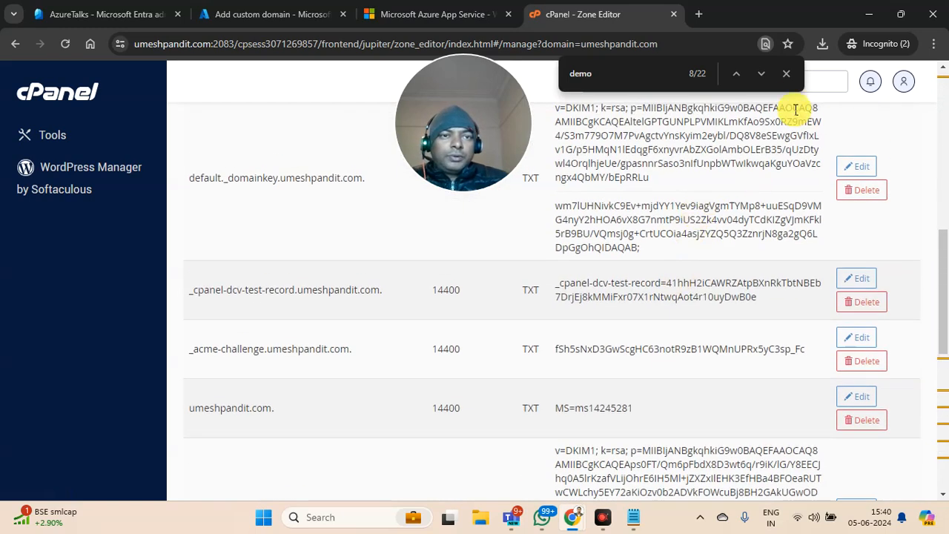
scroll(875, 186, "up", 10)
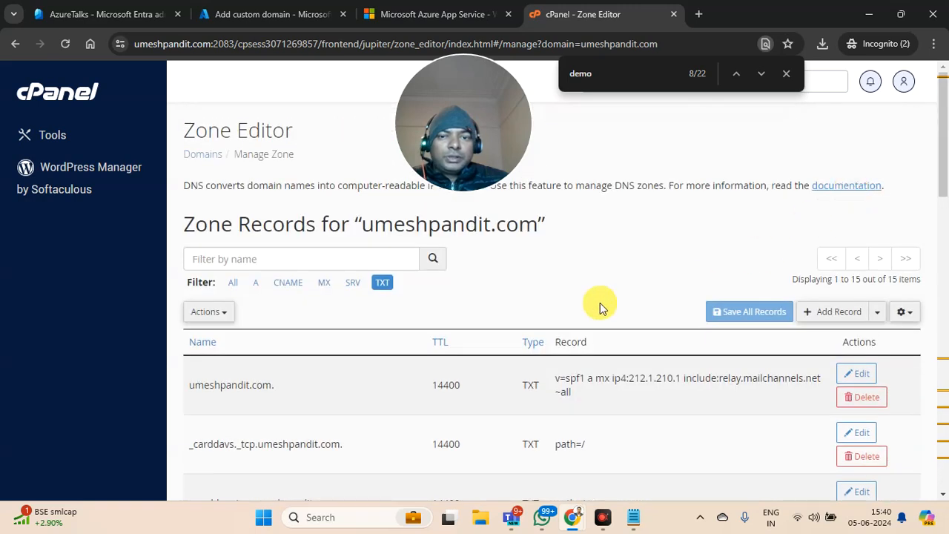
Step: Start a new zone record of type TXT with the name demo
left_click(827, 311)
left_click(274, 370)
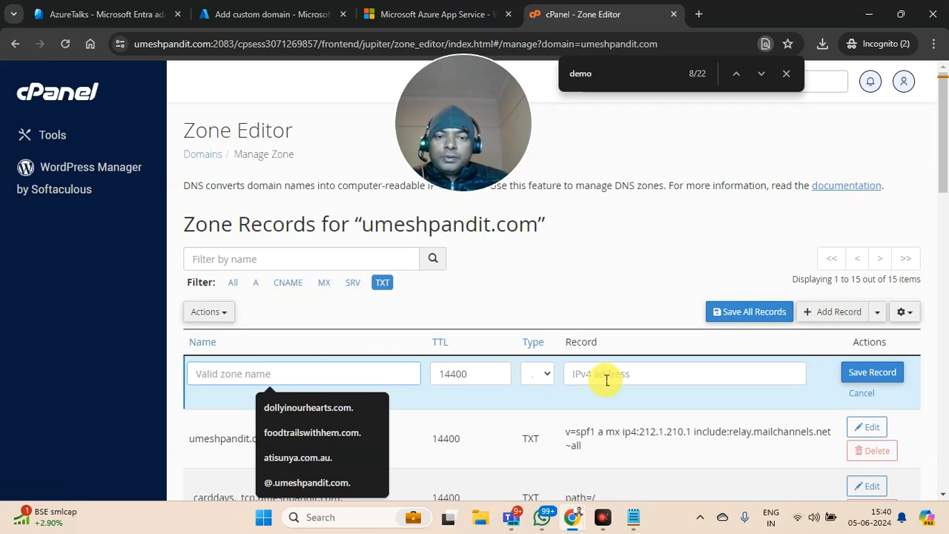
left_click(547, 375)
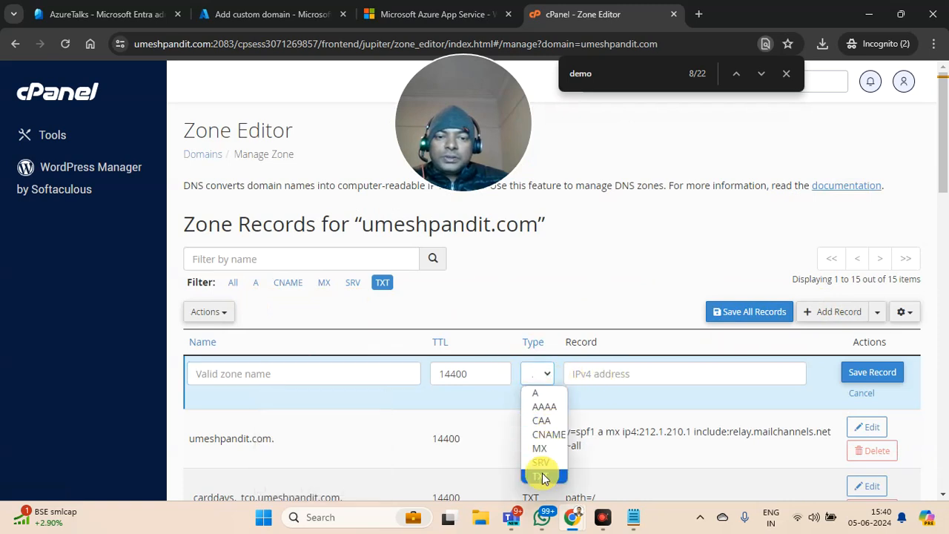
left_click(544, 477)
left_click(311, 379)
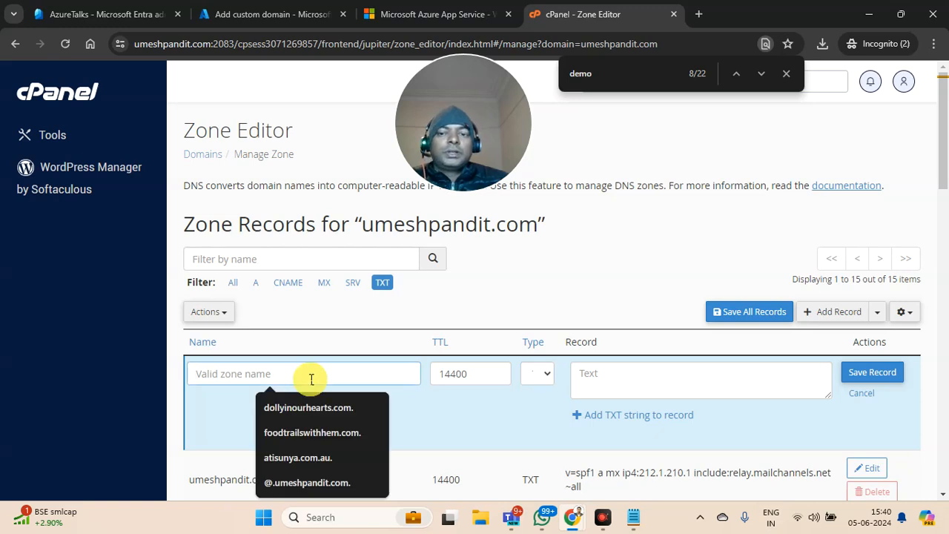
type("demo")
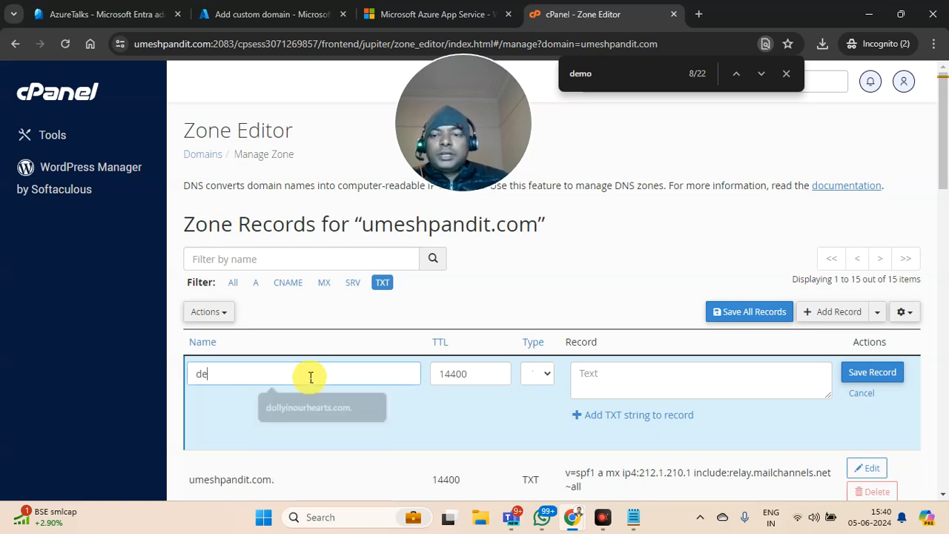
key("Tab")
key("Tab")
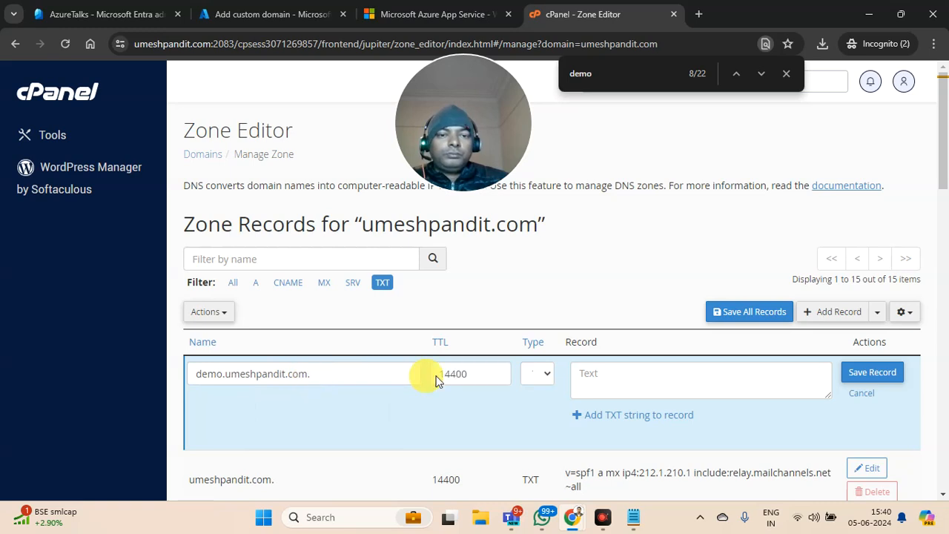
left_click(551, 377)
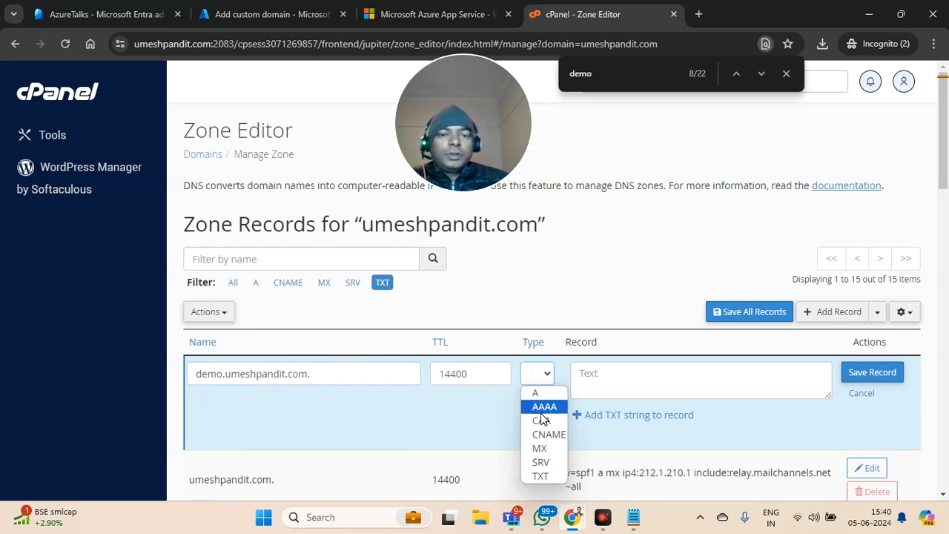
left_click(534, 476)
left_click(603, 383)
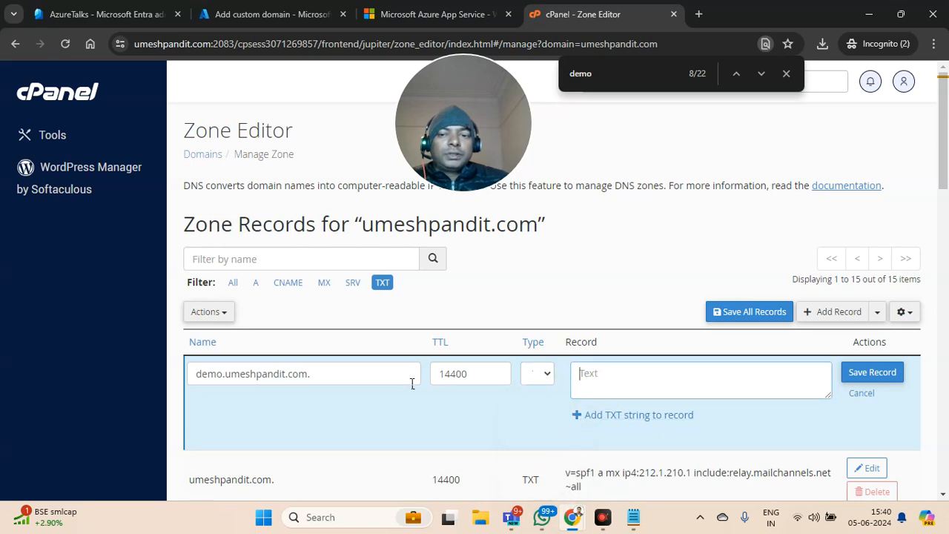
left_click(373, 381)
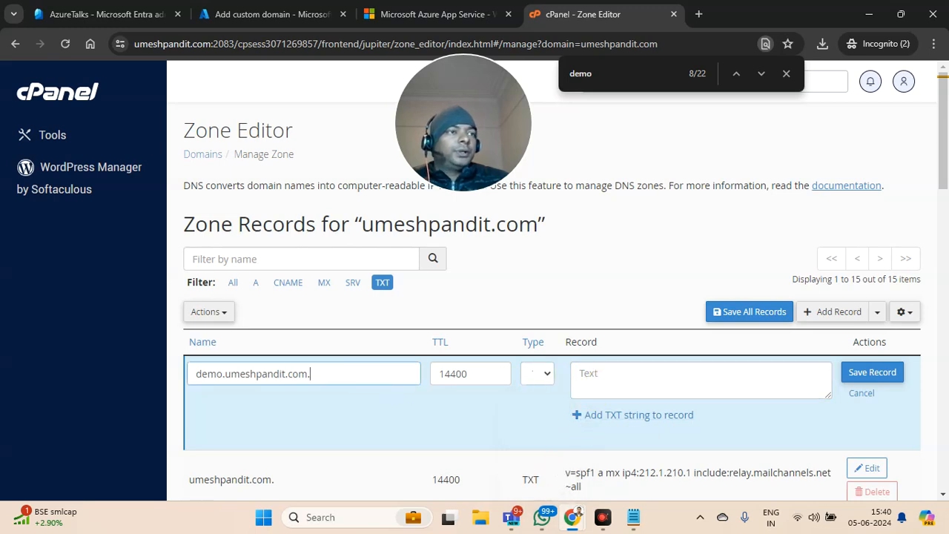
key("alt+Tab")
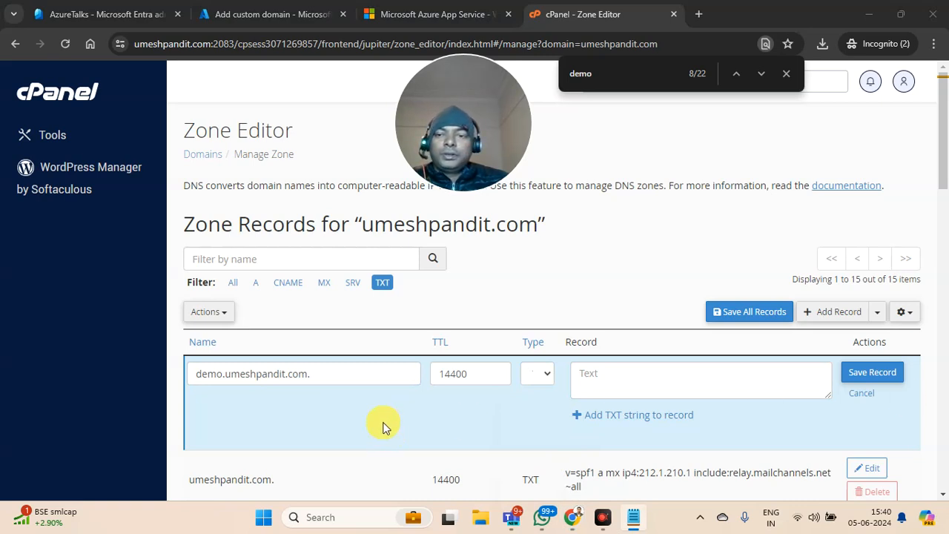
Step: Set the new TXT record's name to the asuid.demo host of the domain
left_click_drag(223, 374, 206, 374)
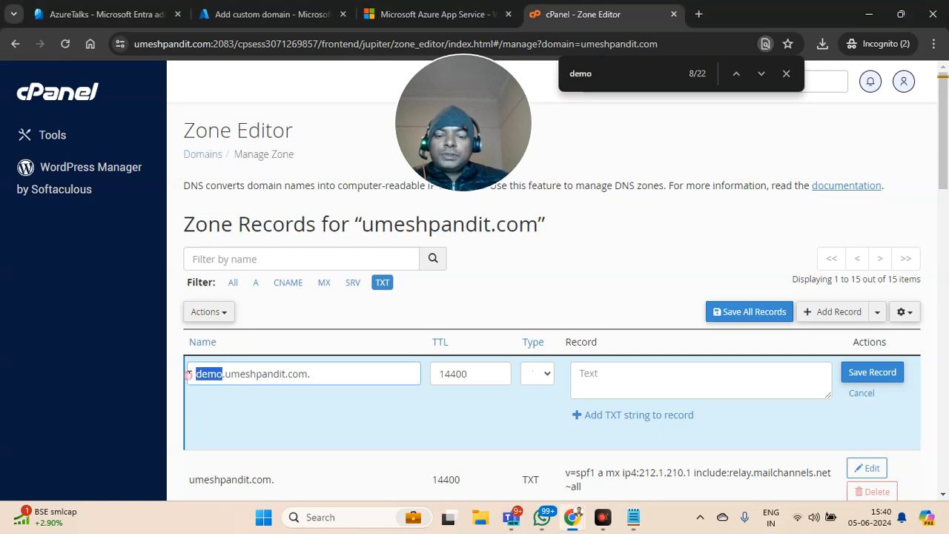
type("asuid.demo")
left_click(642, 386)
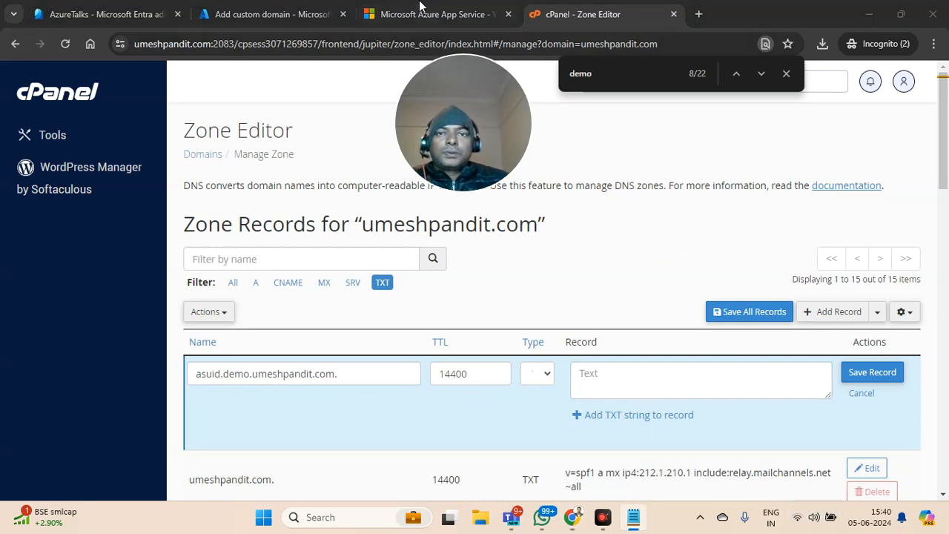
Step: Copy the asuid.demo TXT verification value from the Azure portal into the new record in cPanel and save the record
left_click(268, 15)
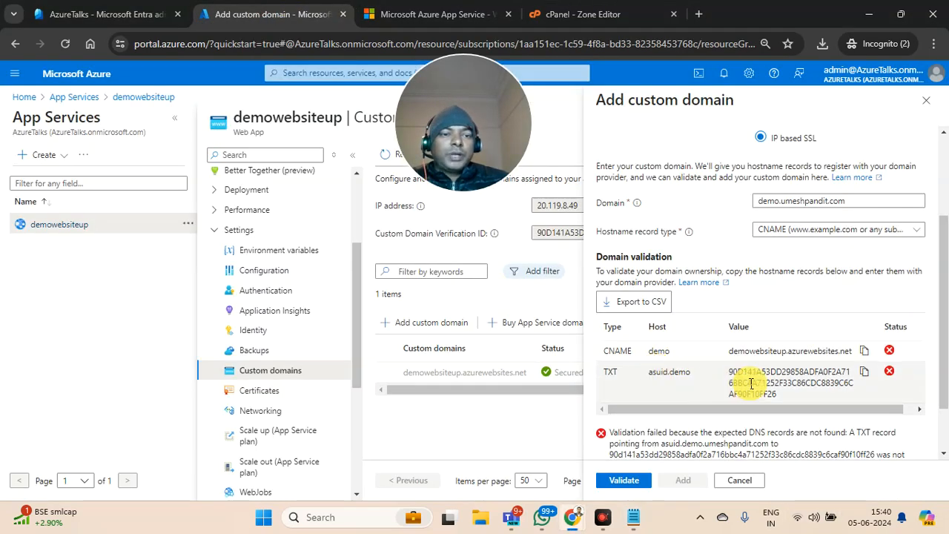
left_click(864, 373)
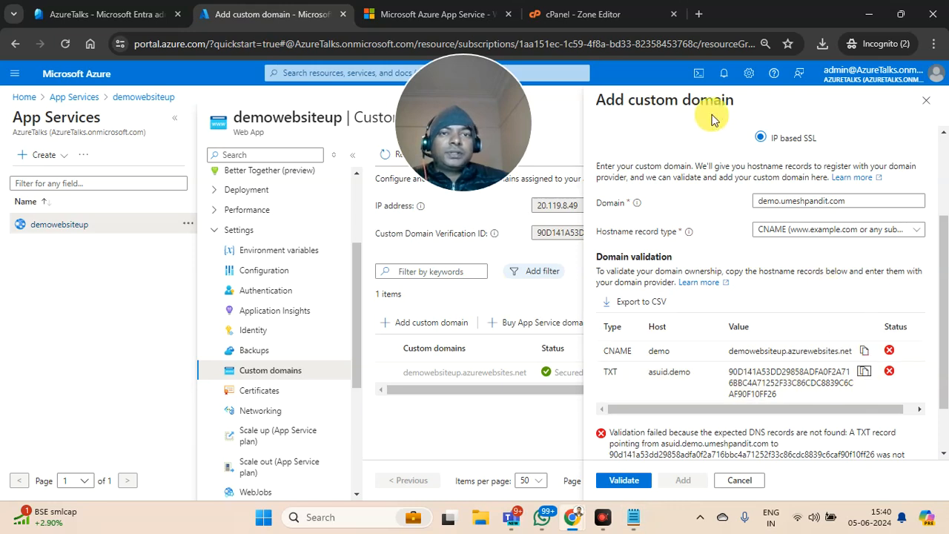
left_click(597, 14)
left_click(590, 378)
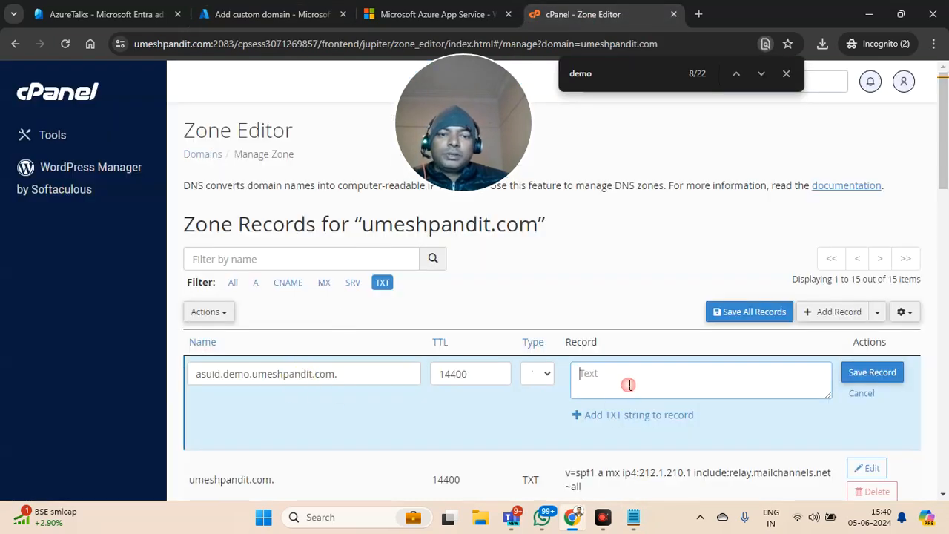
key("ctrl+v")
left_click(875, 373)
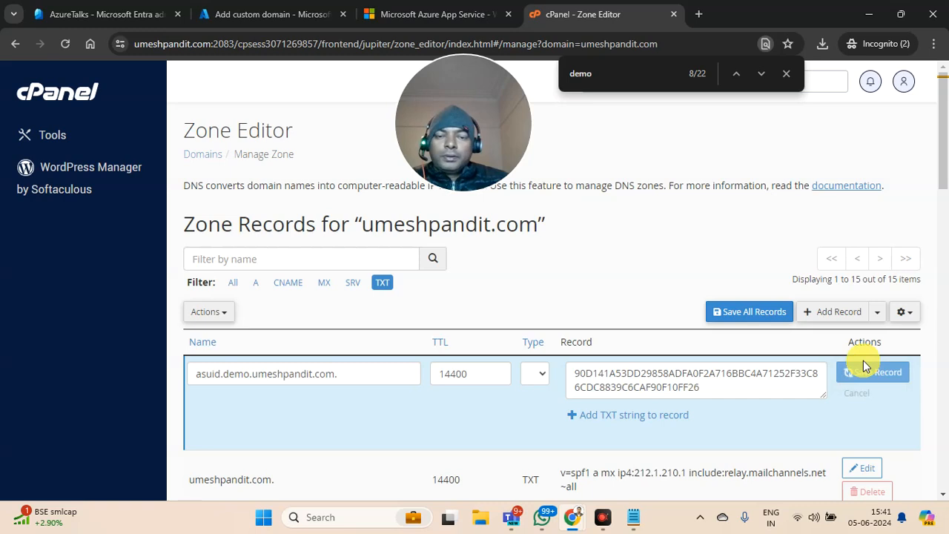
Step: Copy the CNAME value for the demo host from the Azure portal and return to the cPanel Zone Editor
left_click(228, 9)
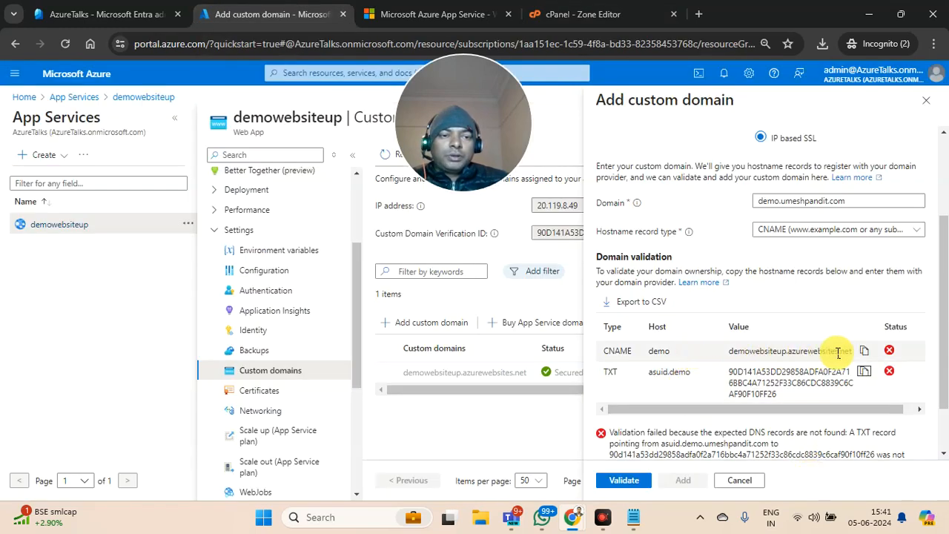
left_click(866, 352)
left_click(578, 14)
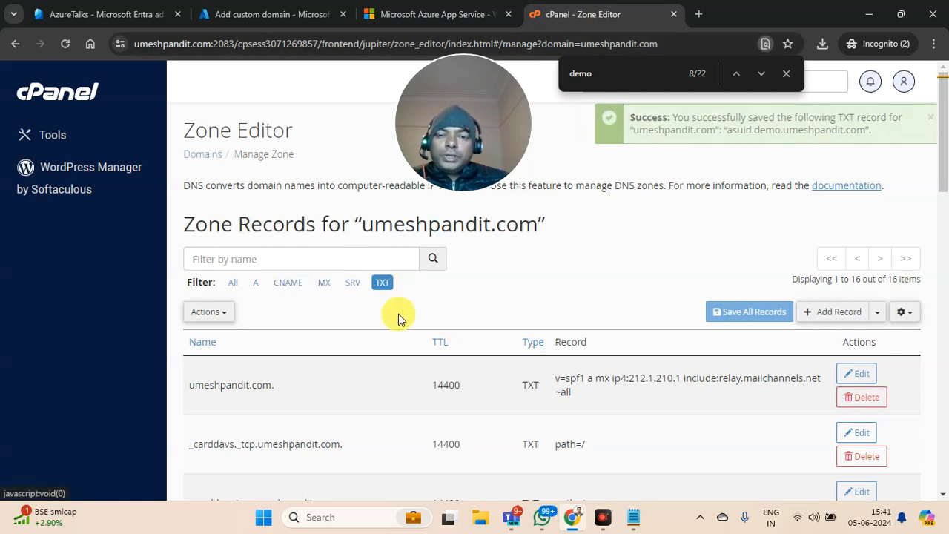
Step: Filter the zone records by "demo" and examine the matching TXT records
left_click(296, 260)
type("demo")
scroll(300, 274, "down", 5)
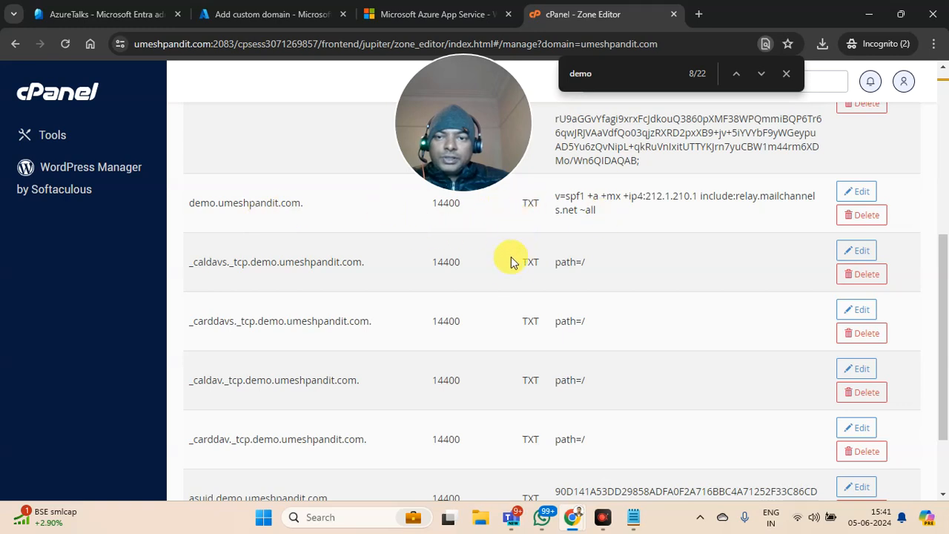
scroll(509, 276, "down", 2)
scroll(510, 275, "up", 5)
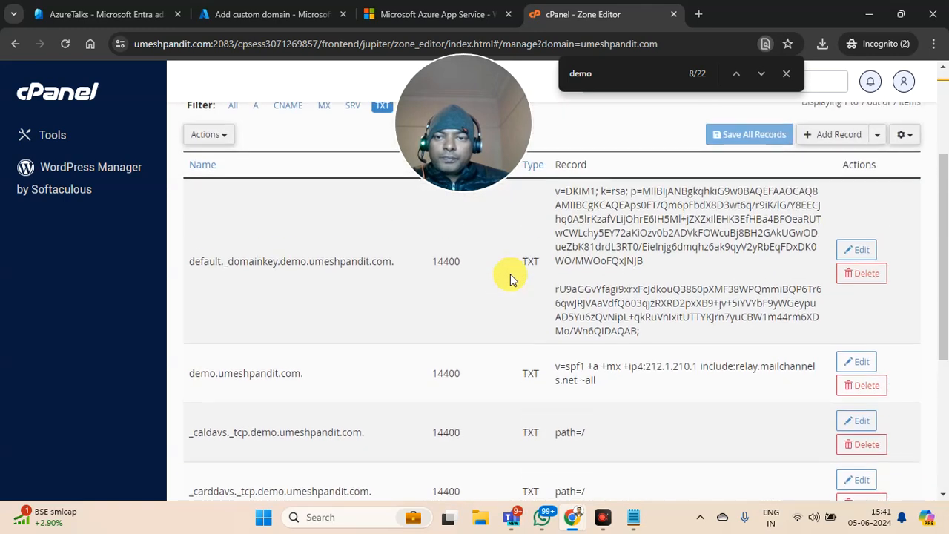
scroll(510, 273, "down", 2)
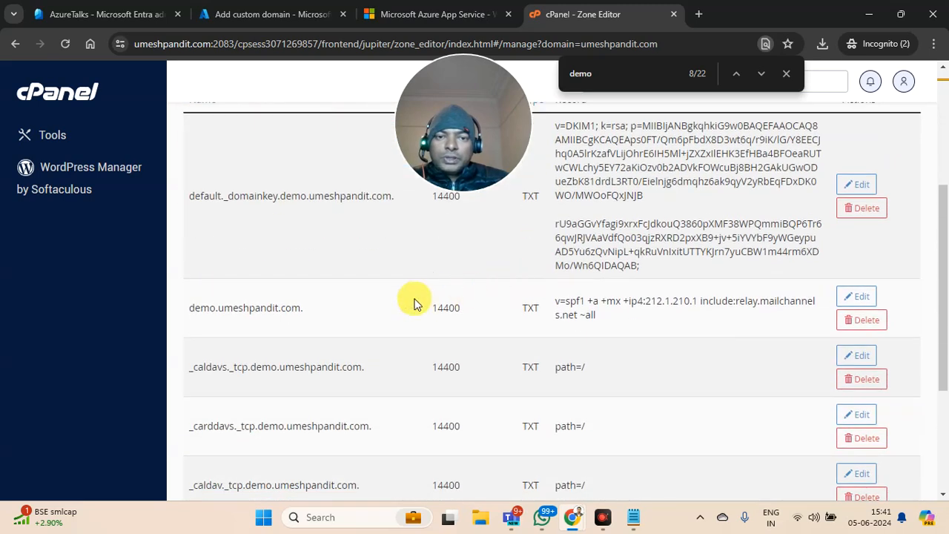
scroll(502, 311, "up", 4)
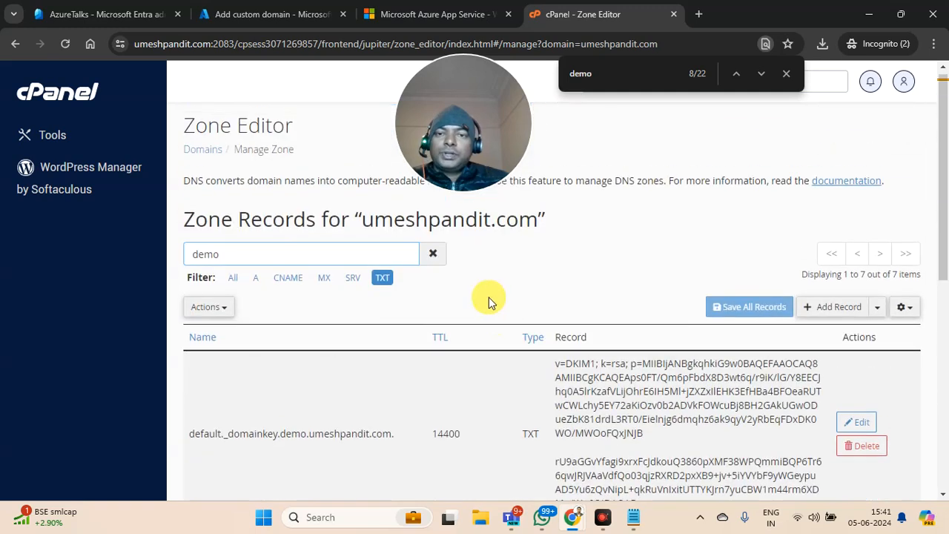
Step: Show the demo records of all types and delete the demo subdomain's own A record
left_click(288, 282)
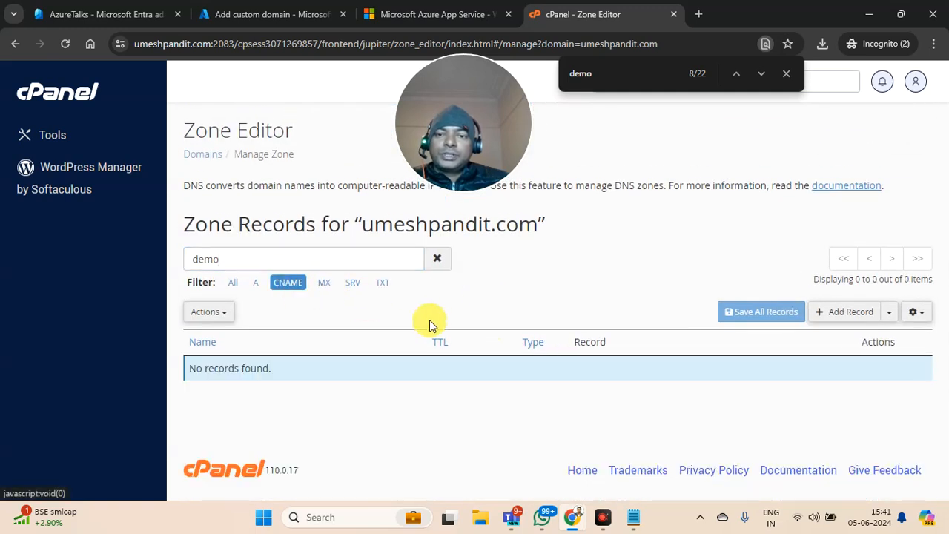
left_click(233, 283)
scroll(313, 331, "down", 1)
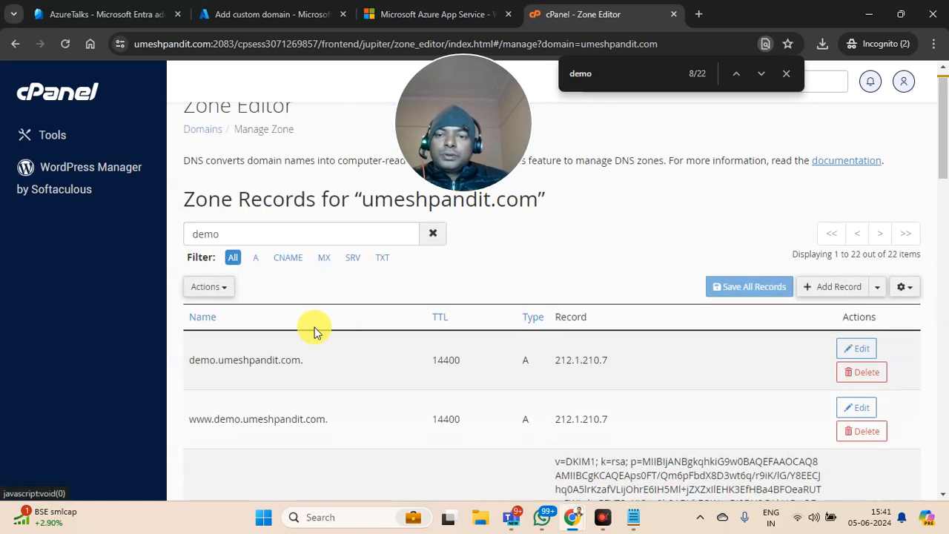
scroll(314, 332, "down", 3)
scroll(313, 330, "up", 2)
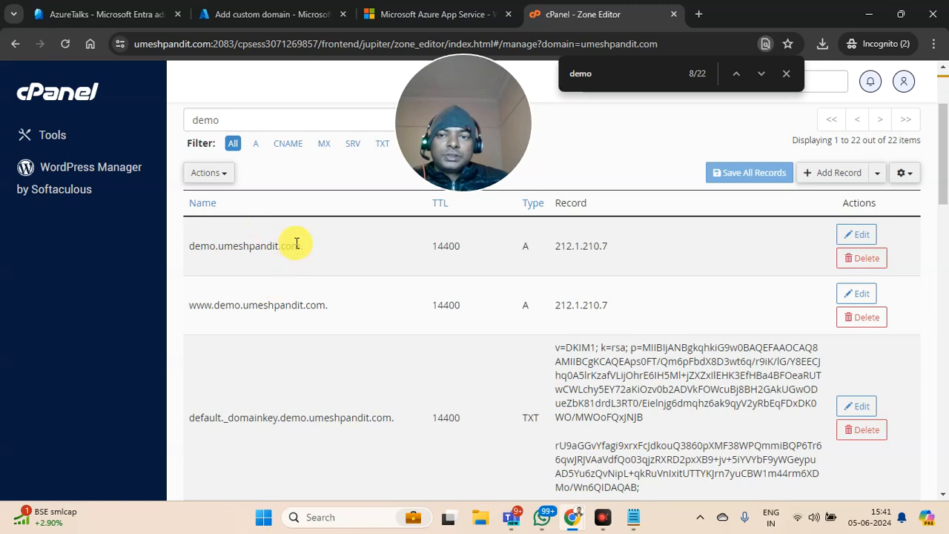
left_click(849, 258)
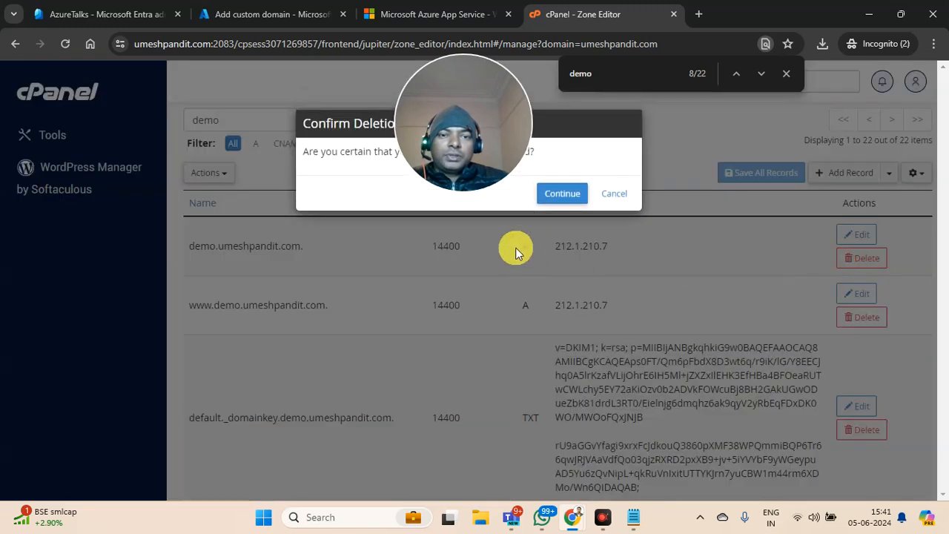
left_click(556, 197)
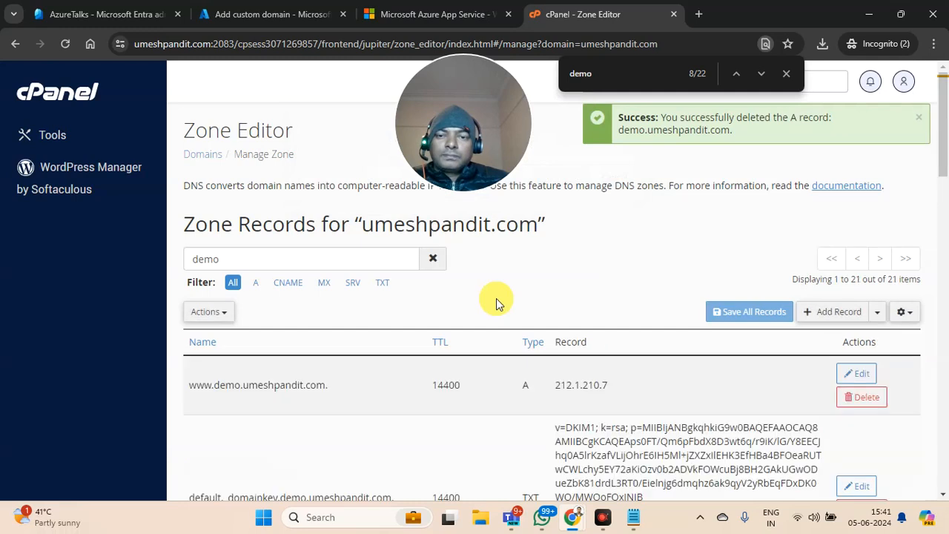
Step: Try to add a CNAME record for demo pointing to demowebsiteup.azurewebsites.net, and discard the entry
scroll(489, 298, "down", 2)
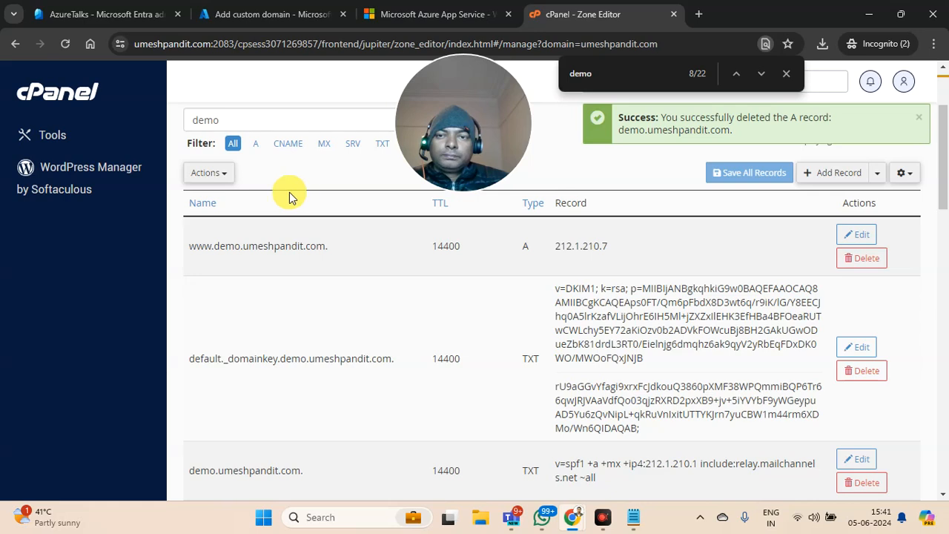
left_click(876, 173)
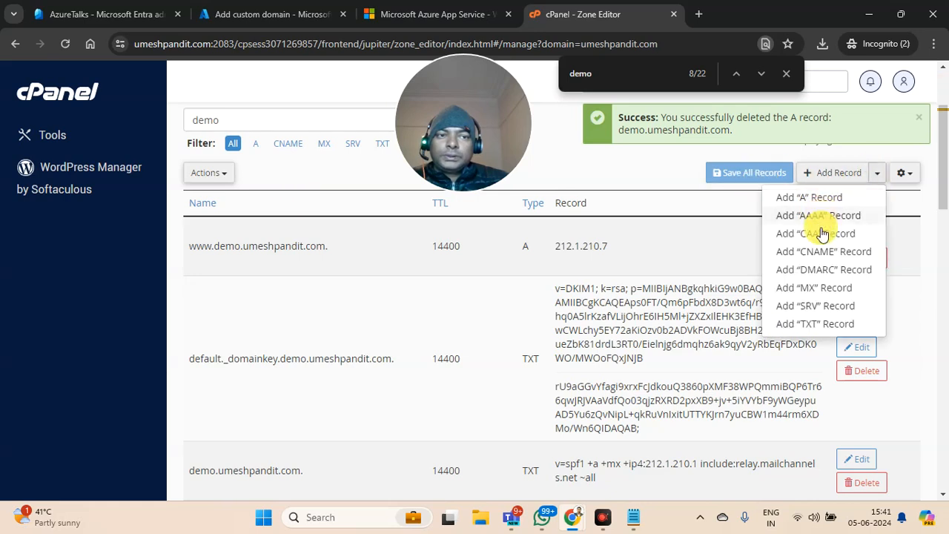
left_click(828, 252)
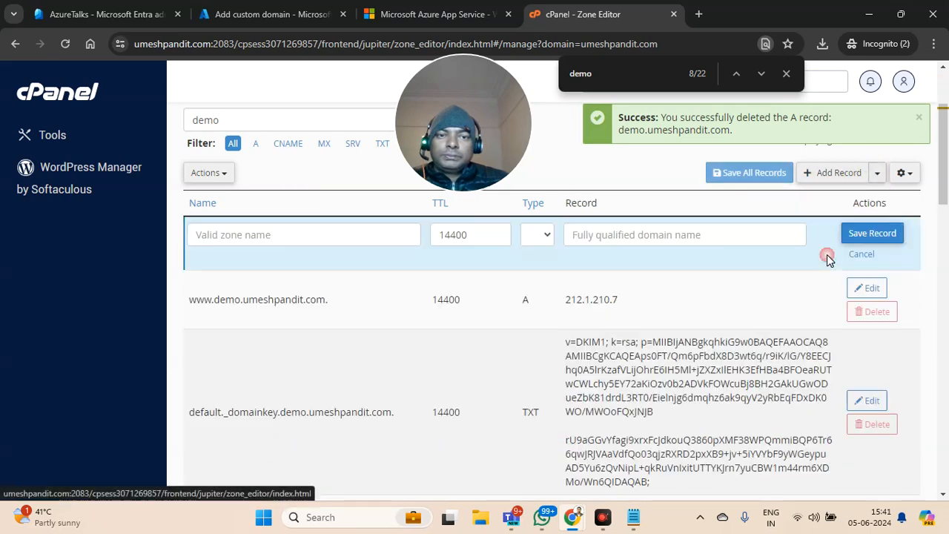
left_click(304, 227)
type("demo")
key("Tab")
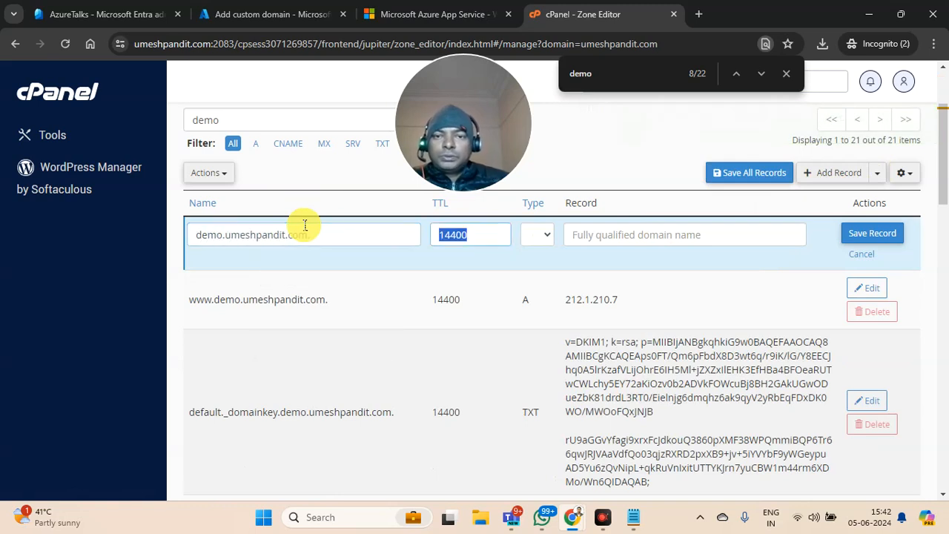
left_click(648, 236)
type("demowebsiteup.azurewebsites.net")
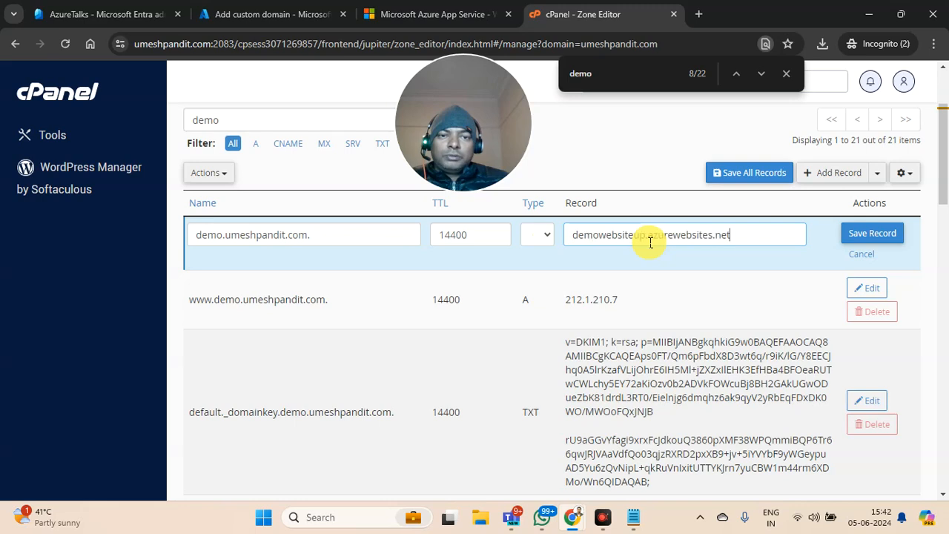
left_click(541, 235)
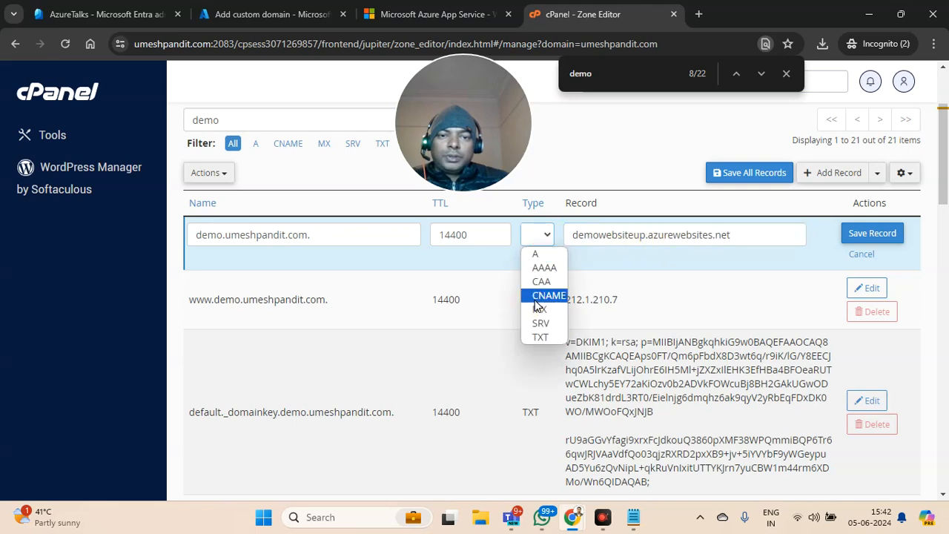
left_click(531, 298)
left_click(875, 233)
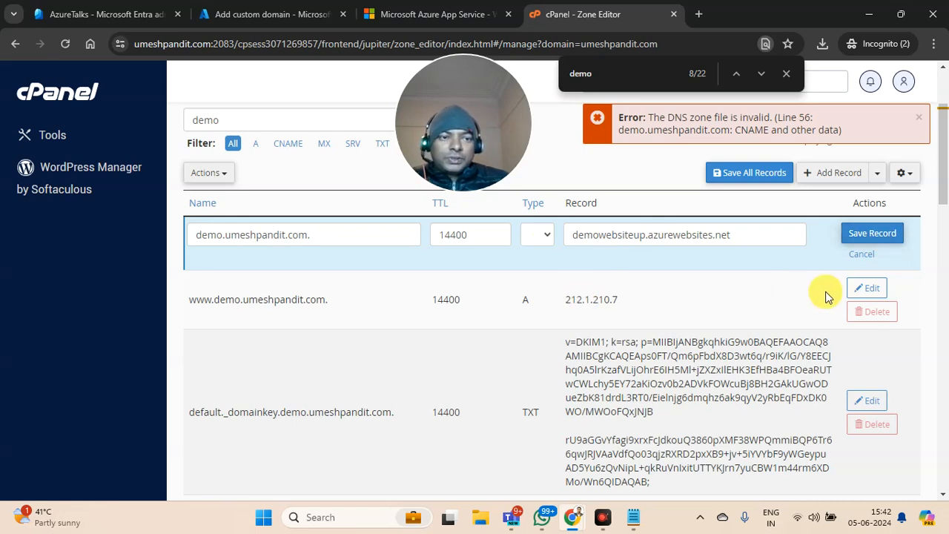
left_click(868, 255)
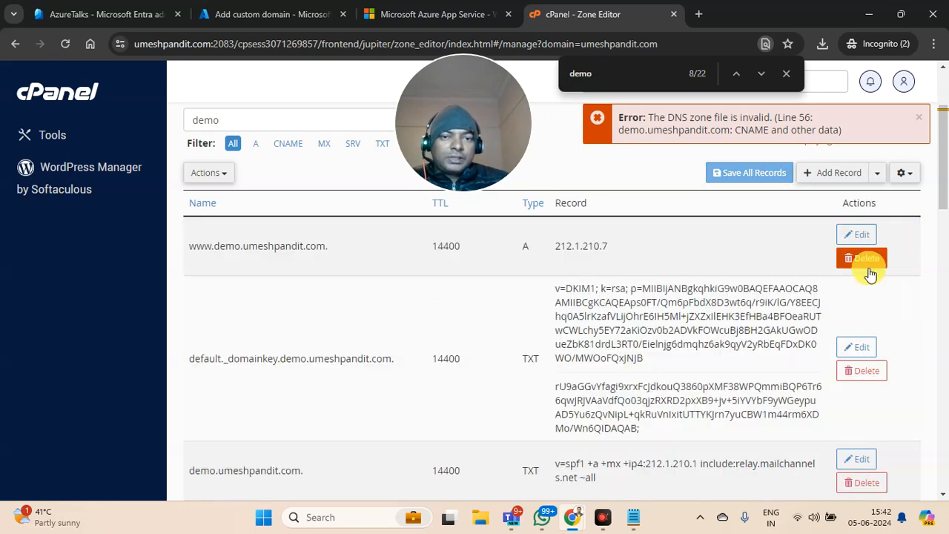
left_click(868, 264)
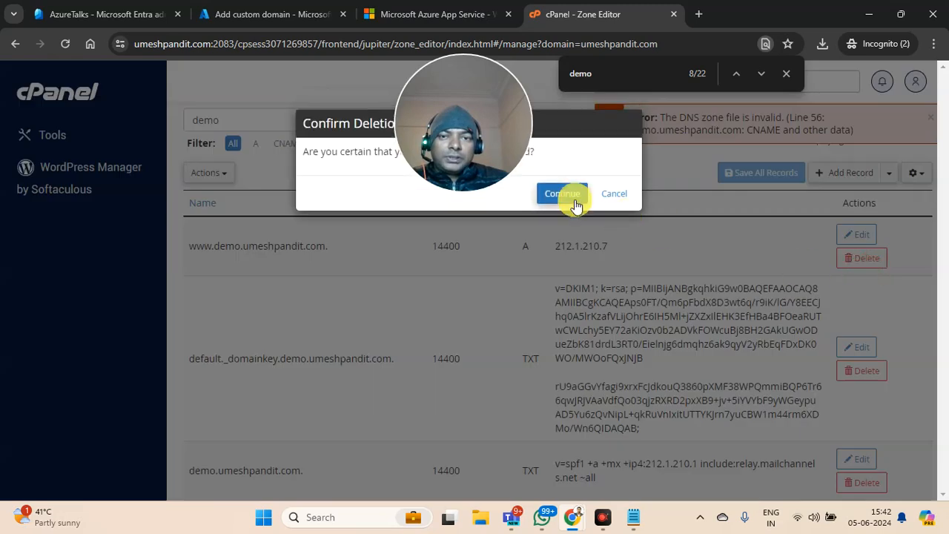
left_click(571, 198)
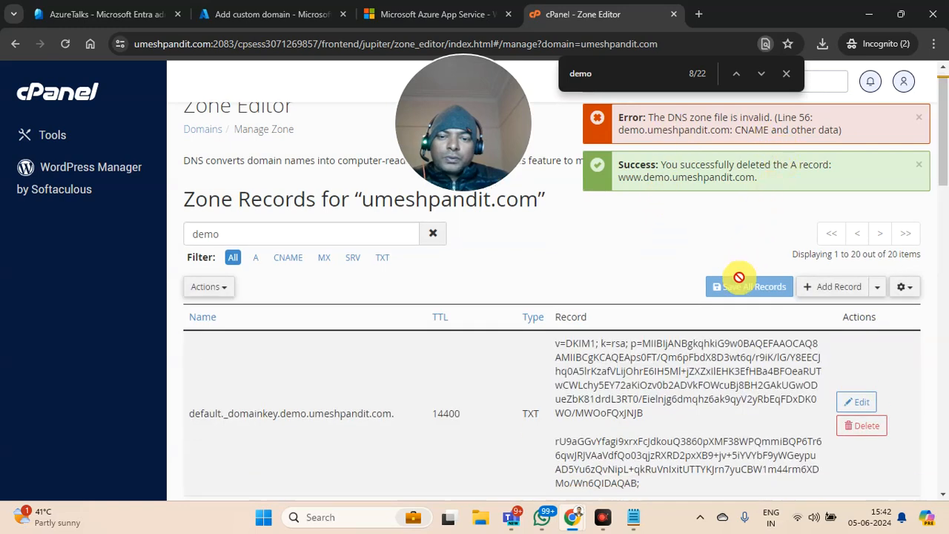
scroll(737, 275, "down", 2)
scroll(401, 413, "down", 1)
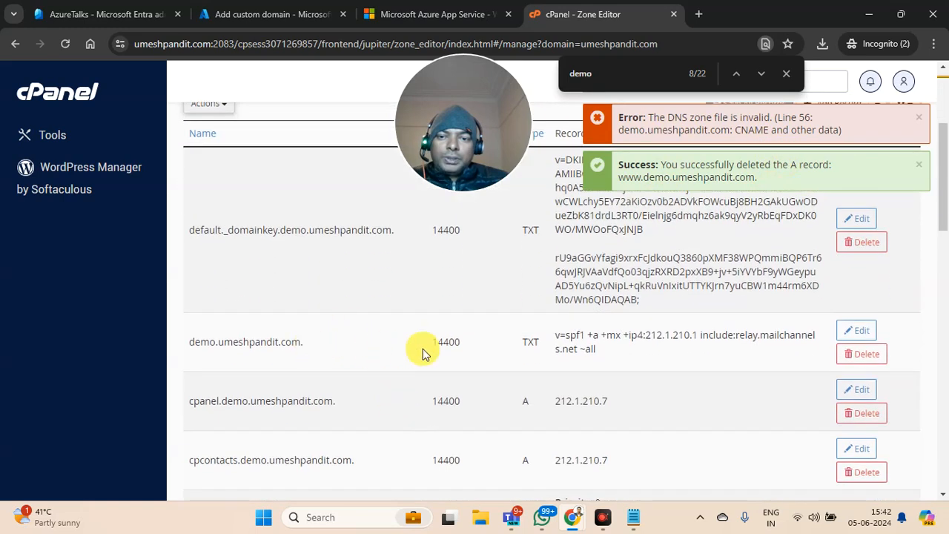
left_click(864, 356)
left_click(563, 194)
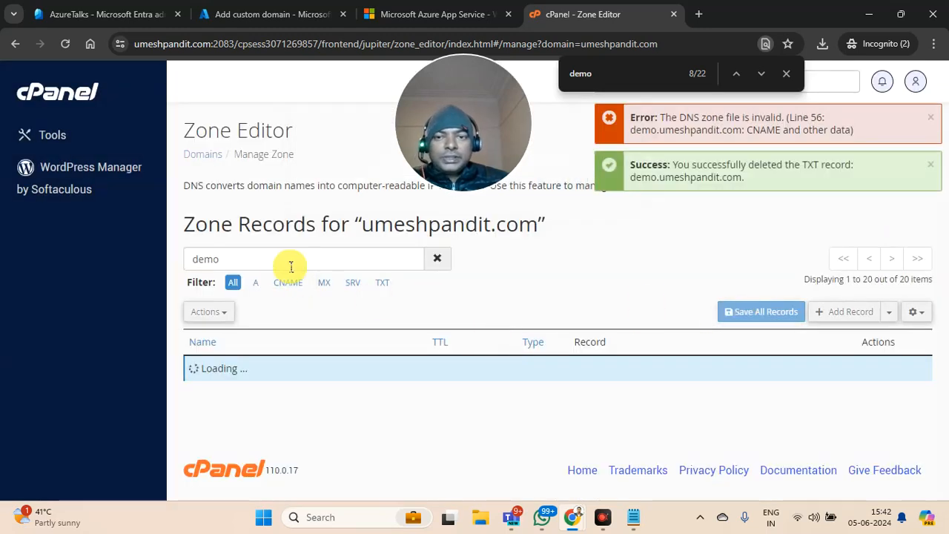
Step: Add and save a CNAME record named demo that points to demowebsiteup.azurewebsites.net
left_click(287, 282)
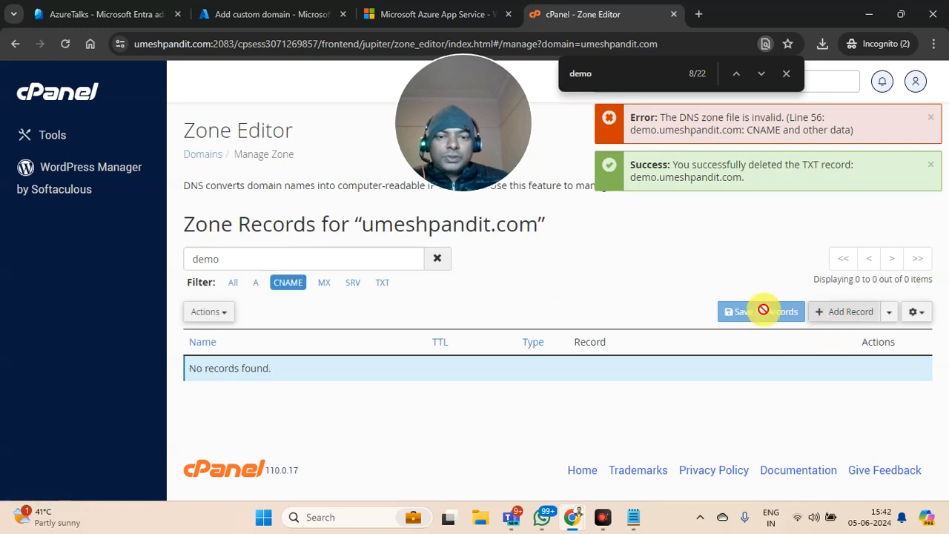
left_click(890, 317)
left_click(846, 390)
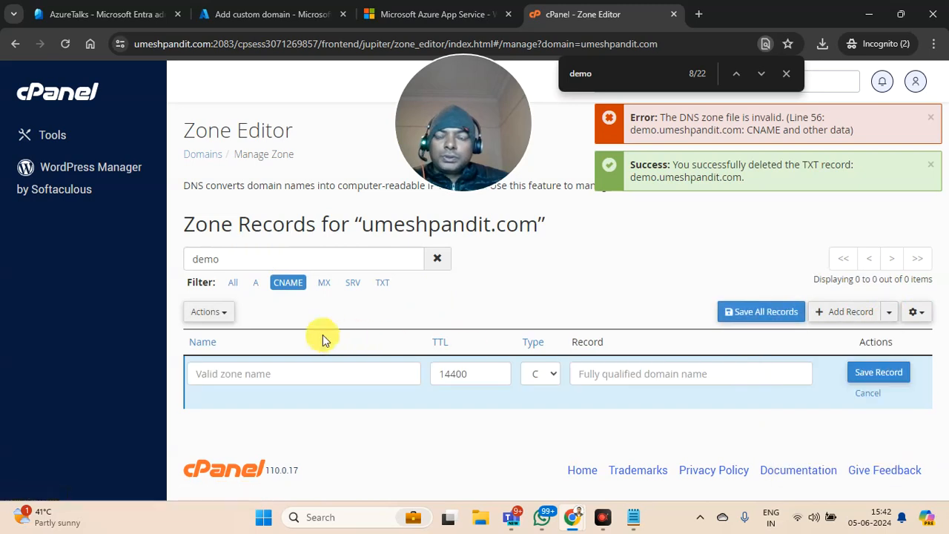
left_click(318, 373)
type("demo")
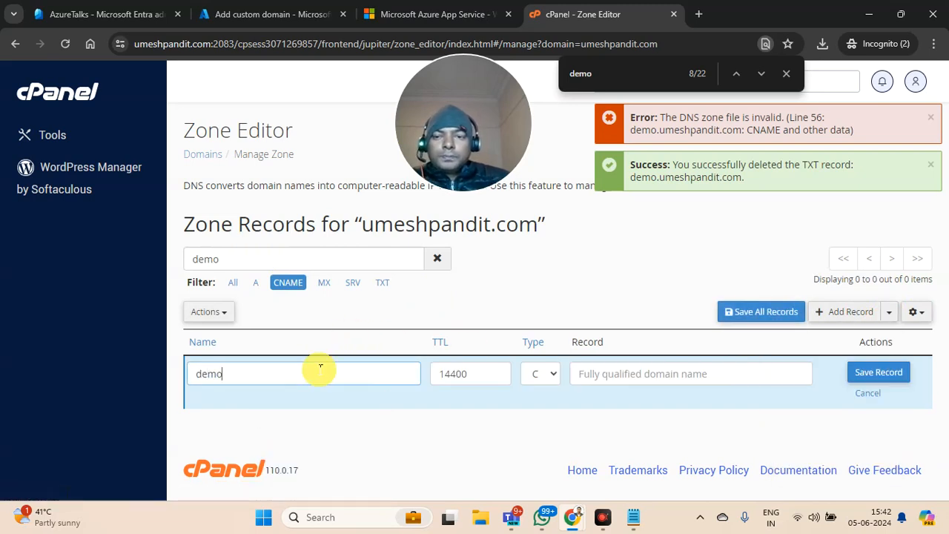
key("Tab")
left_click(657, 375)
type("demowebsiteup.azurewebsites.net")
left_click(854, 371)
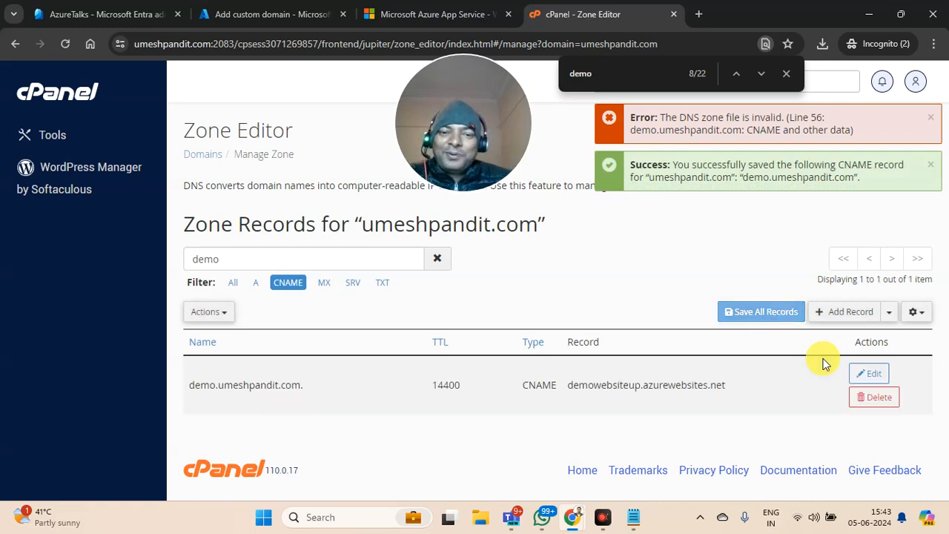
Step: Switch to the Azure portal and validate the demo custom domain's DNS records
left_click(267, 9)
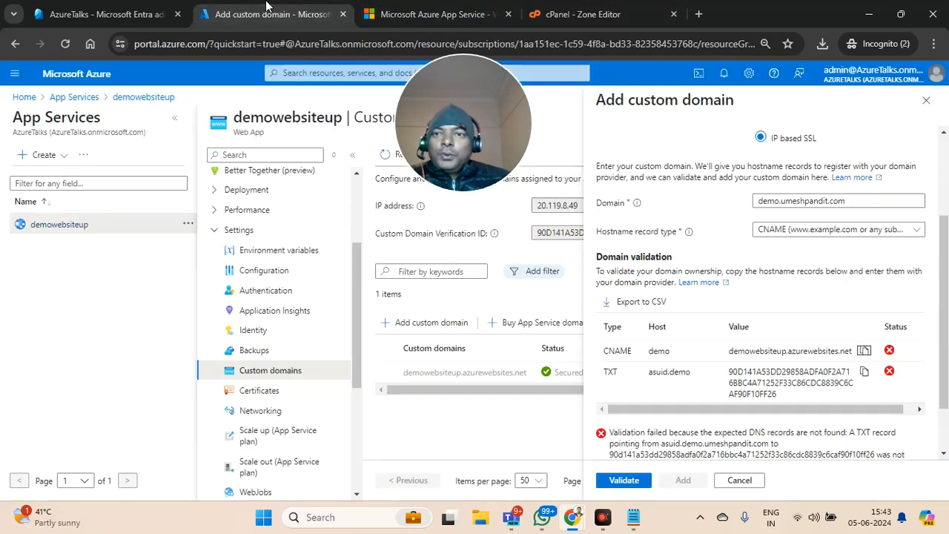
left_click(616, 486)
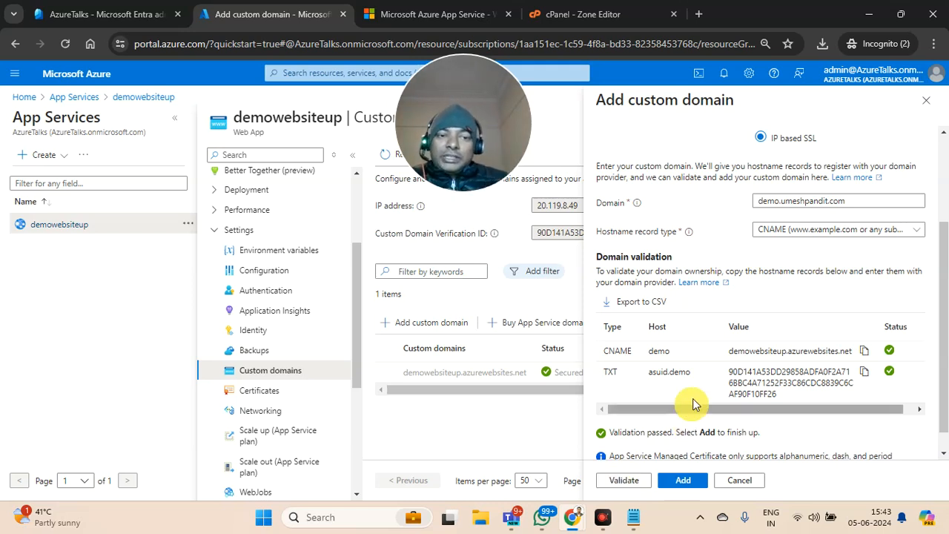
Step: Add the validated demo custom domain to the demowebsiteup web app
scroll(700, 356, "down", 1)
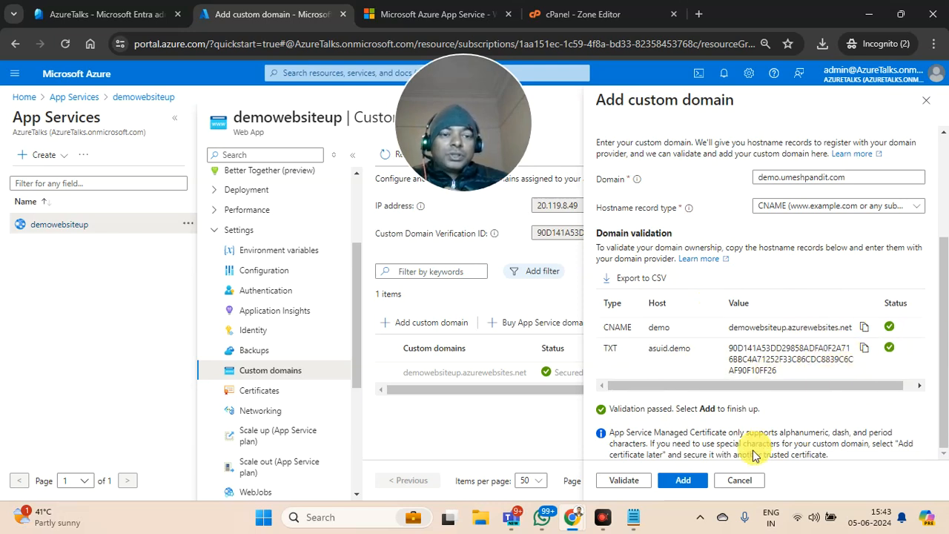
left_click(682, 481)
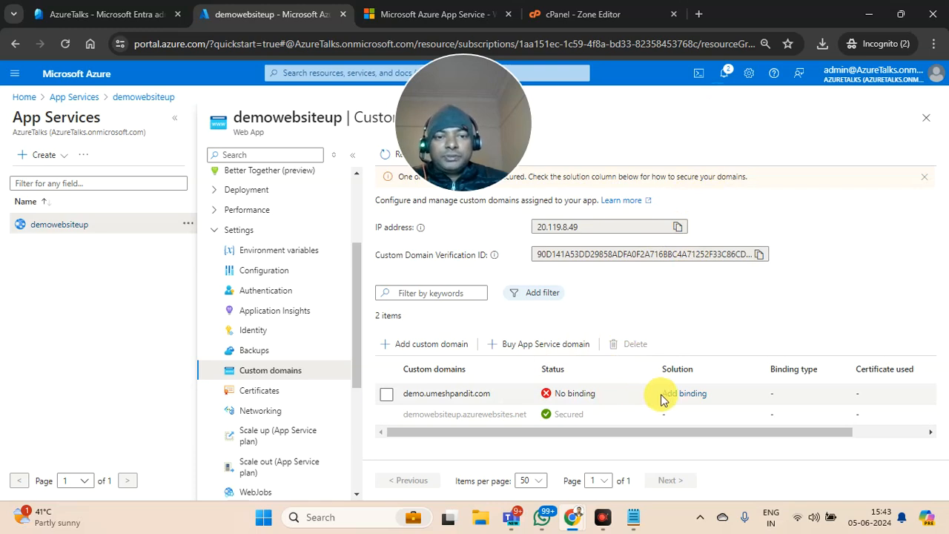
left_click_drag(462, 119, 858, 169)
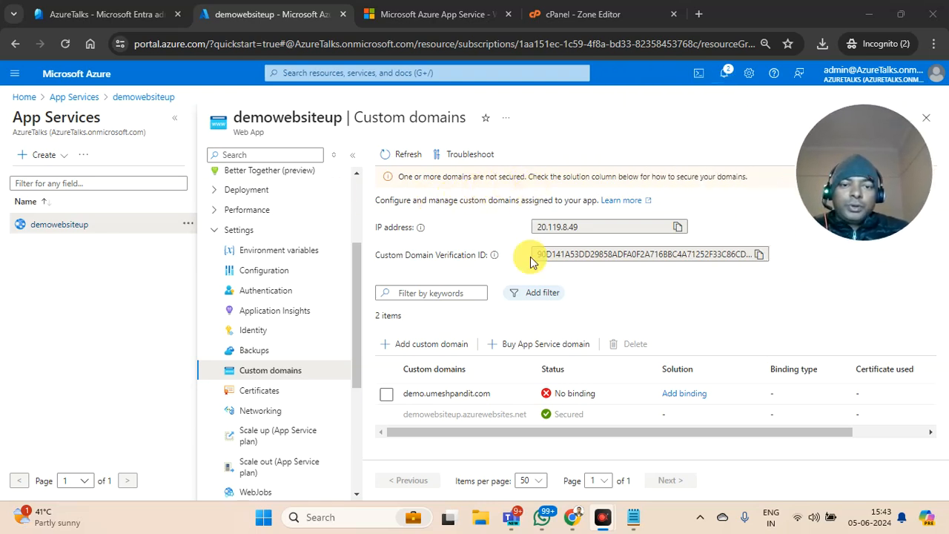
left_click(671, 395)
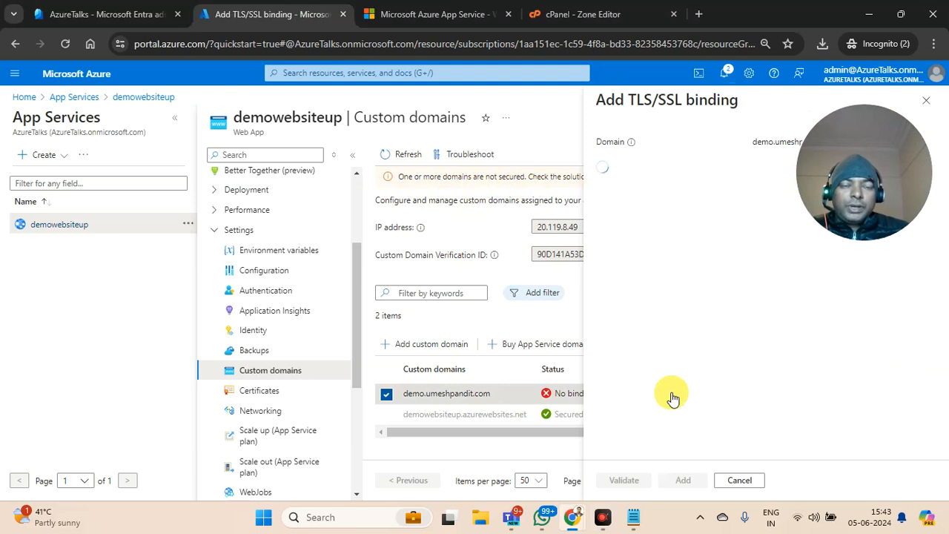
left_click_drag(876, 187, 250, 171)
left_click(761, 255)
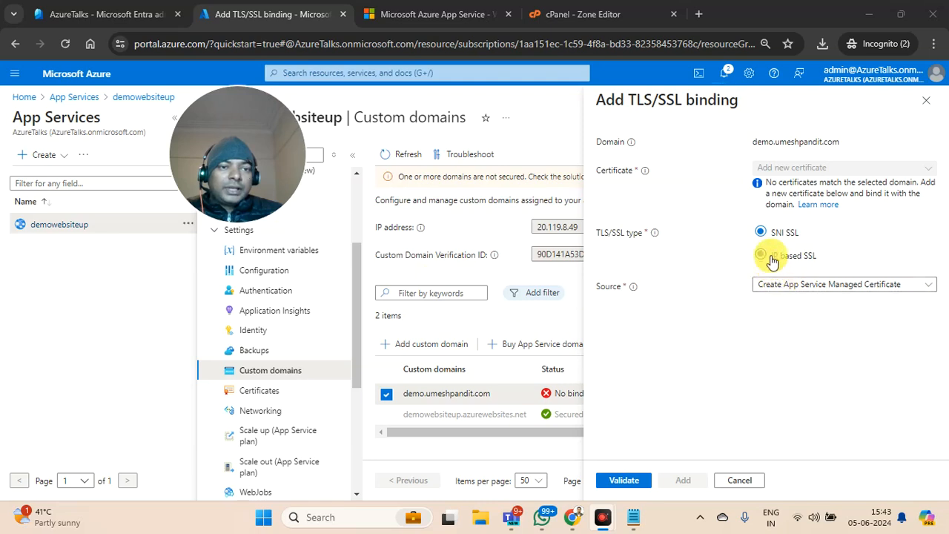
left_click(769, 284)
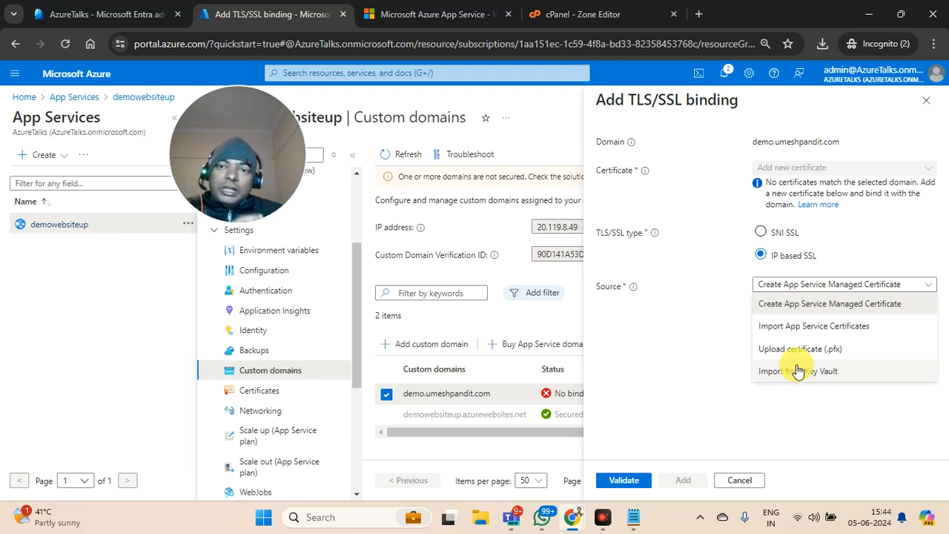
left_click(764, 305)
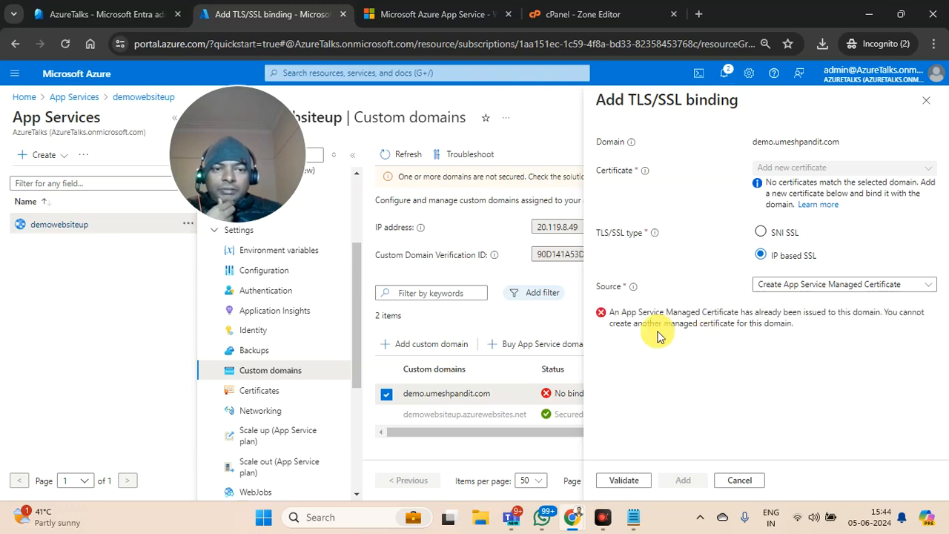
left_click_drag(739, 323, 833, 316)
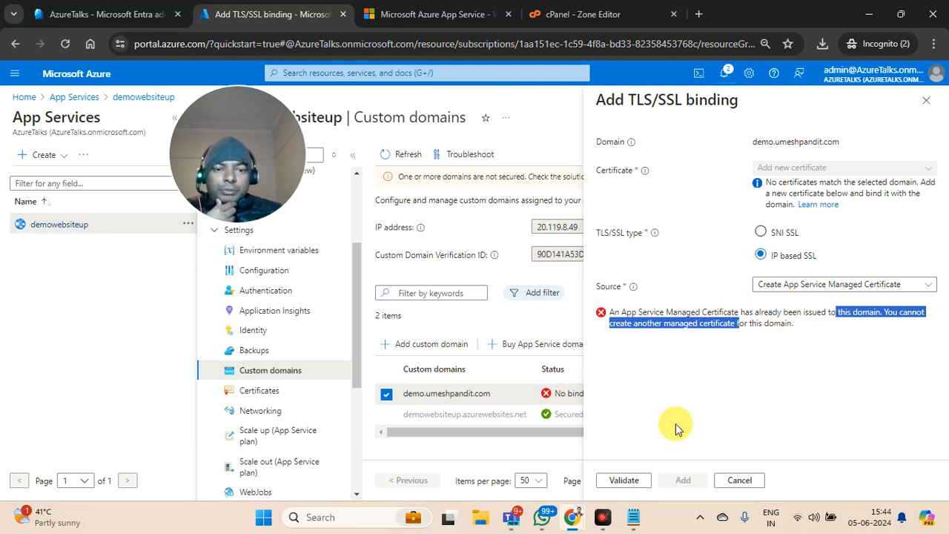
left_click(726, 481)
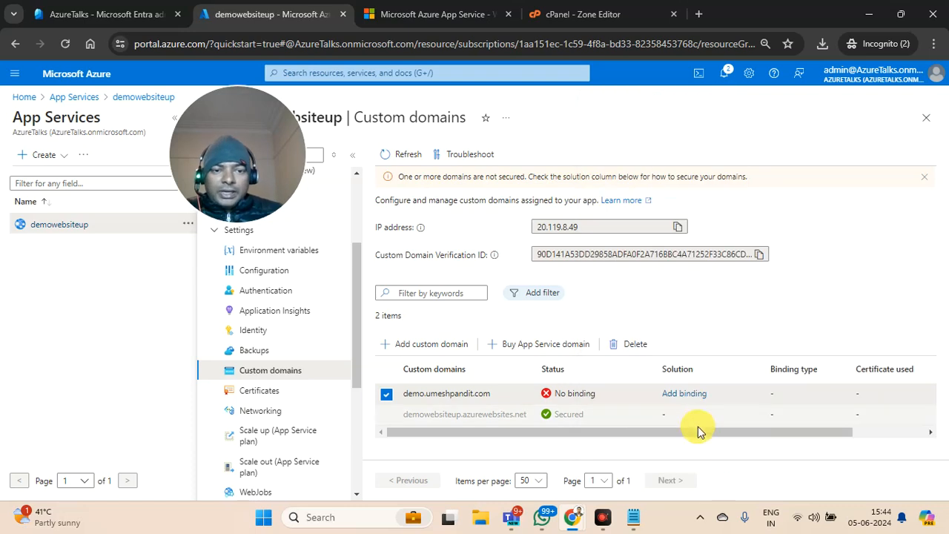
Step: Check the demo domain's managed certificate, and refresh the custom domains list to see its binding status
left_click(249, 391)
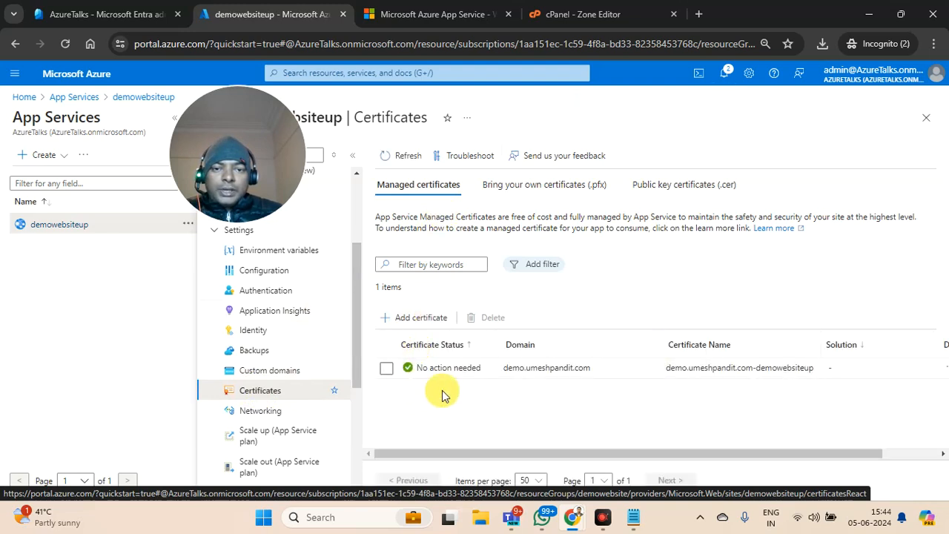
left_click(386, 369)
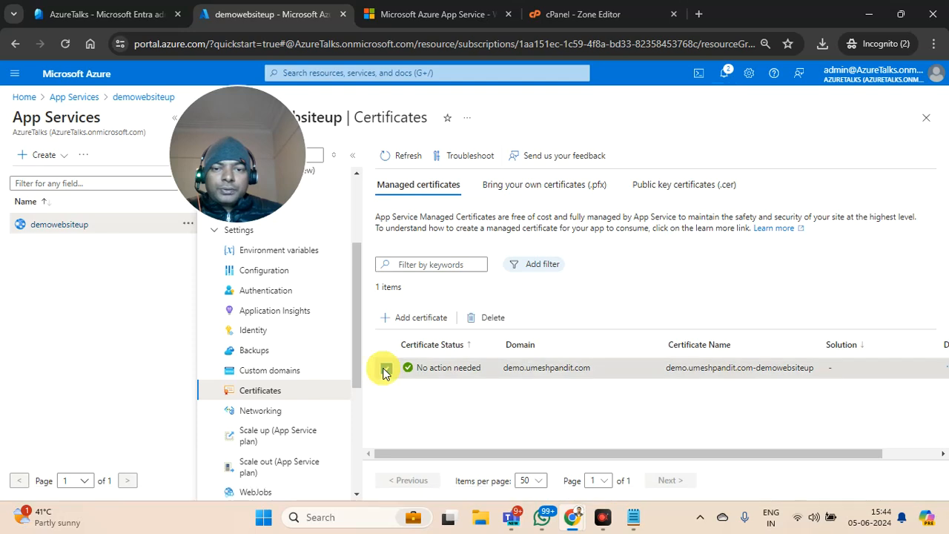
left_click_drag(610, 453, 460, 409)
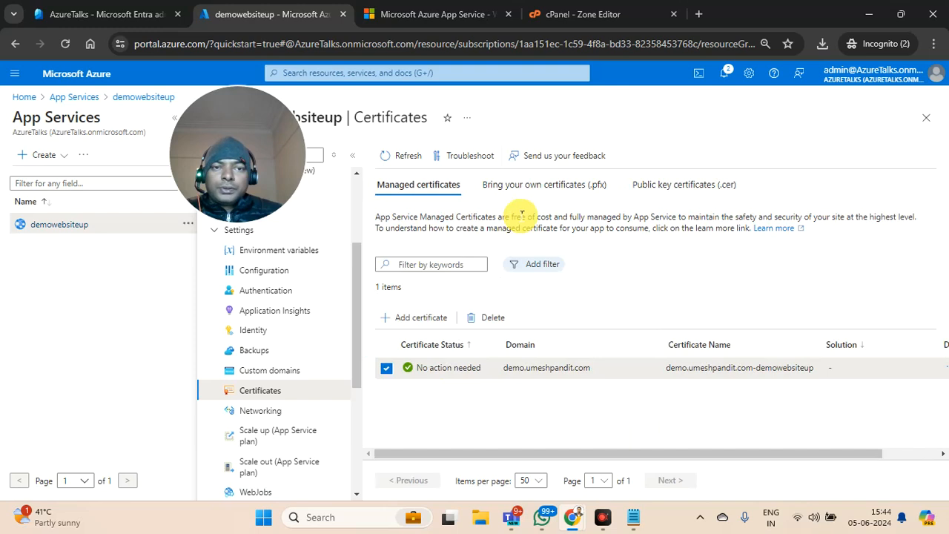
left_click(239, 371)
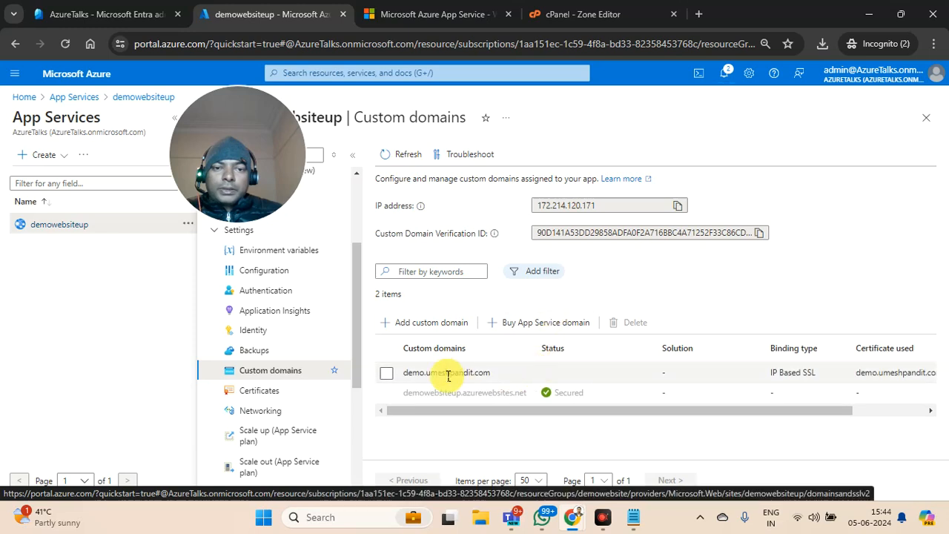
left_click(384, 155)
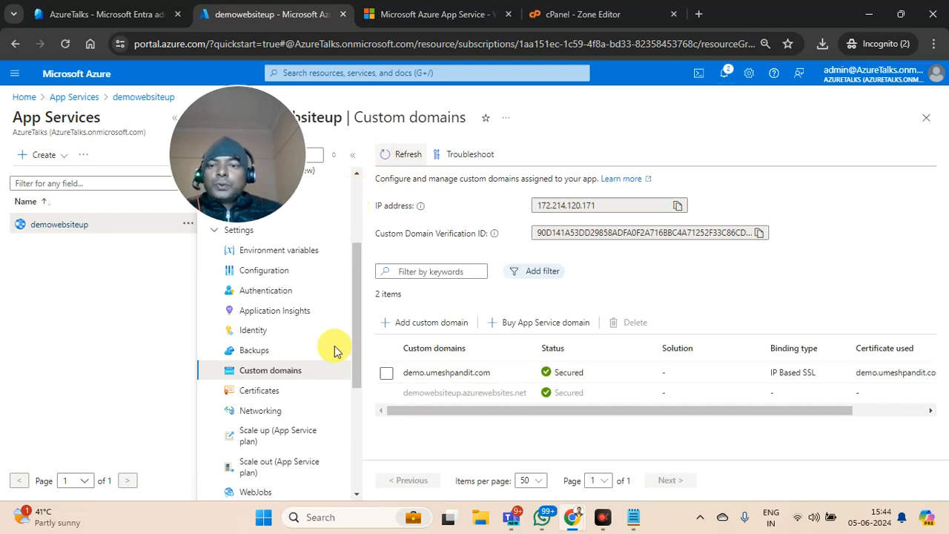
Step: Open the overview of the demowebsiteup web app to view its default domain
left_click(98, 14)
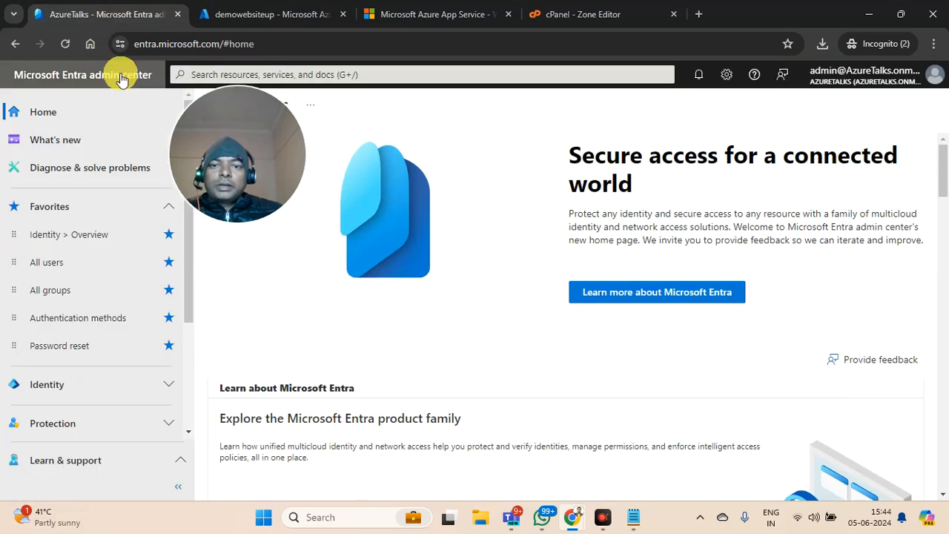
left_click(222, 14)
scroll(352, 235, "up", 5)
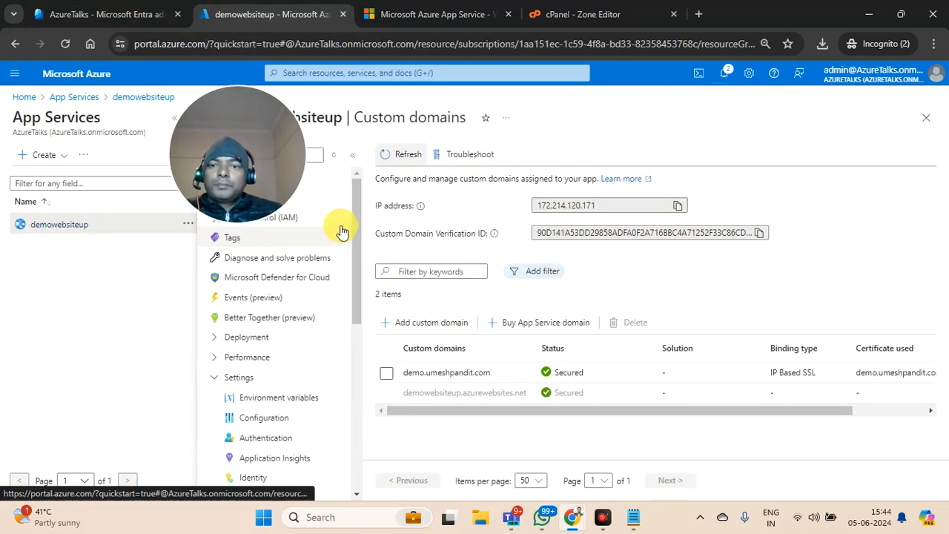
left_click_drag(243, 146, 869, 145)
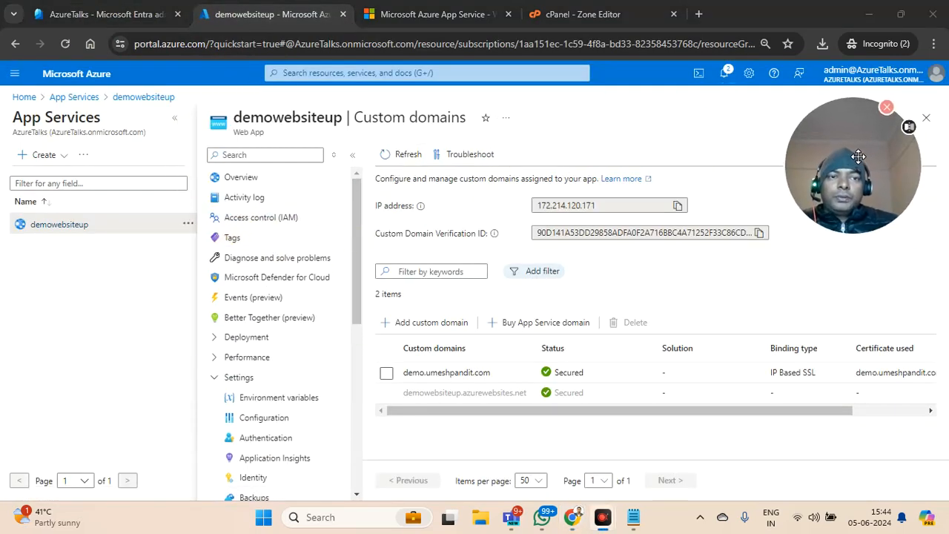
left_click(235, 181)
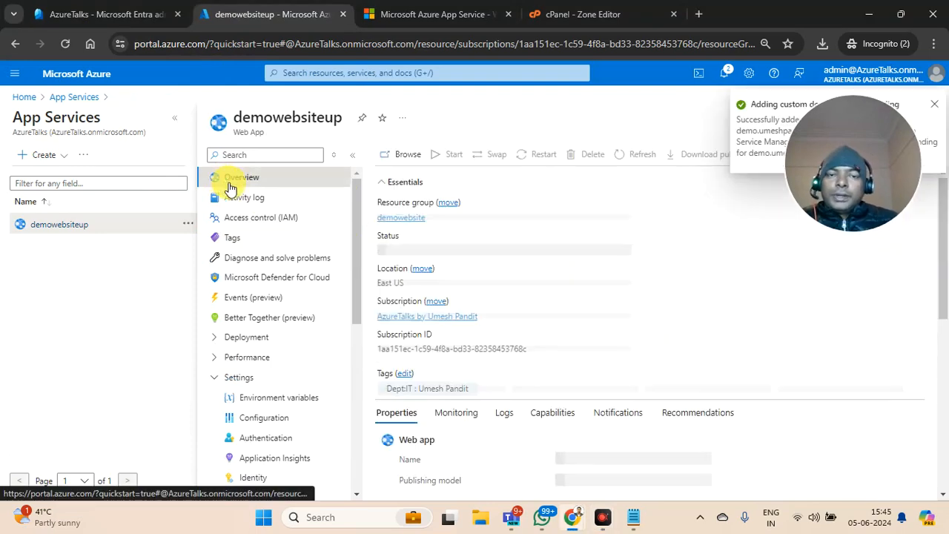
left_click_drag(826, 188, 820, 300)
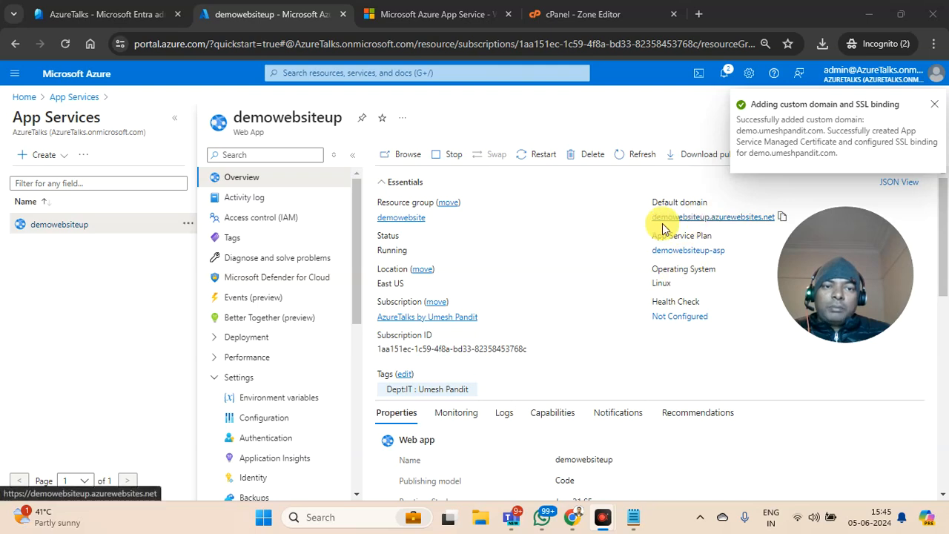
Step: Open the demo subdomain's website in a new browser tab and load it again
left_click(644, 15)
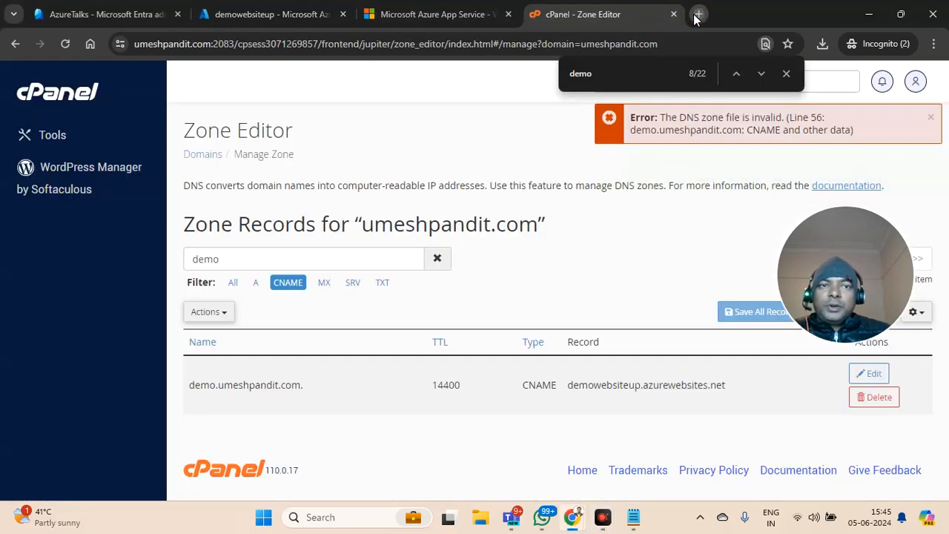
left_click(698, 15)
type("dem")
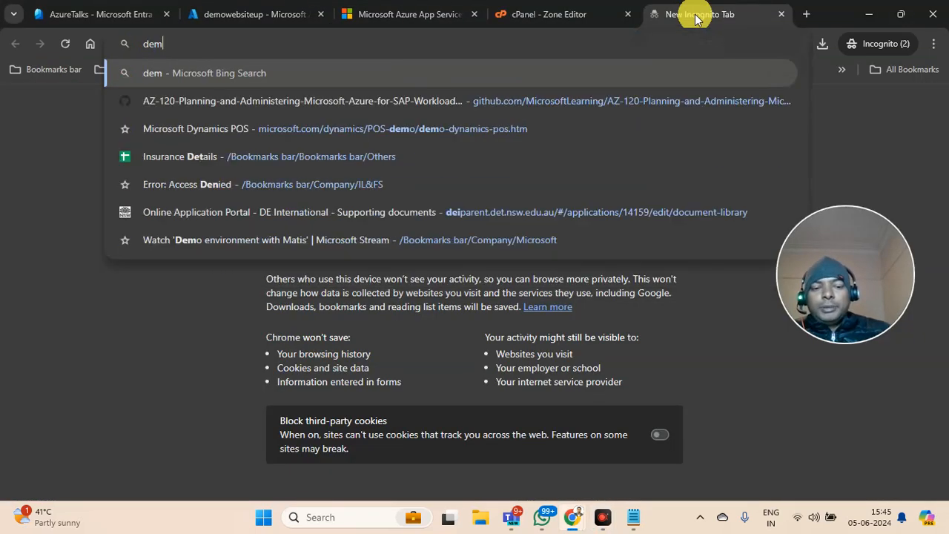
type("o.umes")
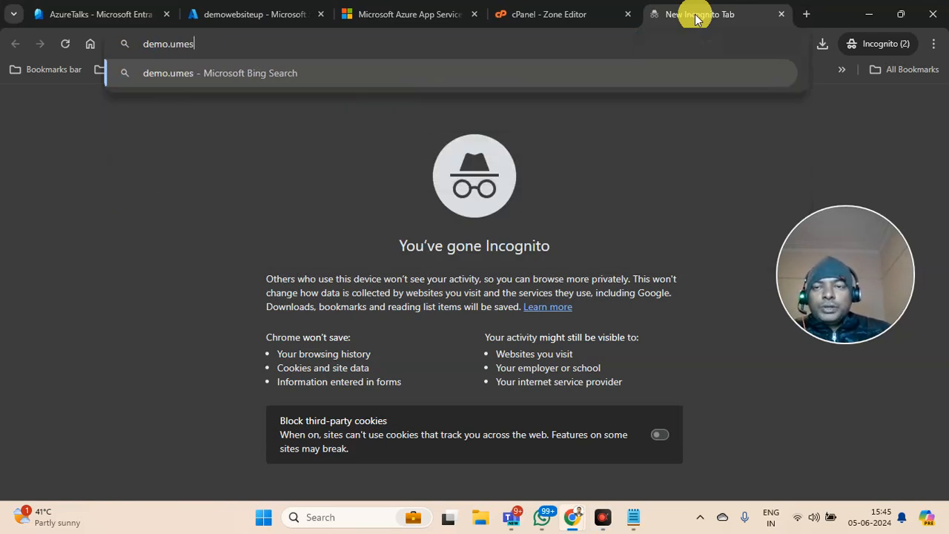
type("hpandit.com")
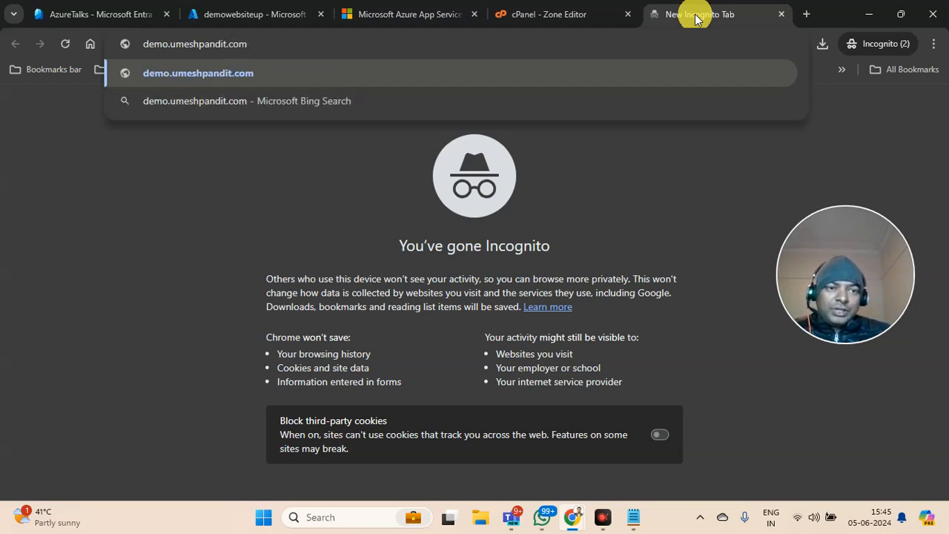
key("Return")
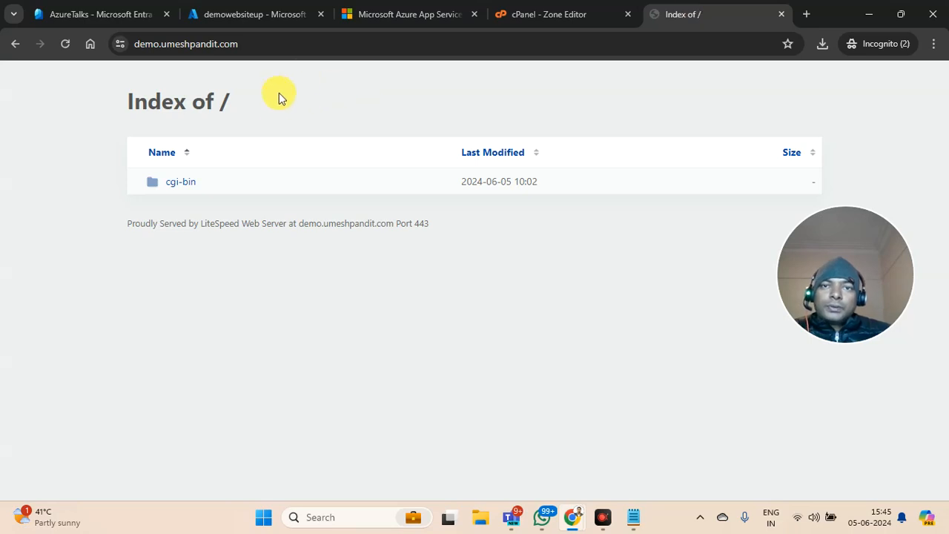
left_click(321, 34)
key("Return")
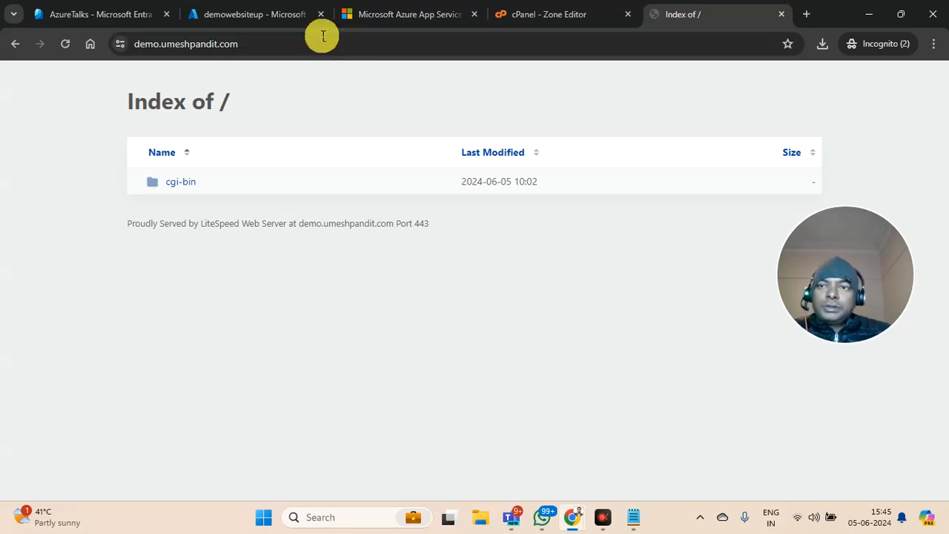
Step: Copy the demo subdomain's web address and clear the address field
left_click(315, 41)
key("ctrl+c")
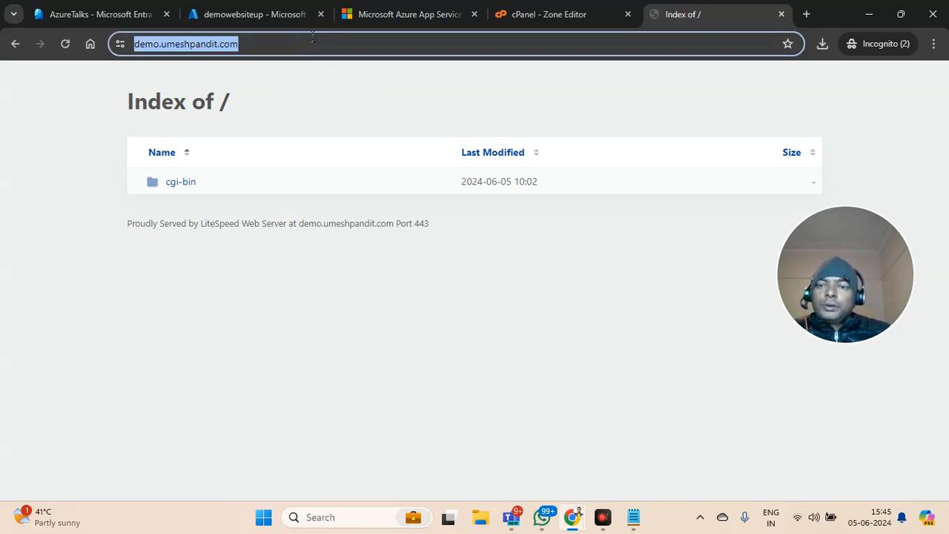
key("BackSpace")
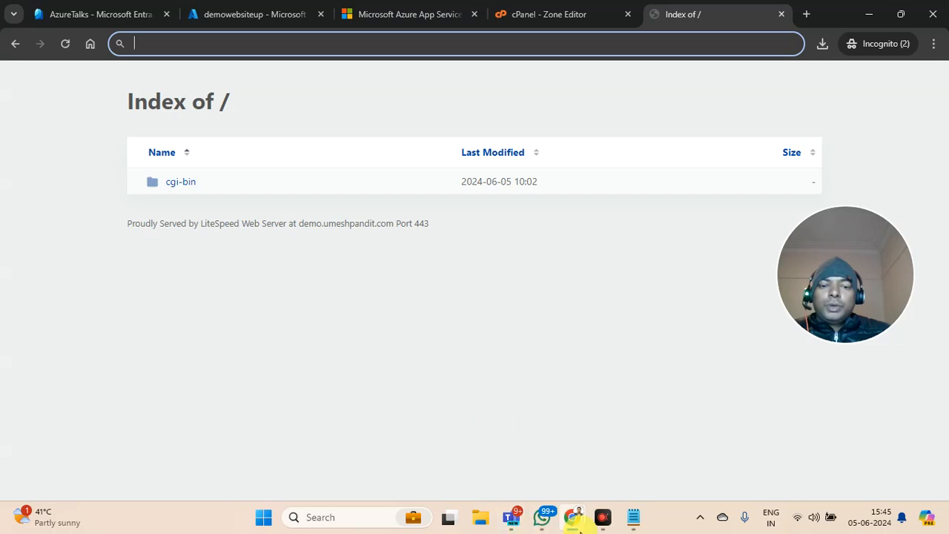
Step: Launch Microsoft Edge and load the copied demo subdomain address there
key("super")
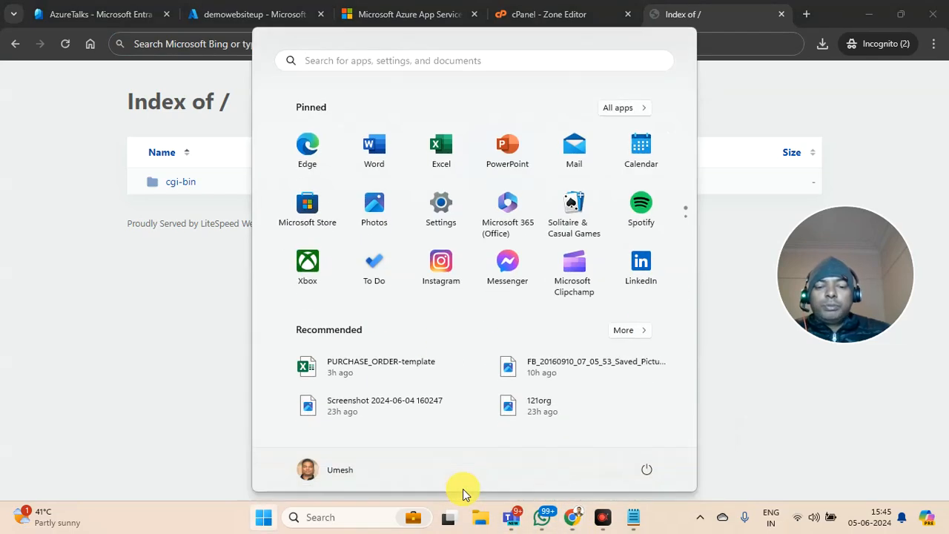
type("bing")
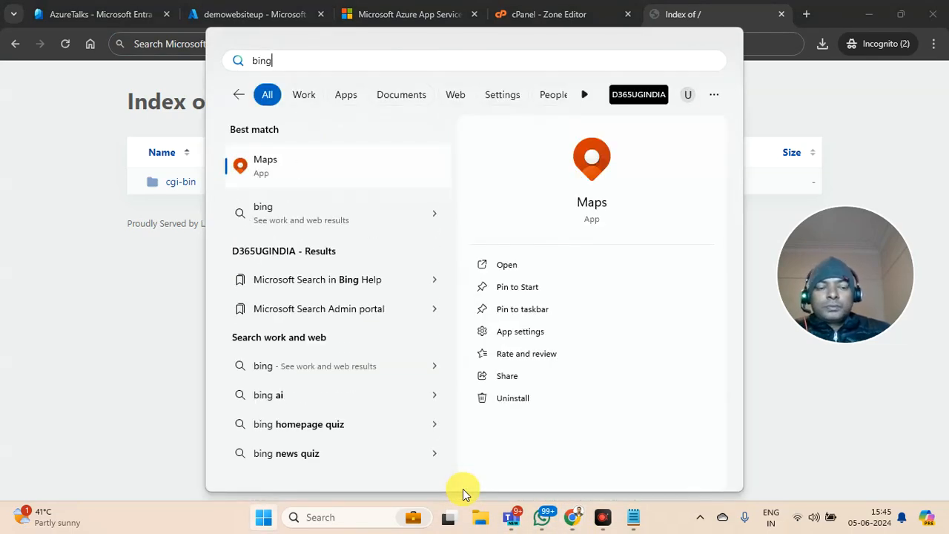
key("BackSpace")
key("BackSpace")
key("BackSpace")
key("BackSpace")
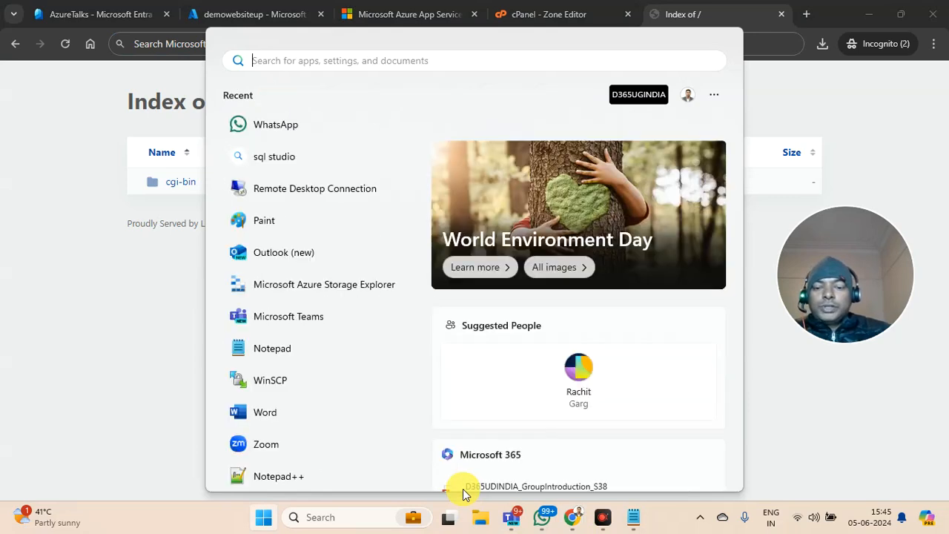
type("ed")
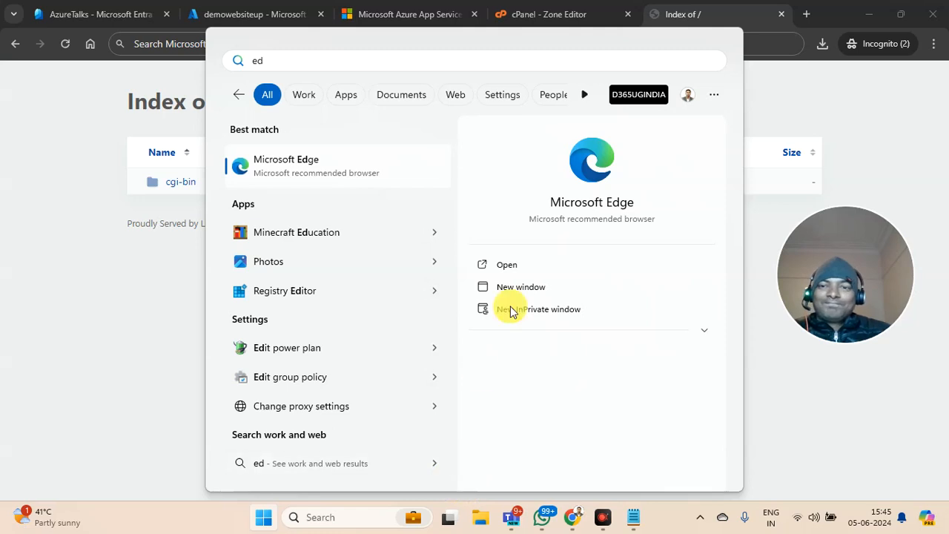
left_click(346, 176)
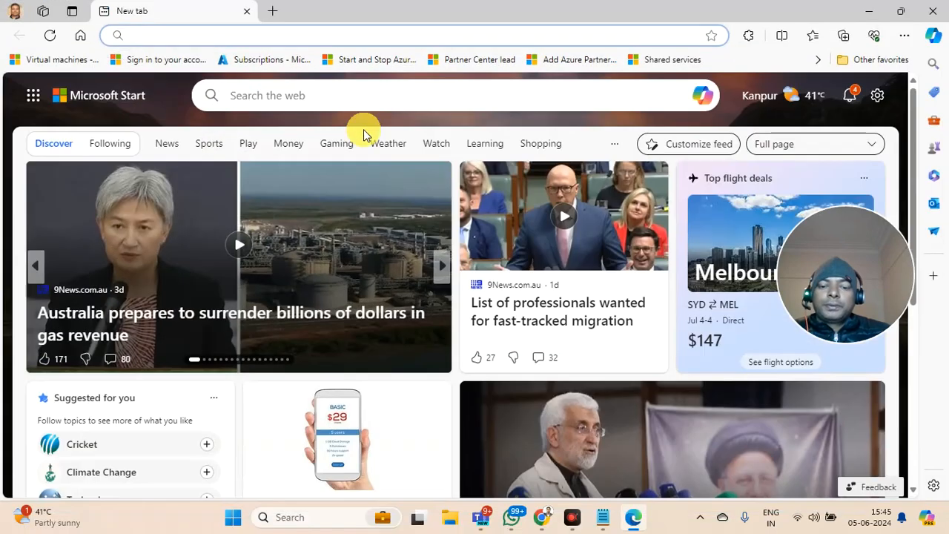
key("ctrl+v")
key("Return")
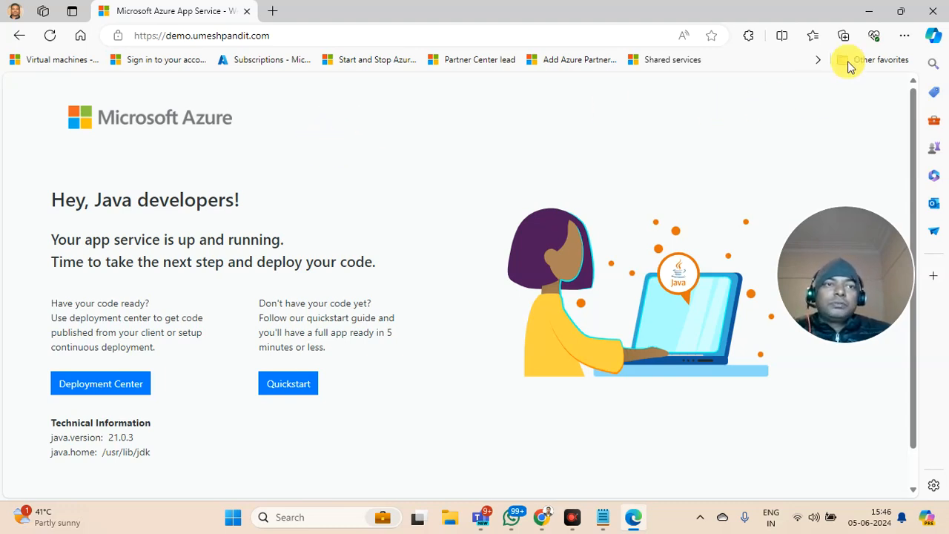
Step: Minimize Edge to return to the Chrome window and reload the demo subdomain's page
left_click(874, 17)
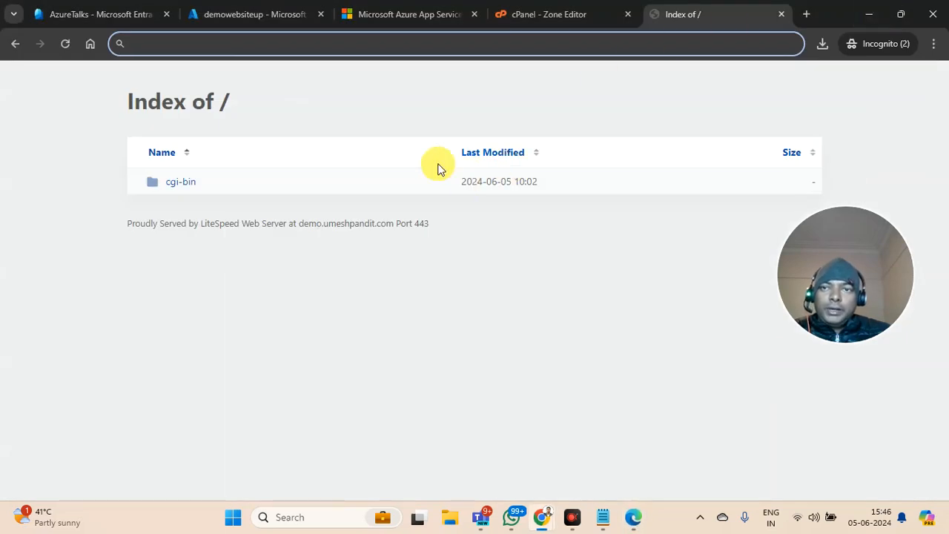
left_click(63, 43)
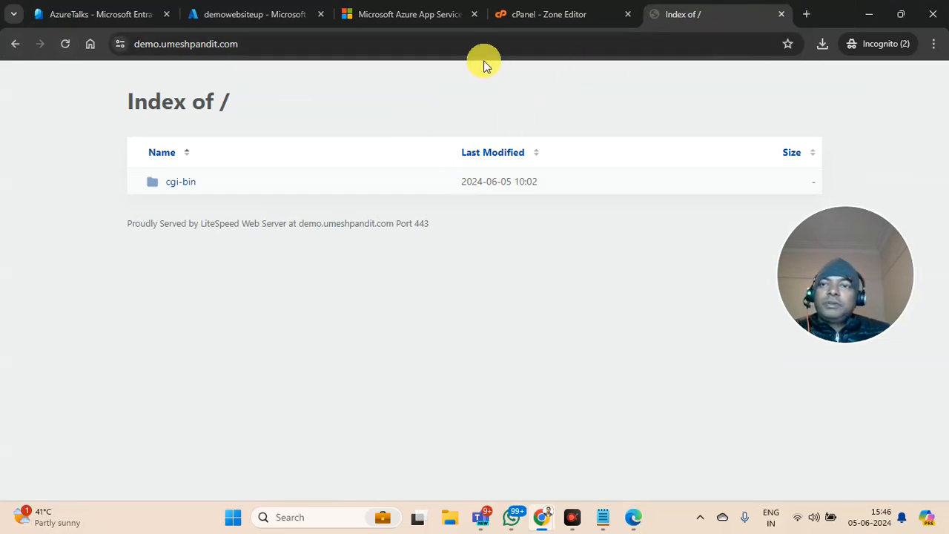
Step: Close the demo subdomain's page and return to the demowebsiteup web app in the Azure portal
left_click(783, 14)
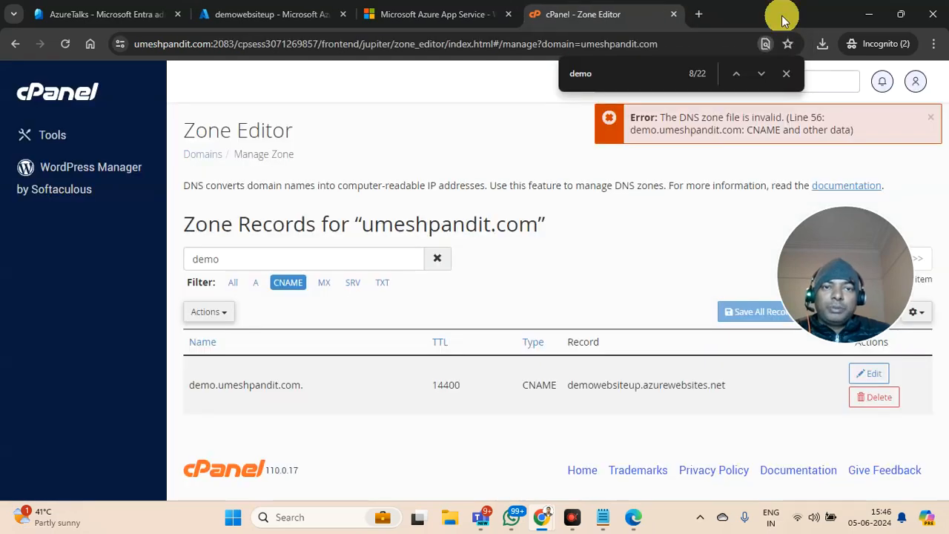
left_click(393, 15)
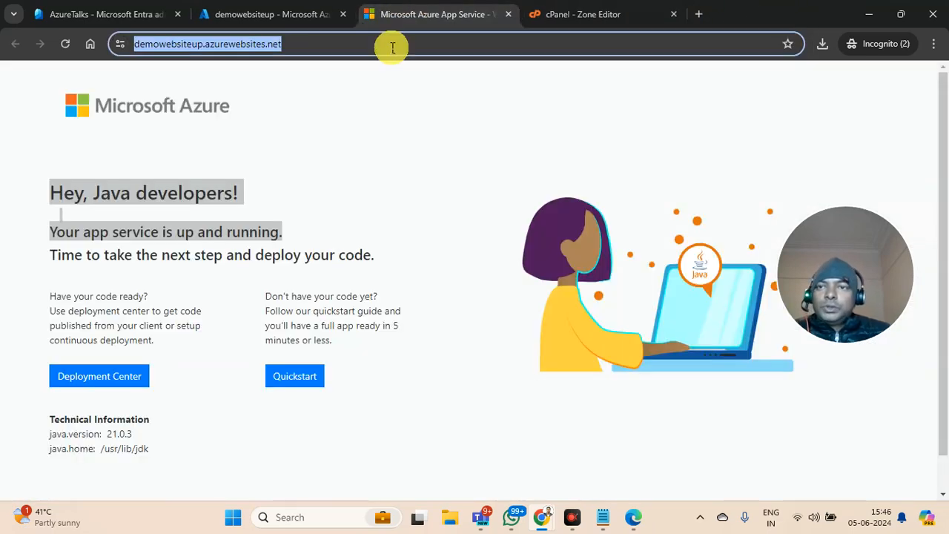
left_click(243, 14)
scroll(259, 328, "down", 3)
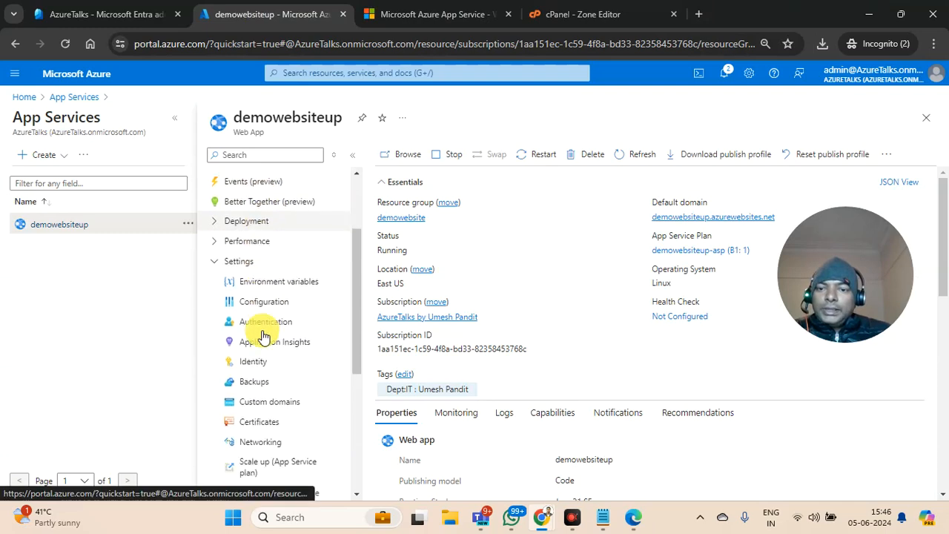
scroll(245, 297, "up", 2)
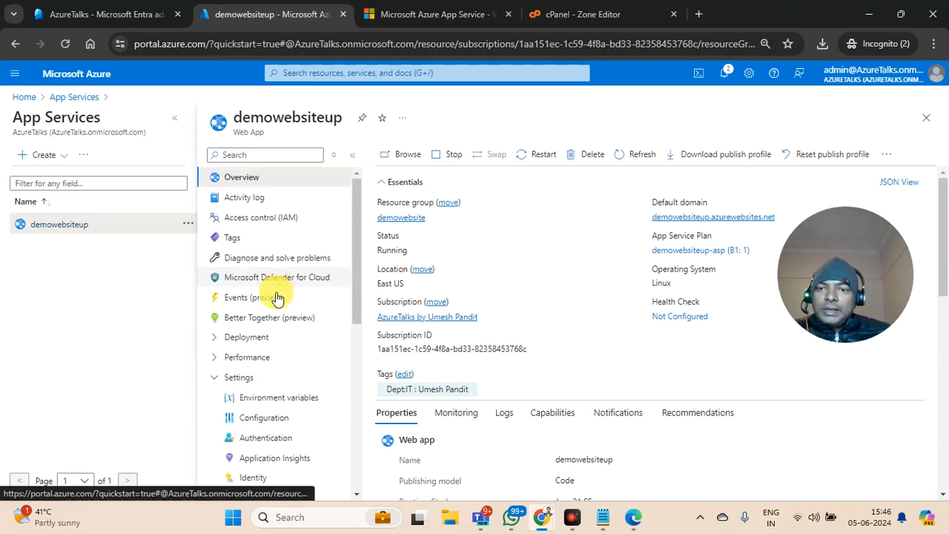
Step: Open the Advanced Tools of the demowebsiteup web app and launch its Kudu site in a new tab
left_click(214, 337)
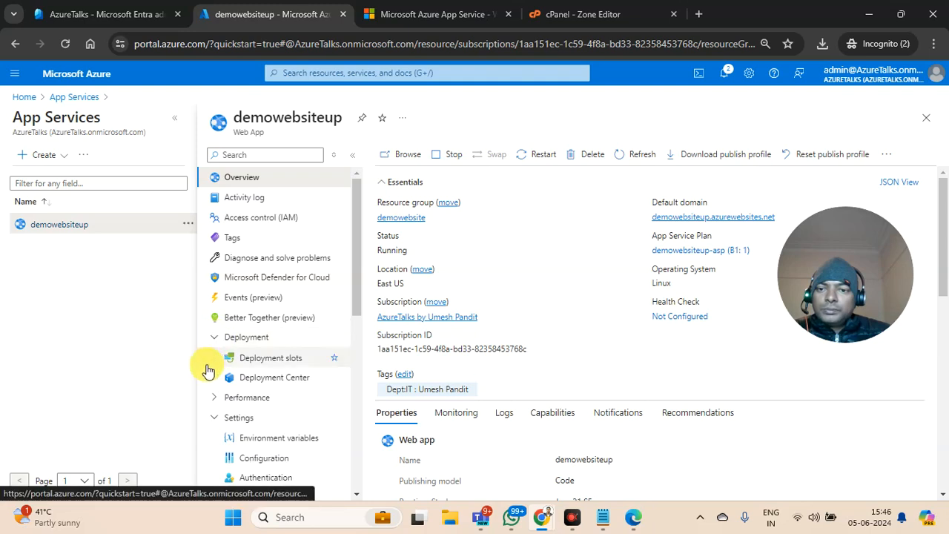
scroll(250, 328, "down", 3)
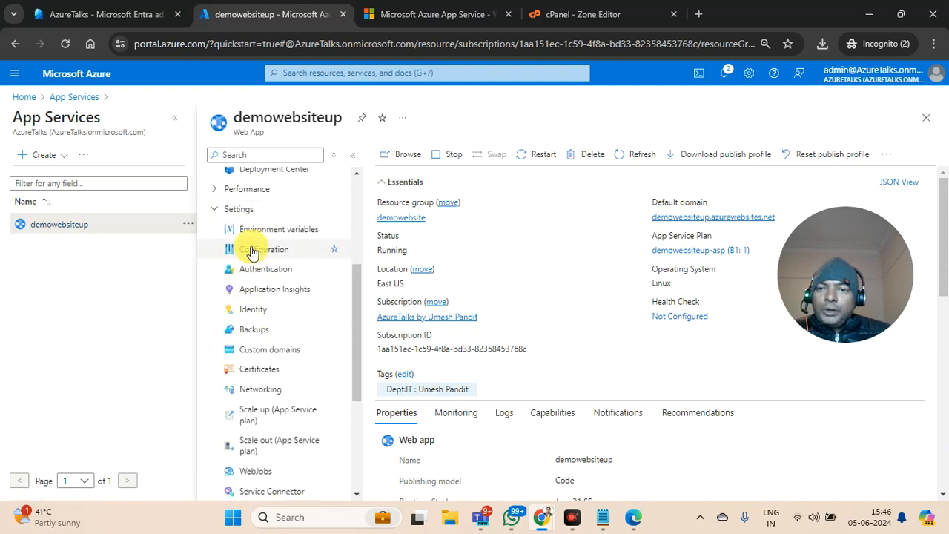
left_click(208, 213)
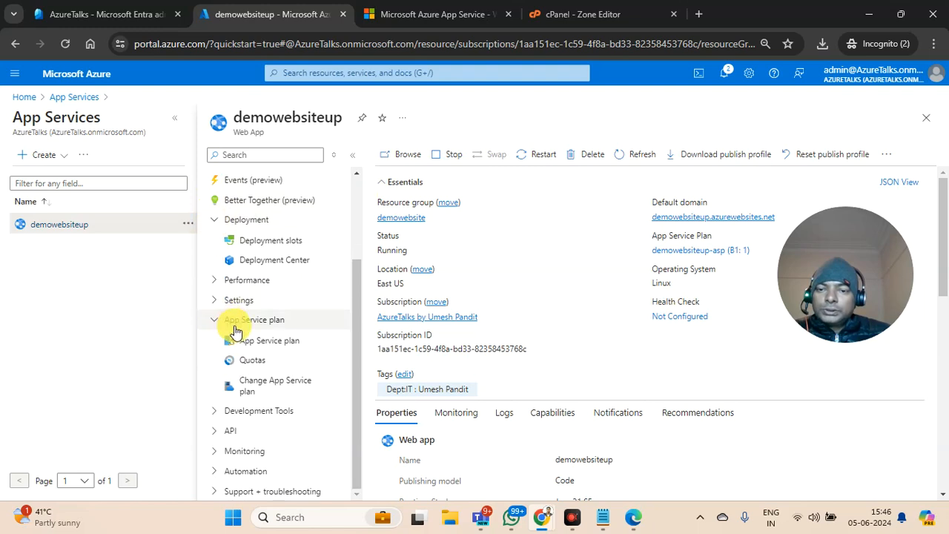
left_click(223, 411)
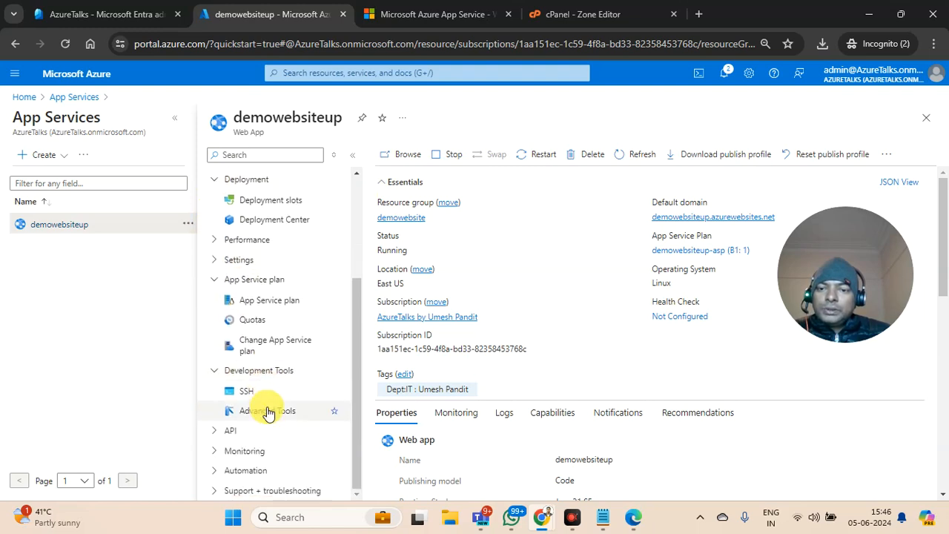
left_click(269, 416)
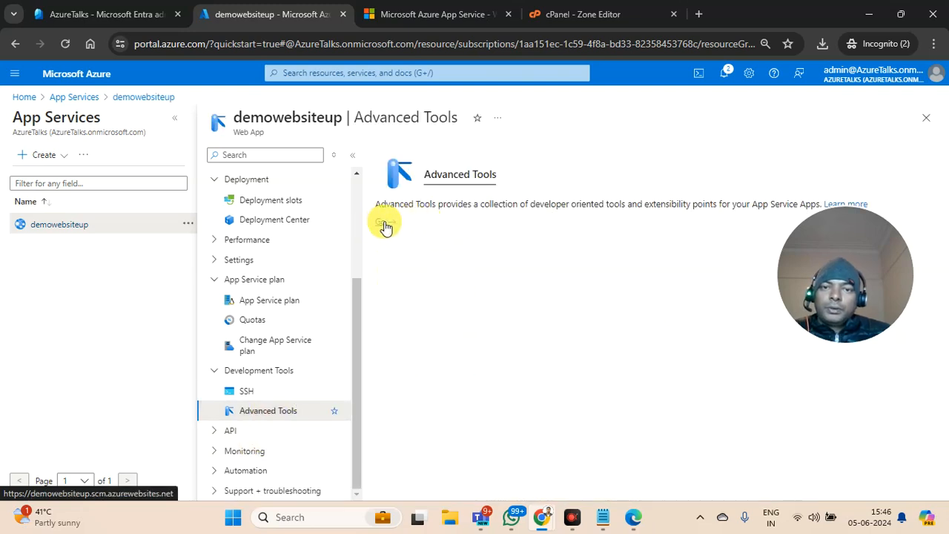
left_click(383, 222)
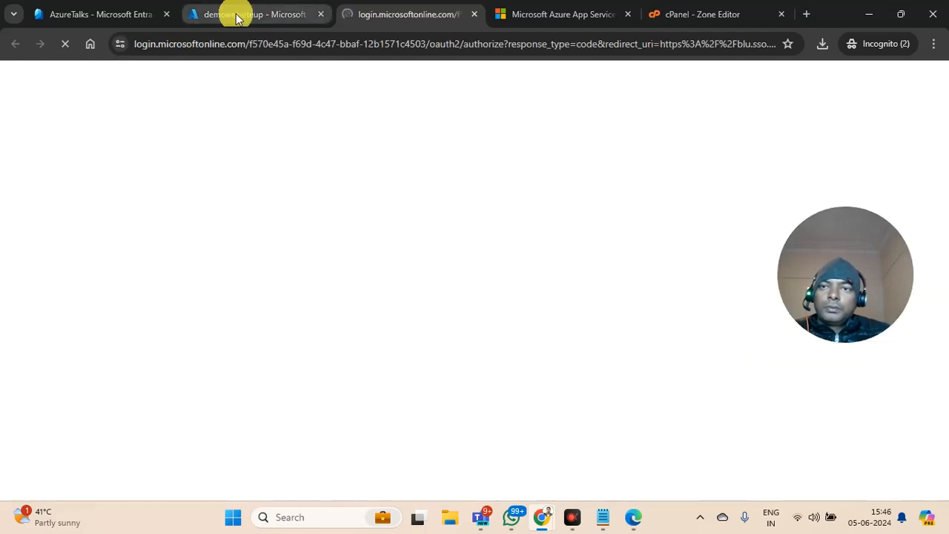
Step: Reload the demowebsiteup.azurewebsites.net page, close its tab and switch to the Kudu site
left_click(237, 15)
left_click(397, 18)
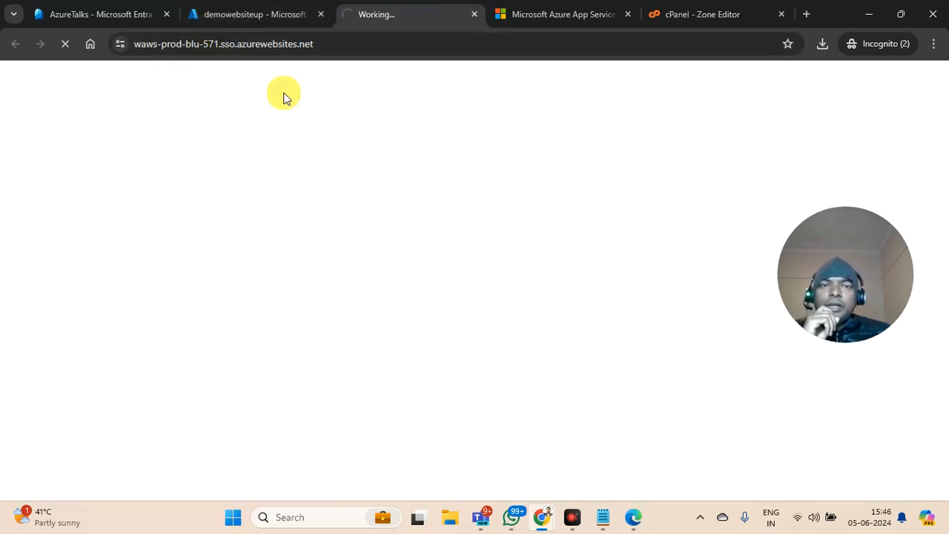
left_click(565, 15)
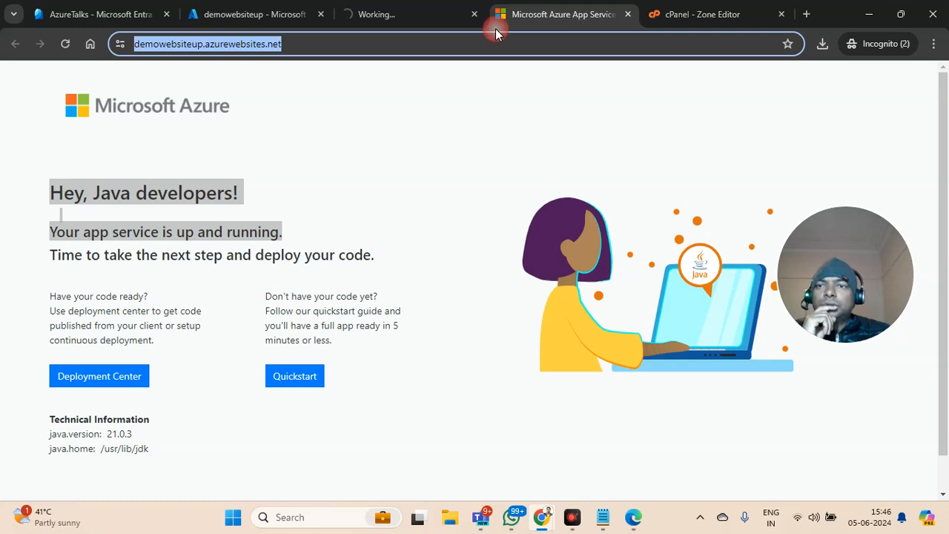
left_click(65, 44)
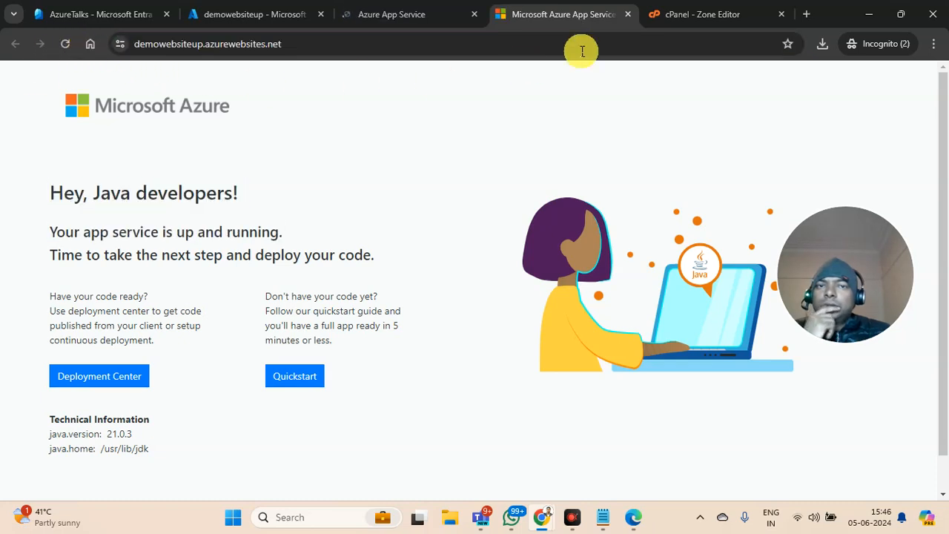
left_click(627, 15)
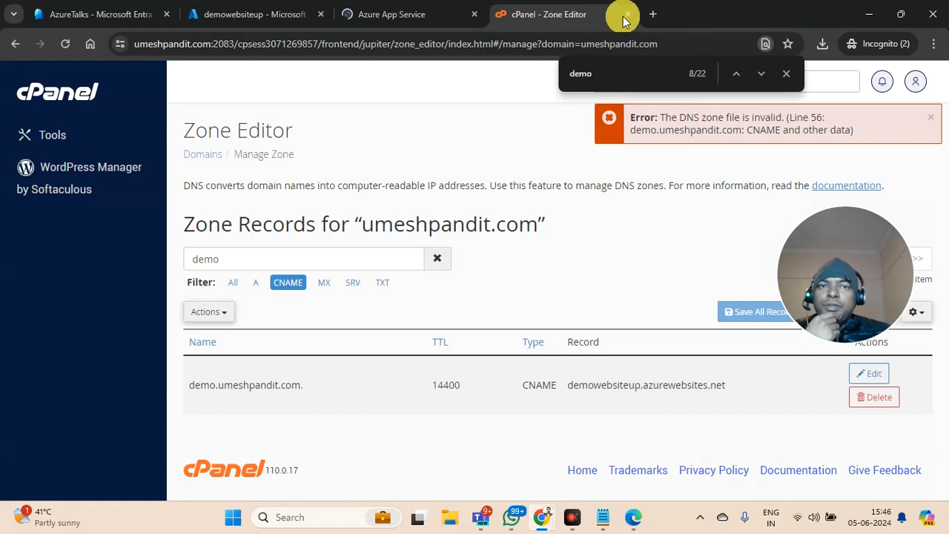
left_click(387, 18)
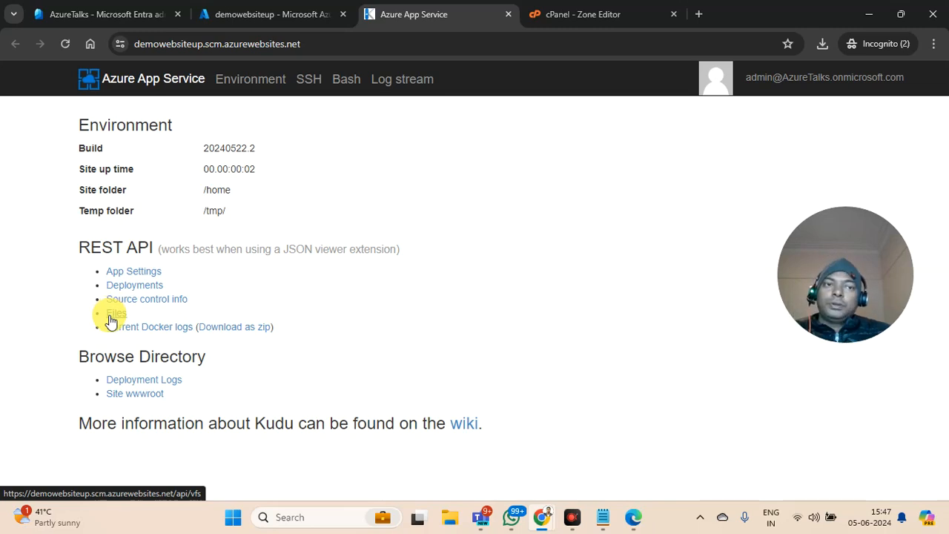
Step: Examine the app settings, connection strings and variables in Kudu's Environment details, and return to the Kudu home page
left_click(239, 83)
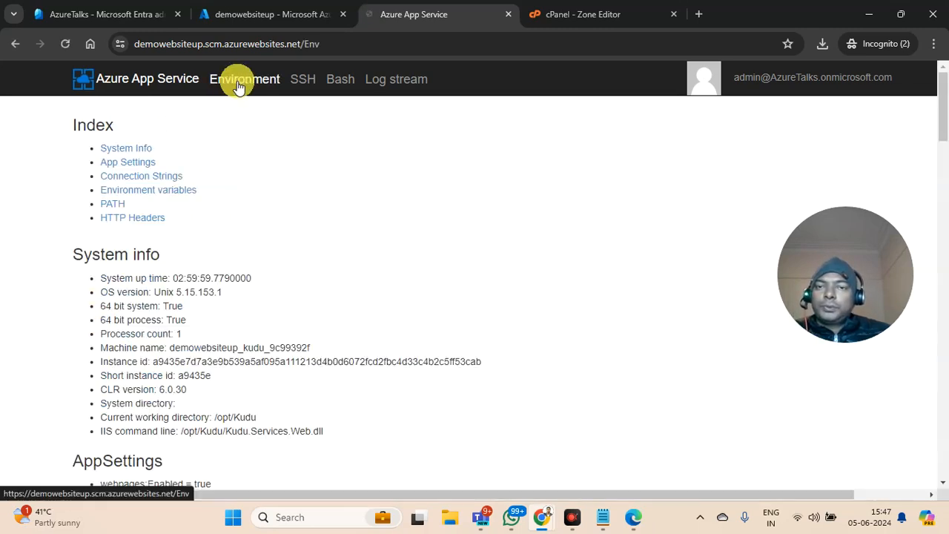
scroll(127, 275, "down", 6)
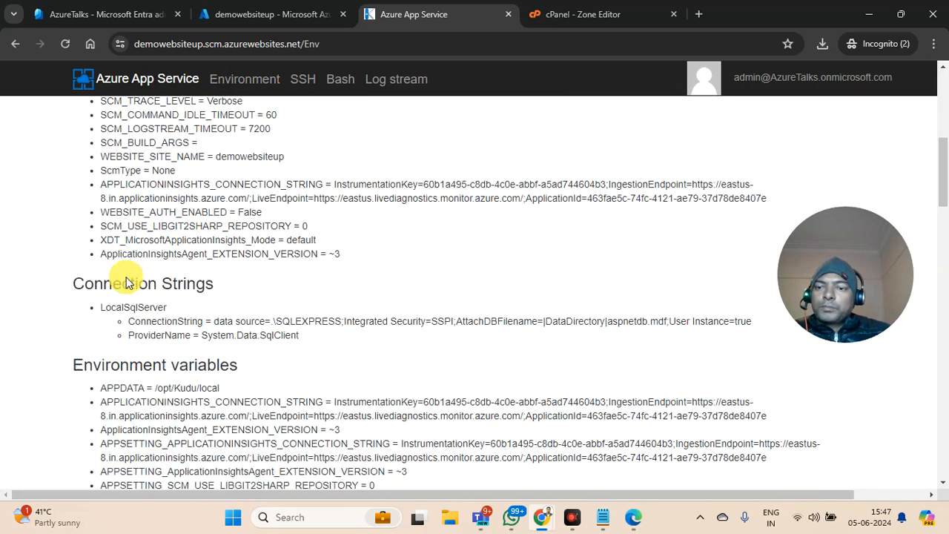
scroll(269, 288, "up", 6)
left_click(113, 78)
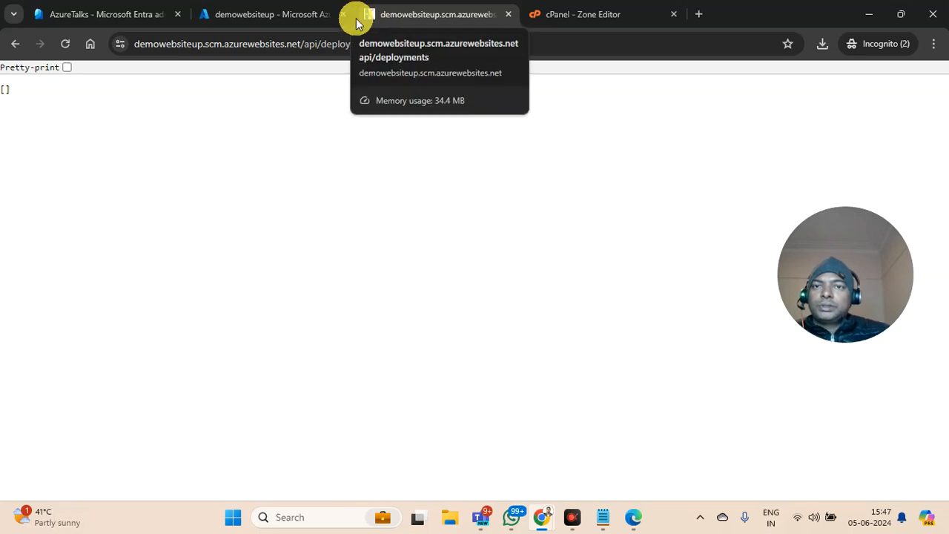
Step: Close the Kudu deployments tab and return to the demowebsiteup web app in the Azure portal
left_click(284, 18)
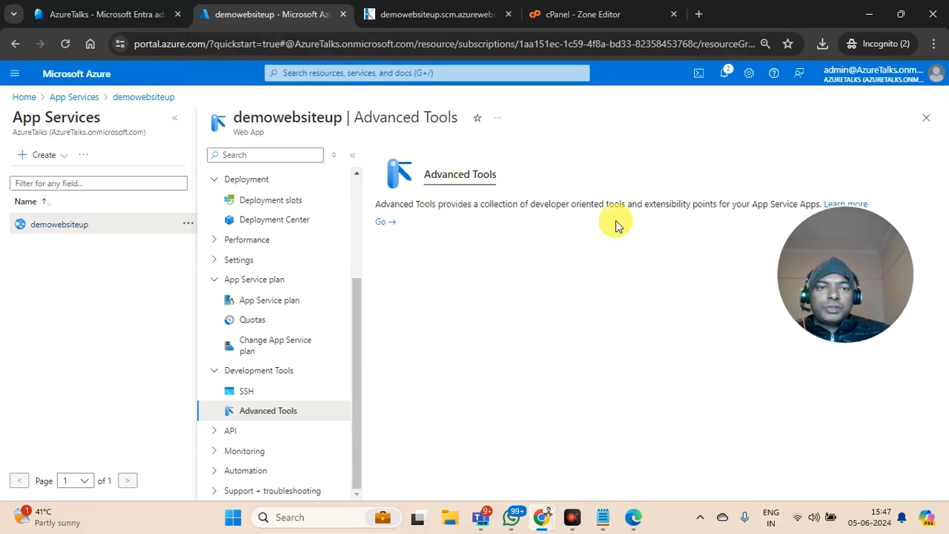
left_click_drag(845, 264, 838, 317)
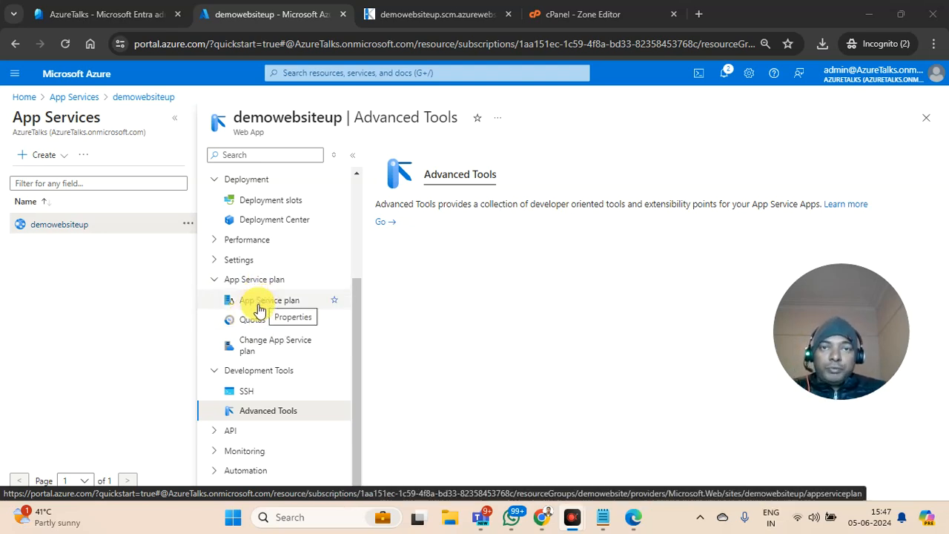
left_click(430, 14)
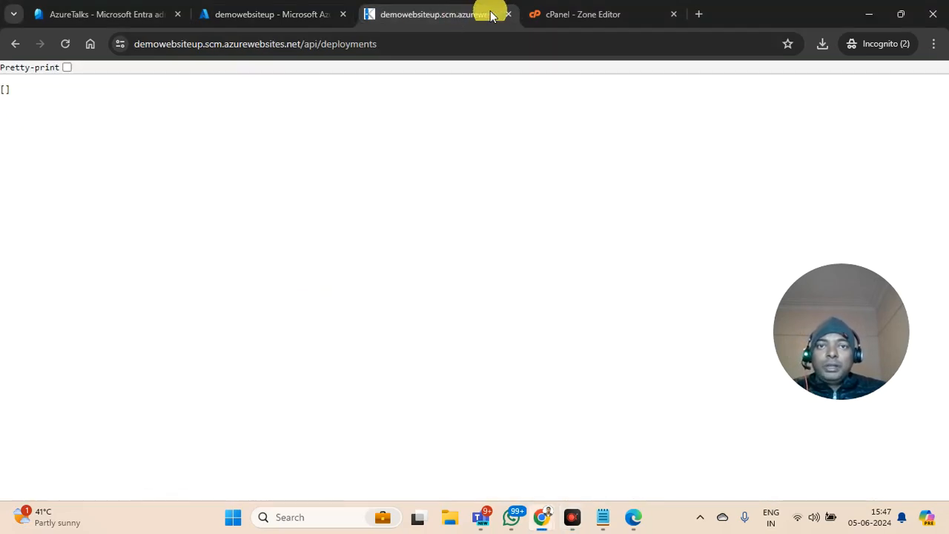
left_click(507, 15)
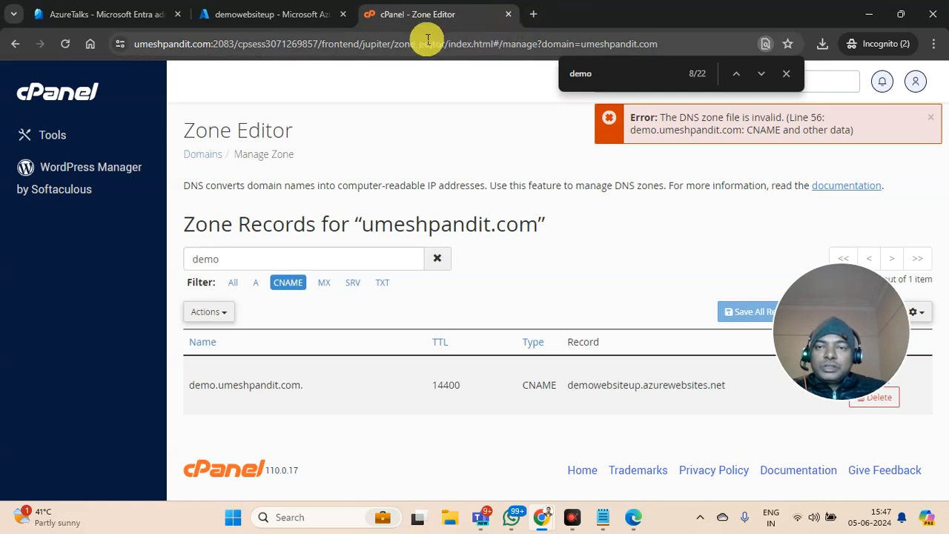
left_click(244, 15)
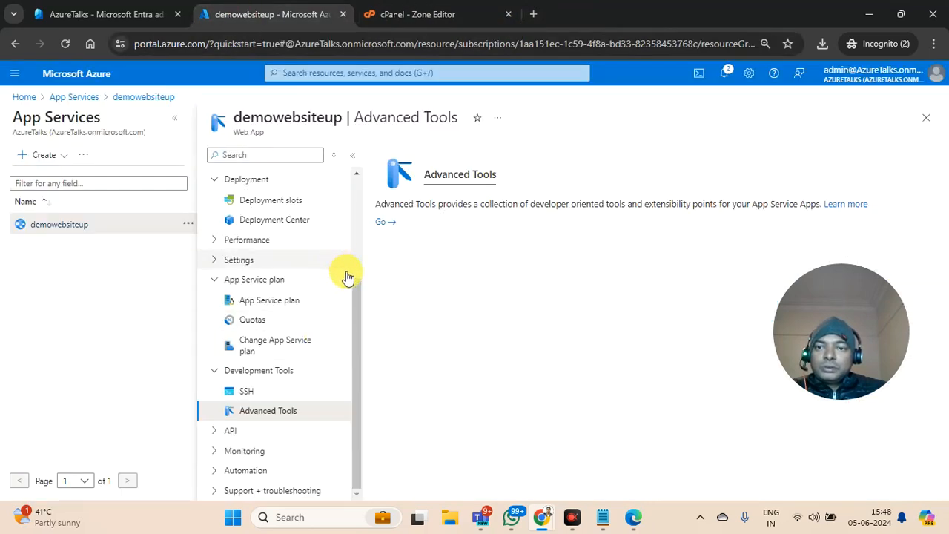
scroll(352, 265, "up", 3)
Step: Search the web for winscp in a new browser tab
left_click(445, 14)
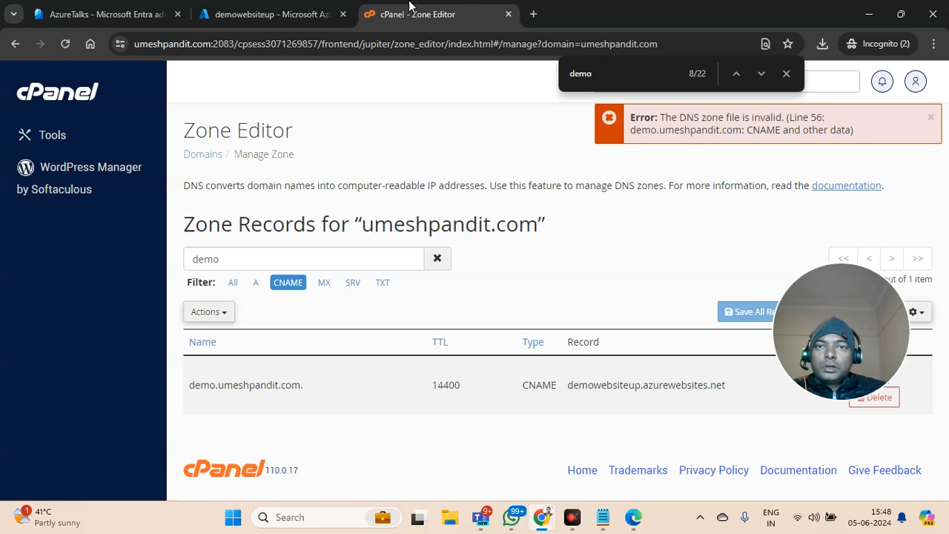
left_click(533, 14)
type("winscp")
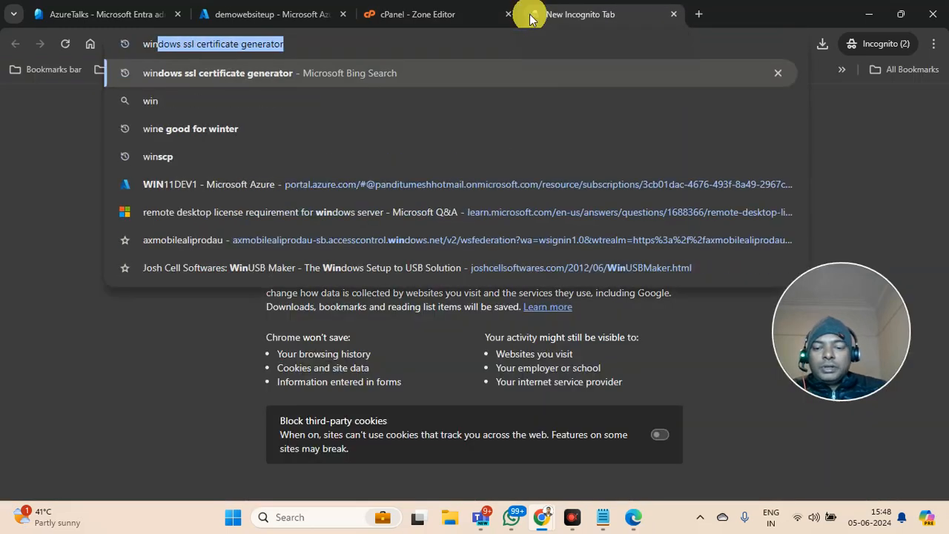
key("Return")
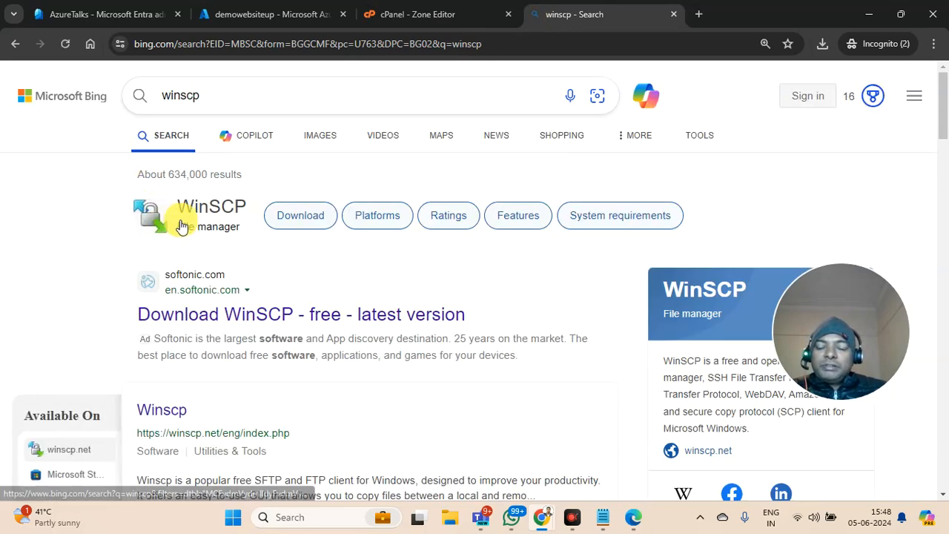
Step: Launch the WinSCP desktop app and start its upgrade to version 6.3.3
key("super")
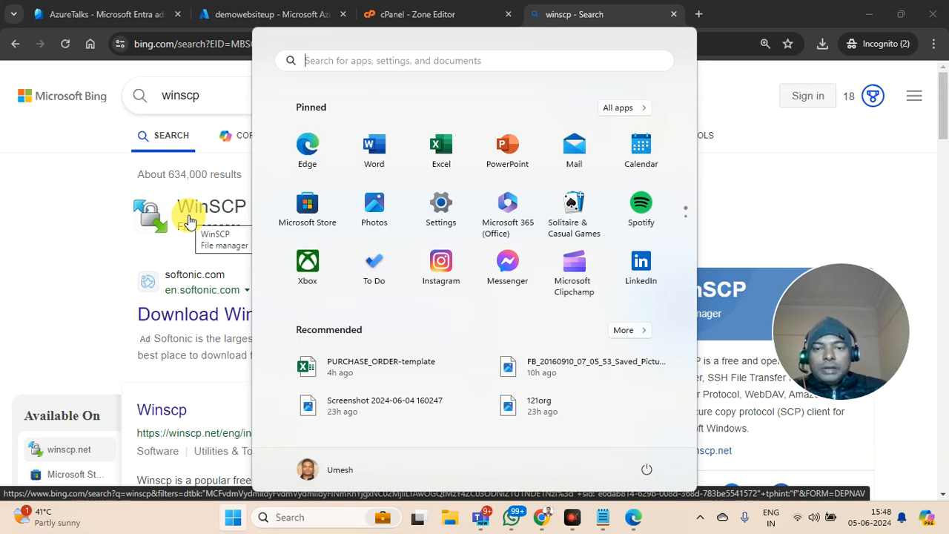
type("w")
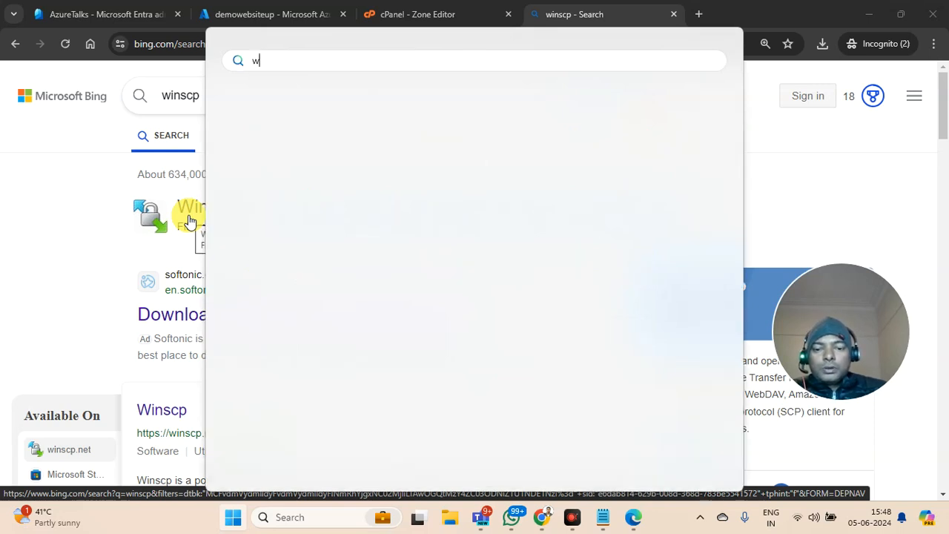
type("insc")
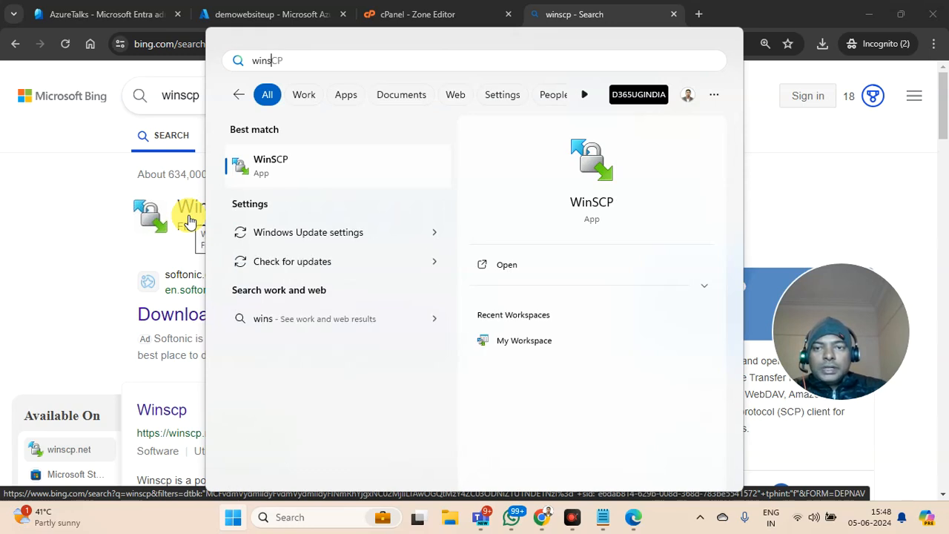
left_click(322, 171)
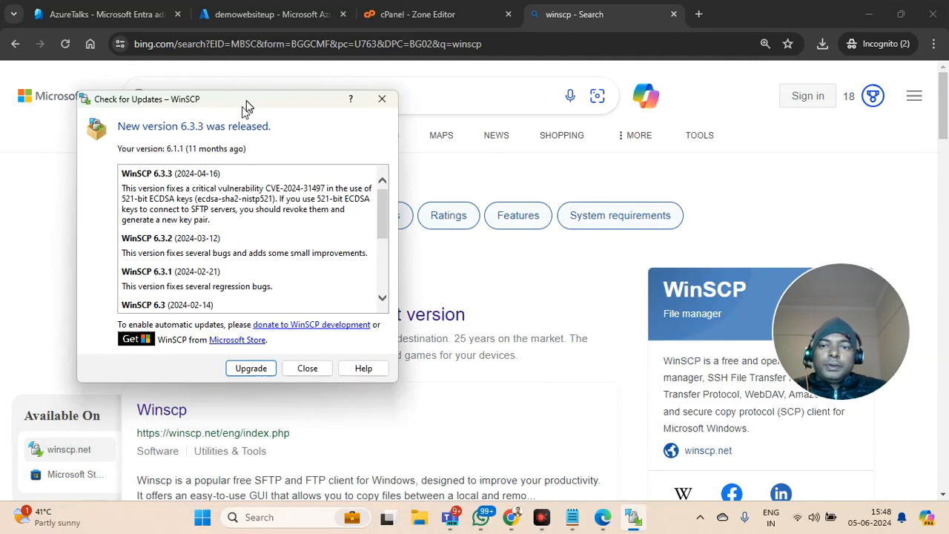
left_click(248, 361)
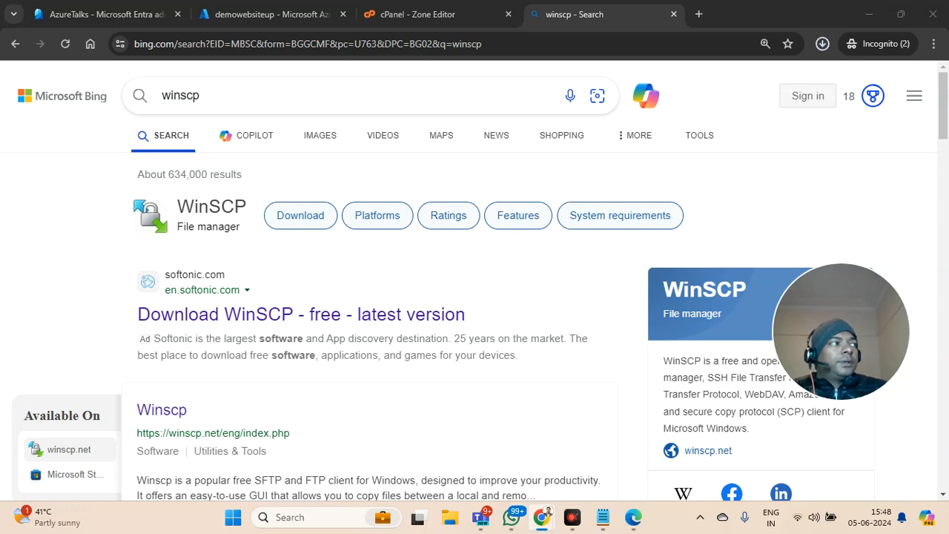
left_click(696, 113)
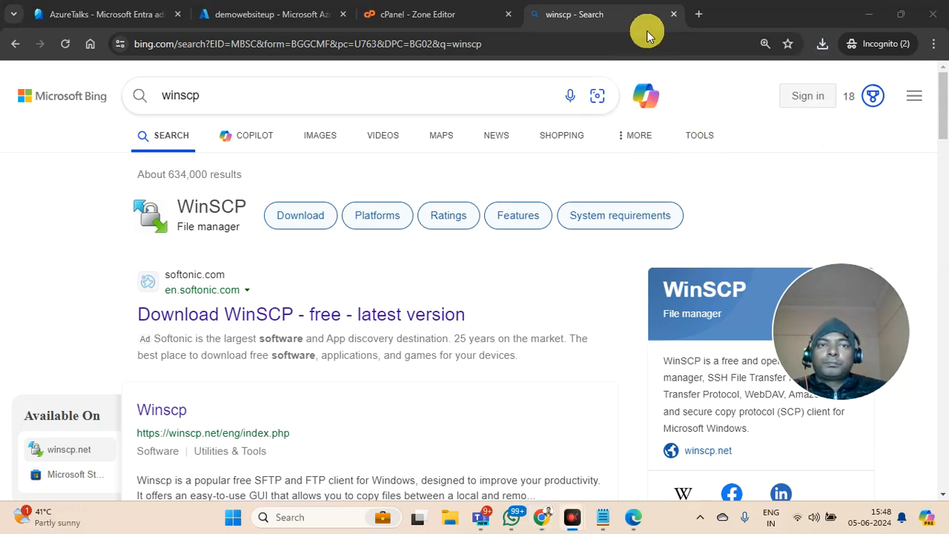
Step: Close the cPanel Zone Editor tab and return to the web app's Advanced Tools page in the Azure portal
left_click(671, 14)
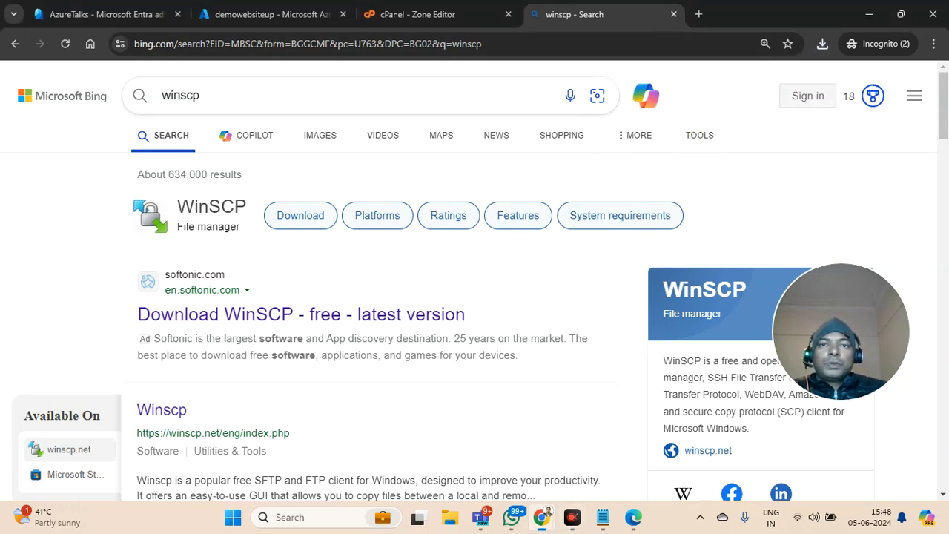
left_click(461, 19)
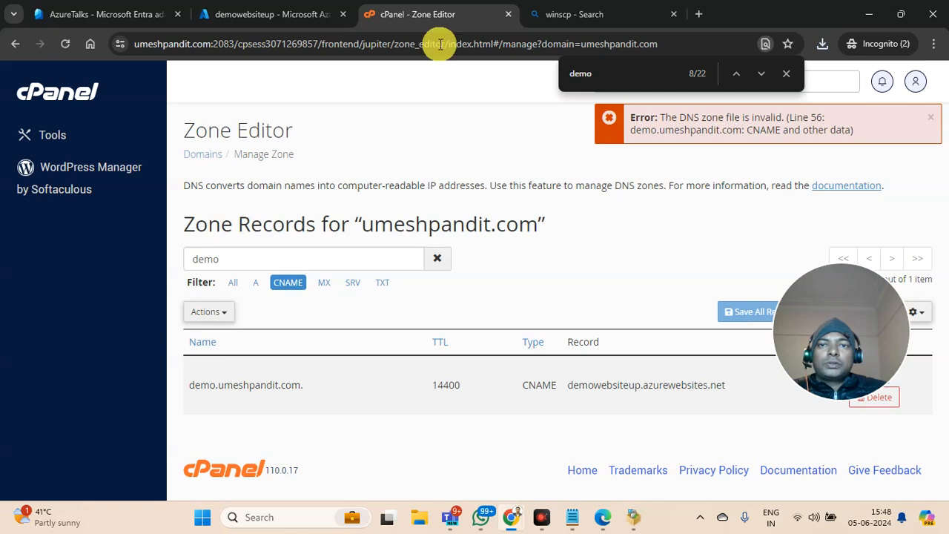
left_click(508, 14)
left_click(518, 15)
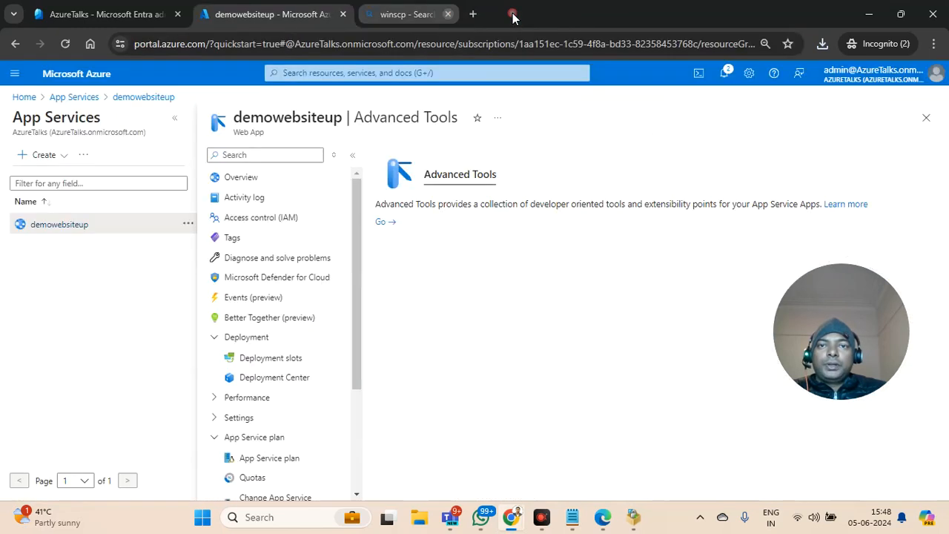
Step: Accept the licence agreement, install WinSCP 6.3.3 and finish the setup without the Getting started page, launching the program
left_click(632, 519)
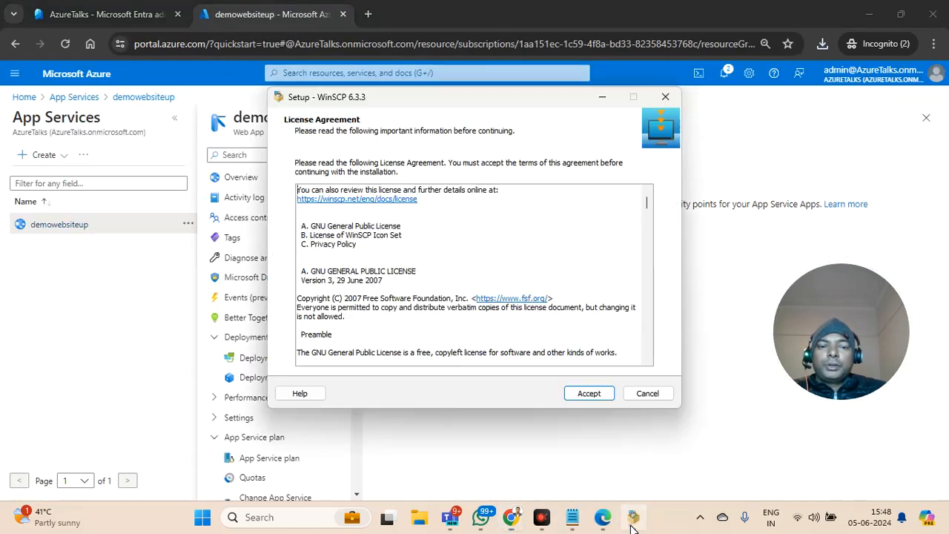
left_click(582, 396)
left_click(583, 395)
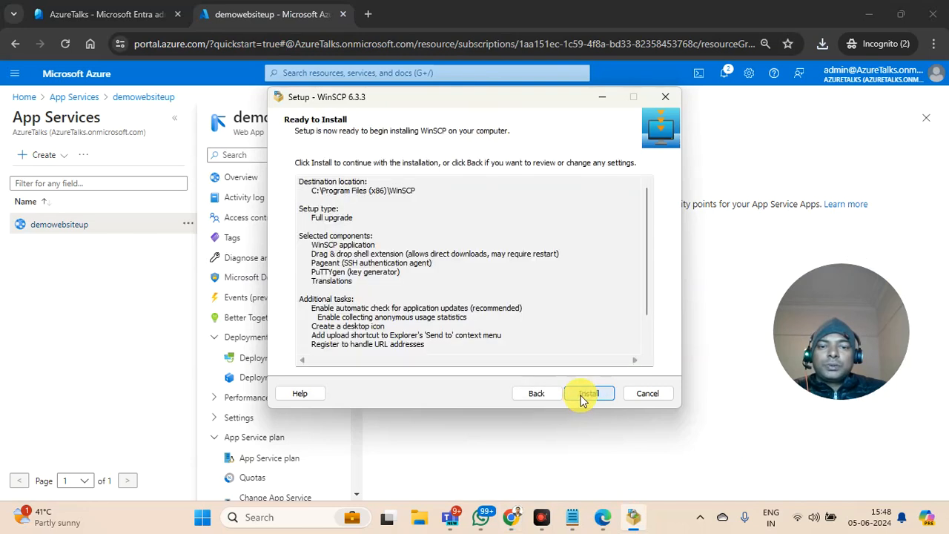
left_click(582, 395)
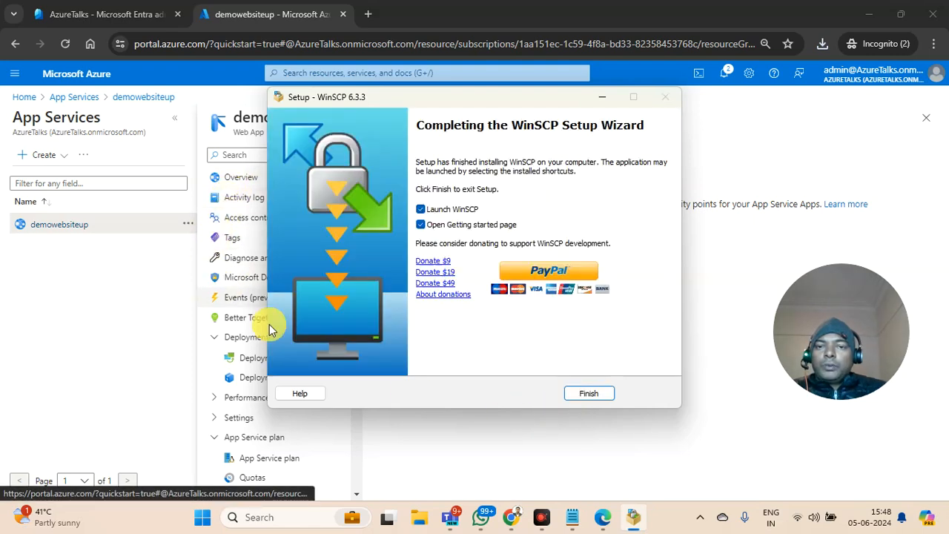
left_click(469, 225)
left_click(596, 393)
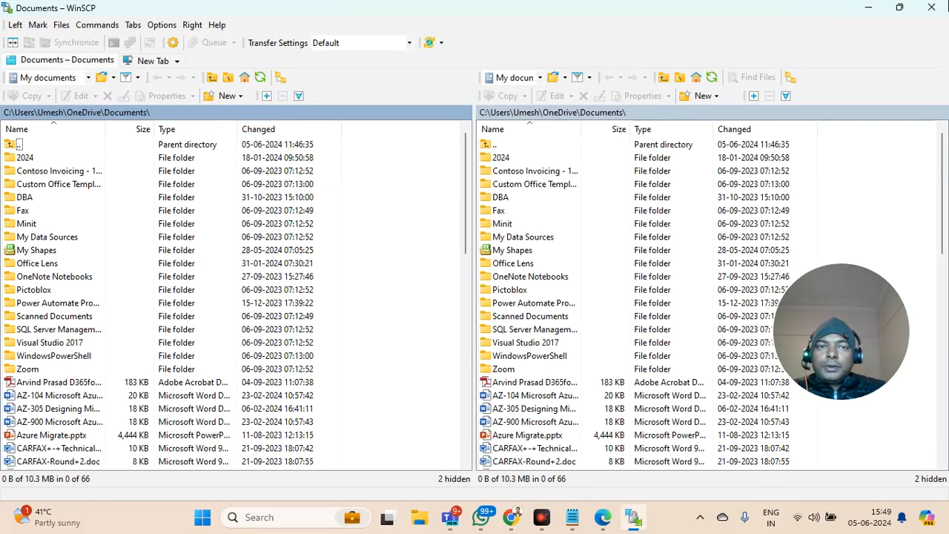
Step: Open the login form for a new site in a new WinSCP session
left_click(526, 368)
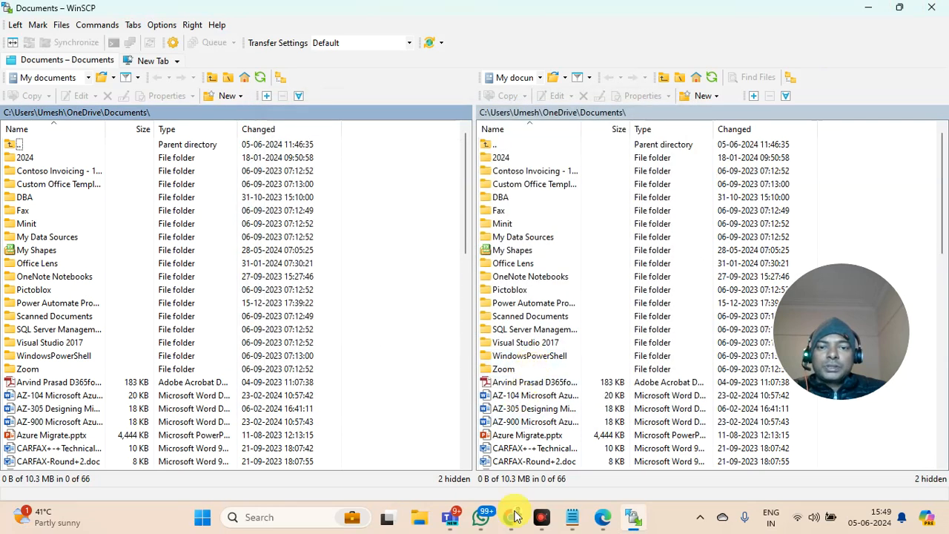
left_click(141, 61)
left_click(294, 140)
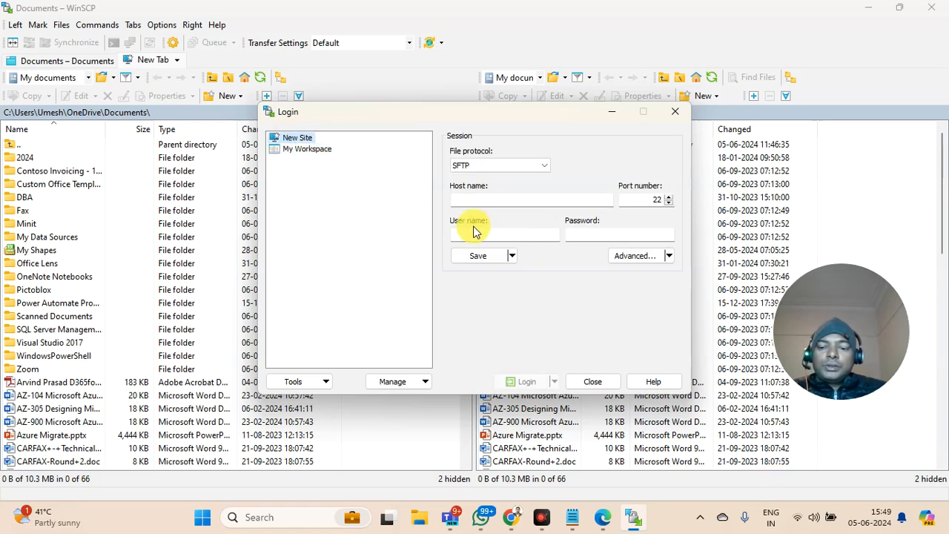
Step: Switch to the Azure portal in Chrome and show the FTPS credentials in demowebsiteup's Deployment Center
key("super+d")
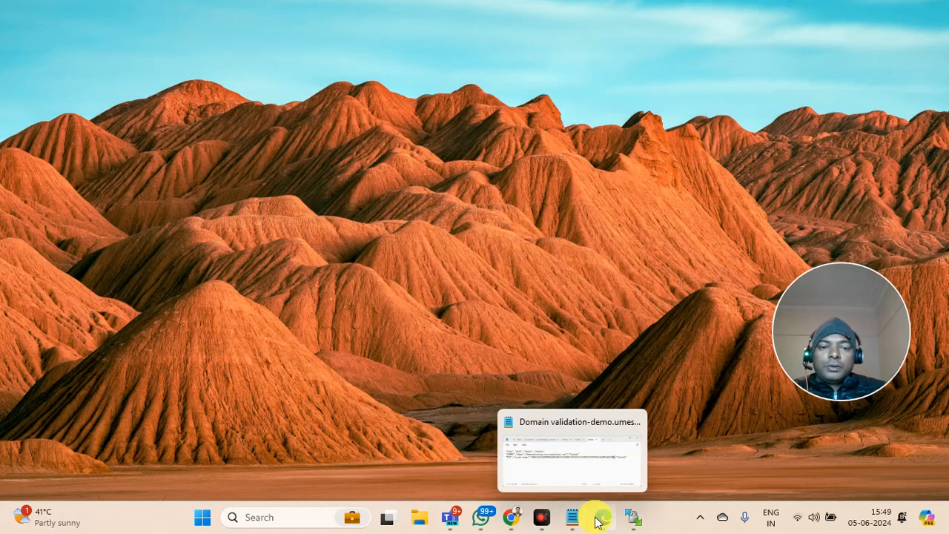
left_click(501, 512)
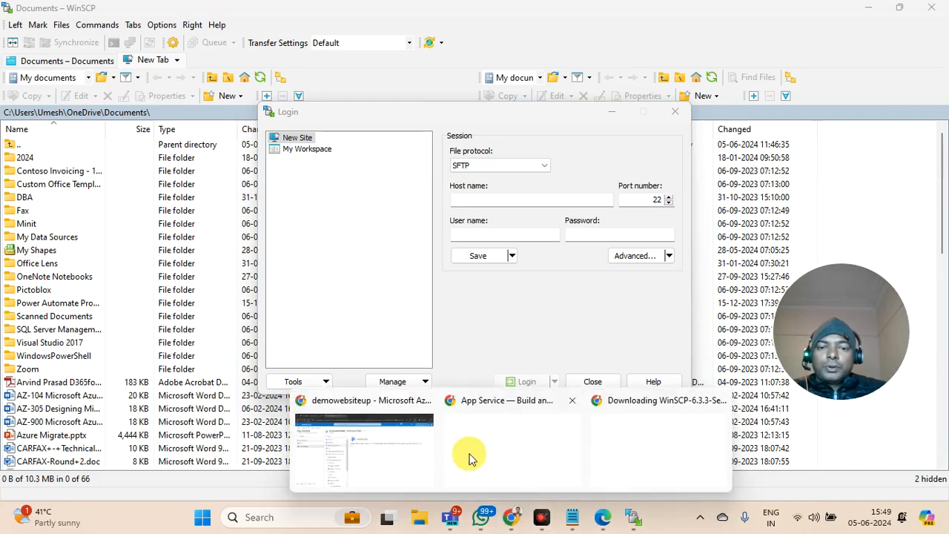
left_click(362, 442)
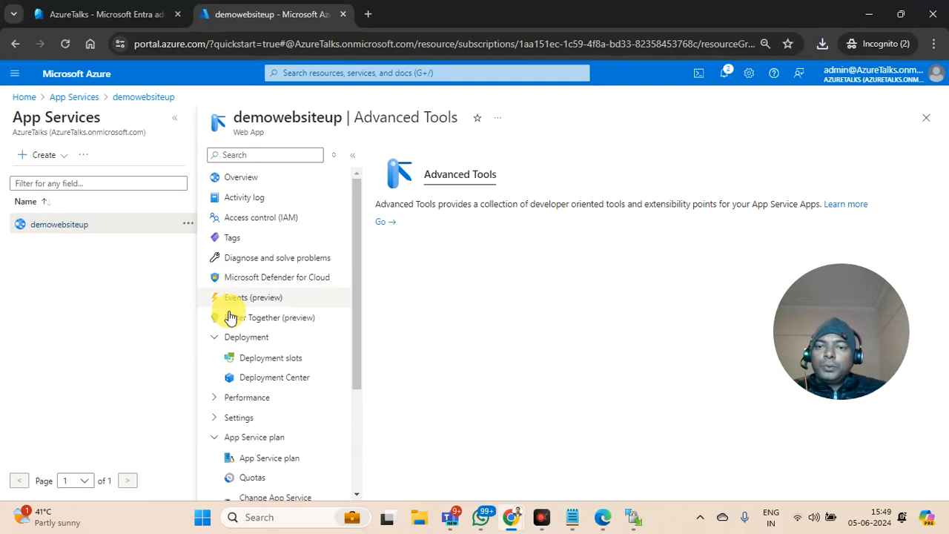
left_click(276, 378)
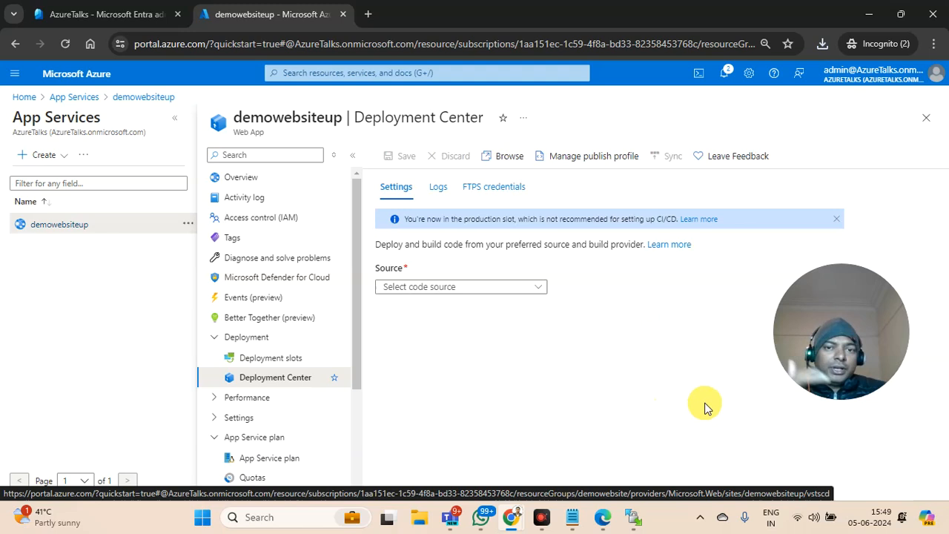
left_click(495, 190)
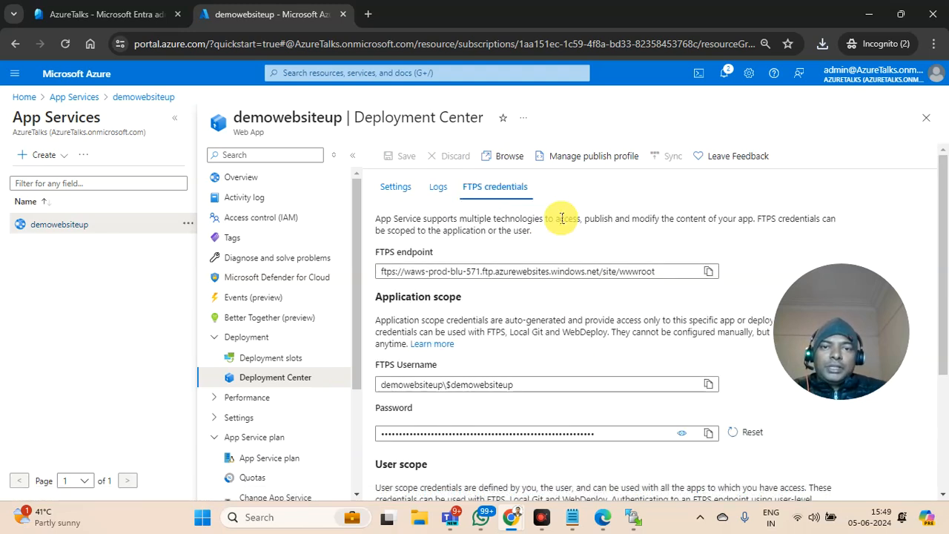
Step: Copy the FTPS endpoint from the Azure portal and paste it as the host name of the new WinSCP site
left_click(708, 273)
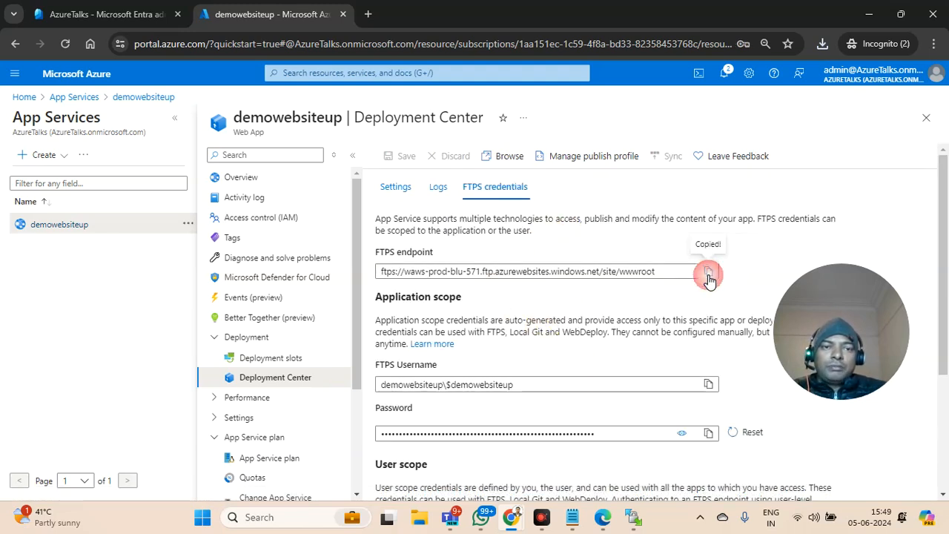
left_click(632, 517)
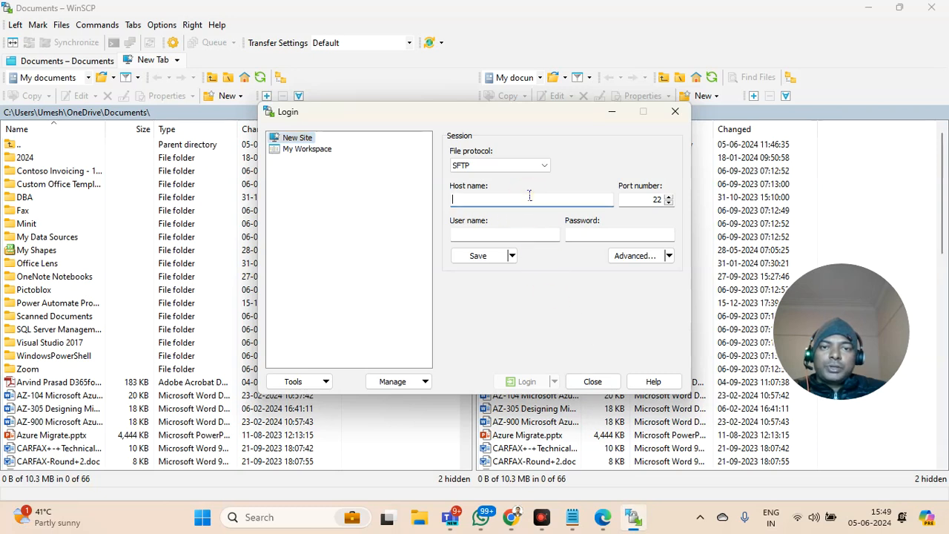
key("ctrl+v")
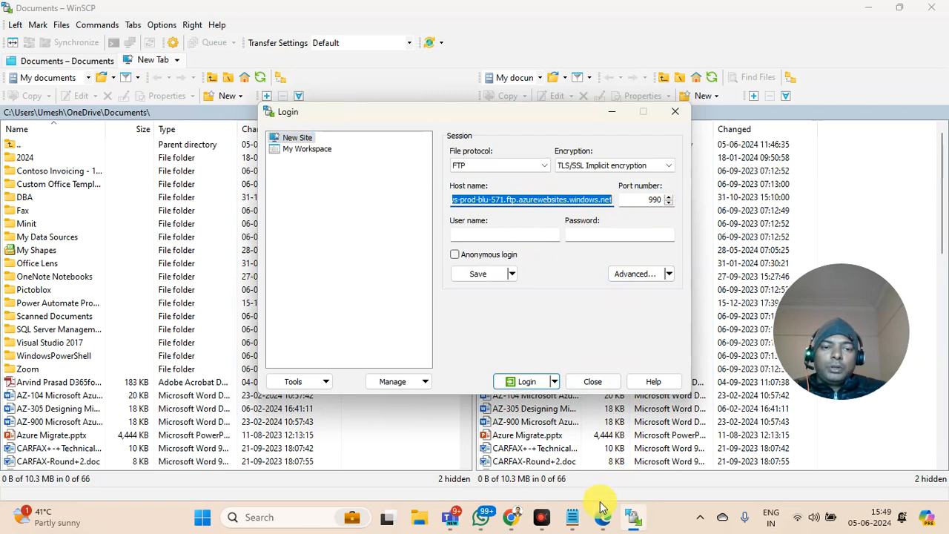
Step: Copy the application-scope FTPS username from the Azure portal and paste it as the WinSCP login's user name
mouse_move(517, 522)
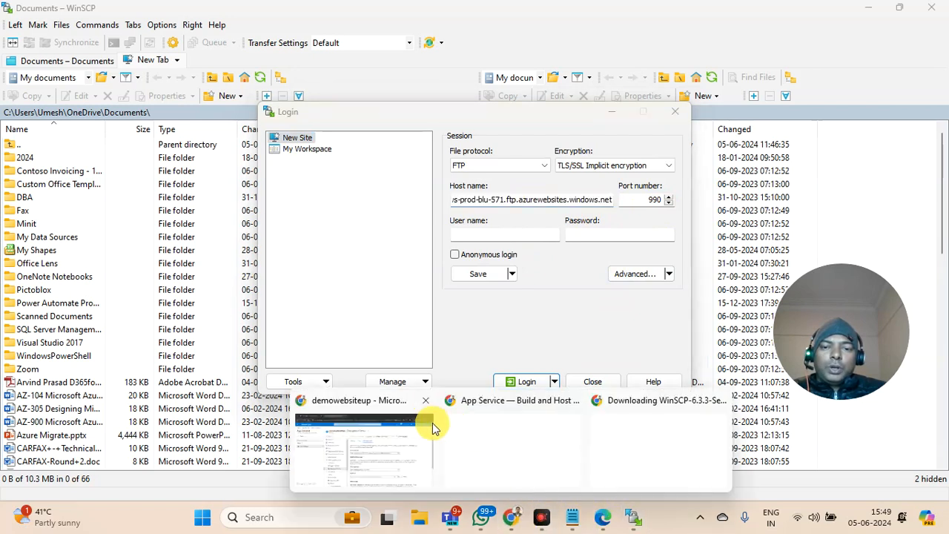
left_click(366, 447)
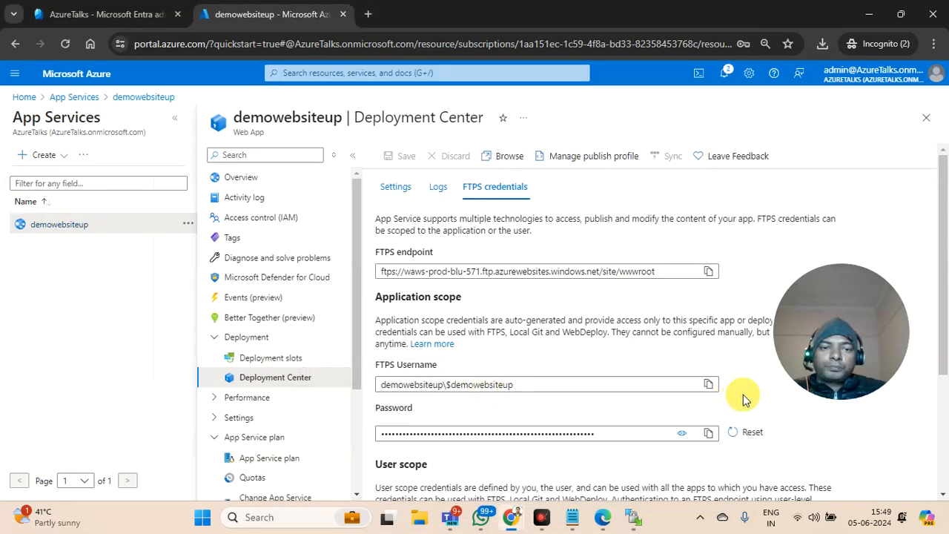
left_click(711, 390)
mouse_move(630, 516)
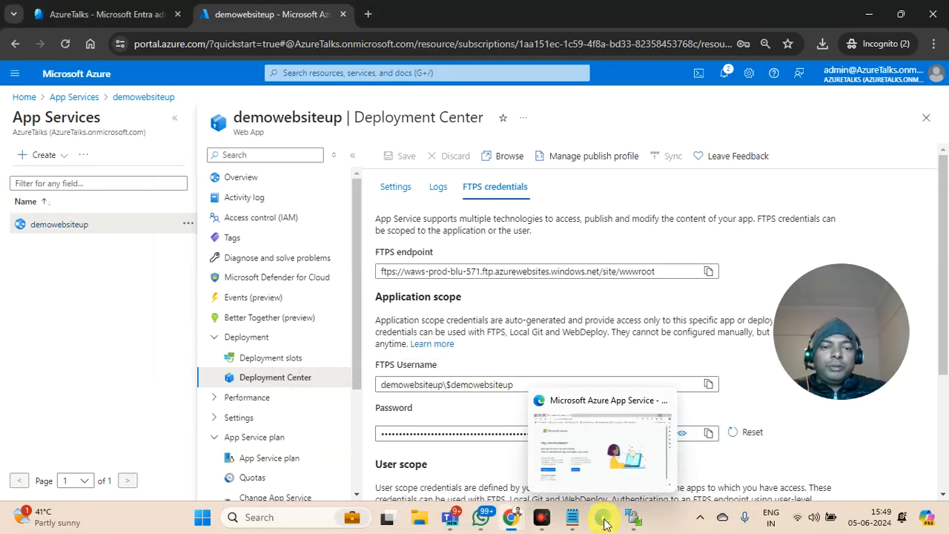
left_click(585, 390)
left_click(504, 234)
key("ctrl+v")
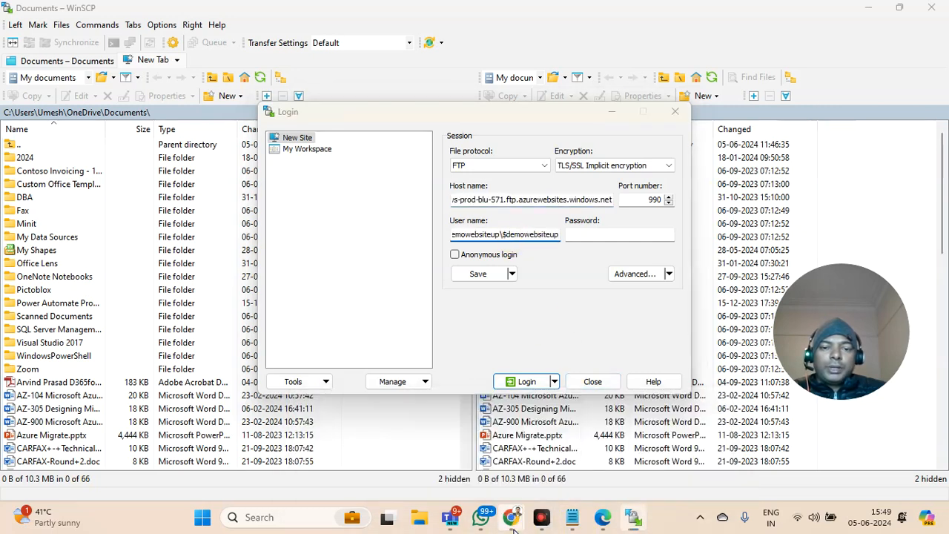
Step: Copy the application-scope FTPS password from the Azure portal into the WinSCP password field and log in to the server
mouse_move(510, 517)
left_click(438, 450)
left_click(708, 432)
mouse_move(632, 517)
left_click(617, 382)
left_click(590, 238)
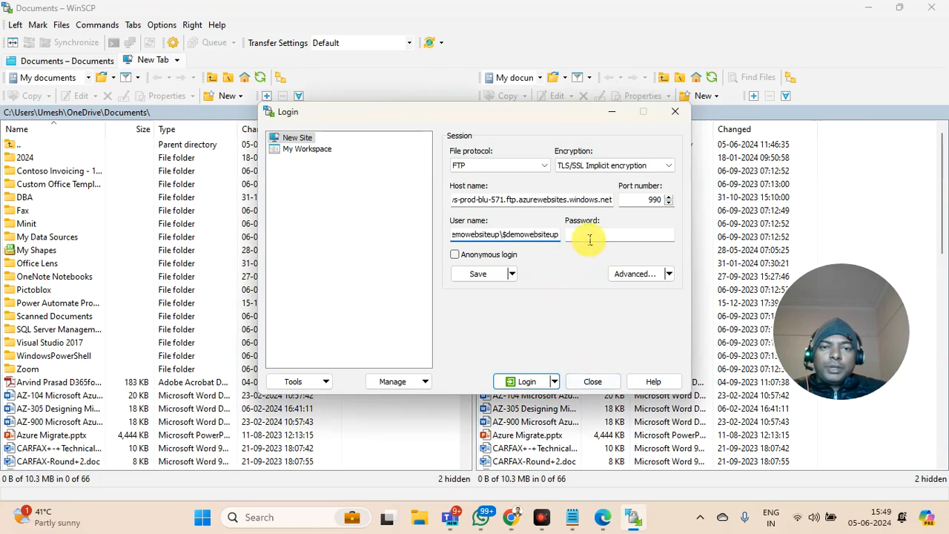
key("ctrl+v")
left_click(526, 381)
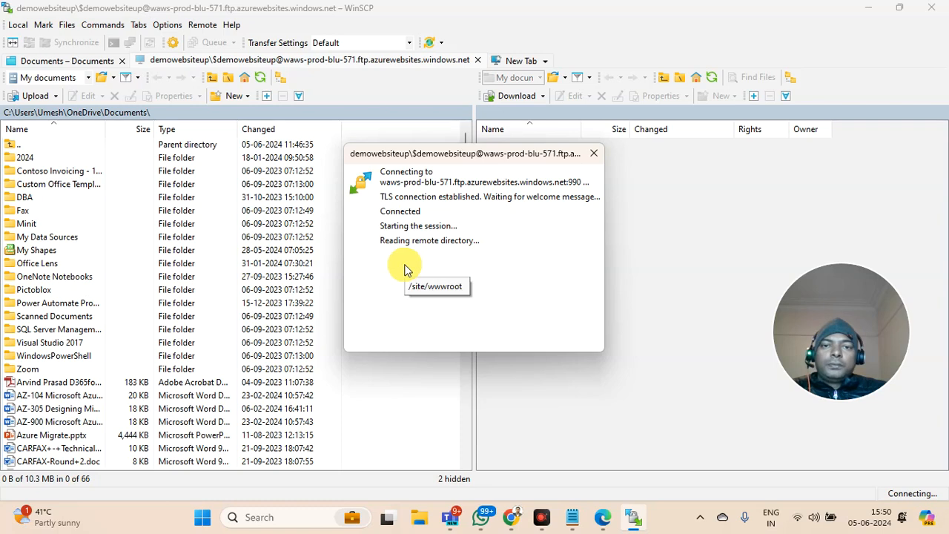
Step: Open hostingstart.html from the remote /site/wwwroot folder in the WinSCP editor
left_click(528, 160)
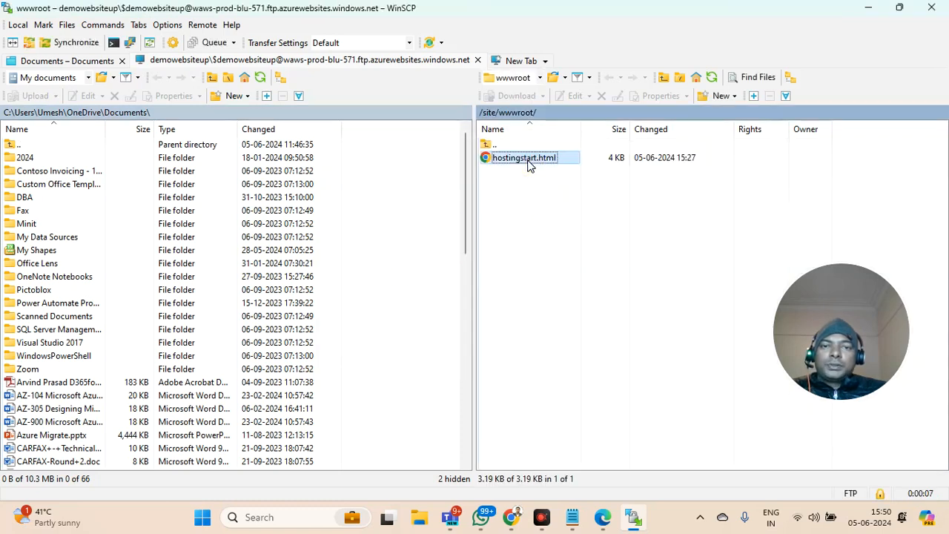
right_click(527, 160)
left_click(551, 186)
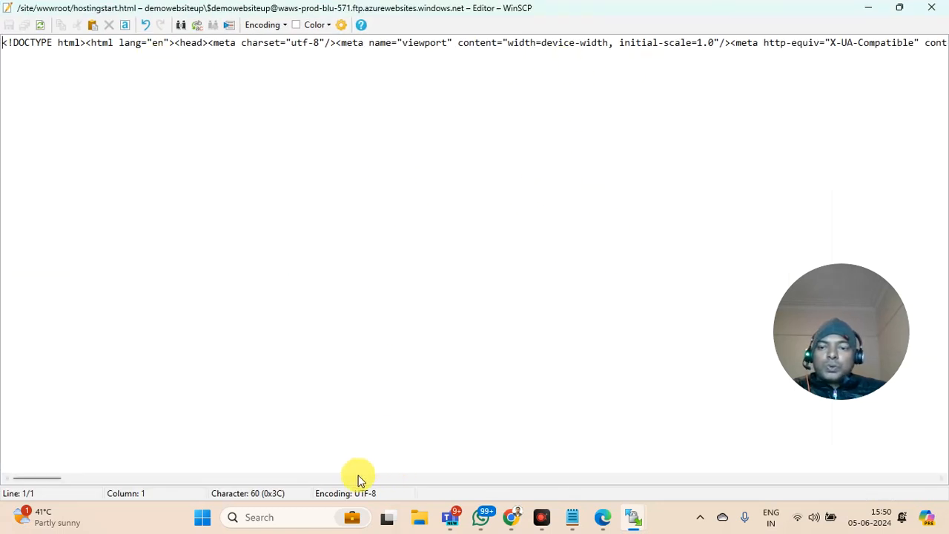
Step: Look through the HTML source of hostingstart.html and the editor's go-to-line, colour and find options
left_click(337, 238)
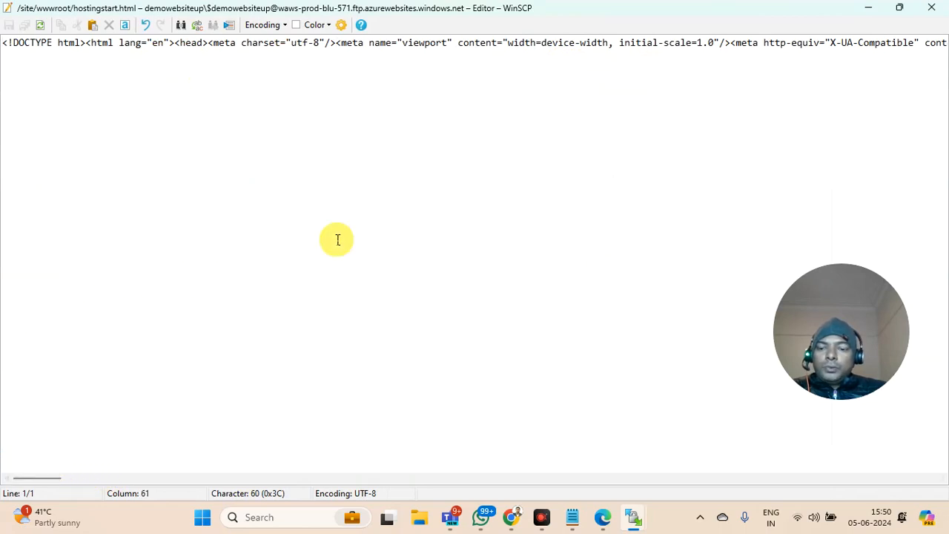
key("ctrl+a")
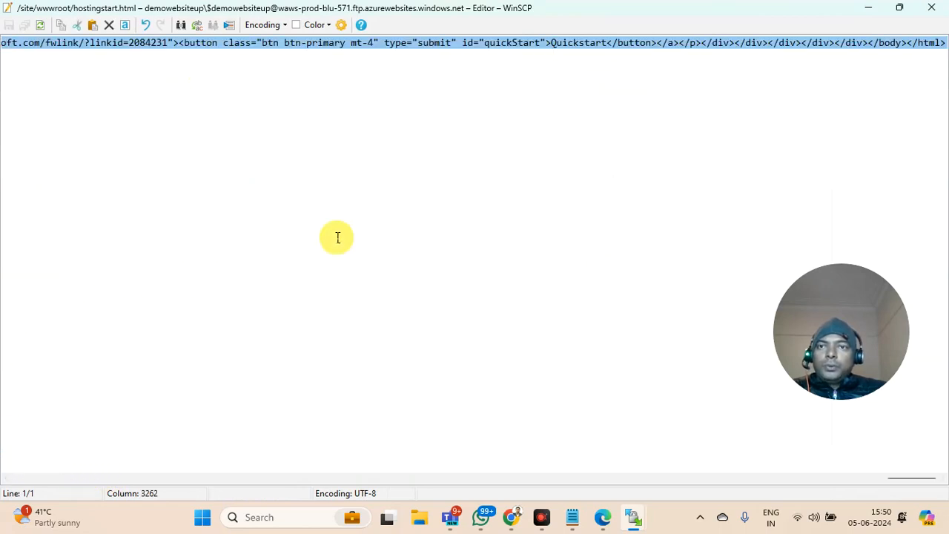
left_click(229, 25)
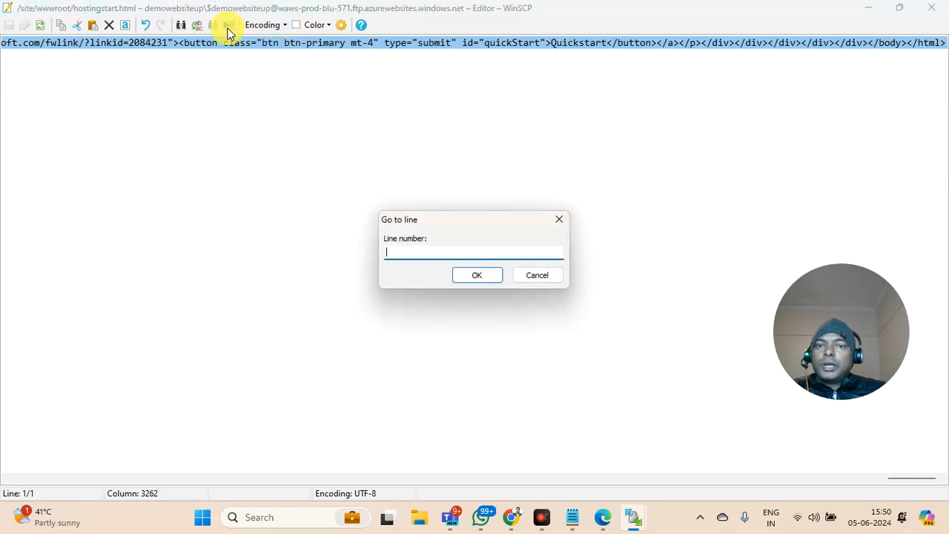
left_click(536, 280)
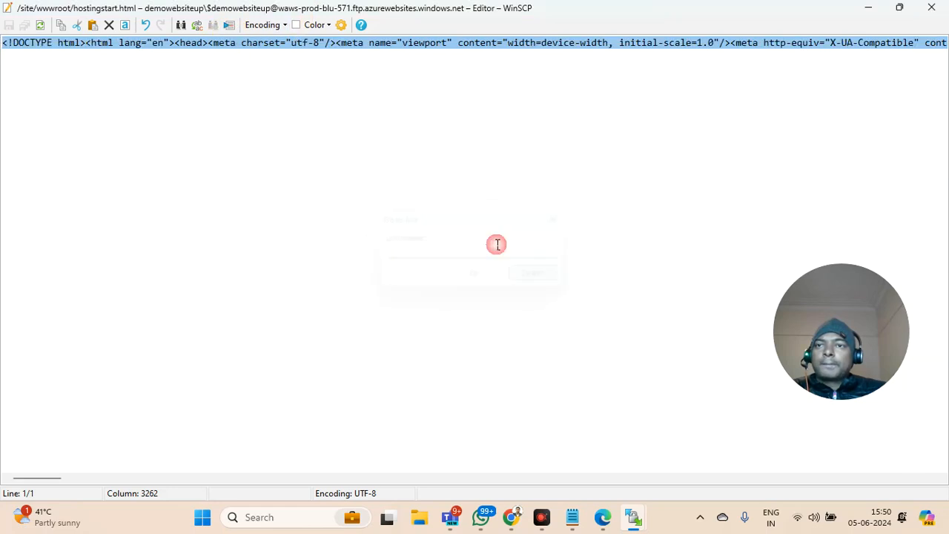
left_click(330, 29)
left_click(337, 129)
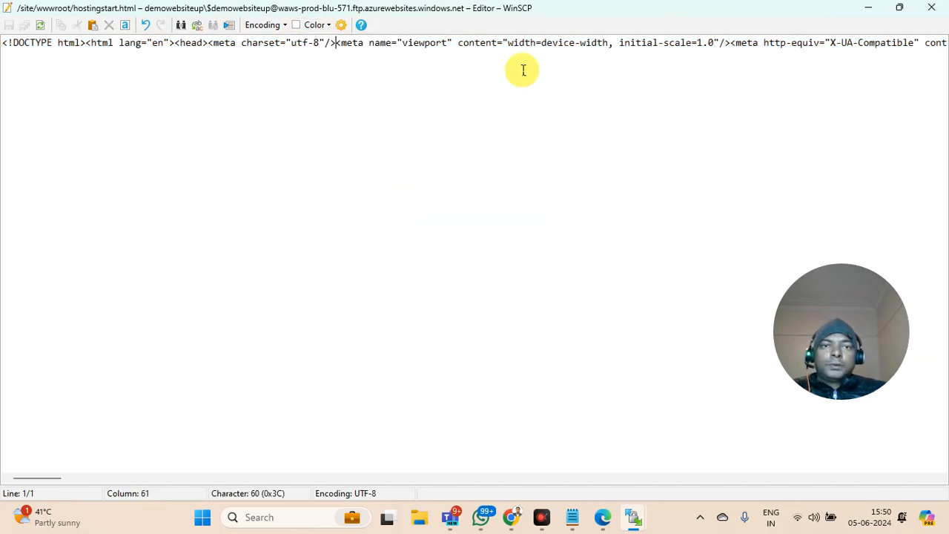
left_click(552, 42)
key("ctrl+f")
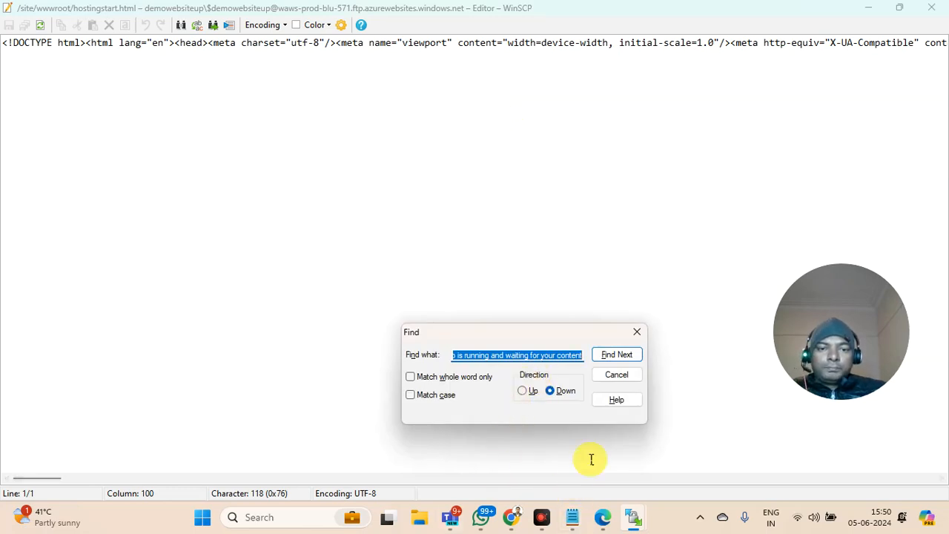
left_click(637, 338)
Step: Switch to the demo website in Edge, examine its "Hey, Java developers!" heading and return to the WinSCP editor
mouse_move(511, 516)
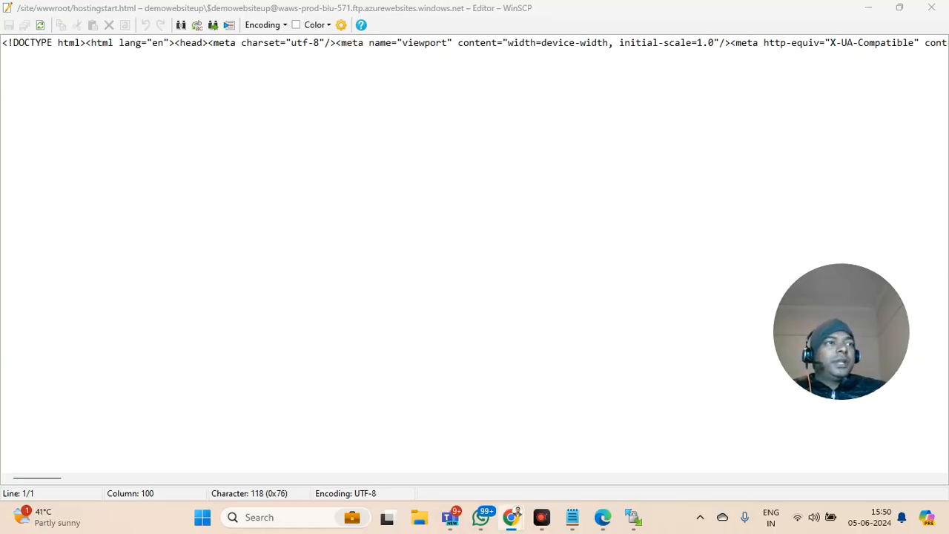
key("alt+Tab")
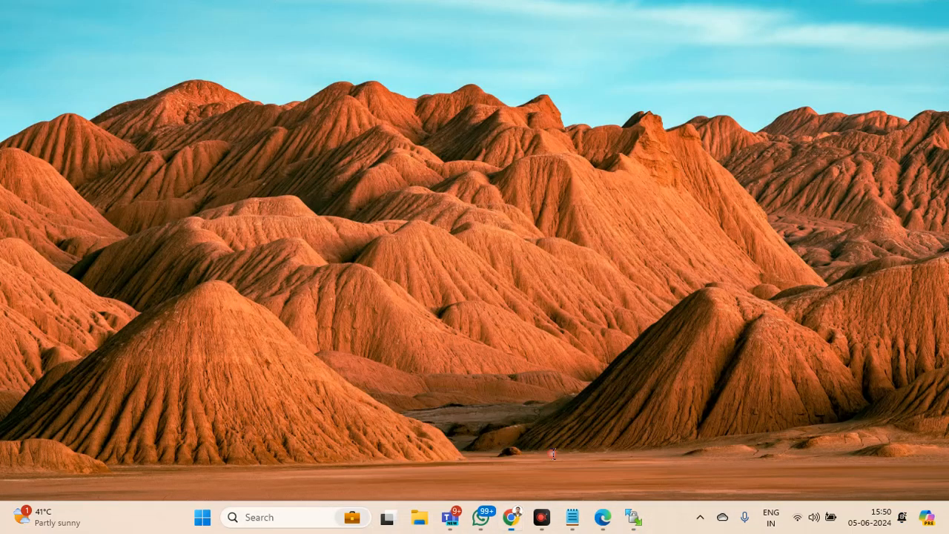
left_click(552, 449)
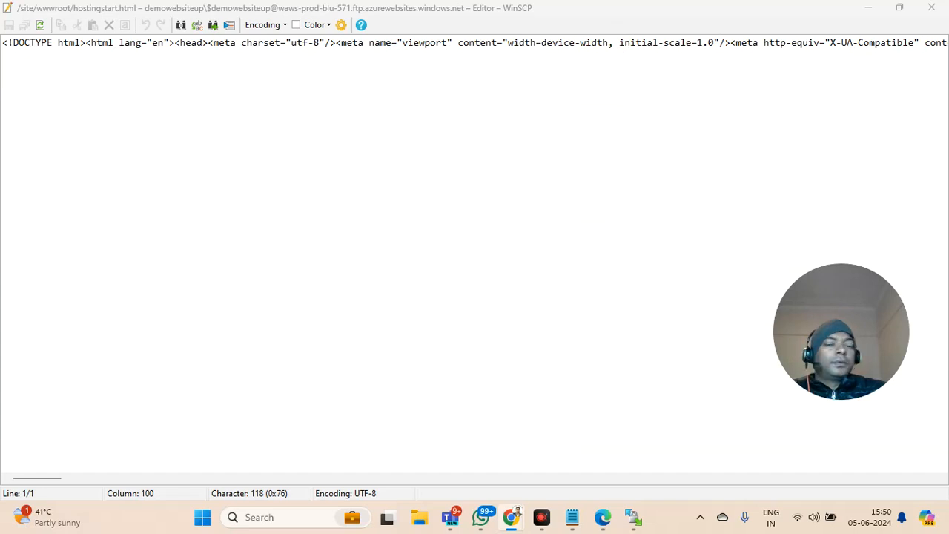
key("alt+Tab")
left_click(602, 523)
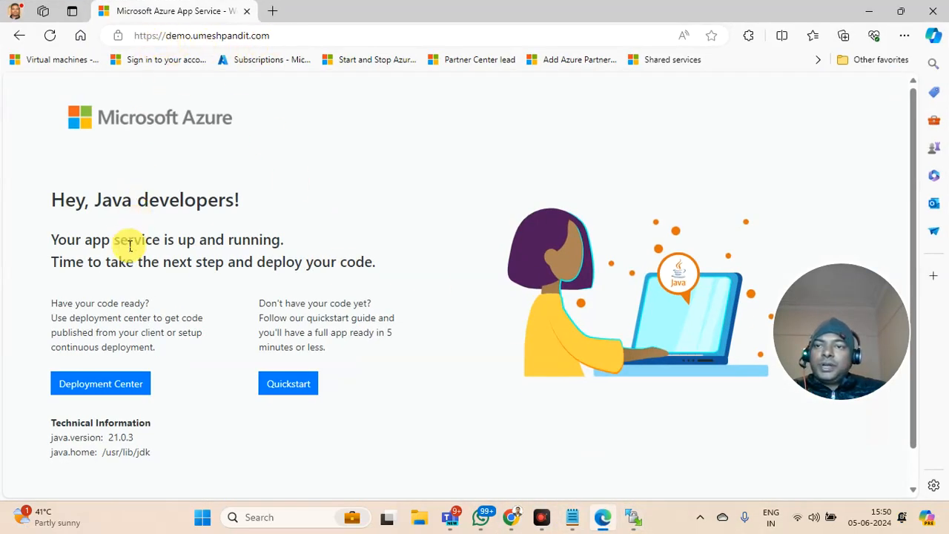
left_click_drag(59, 199, 110, 206)
left_click(75, 208)
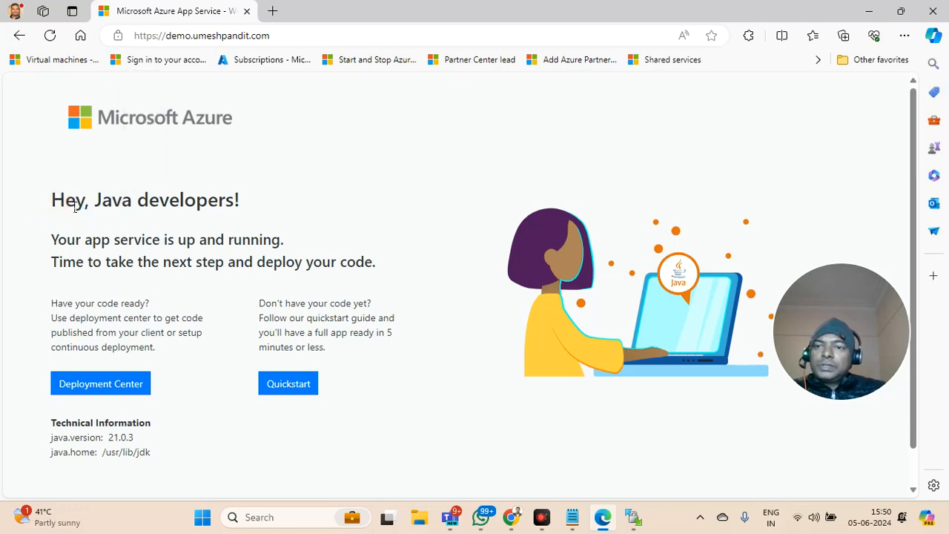
left_click_drag(54, 200, 198, 202)
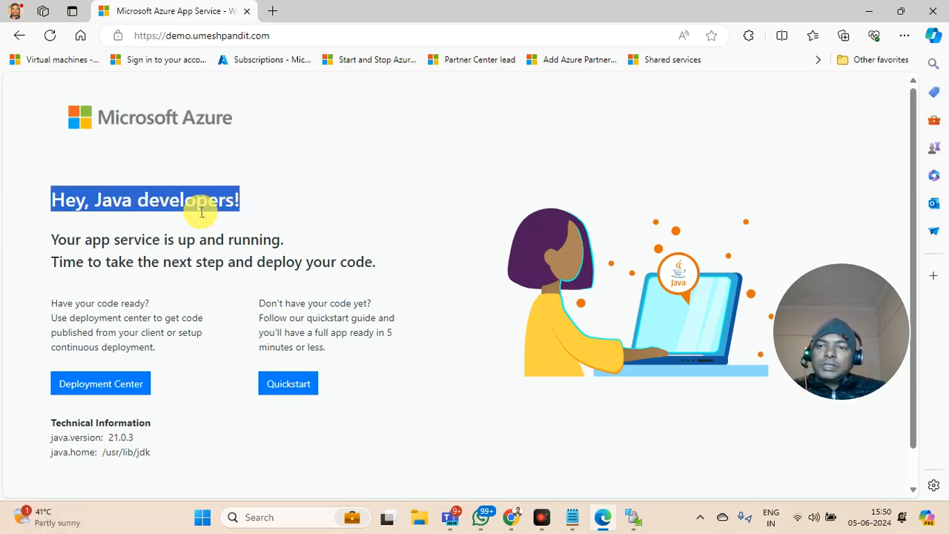
left_click(869, 11)
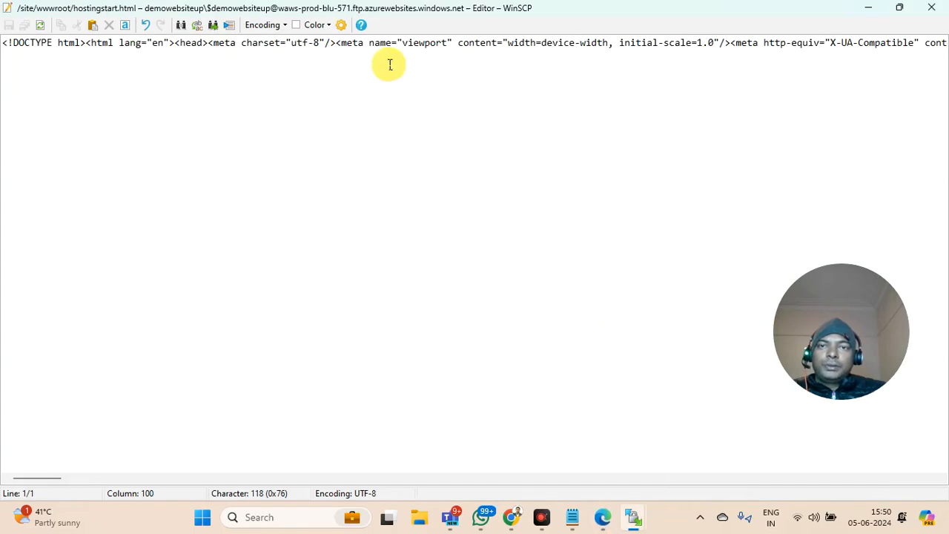
Step: Search the remote hostingstart.html source downward for "Hey, Java developers!"
left_click(360, 146)
key("ctrl+f")
type("Hey, Java developers!")
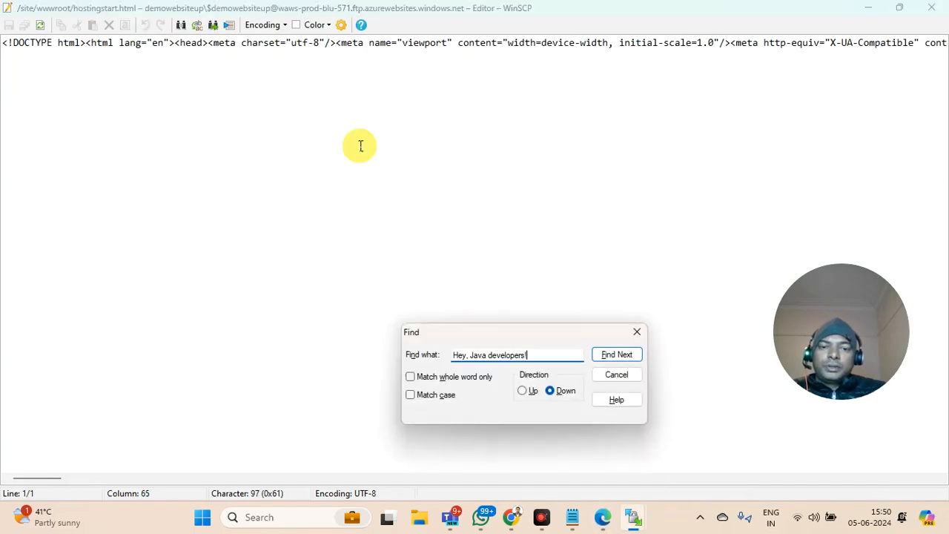
key("Return")
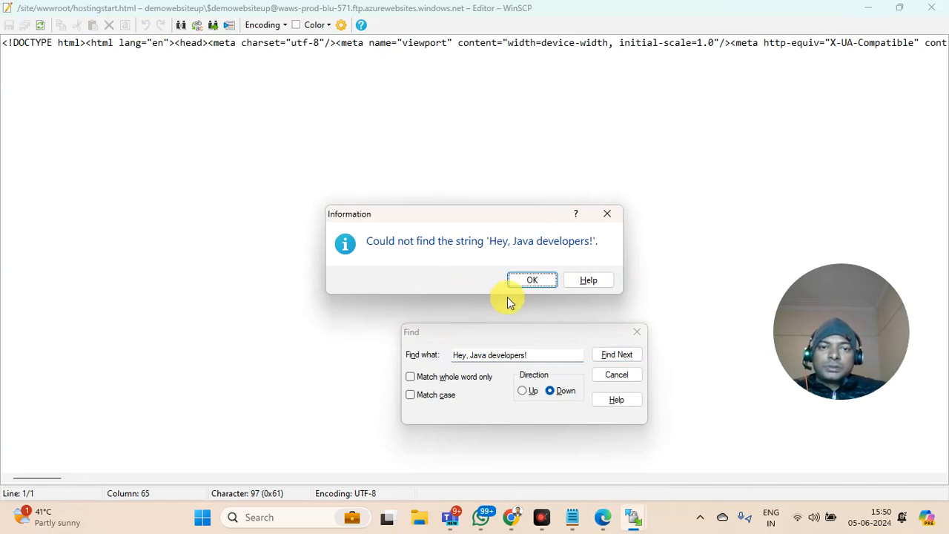
left_click(533, 280)
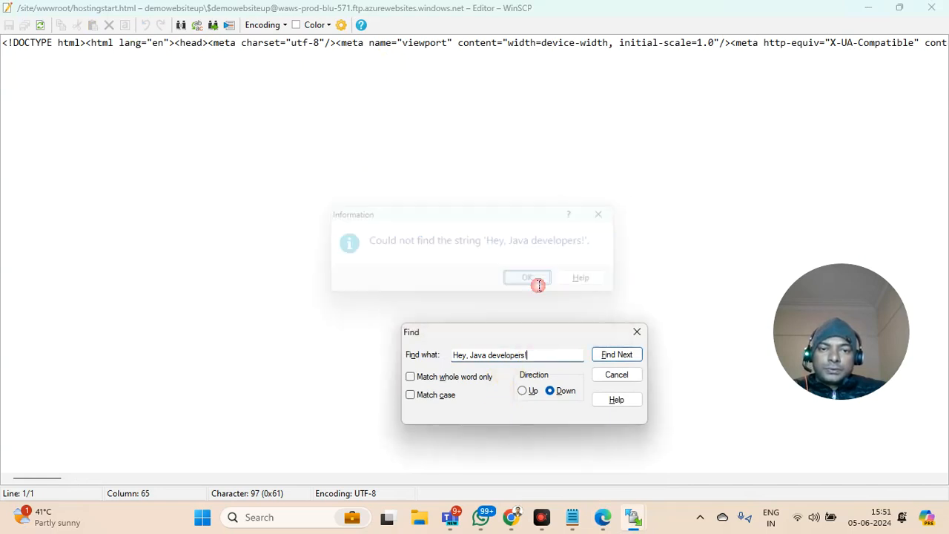
Step: Repeat the "Hey, Java developers!" search in the upward direction, then close the search and look further along the source line
left_click(443, 381)
left_click(533, 393)
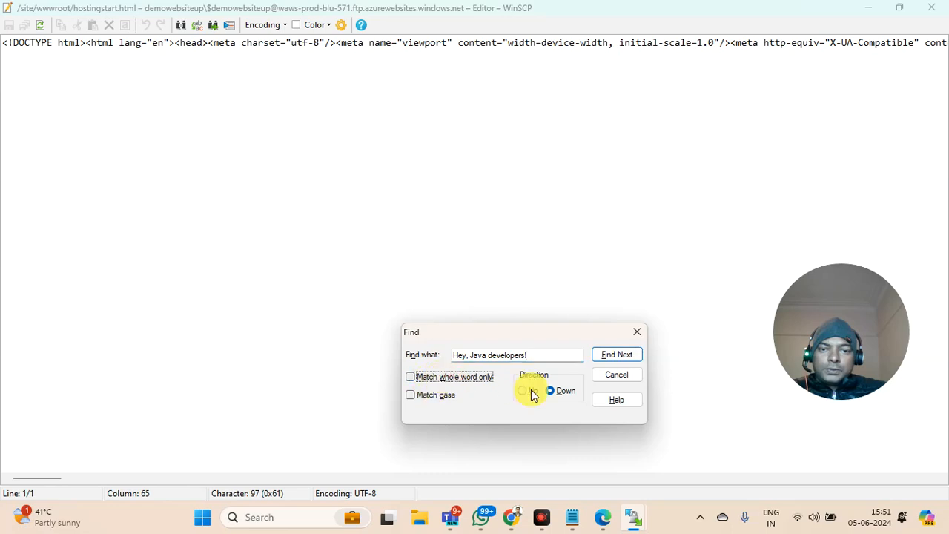
left_click(629, 357)
left_click(552, 286)
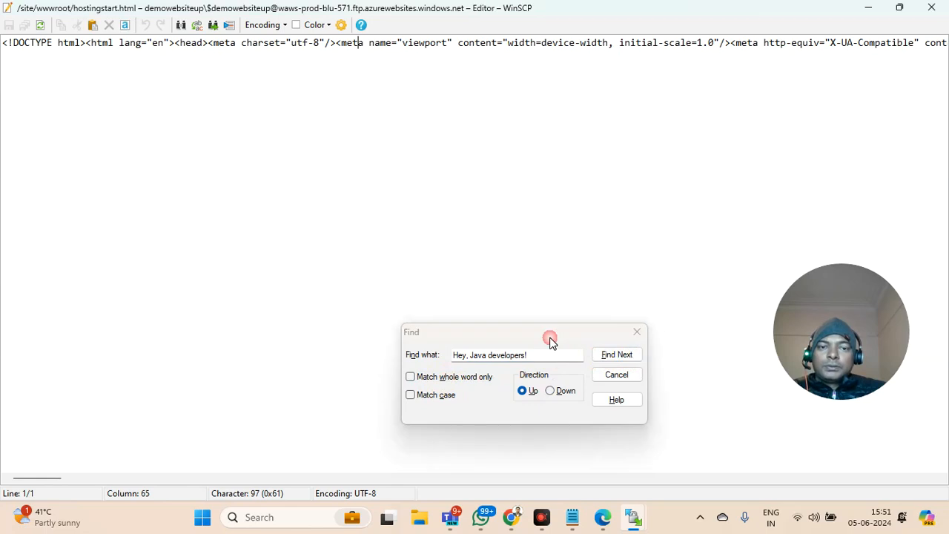
left_click(637, 332)
left_click(655, 218)
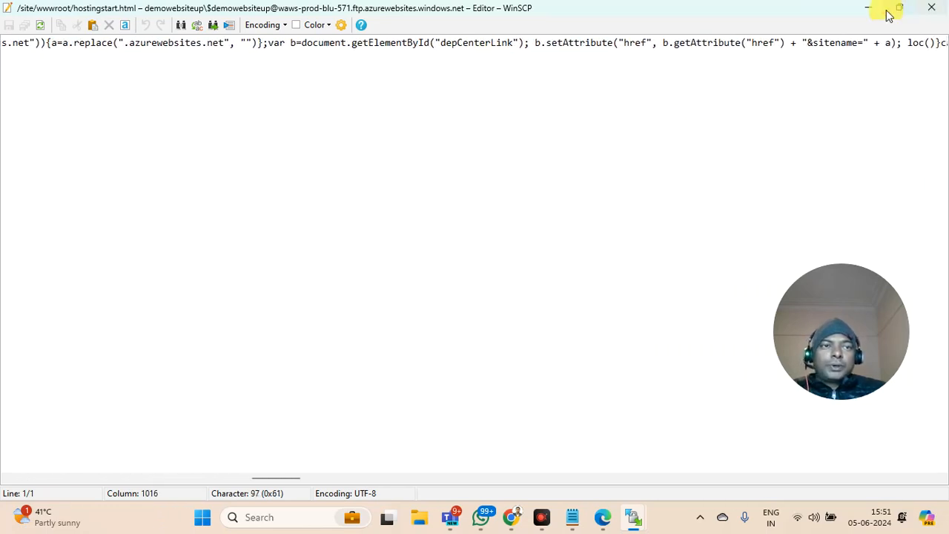
Step: Close the editor and download hostingstart.html from /site/wwwroot to the local Documents folder, overwriting the existing local file
left_click(928, 8)
left_click(497, 159)
right_click(499, 160)
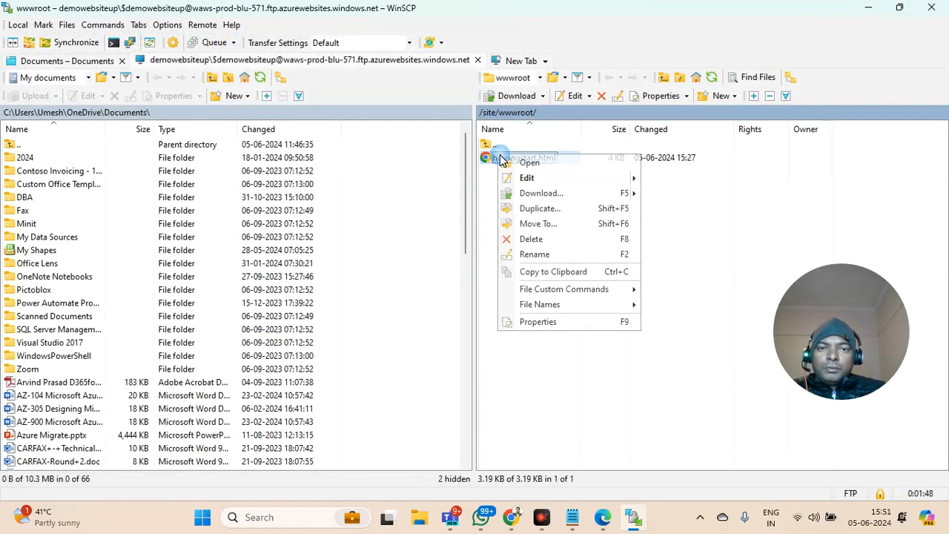
left_click(546, 195)
left_click(503, 298)
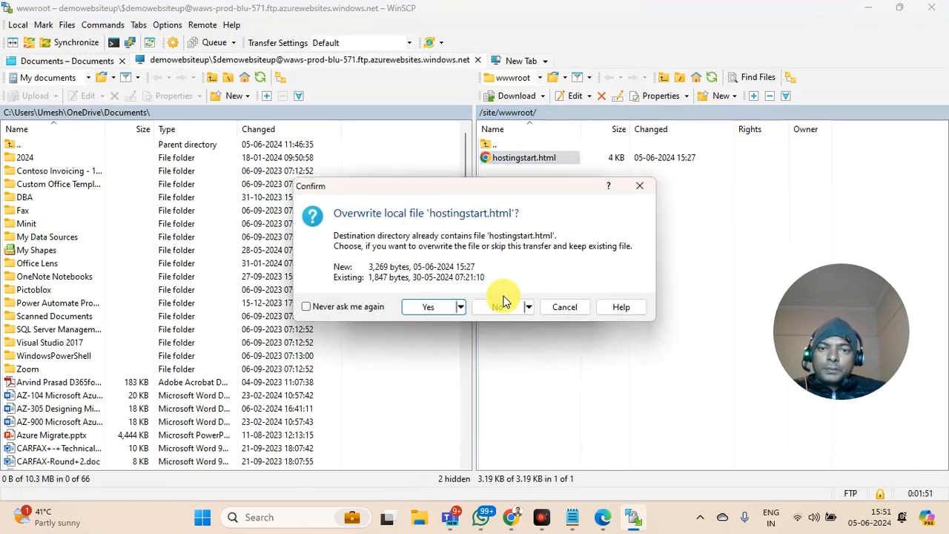
left_click(425, 307)
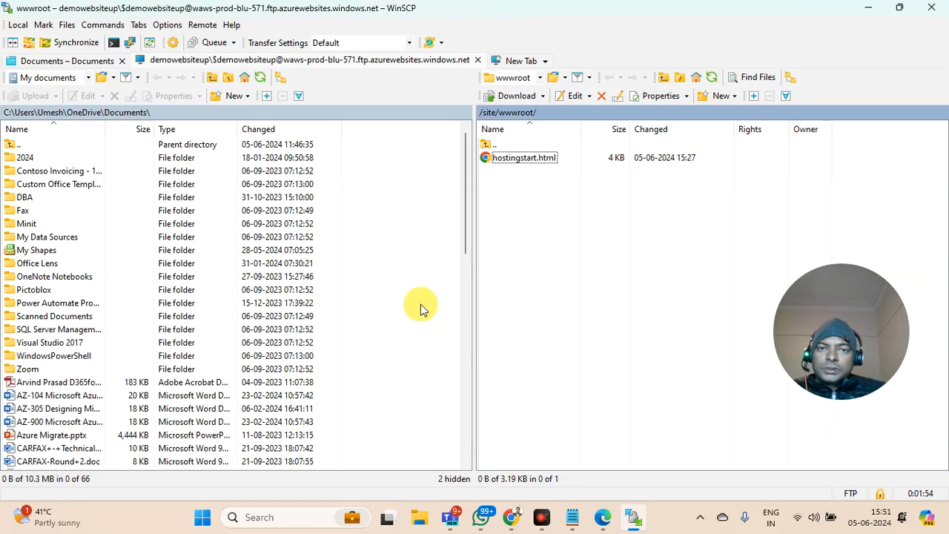
Step: Open the downloaded hostingstart.html from the local Documents folder in the WinSCP editor and close it again
scroll(215, 378, "down", 5)
scroll(198, 393, "down", 5)
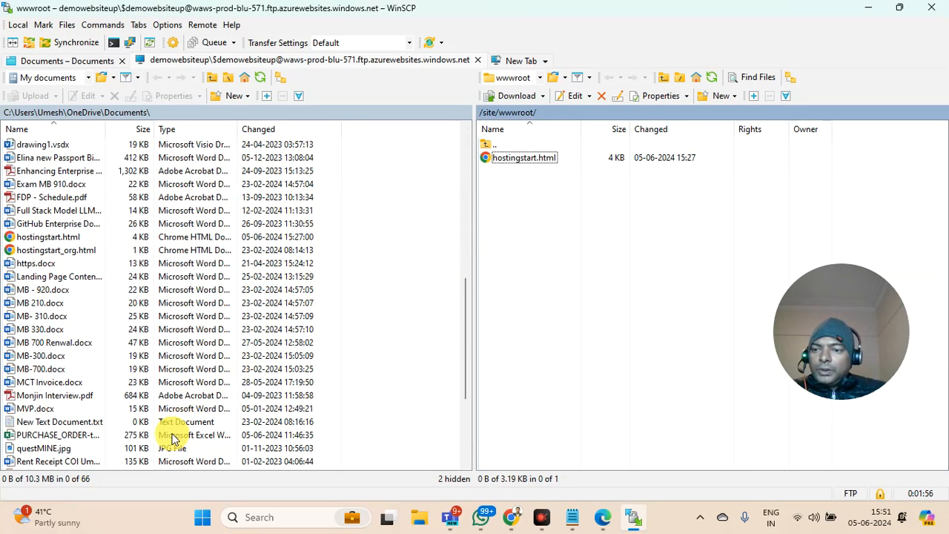
left_click(73, 238)
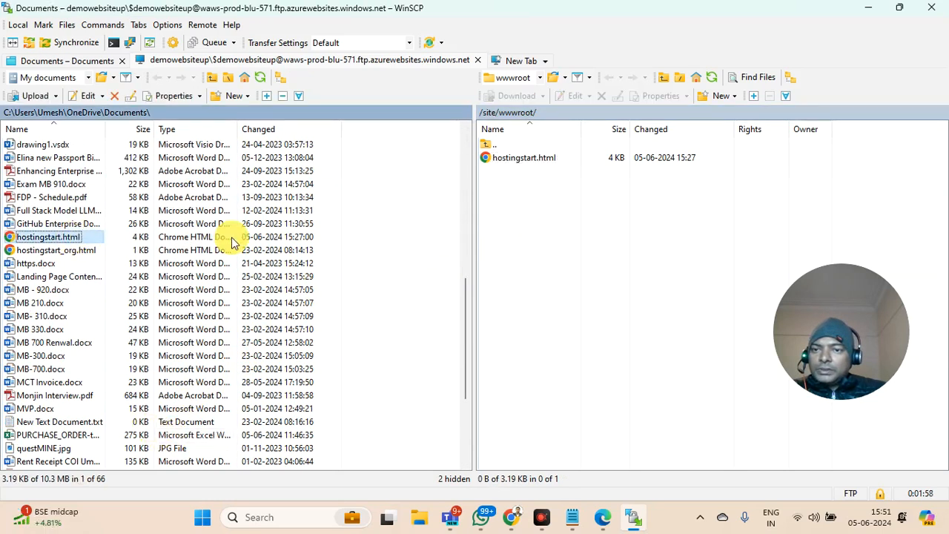
right_click(64, 241)
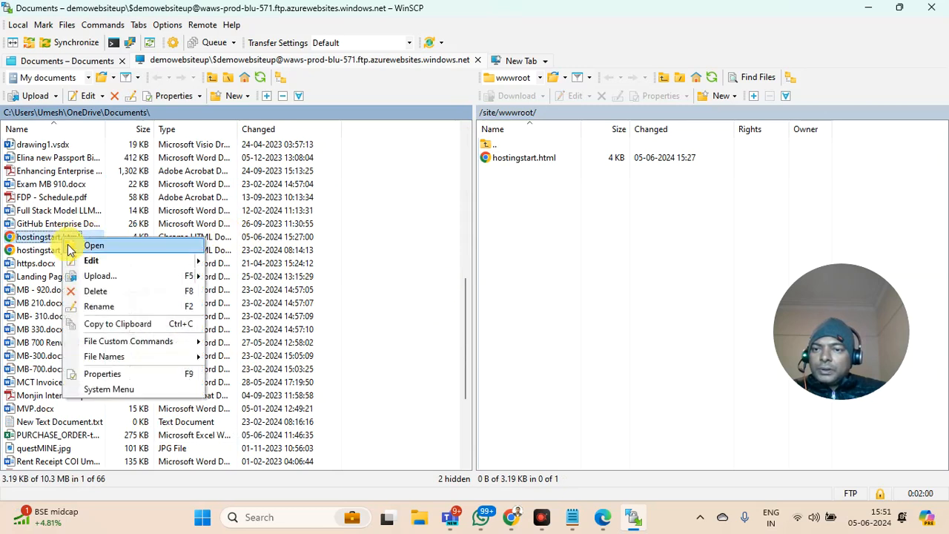
left_click(86, 258)
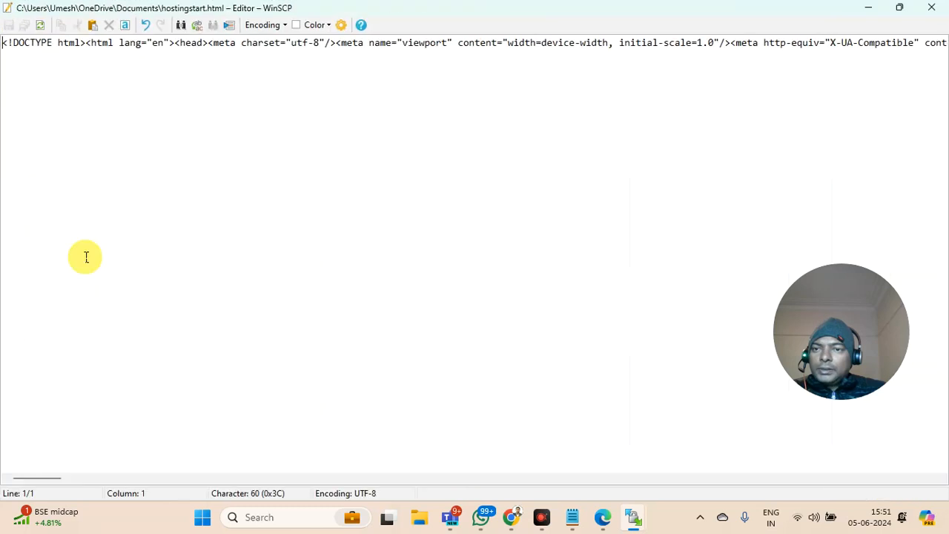
left_click(931, 11)
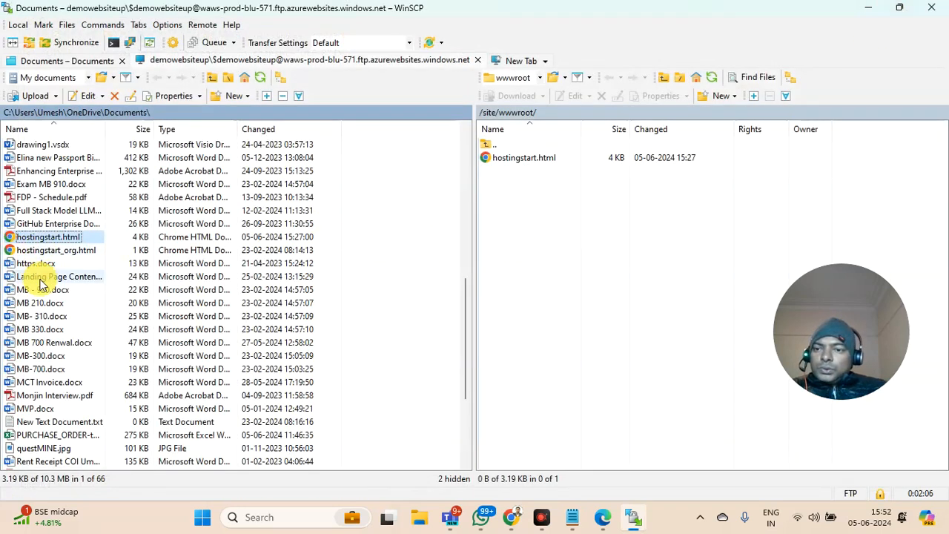
Step: Open the local hostingstart.html in its default program and look through the files in the Documents folder
right_click(51, 237)
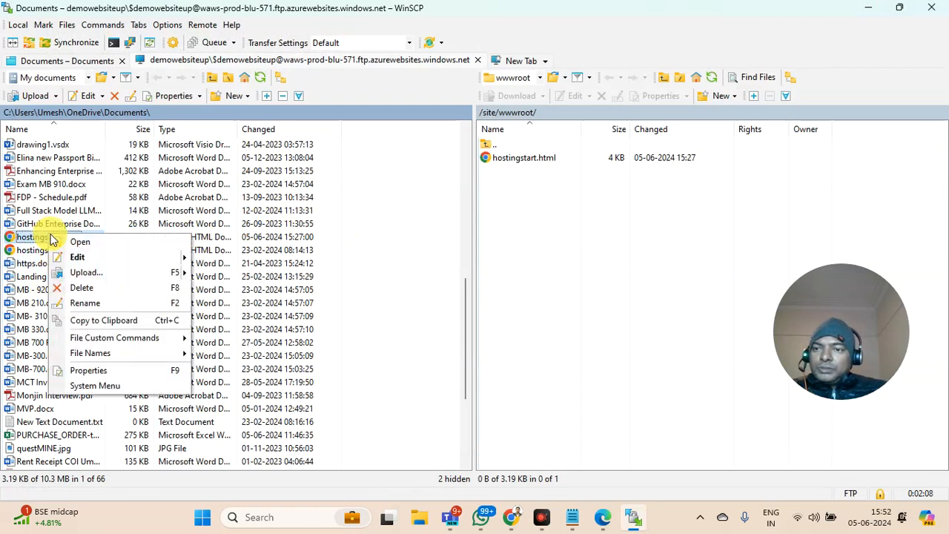
mouse_move(95, 273)
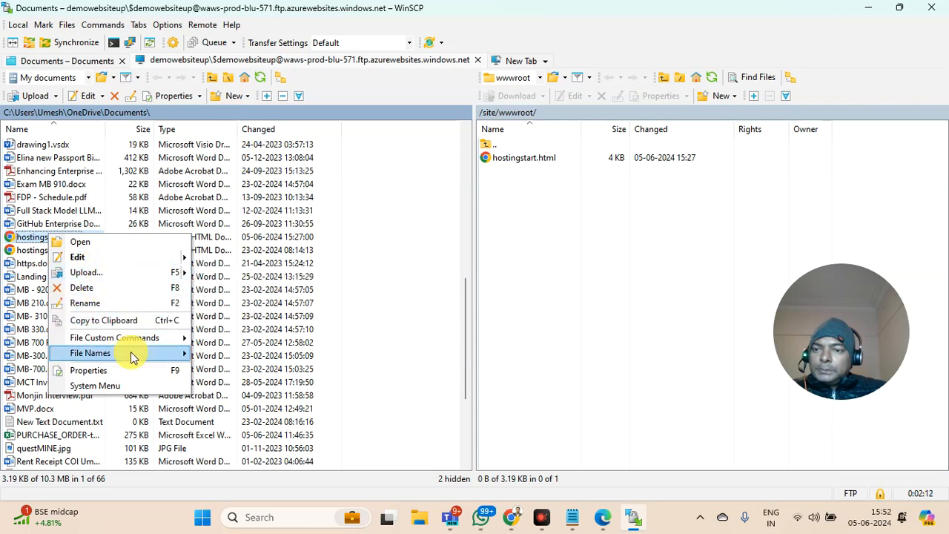
left_click(89, 243)
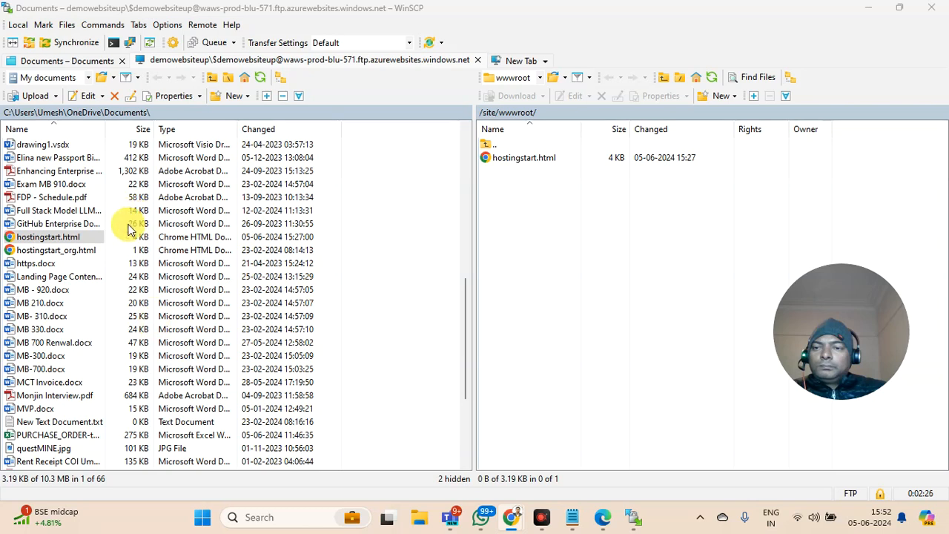
scroll(195, 245, "down", 4)
scroll(191, 244, "up", 9)
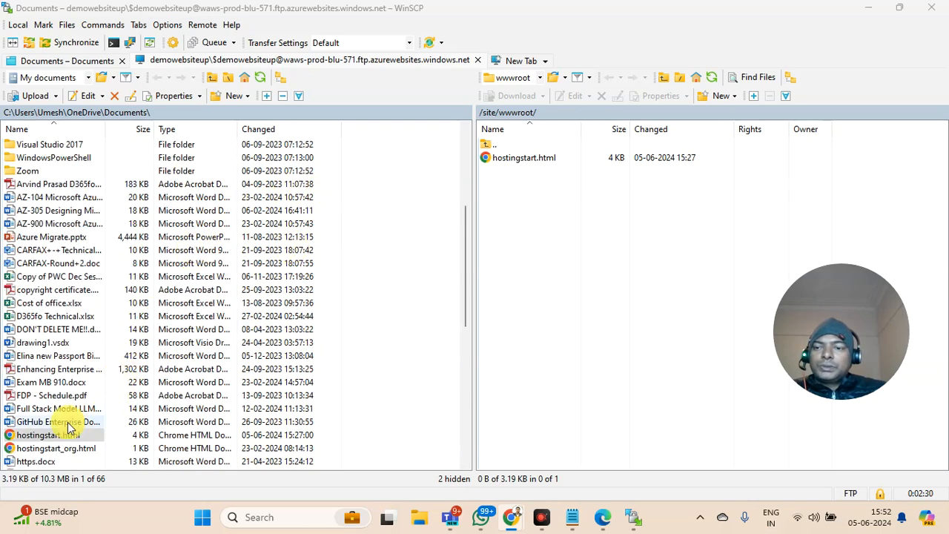
scroll(62, 436, "down", 1)
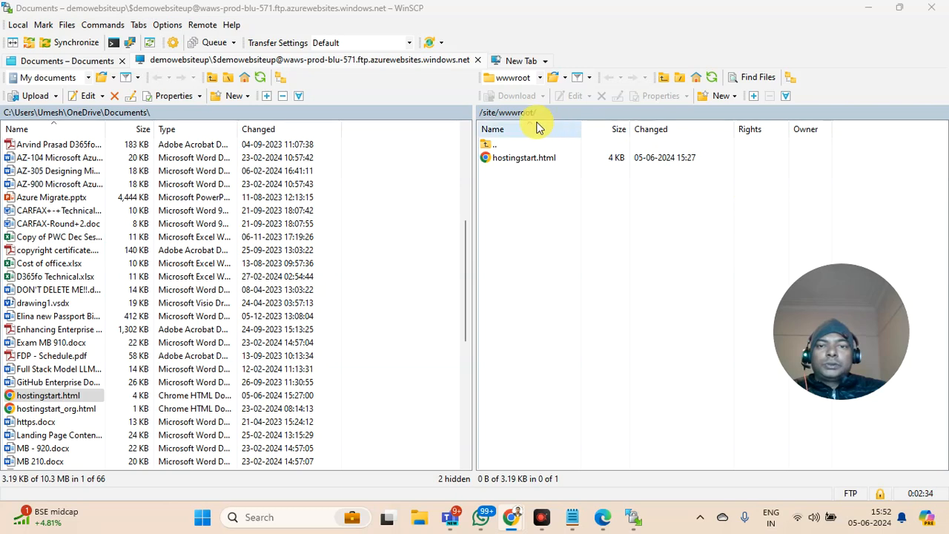
Step: Check the file properties of the local hostingstart.html and close them without changes
right_click(34, 399)
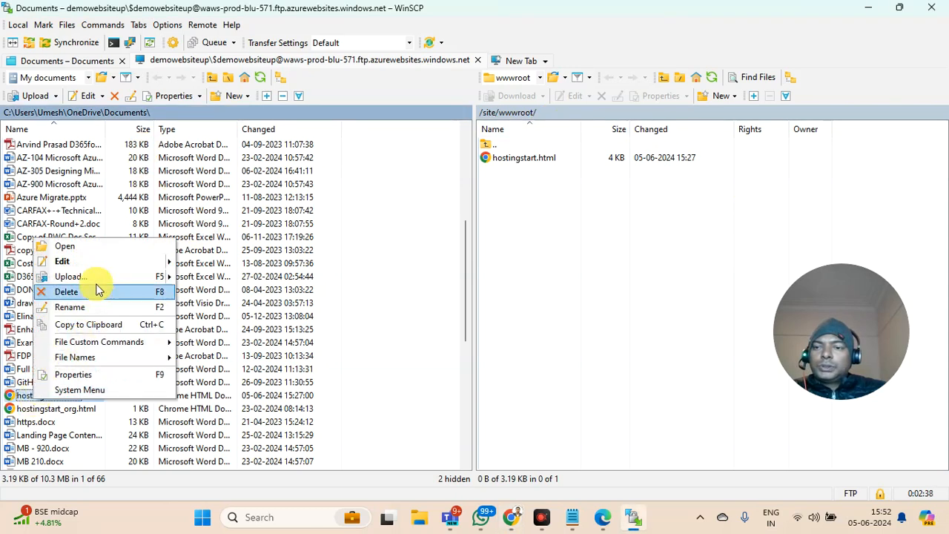
mouse_move(93, 268)
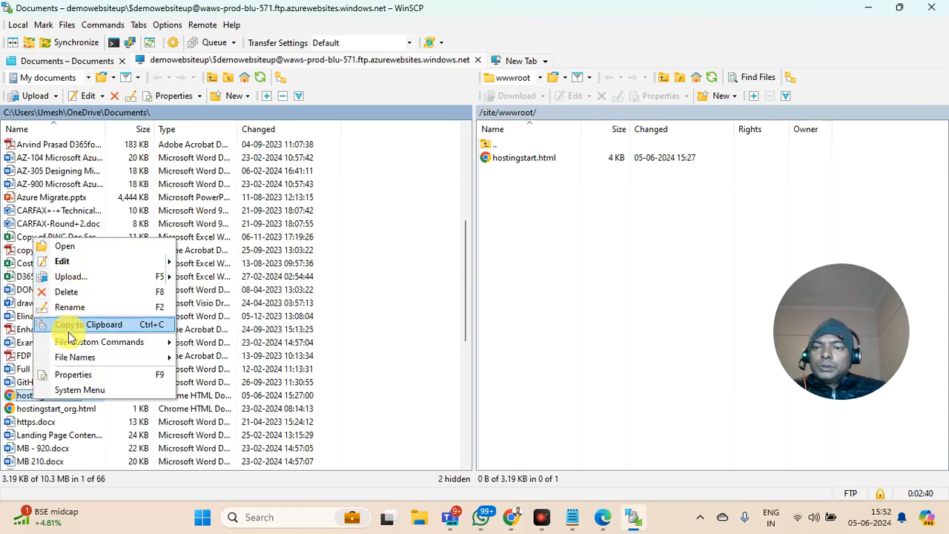
left_click(9, 402)
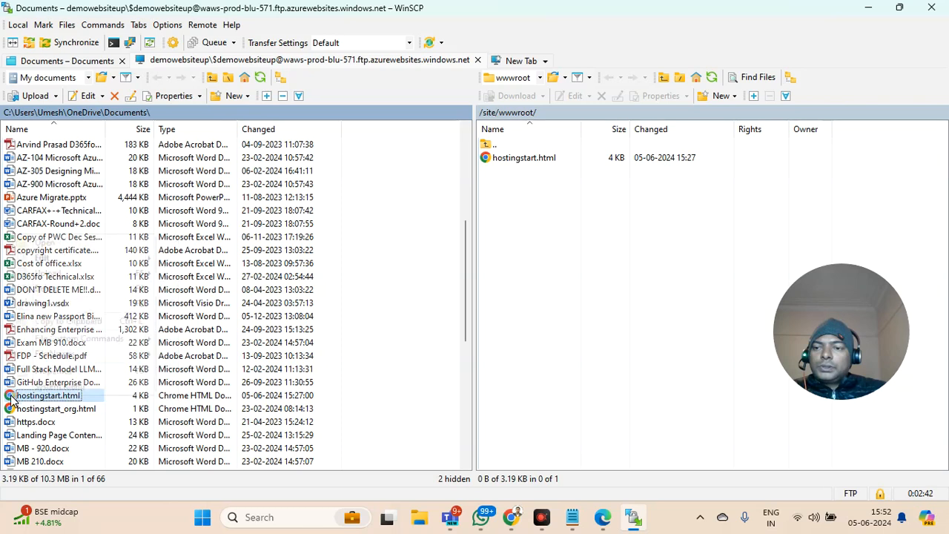
right_click(13, 393)
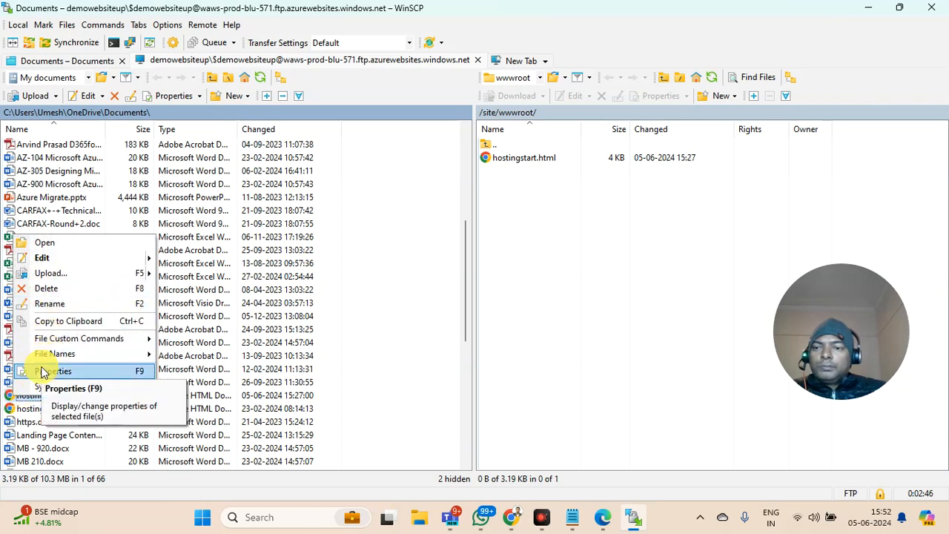
left_click(44, 371)
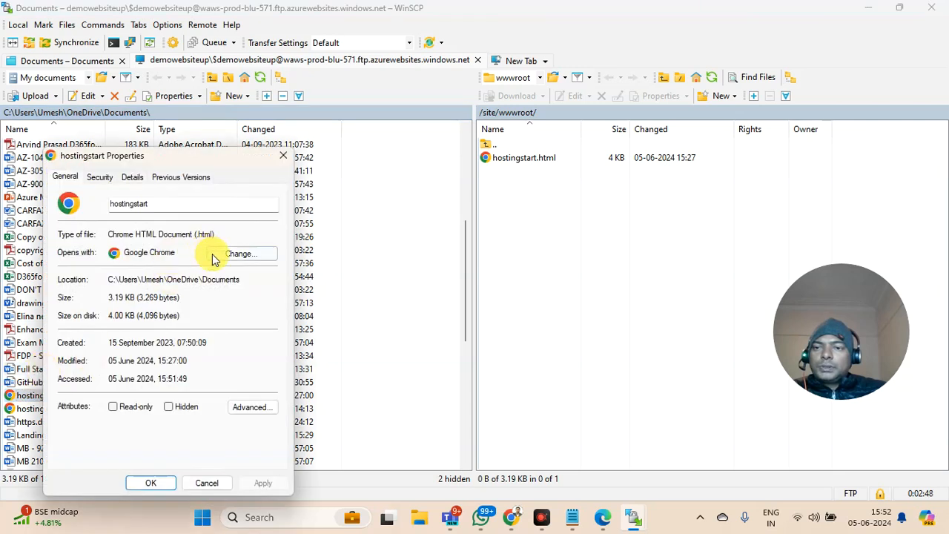
left_click(205, 482)
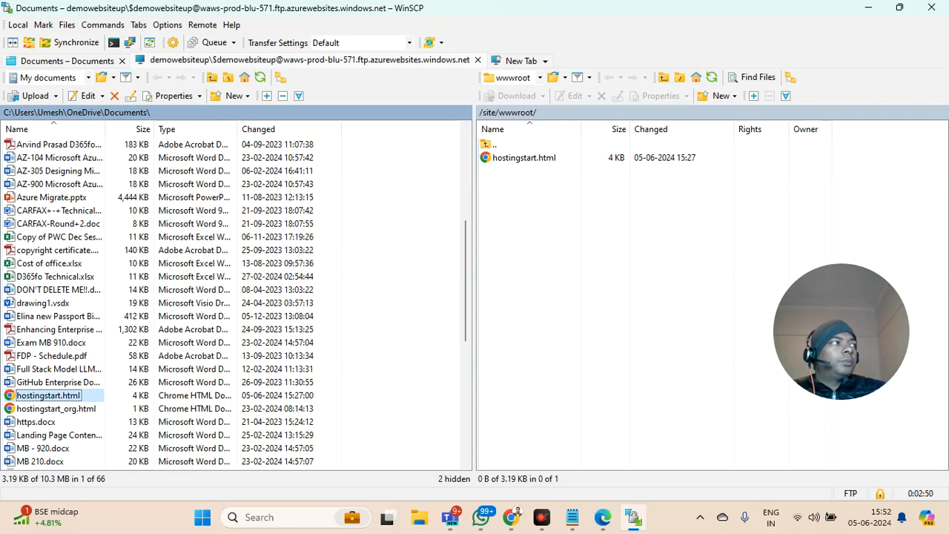
Step: Launch Notepad++ with the local hostingstart.html from the Documents folder open and maximize its window
left_click(514, 517)
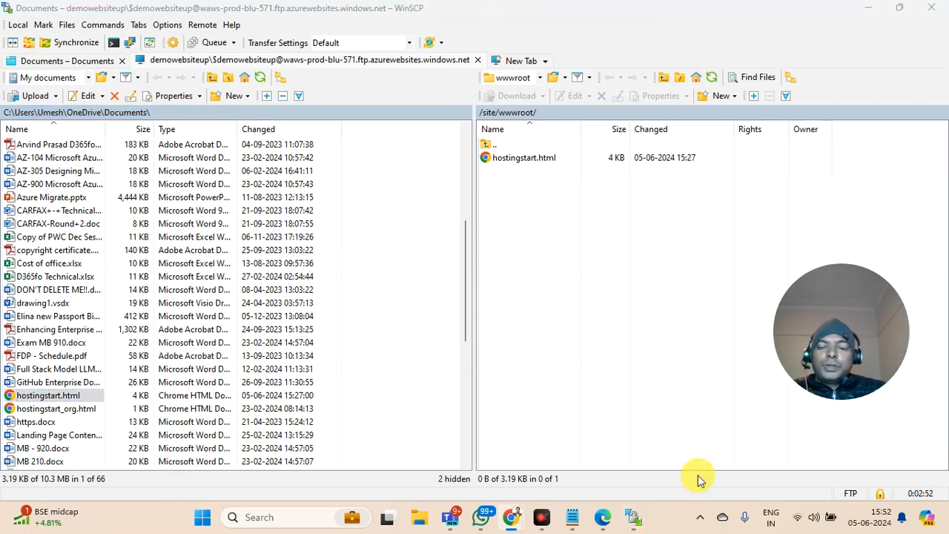
key("super")
type("not")
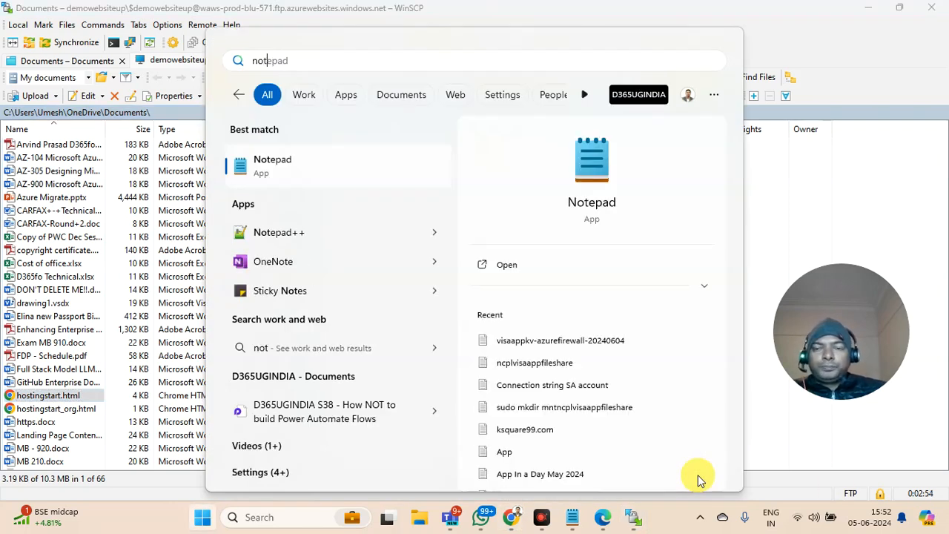
left_click(258, 227)
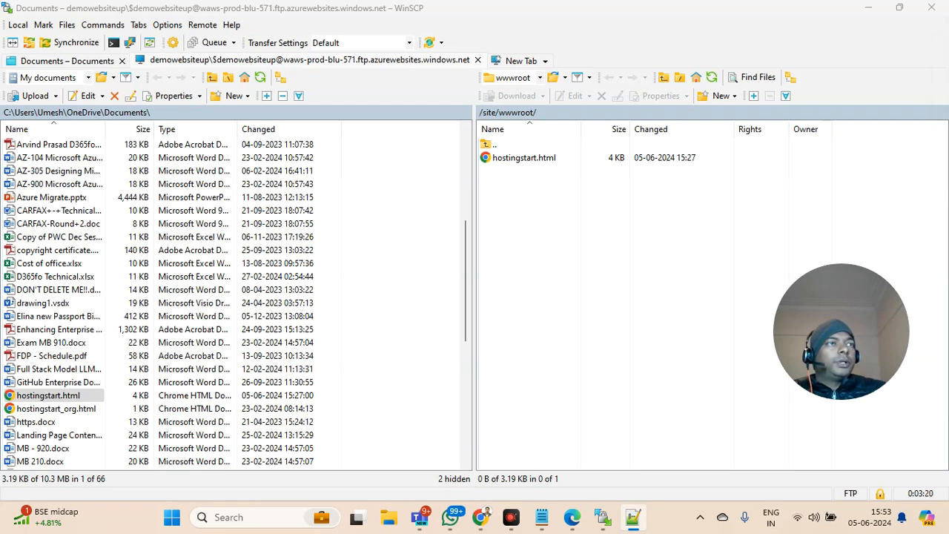
left_click_drag(948, 74, 411, 148)
double_click(411, 147)
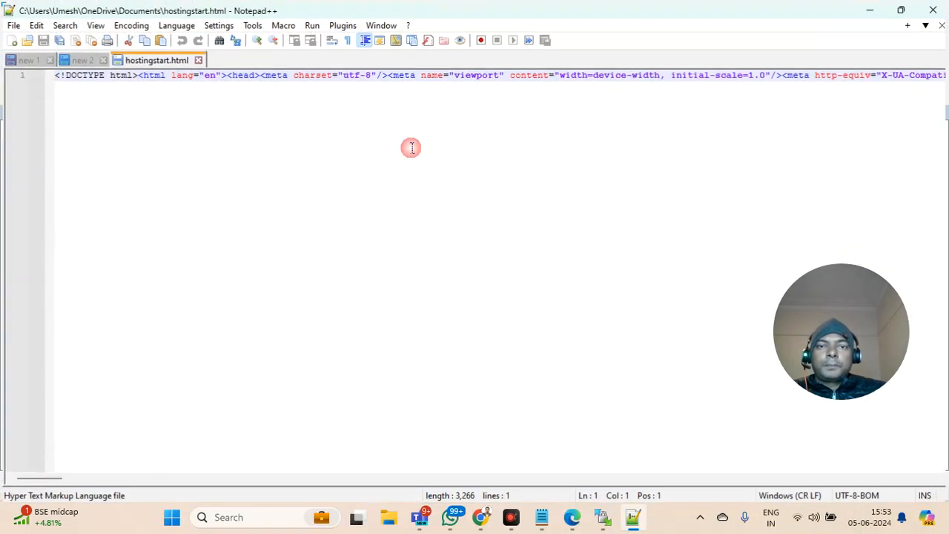
Step: Select the whole hostingstart.html source in Notepad++ and search the selection for "hey"
key("End")
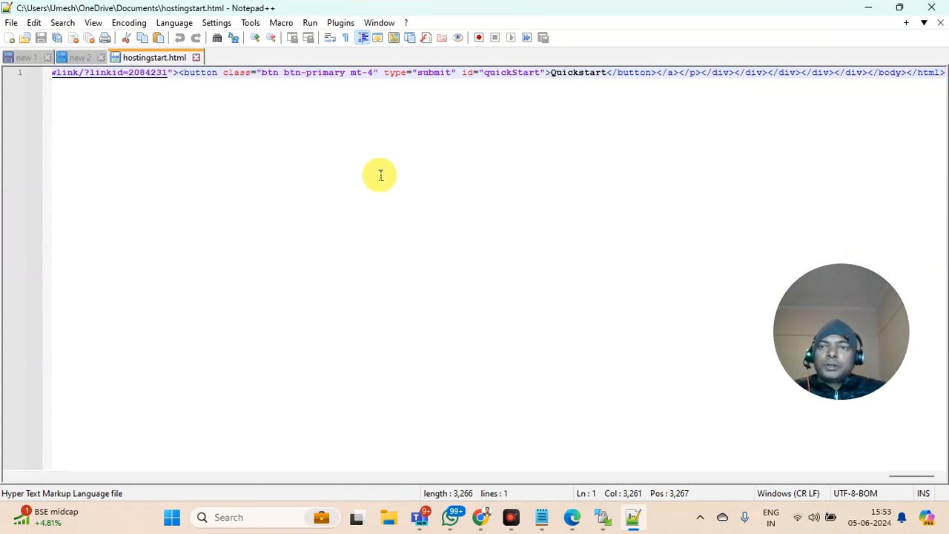
key("ctrl+a")
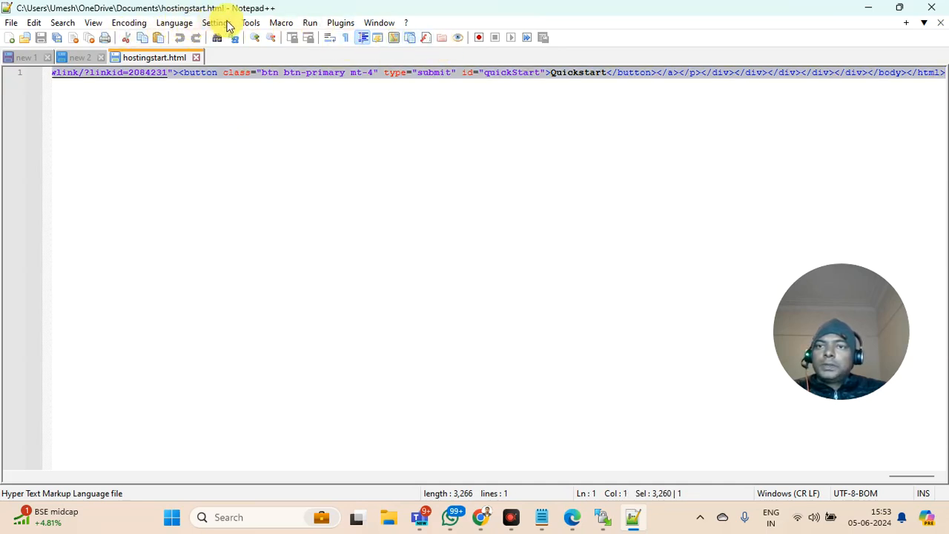
left_click(75, 23)
left_click(95, 39)
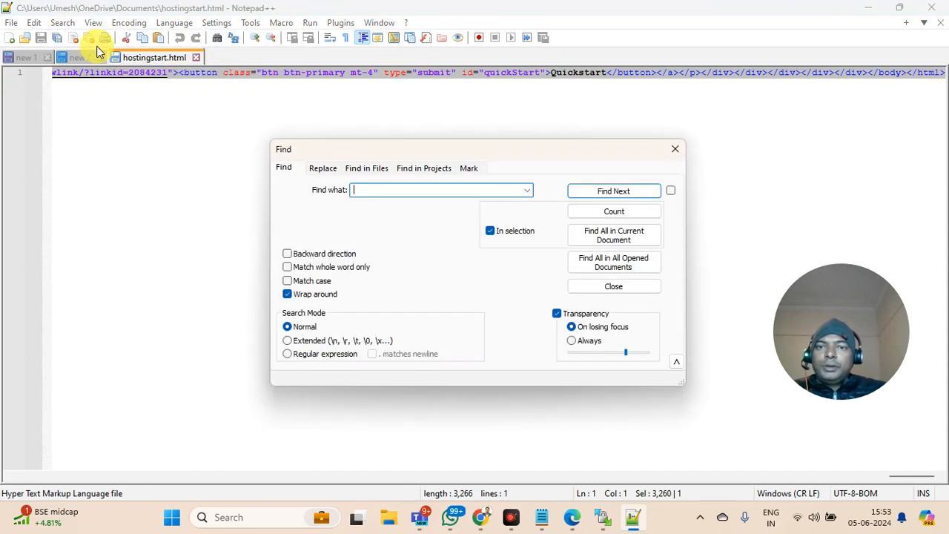
type("hey")
key("Return")
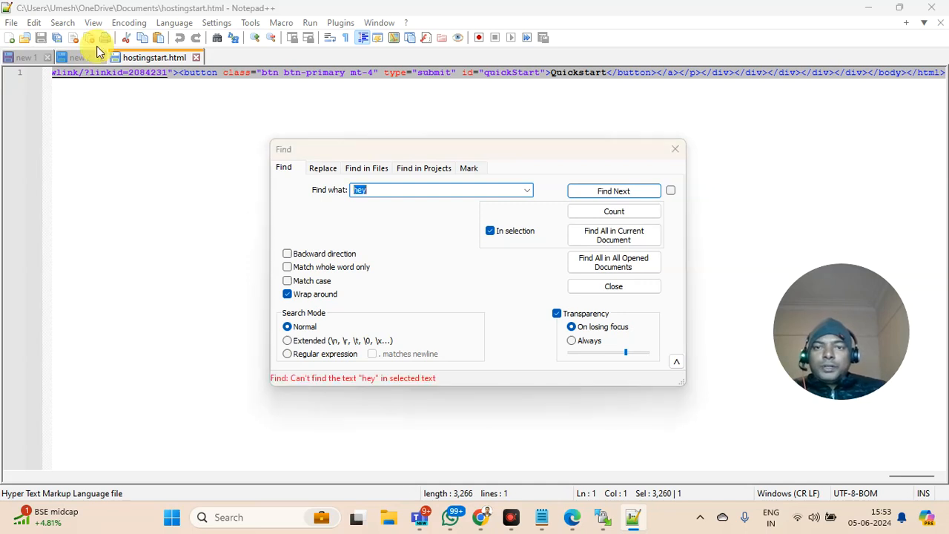
Step: Search the hostingstart.html source for "java"
key("BackSpace")
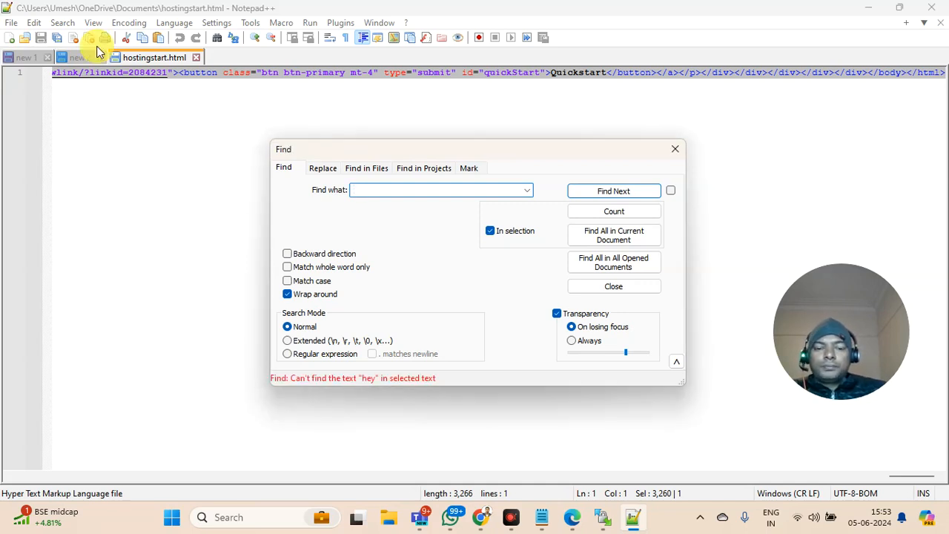
type("java")
key("Return")
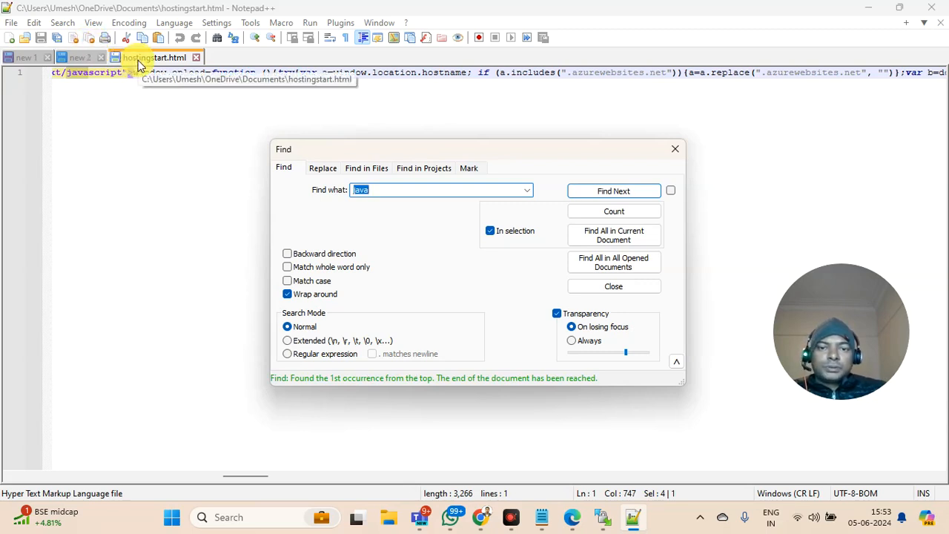
Step: Go through the remaining occurrences of "java" in the hostingstart.html source and close the search
key("Return")
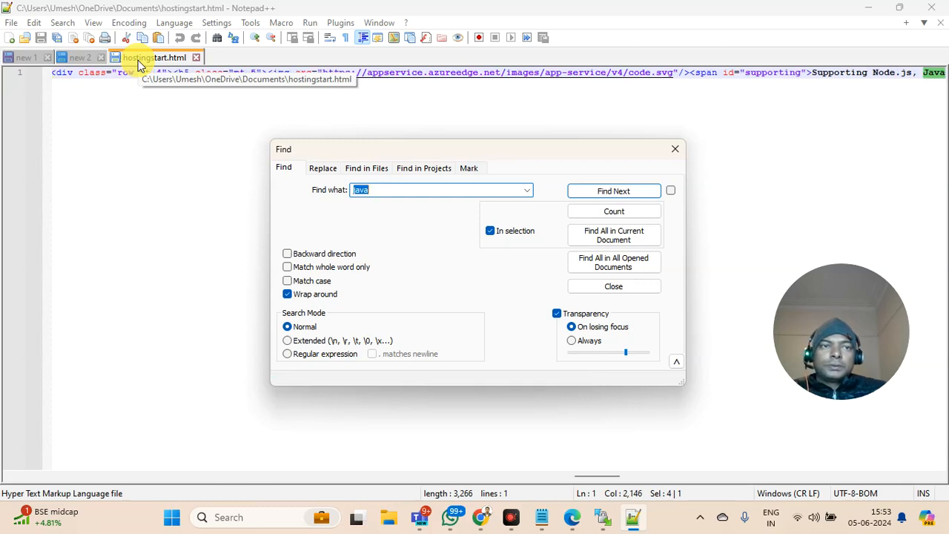
key("Return")
key("Return")
key("Return")
key("Return")
key("Return")
key("Return")
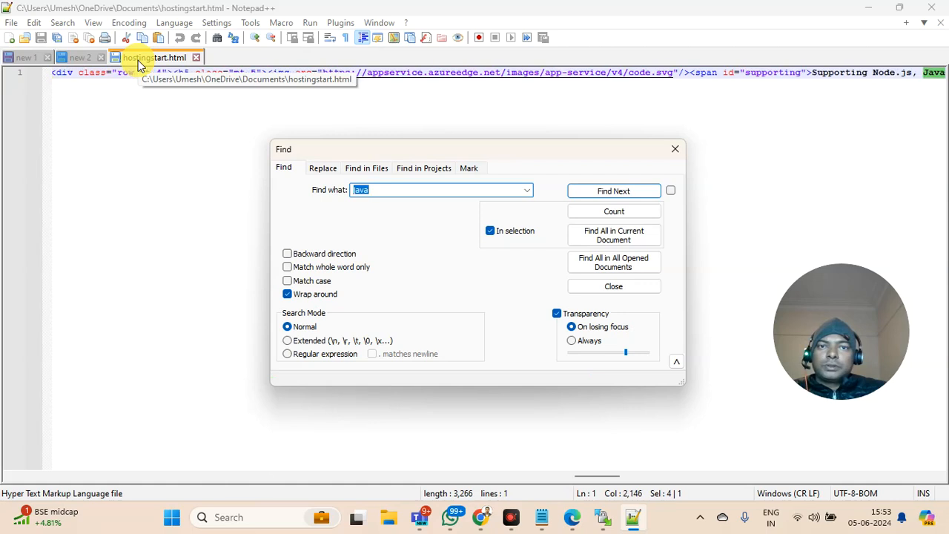
key("Return")
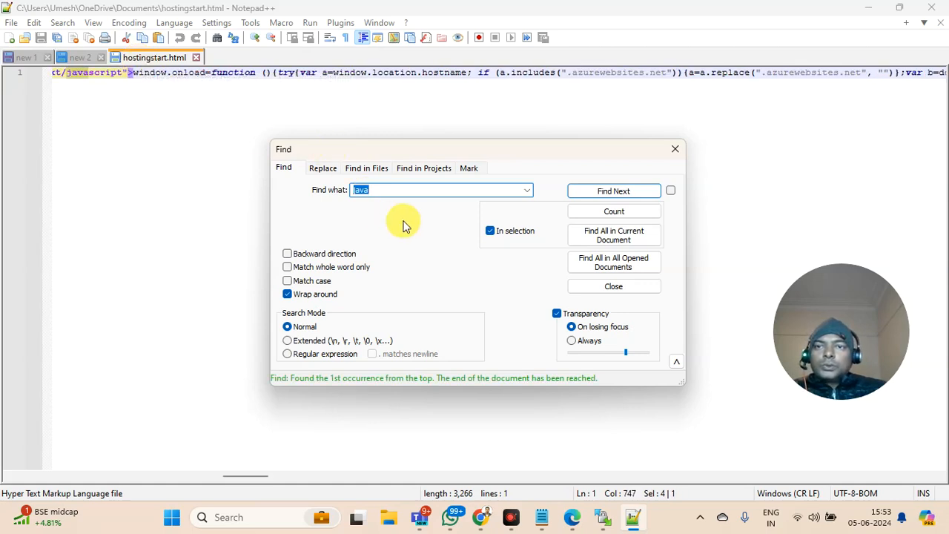
left_click(675, 150)
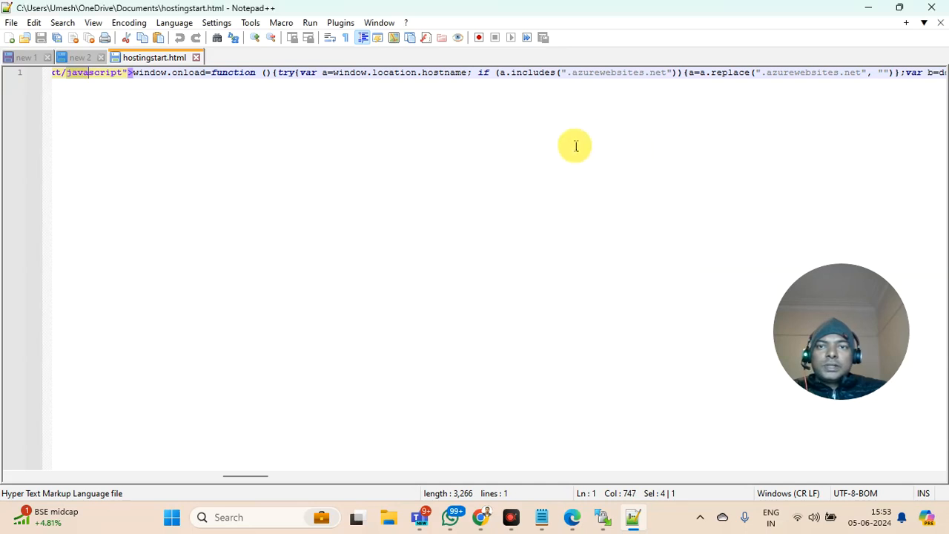
Step: Return to the beginning of the source line and check the demo site's page text in Edge for comparison
left_click_drag(250, 478, 23, 458)
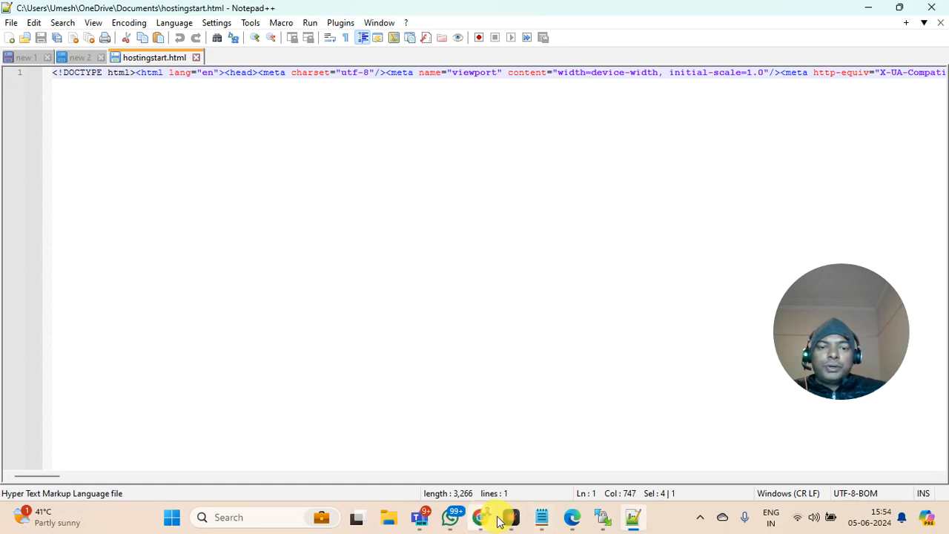
left_click(572, 518)
scroll(207, 397, "down", 1)
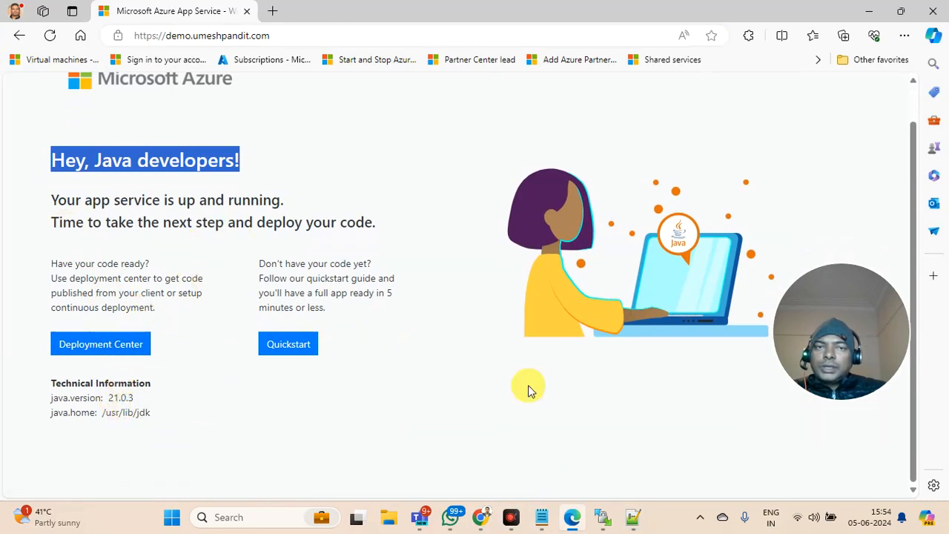
left_click(869, 11)
Step: Examine the hostingstart.html source backwards from its closing html tag to the "Follow our Quickstart guide" text
key("End")
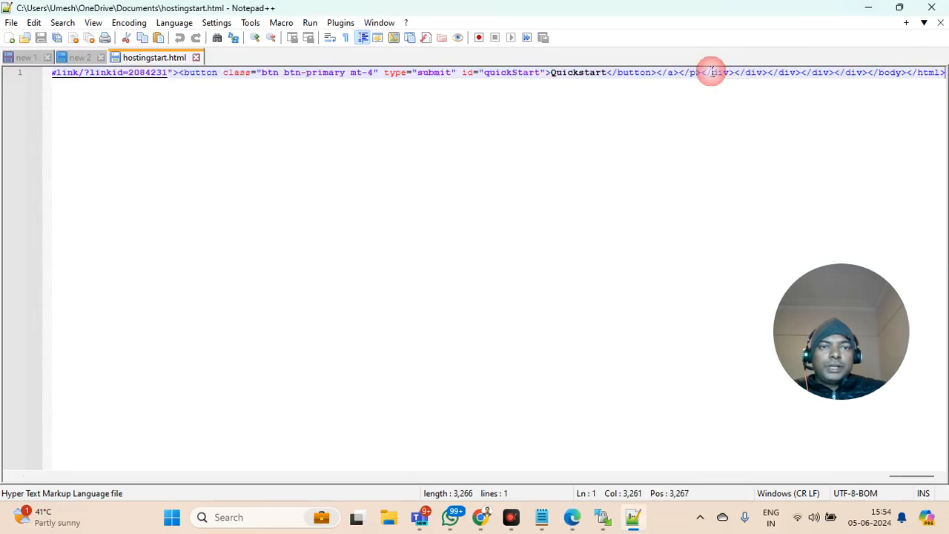
left_click_drag(711, 72, 947, 72)
left_click(664, 424)
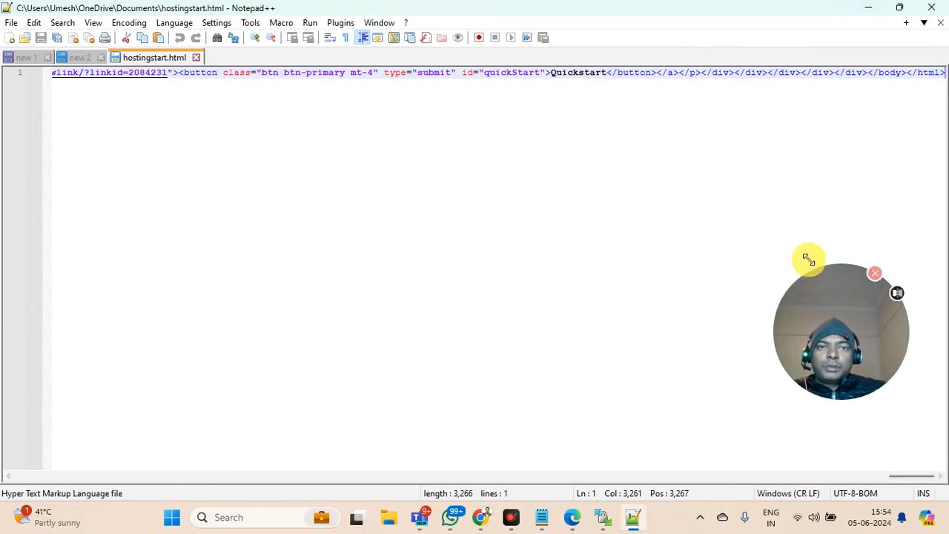
left_click_drag(279, 72, 70, 74)
left_click(201, 81)
left_click_drag(134, 74, 57, 74)
left_click(211, 138)
left_click(205, 137)
key("Left")
key("Left")
key("Left")
key("Left")
key("Left")
key("Left")
key("Left")
key("Left")
key("Left")
key("Left")
key("Left")
key("Left")
key("Left")
key("Left")
key("Left")
key("Left")
key("Left")
key("Left")
key("Left")
key("Left")
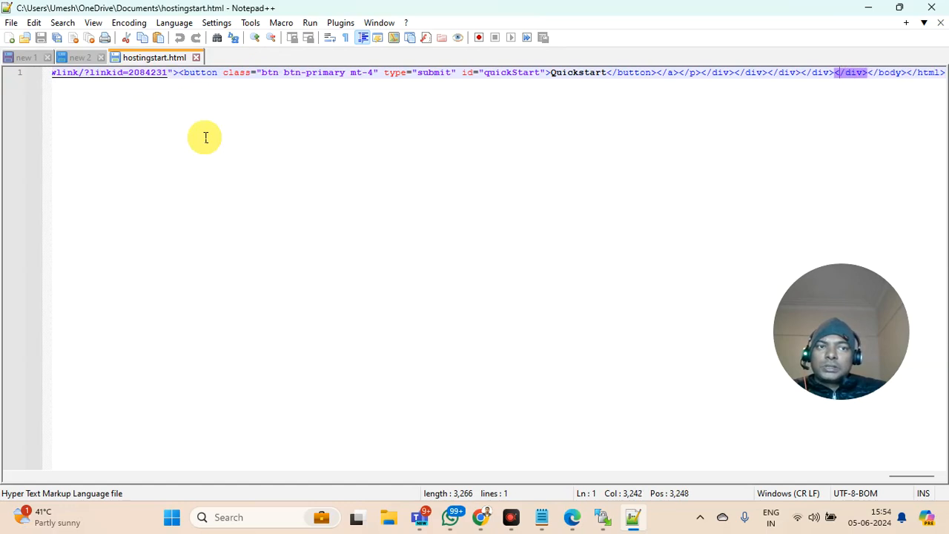
key("Left")
key("Left")
key("Left")
key("Left")
key("Left")
key("Left")
key("Left")
key("Left")
key("Left")
key("Left")
key("Left")
key("Left")
key("Left")
key("Left")
key("Left")
key("Left")
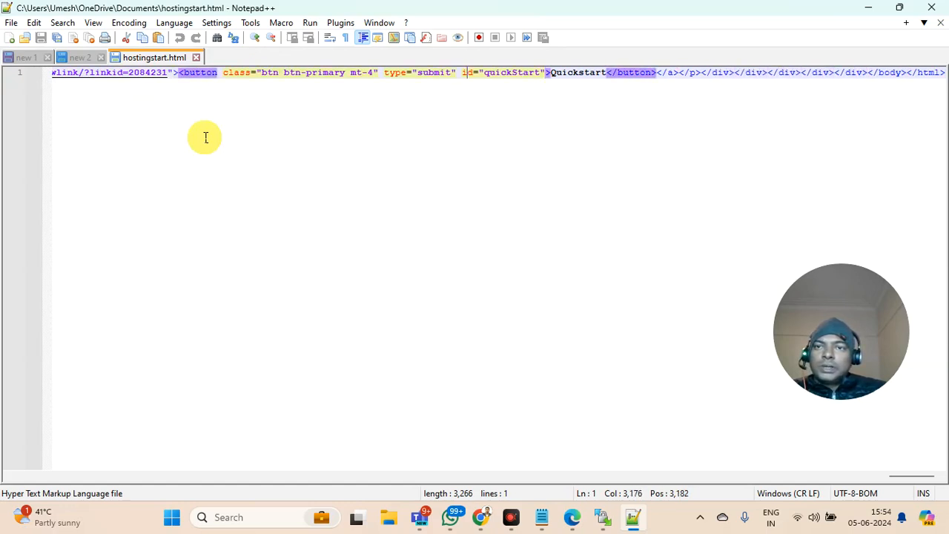
key("Left")
key("Left")
key("Left")
key("Left")
key("Left")
key("Left")
key("Left")
key("Left")
key("Left")
key("Left")
key("Left")
key("Left")
key("Left")
key("Left")
key("Left")
key("Left")
key("Left")
key("Left")
key("Left")
key("Left")
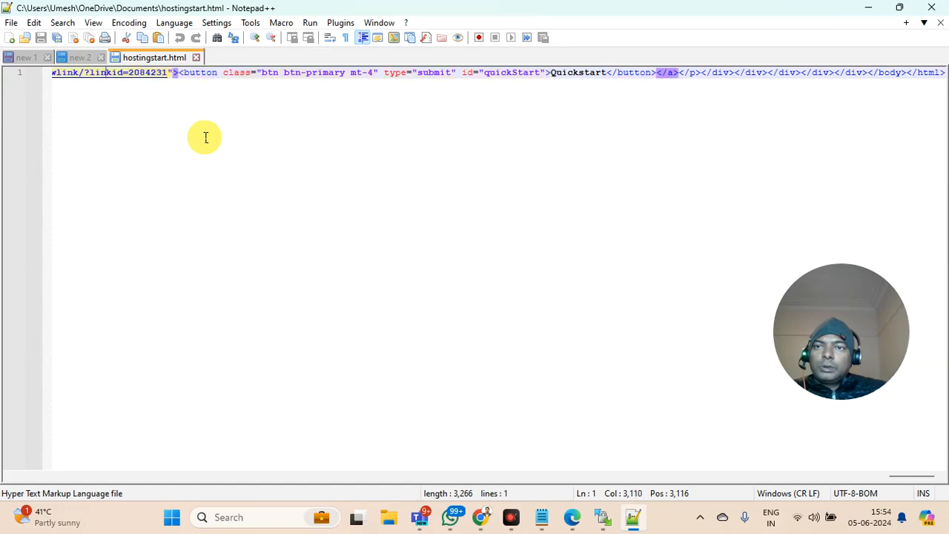
key("Left")
key("Left")
key("Left")
key("Left")
key("Left")
key("Left")
key("Left")
key("Left")
key("Left")
key("Left")
key("Left")
key("Left")
key("Left")
key("Left")
key("Left")
key("Left")
key("Left")
key("Left")
key("Left")
key("Left")
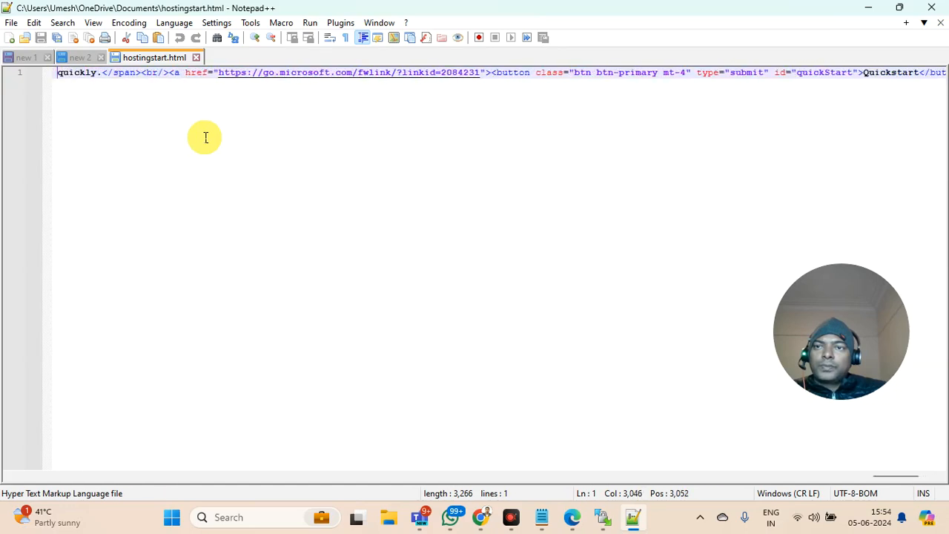
key("Left")
key("Left")
key("Left")
key("Left")
key("Left")
key("Left")
key("Left")
key("Left")
key("Left")
key("Left")
key("Left")
key("Left")
key("Left")
key("Left")
key("Left")
key("Left")
key("Left")
key("Left")
key("Left")
key("Left")
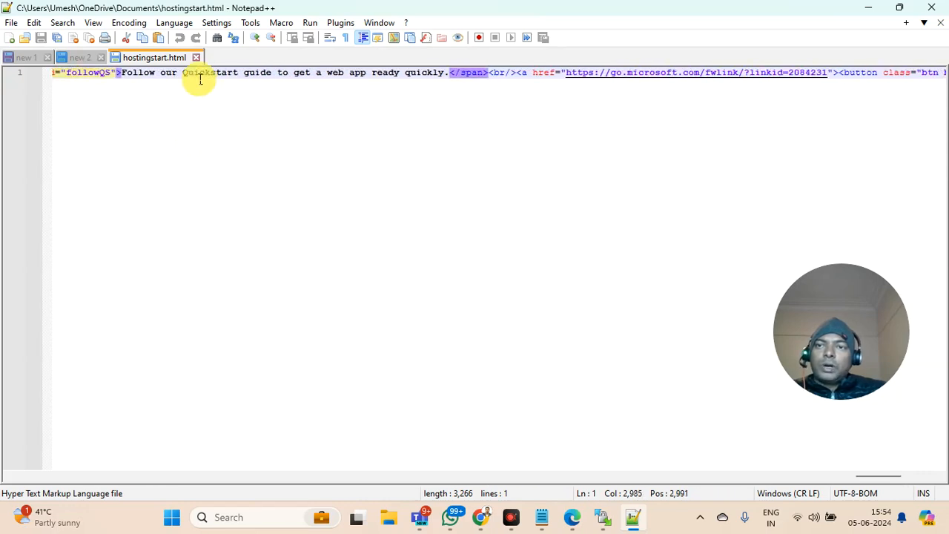
Step: Switch to the demo site in Edge and highlight its quickstart guide sentence to compare it with the source
left_click(569, 516)
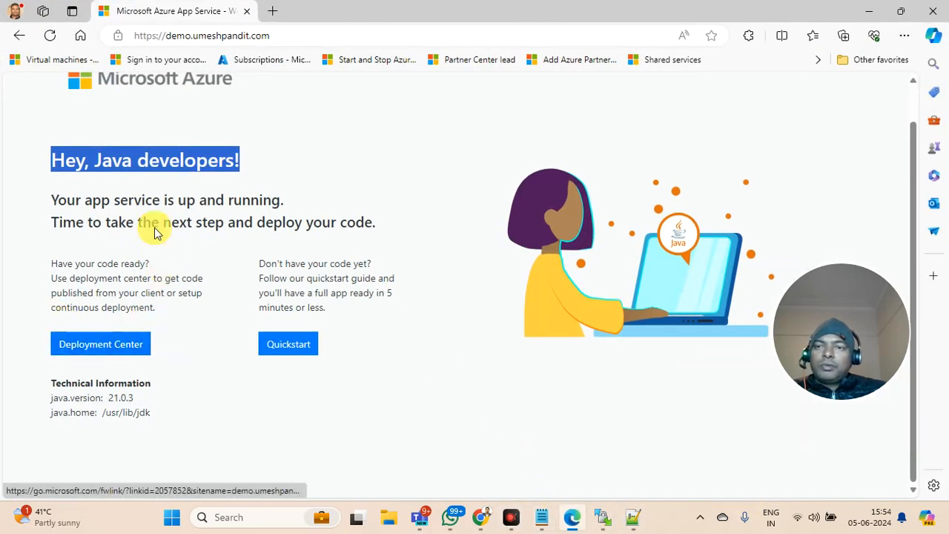
left_click(376, 235)
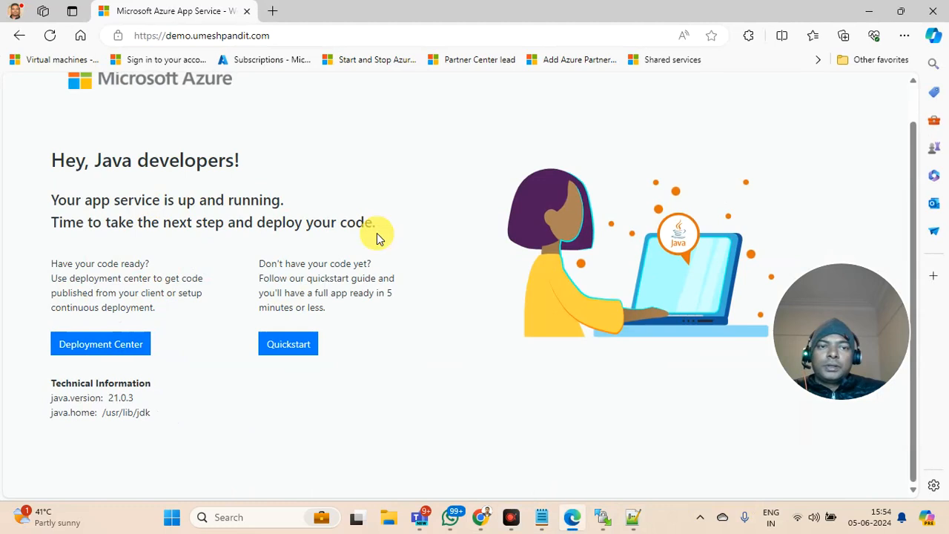
scroll(376, 236, "up", 1)
scroll(377, 236, "down", 1)
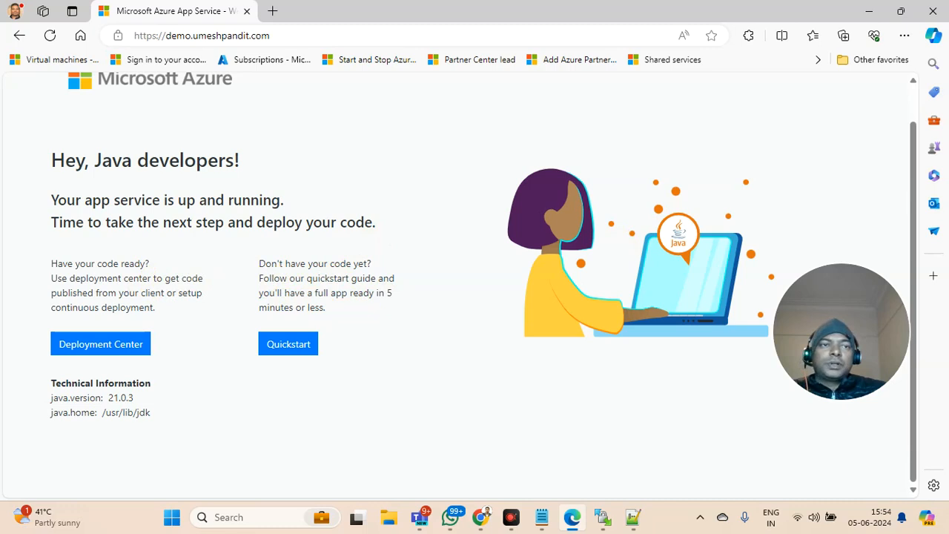
left_click_drag(325, 308, 260, 279)
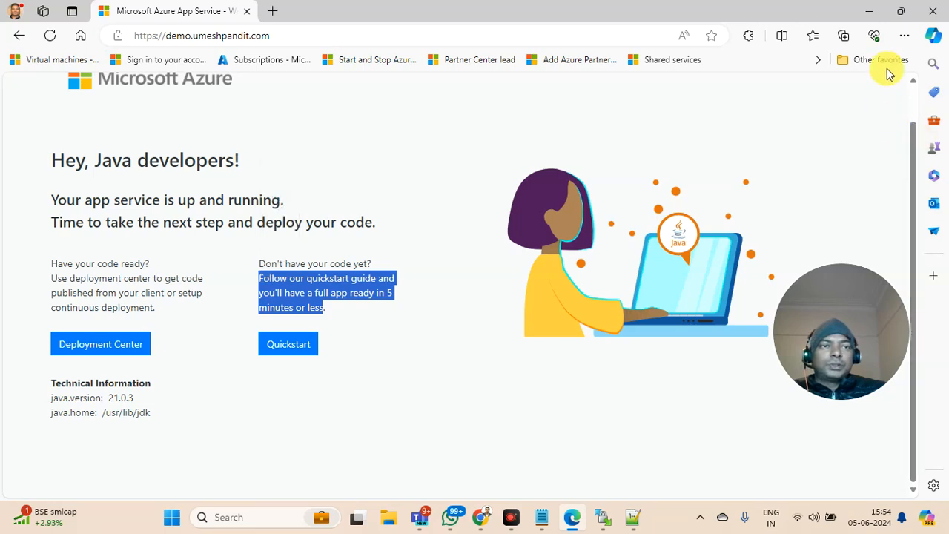
left_click(871, 17)
Step: Switch to Notepad++, insert the site owner's full name before "our Quickstart guide" in the followQS span of hostingstart.html, and save the file
key("End")
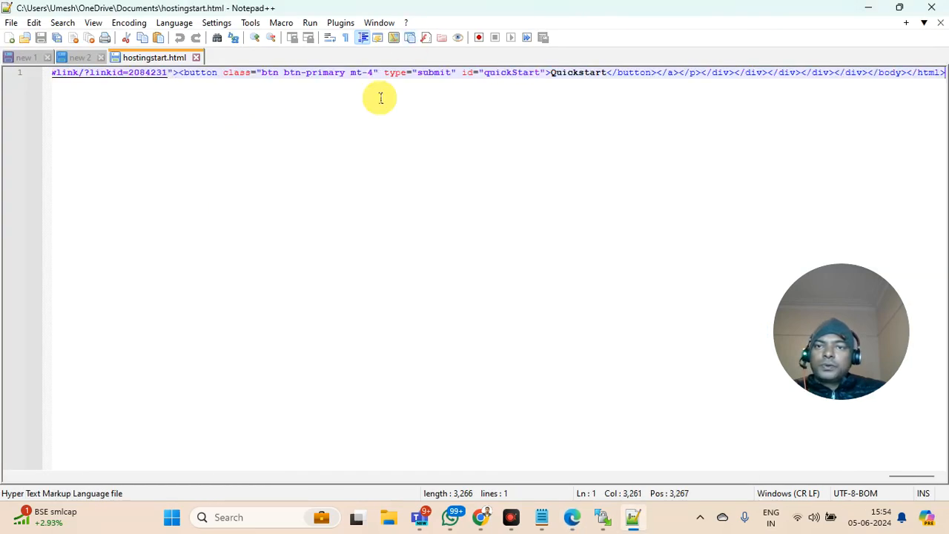
left_click_drag(64, 80, 30, 76)
left_click(189, 120)
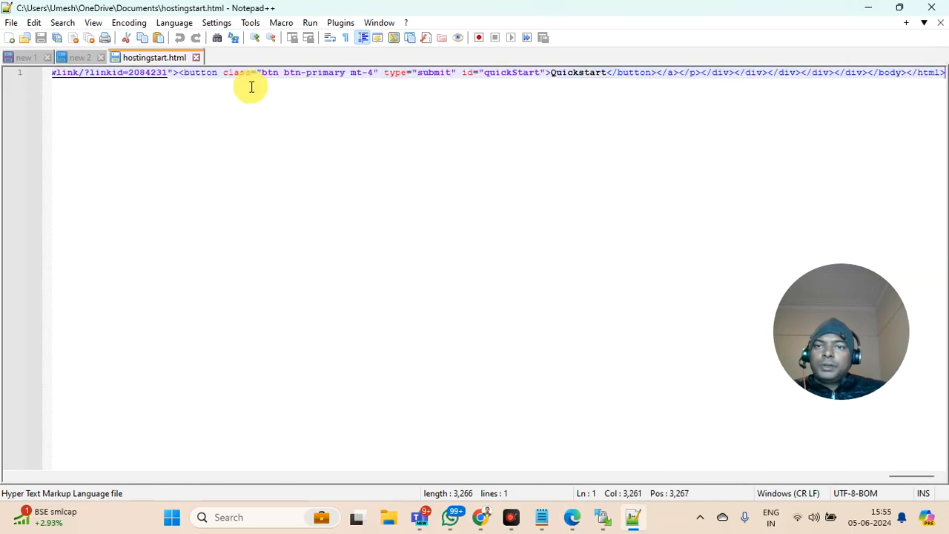
left_click_drag(193, 83, 45, 71)
left_click(103, 88)
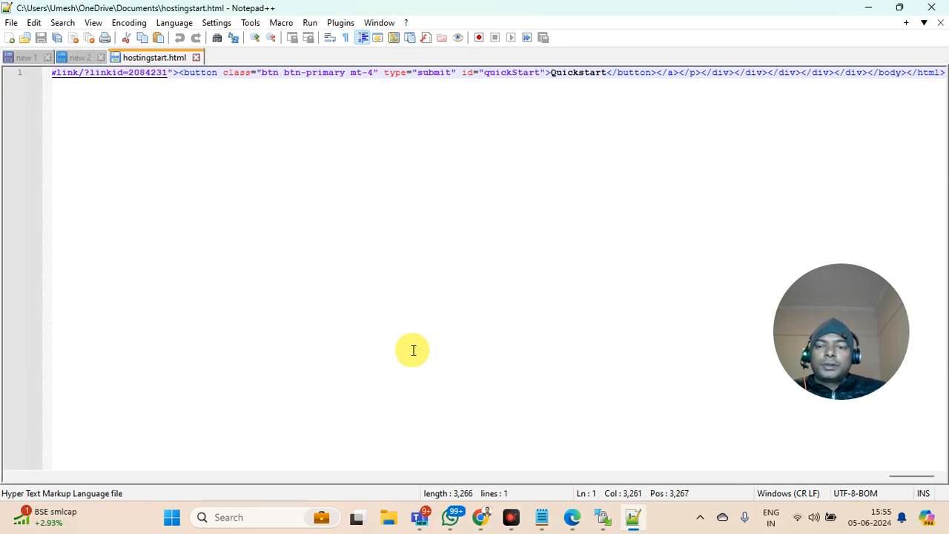
left_click(229, 75)
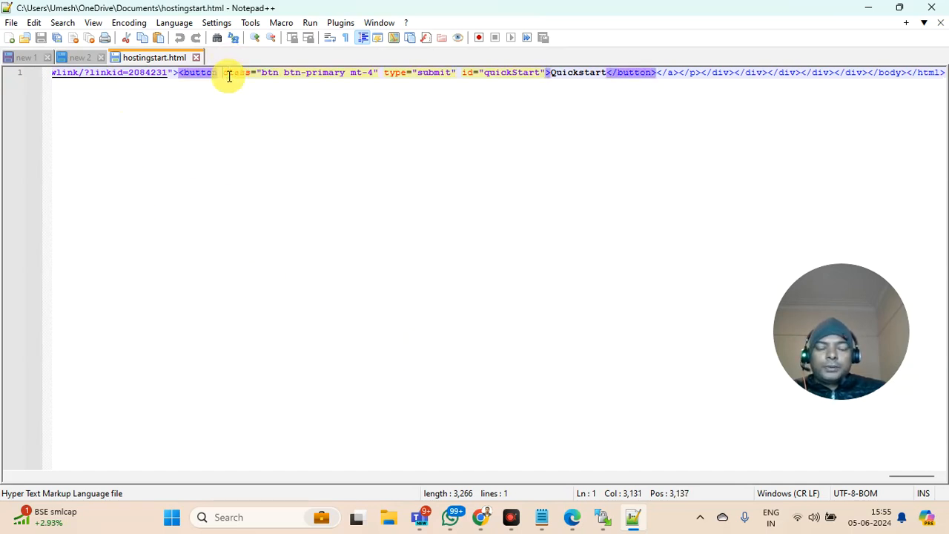
key("Left")
key("Left")
key("Left")
key("Left")
key("Left")
key("Left")
key("Left")
key("Left")
key("Left")
key("Left")
key("Left")
key("Left")
key("Left")
key("Left")
key("Left")
key("Left")
key("Left")
key("Left")
key("Left")
key("Left")
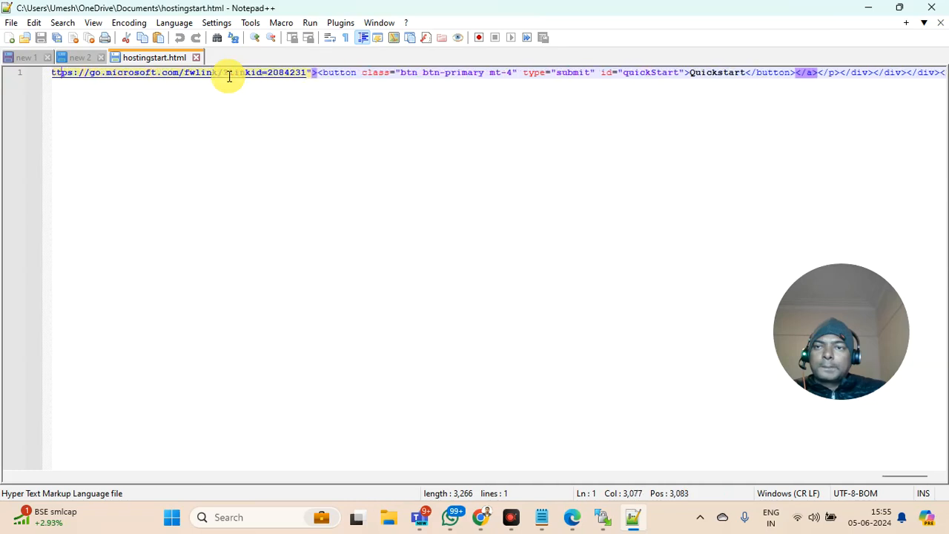
key("Left")
key("Left")
key("Left")
key("Left")
key("Left")
key("Left")
key("Left")
key("Left")
key("Left")
key("Left")
key("Left")
key("Left")
key("Left")
key("Left")
key("Left")
key("Left")
key("Left")
key("Left")
key("Left")
key("Left")
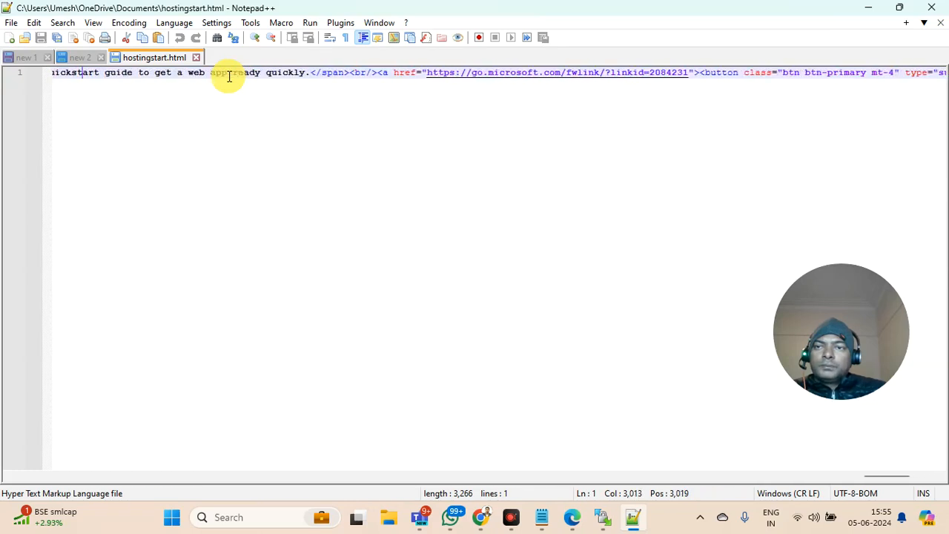
key("Left")
key("Left")
key("Left")
key("Left")
key("Left")
key("Left")
key("Left")
key("Left")
key("Left")
key("Left")
key("Left")
key("Left")
key("Left")
key("Left")
key("Left")
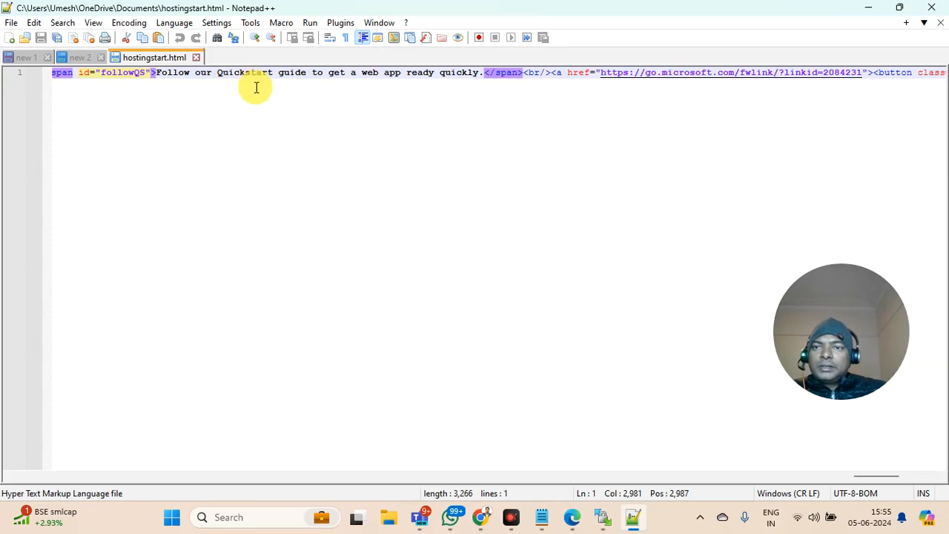
left_click(197, 74)
type("Umes")
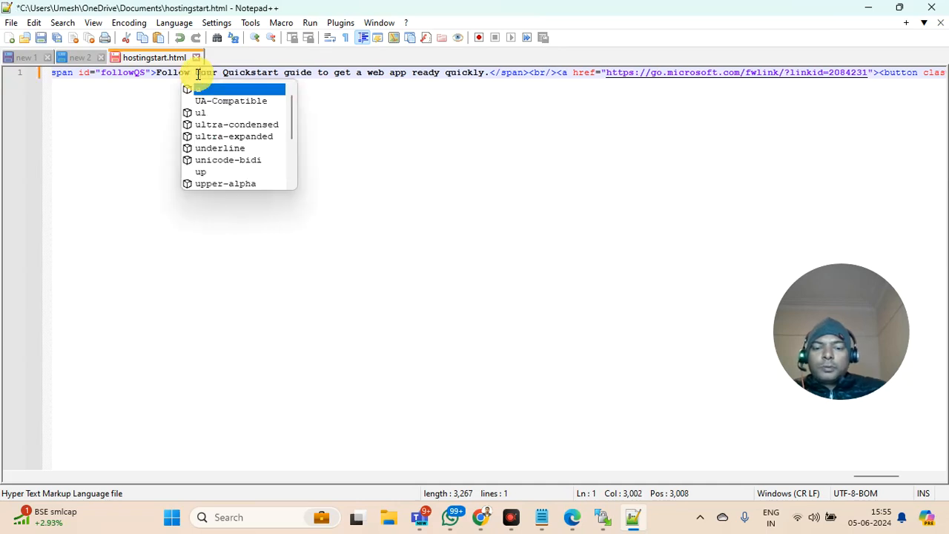
type("h Pandit")
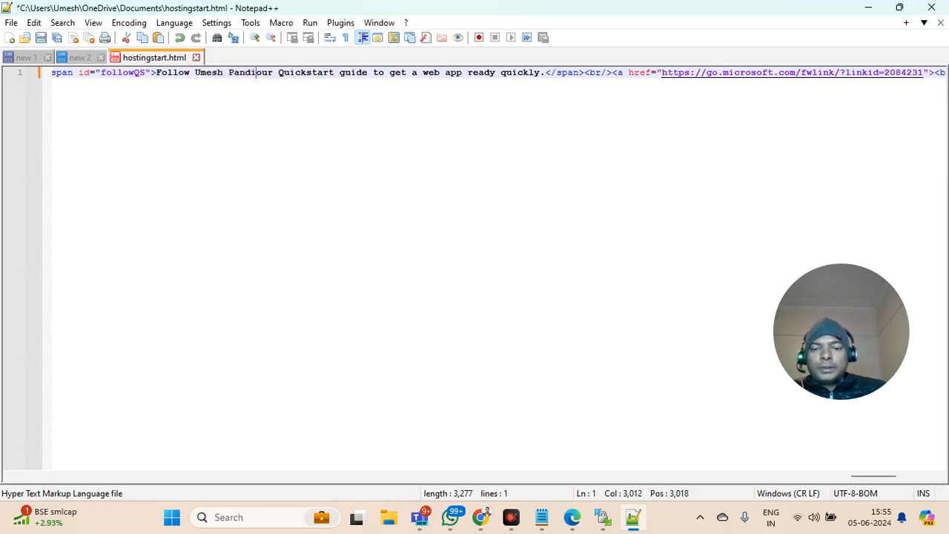
key("ctrl+s")
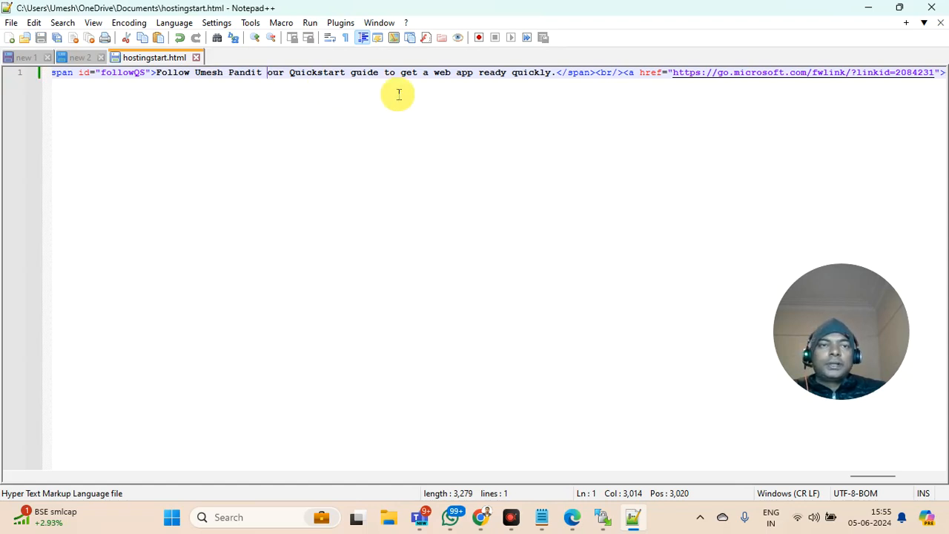
Step: Switch to WinSCP, sort the local files by change date, and upload hostingstart.html to /site/wwwroot/, overwriting the existing copy
left_click(870, 8)
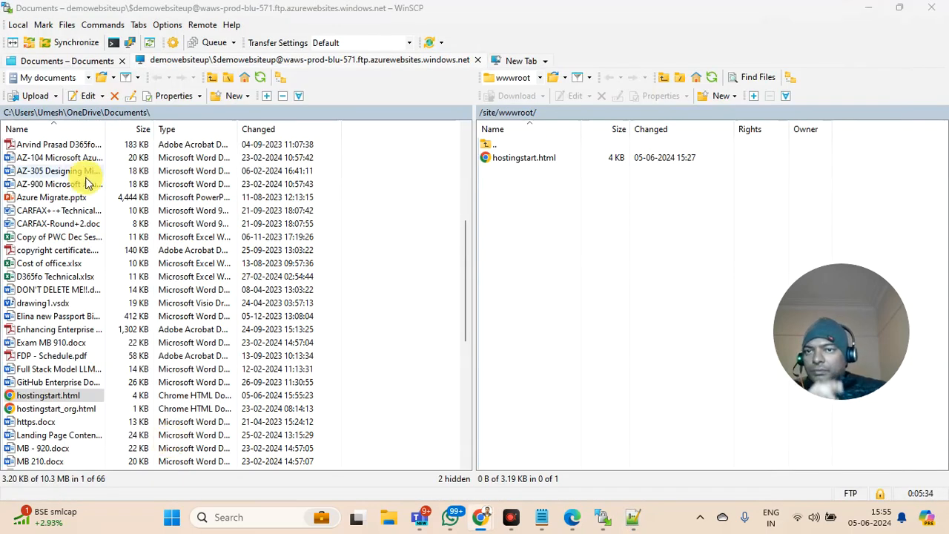
scroll(84, 170, "up", 4)
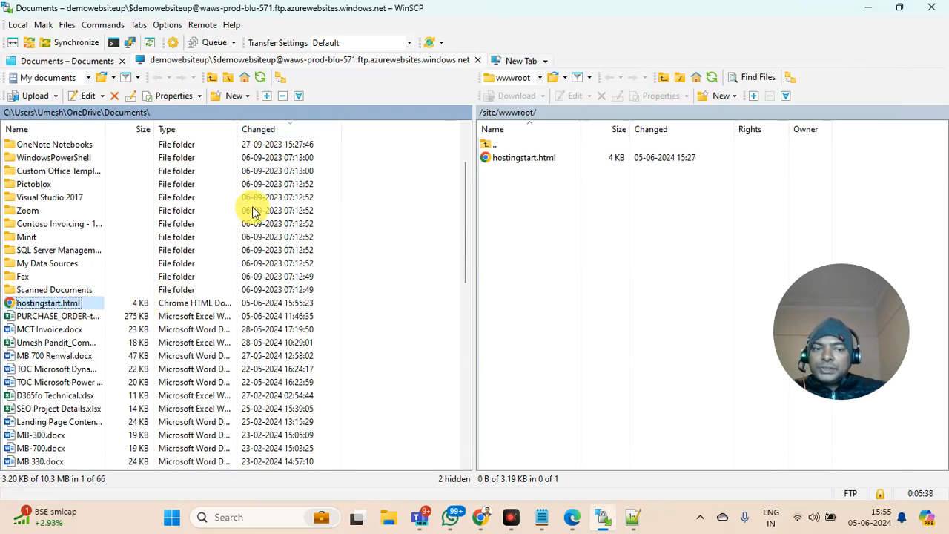
left_click(11, 302)
left_click_drag(11, 303, 599, 267)
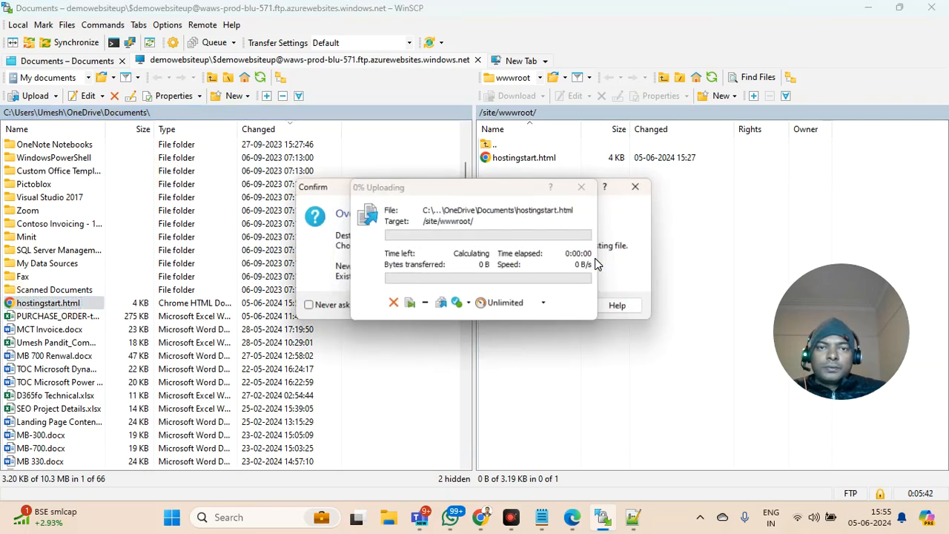
left_click(427, 308)
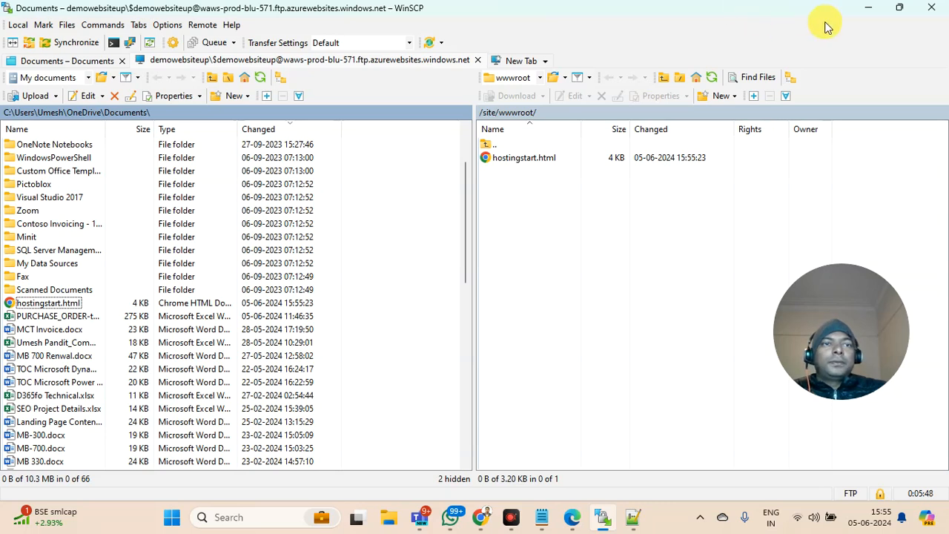
Step: Switch to the Azure portal in Chrome and restart the demowebsiteup web app from its overview
left_click(869, 18)
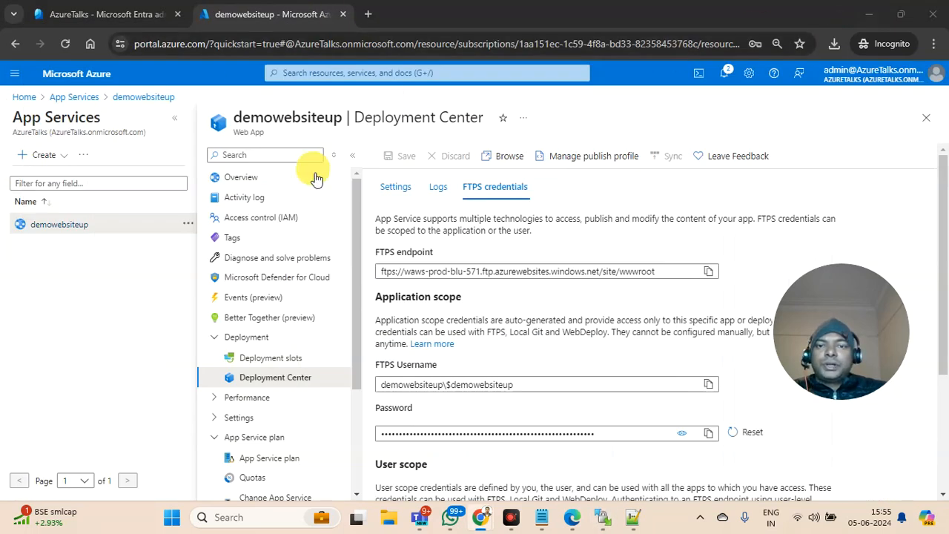
left_click(384, 189)
left_click(289, 179)
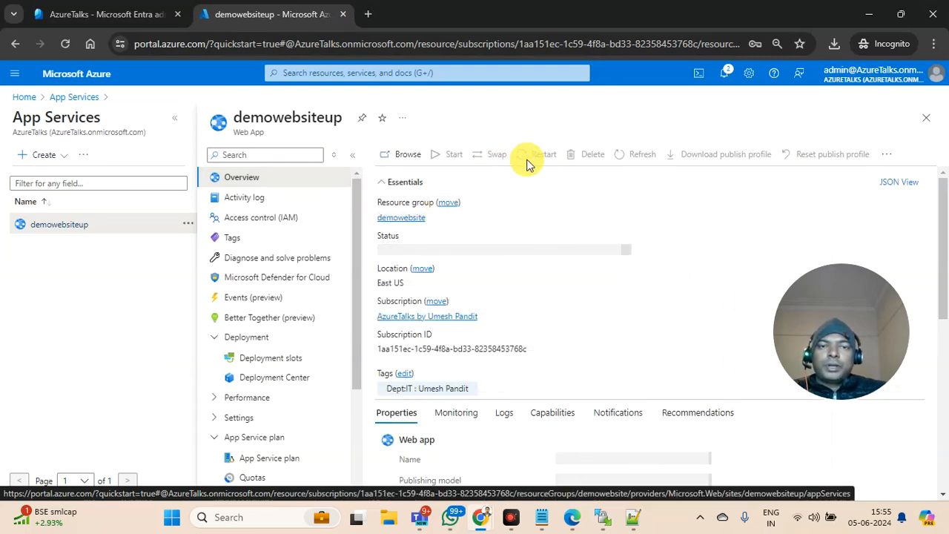
left_click(536, 159)
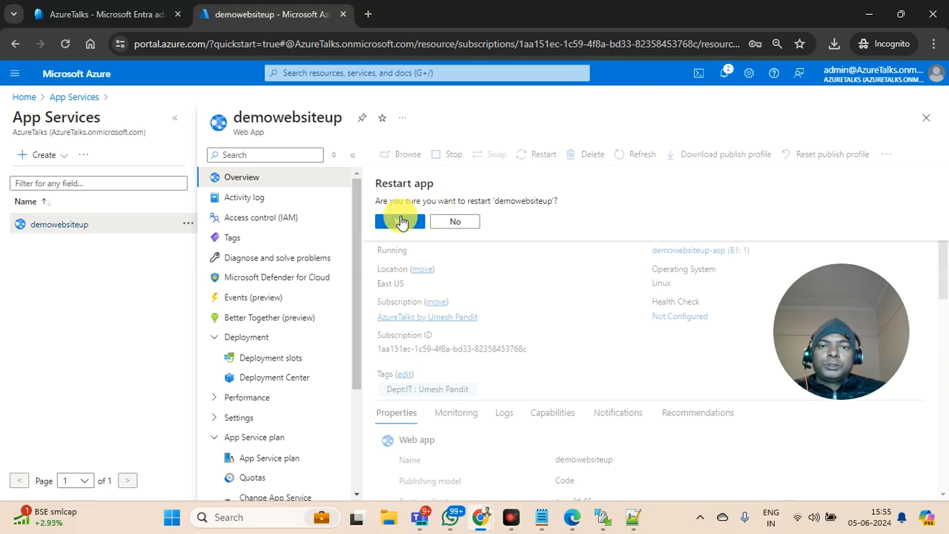
left_click(400, 220)
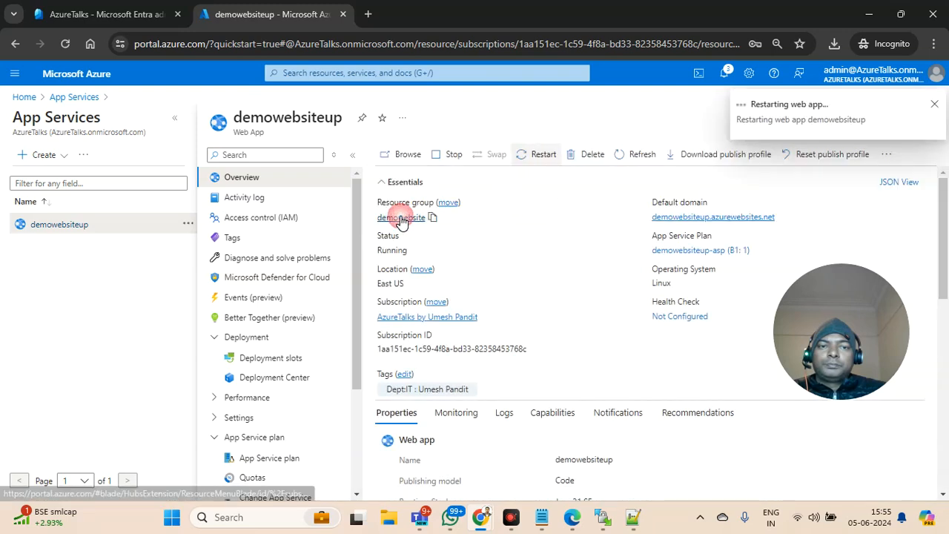
Step: Open the default domain demowebsiteup.azurewebsites.net, reload it to check the quickstart text, and close the page
left_click(690, 217)
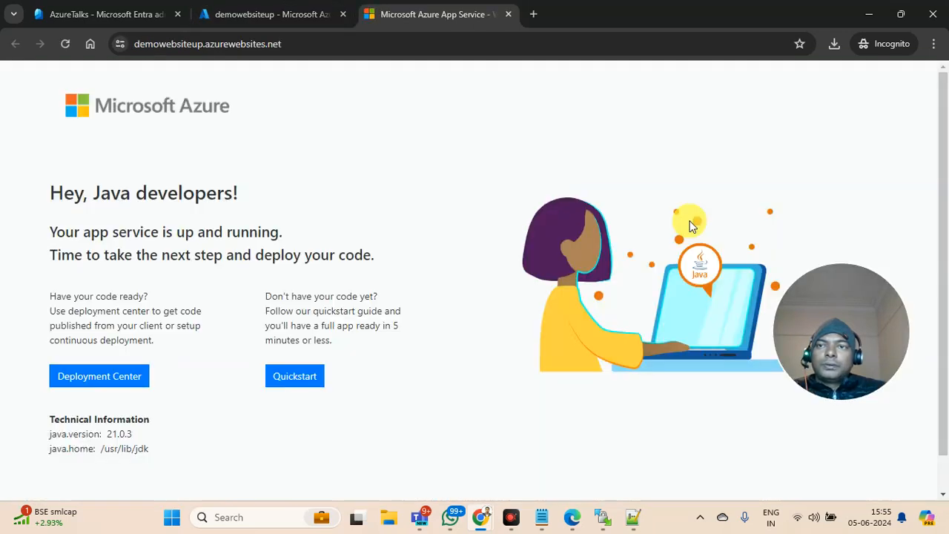
left_click(76, 46)
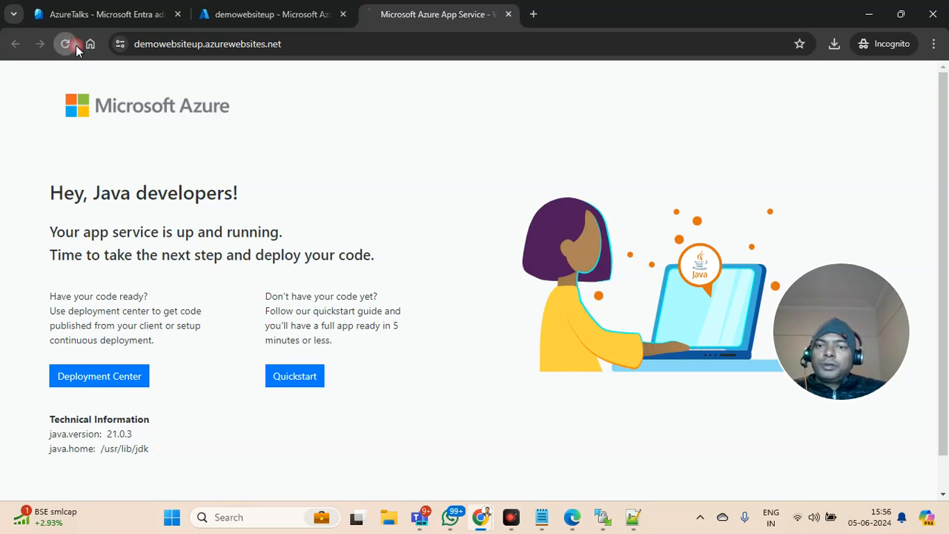
left_click(507, 15)
Step: Switch to the demo subdomain site in Edge, reload it repeatedly to check the quickstart text, and return to the Azure portal
mouse_move(602, 523)
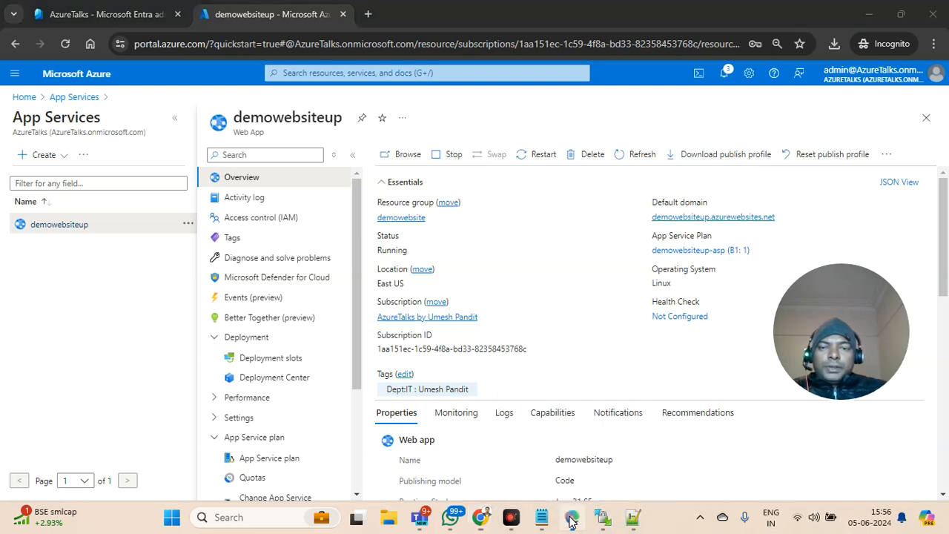
left_click(572, 517)
left_click(48, 37)
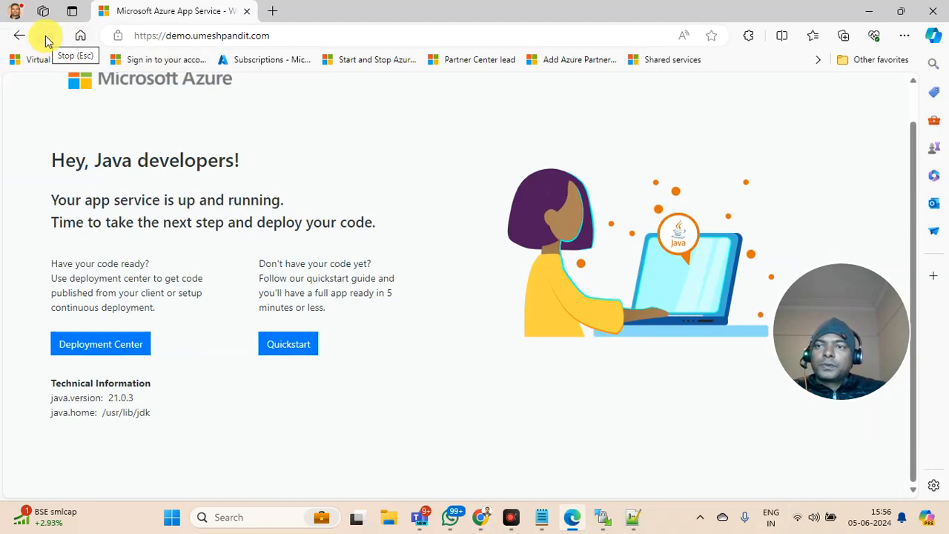
left_click(252, 35)
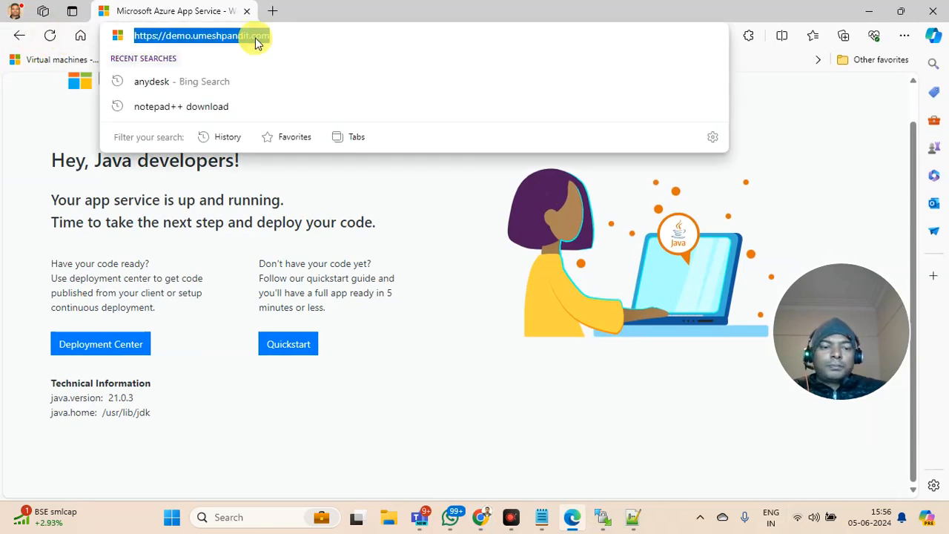
key("Return")
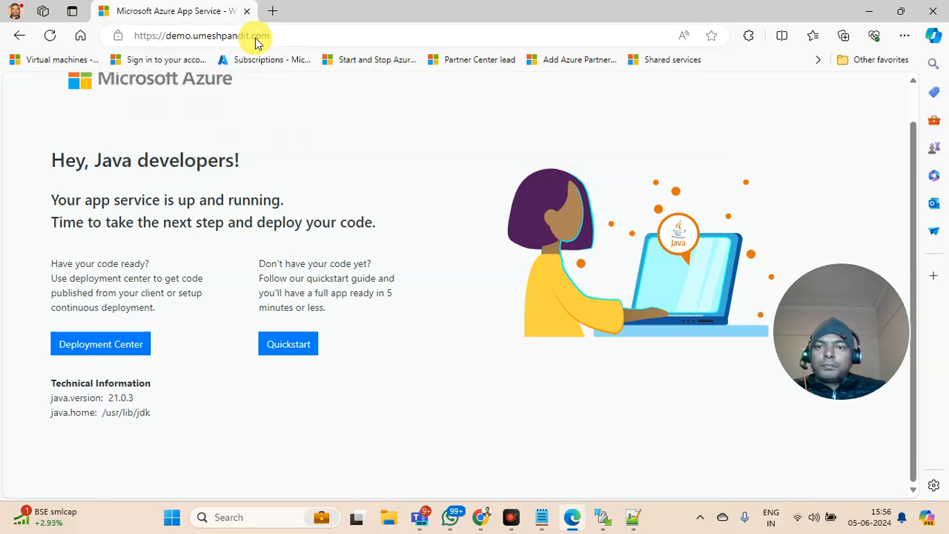
left_click(297, 36)
key("Return")
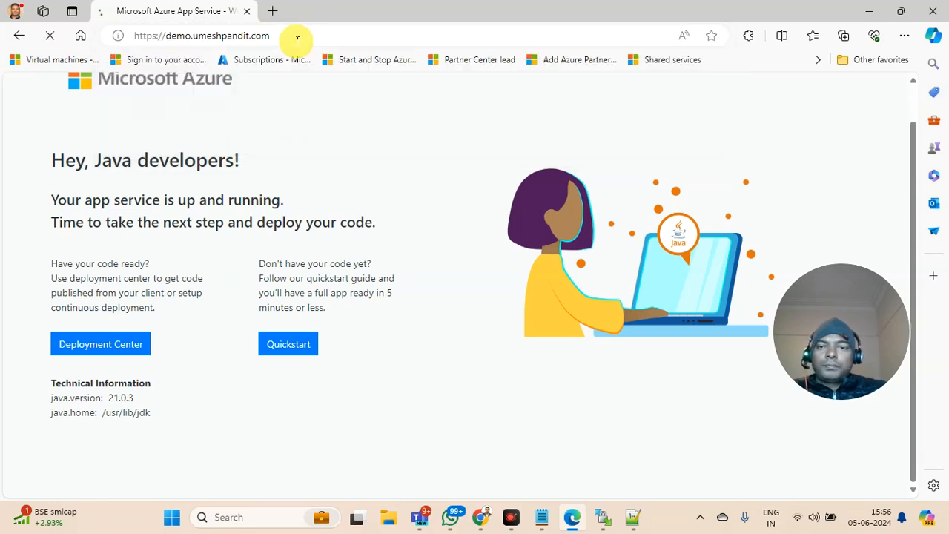
left_click(297, 37)
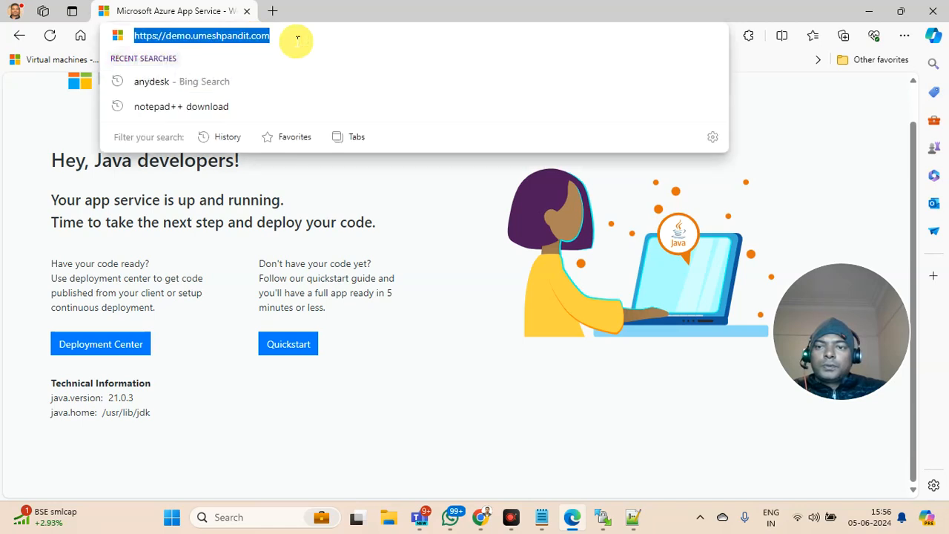
key("Return")
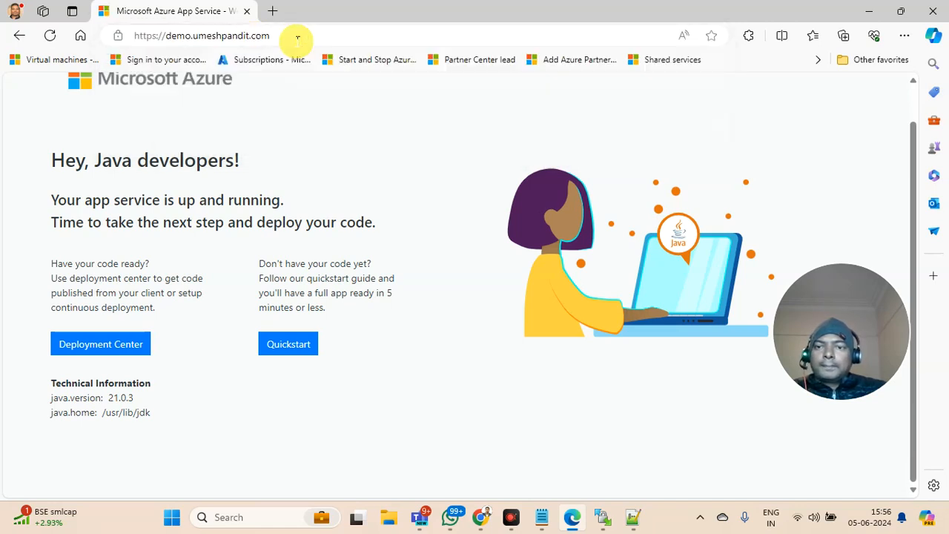
left_click(297, 36)
key("Return")
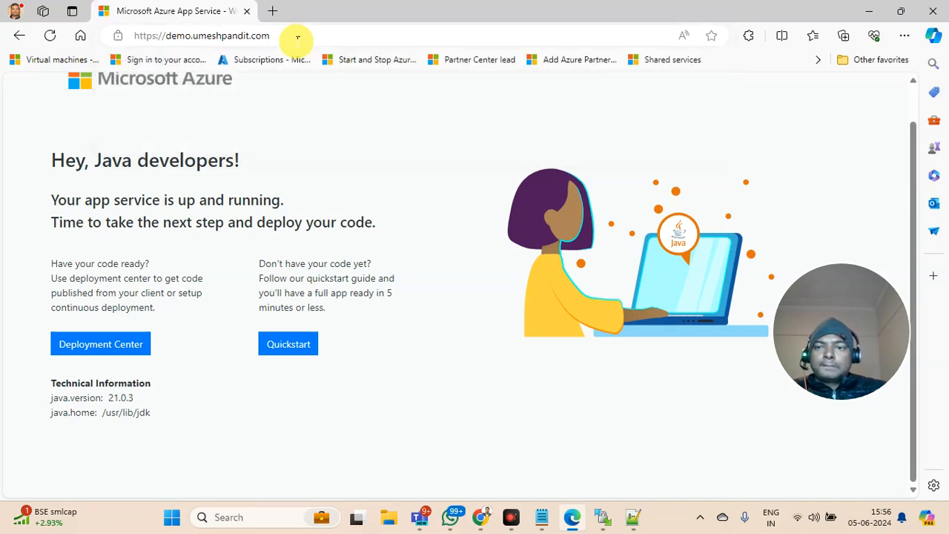
left_click(287, 33)
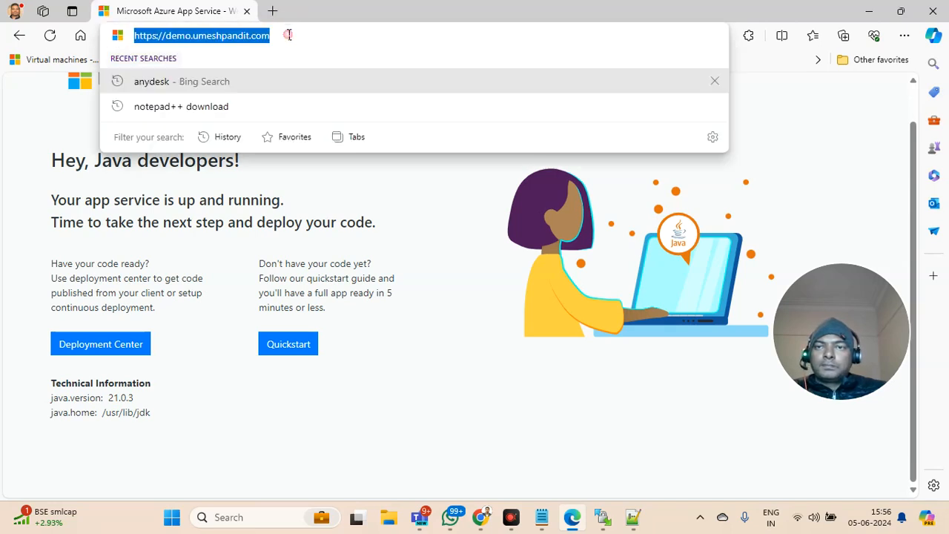
key("Return")
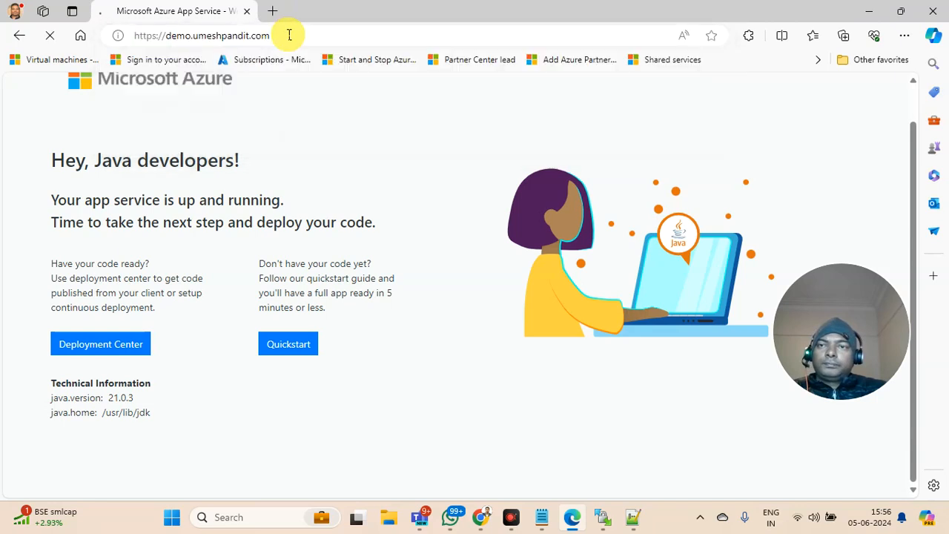
left_click(289, 34)
key("Return")
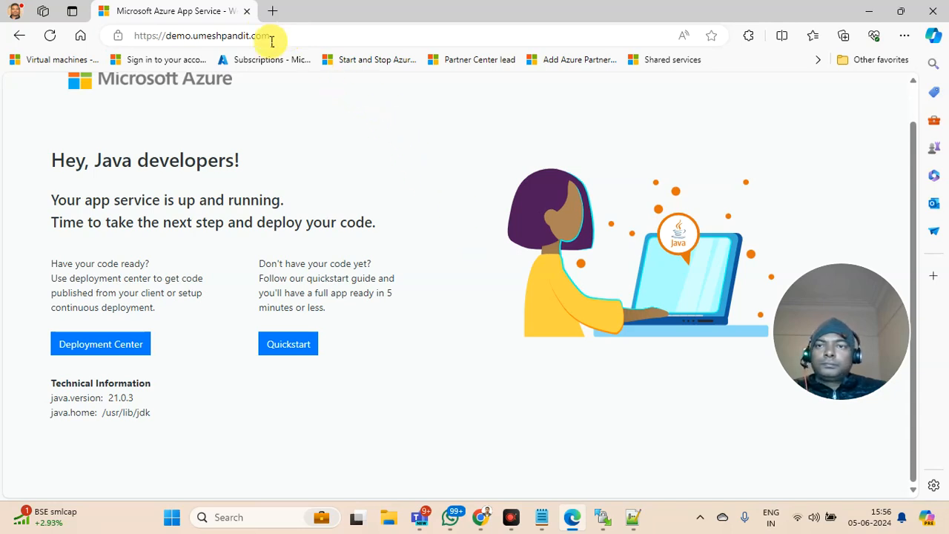
left_click(265, 34)
key("Return")
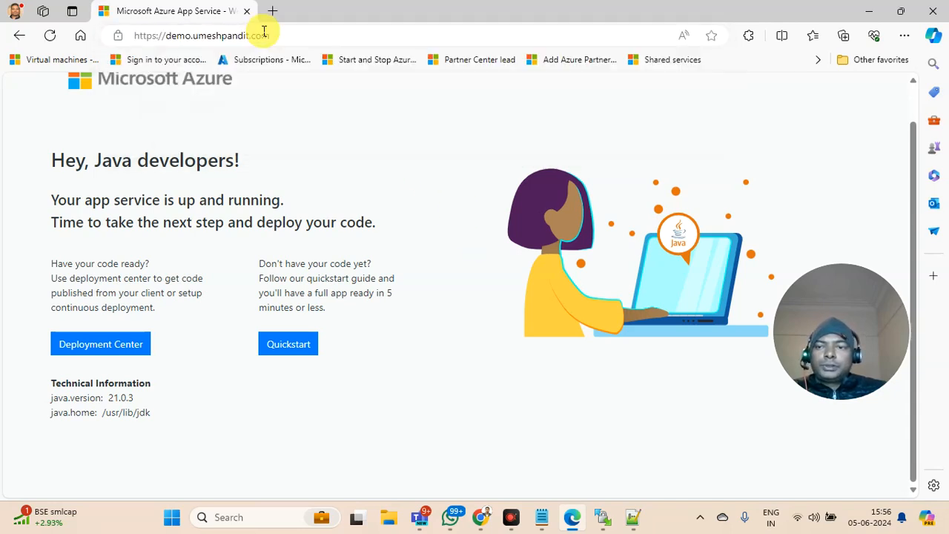
left_click(48, 40)
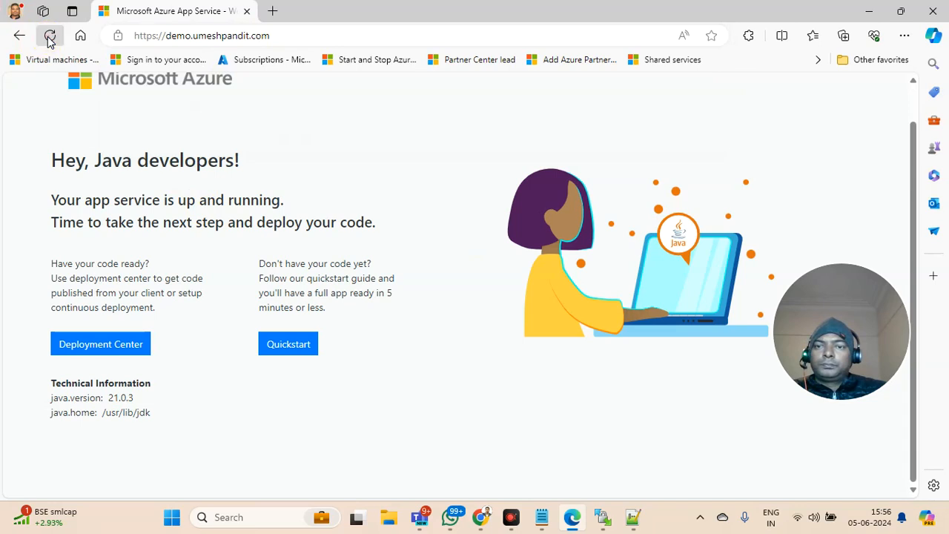
left_click(48, 40)
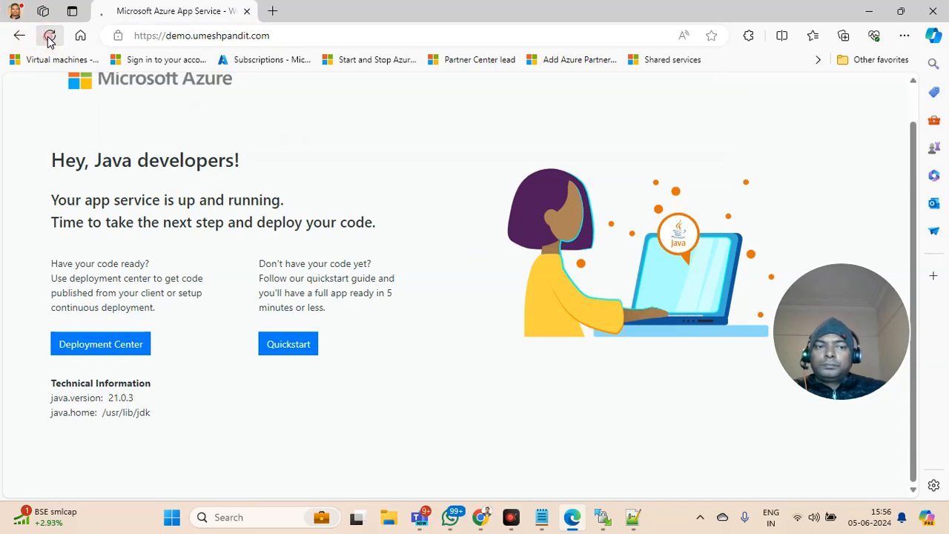
left_click(868, 10)
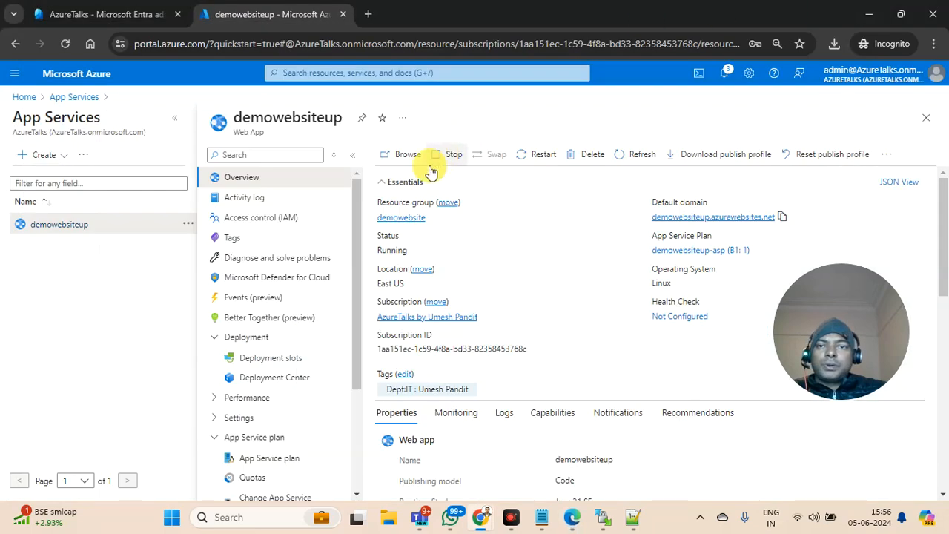
Step: Stop the demowebsiteup web app and start it again from its overview
left_click(451, 154)
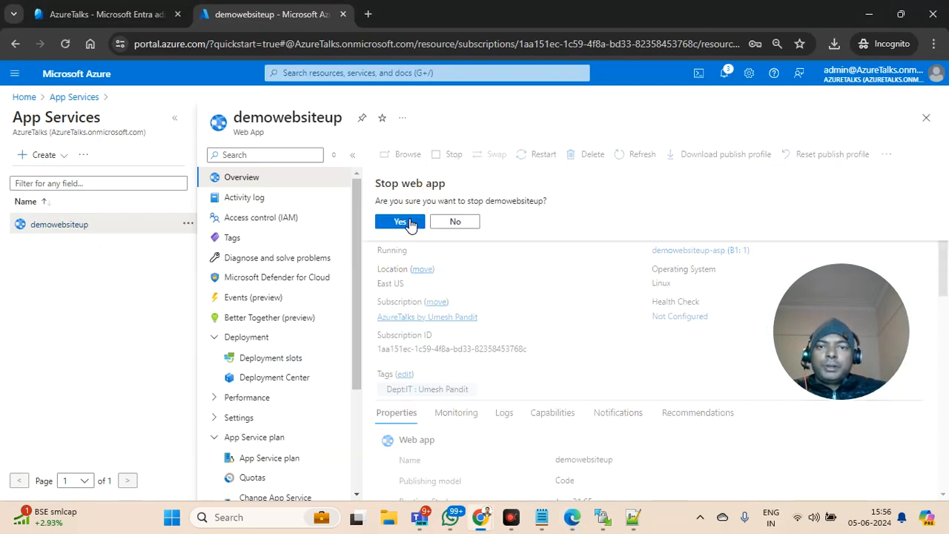
left_click(400, 221)
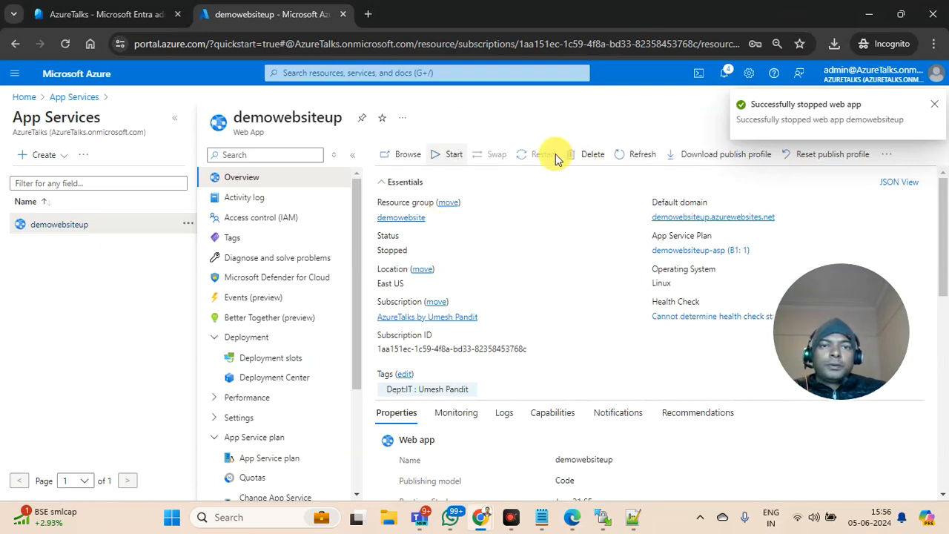
left_click(436, 158)
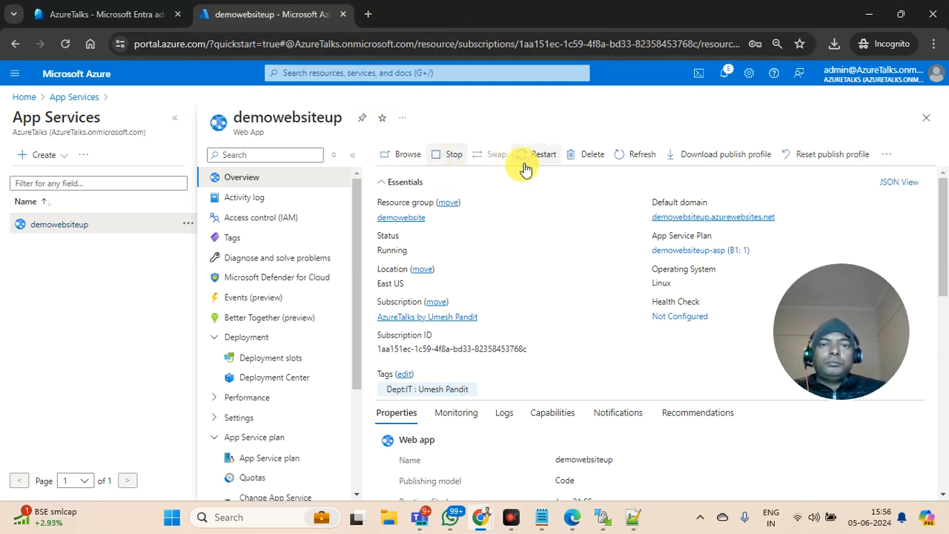
Step: Open the web app's default domain demowebsiteup.azurewebsites.net, reload the page to check its content, and close it
left_click(672, 217)
left_click(66, 44)
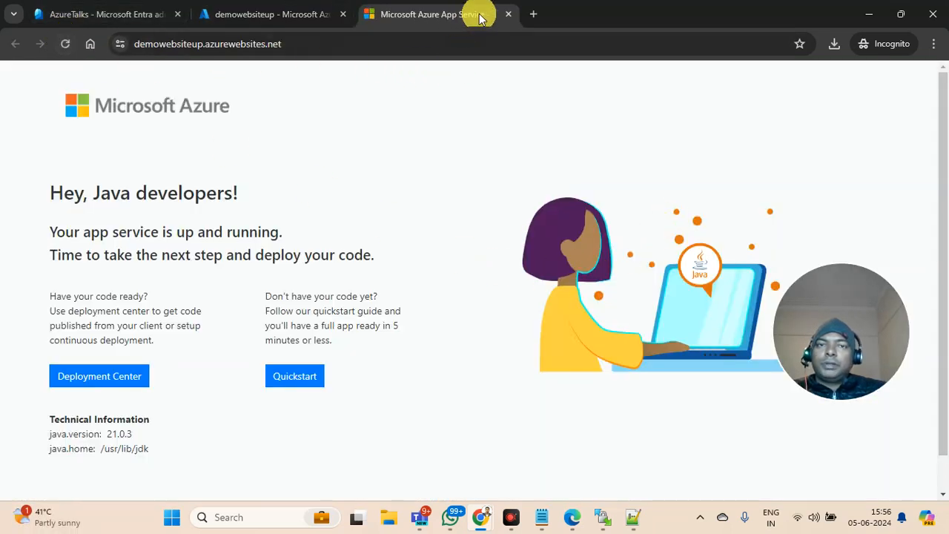
left_click(509, 14)
Step: Switch to Edge, reload the demo subdomain site and load its address afresh to check the page, and return to the Azure portal
left_click(572, 517)
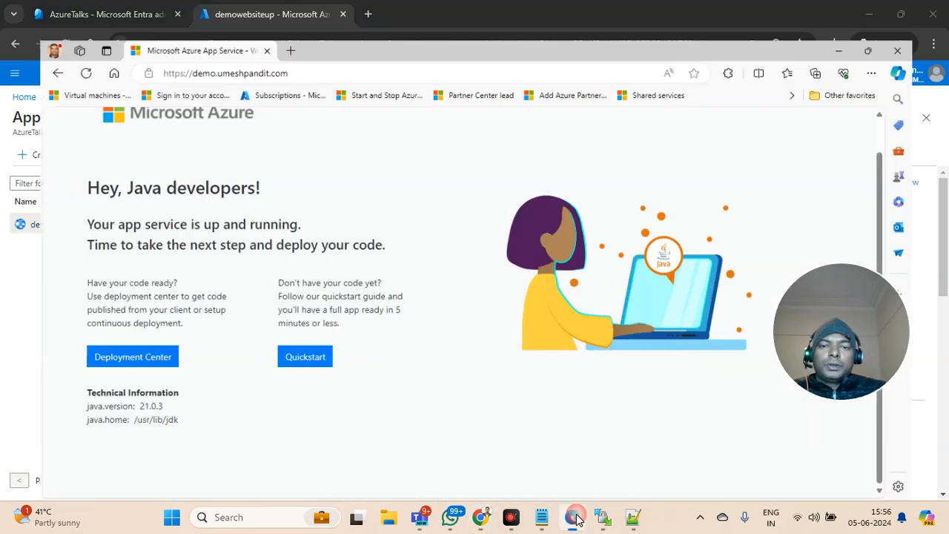
left_click(52, 35)
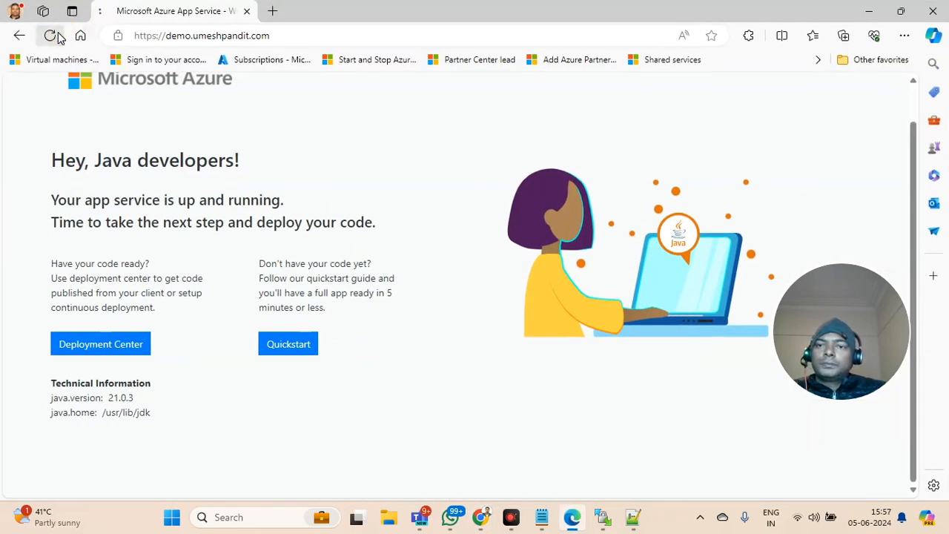
left_click(58, 36)
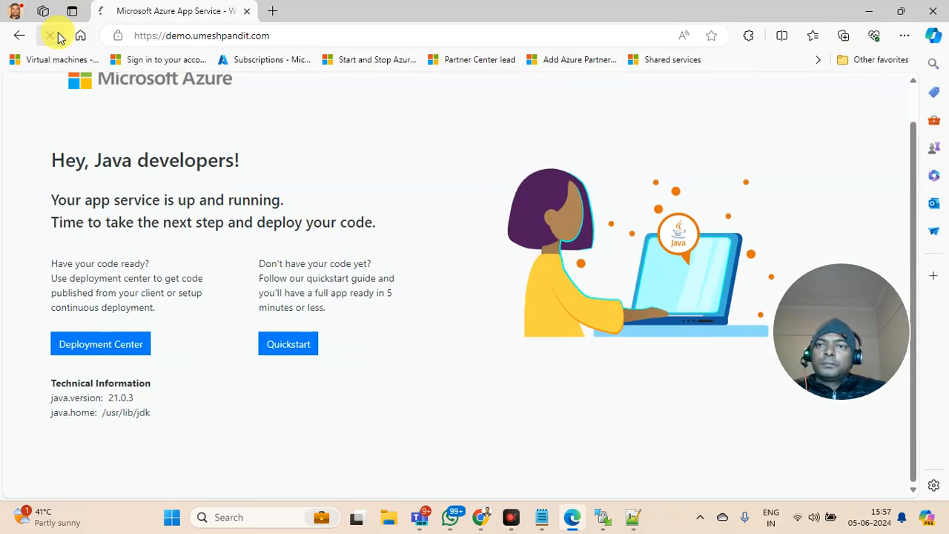
left_click(281, 35)
key("Return")
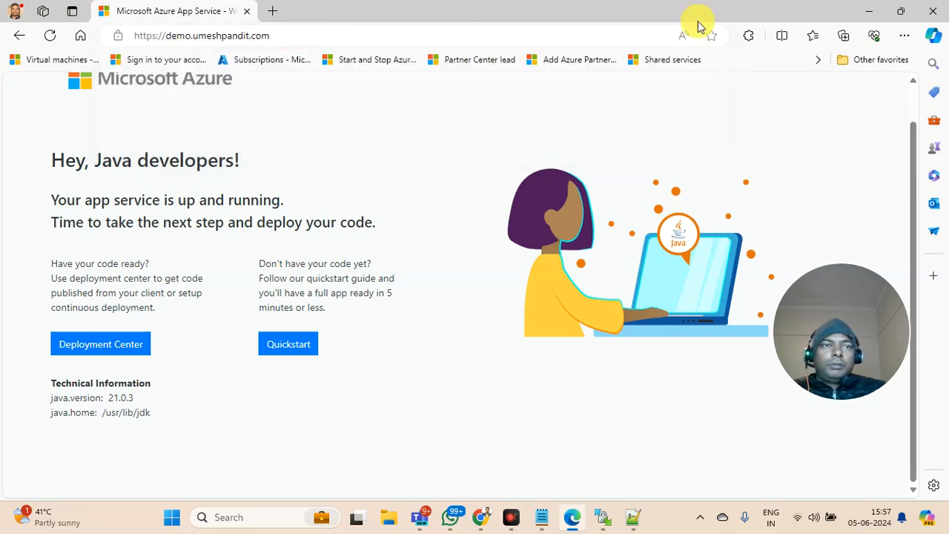
left_click(867, 11)
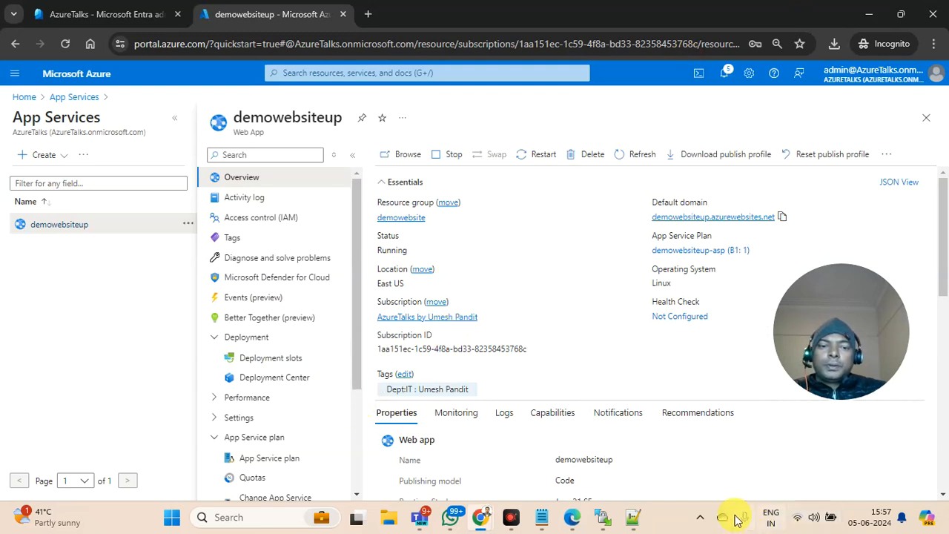
Step: Switch to Notepad++ and examine the markup of hostingstart.html backwards from the quickstart text to the Azure logo image
left_click(630, 521)
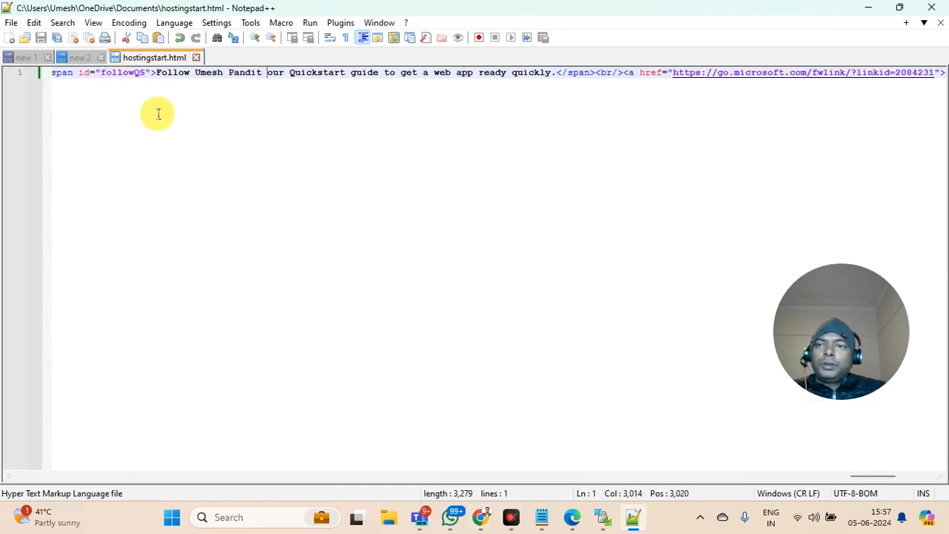
left_click(178, 74)
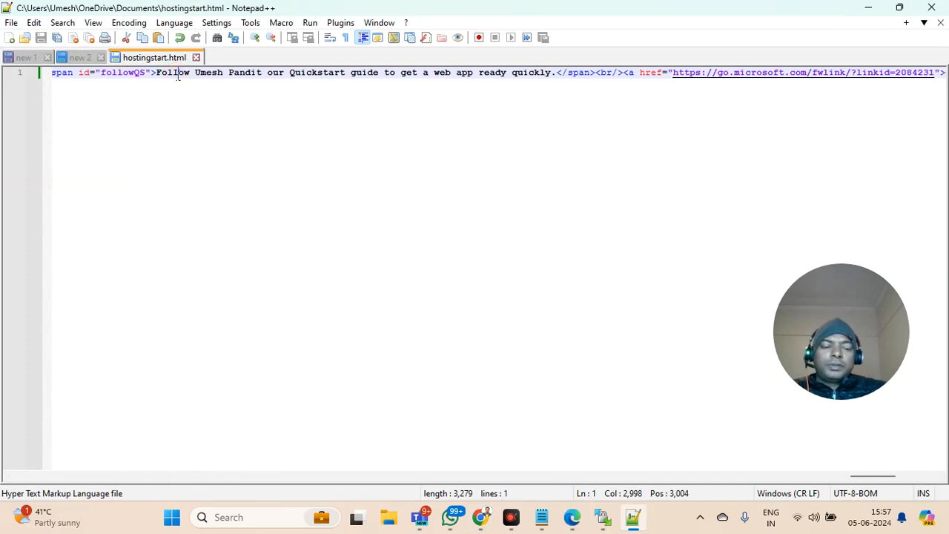
key("Left")
key("Left")
key("Left")
key("Left")
key("Left")
key("Left")
key("Left")
key("Left")
key("Left")
key("Left")
key("Left")
key("Left")
key("Left")
key("Left")
key("Left")
key("Left")
key("Left")
key("Left")
key("Left")
key("Left")
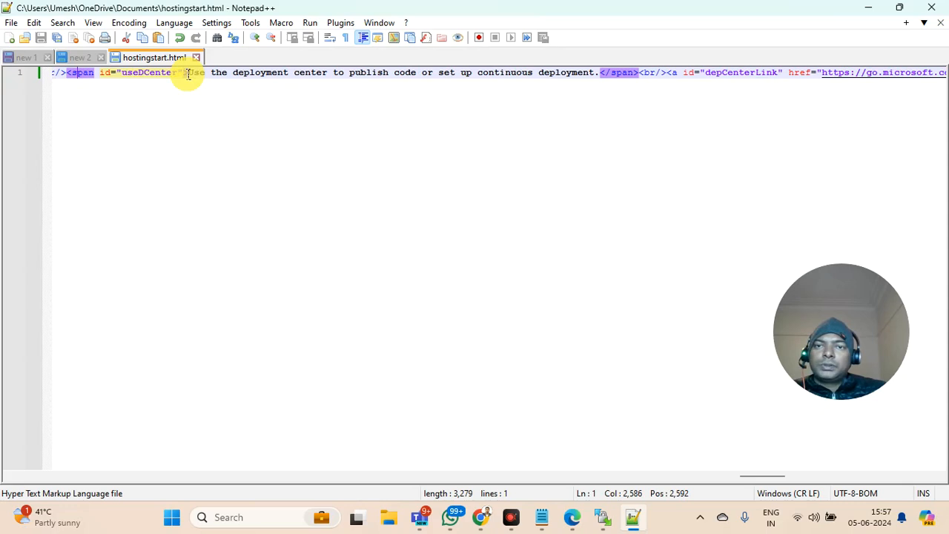
key("Left")
key("Left")
key("Left")
key("Left")
key("Left")
key("Left")
key("Left")
key("Left")
key("Left")
key("Left")
key("Left")
key("Left")
key("Left")
key("Left")
key("Left")
key("Left")
key("Left")
key("Left")
key("Left")
key("Left")
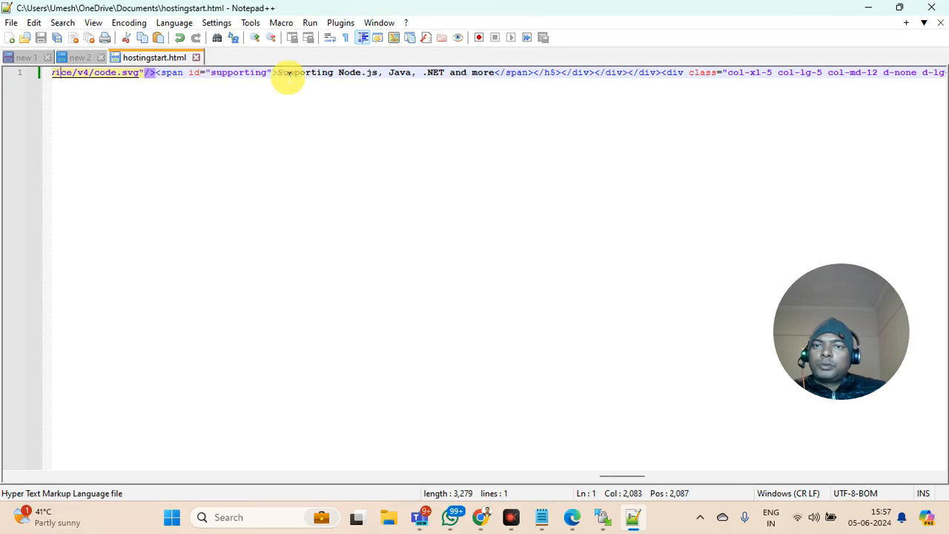
key("Left")
key("Left")
key("Left")
key("Left")
key("Left")
key("Left")
key("Left")
key("Left")
key("Left")
key("Left")
key("Left")
key("Left")
key("Left")
key("Left")
key("Left")
key("Left")
key("Left")
key("Left")
key("Left")
key("Left")
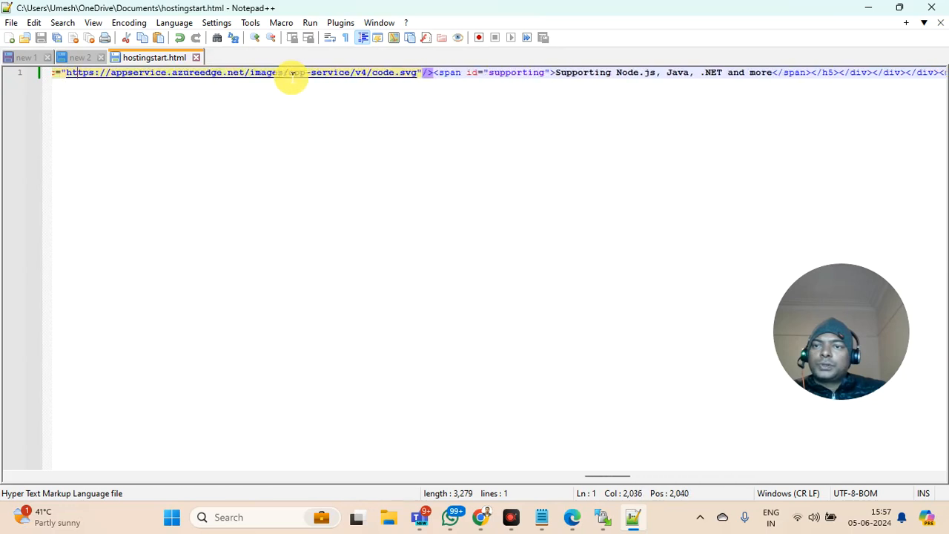
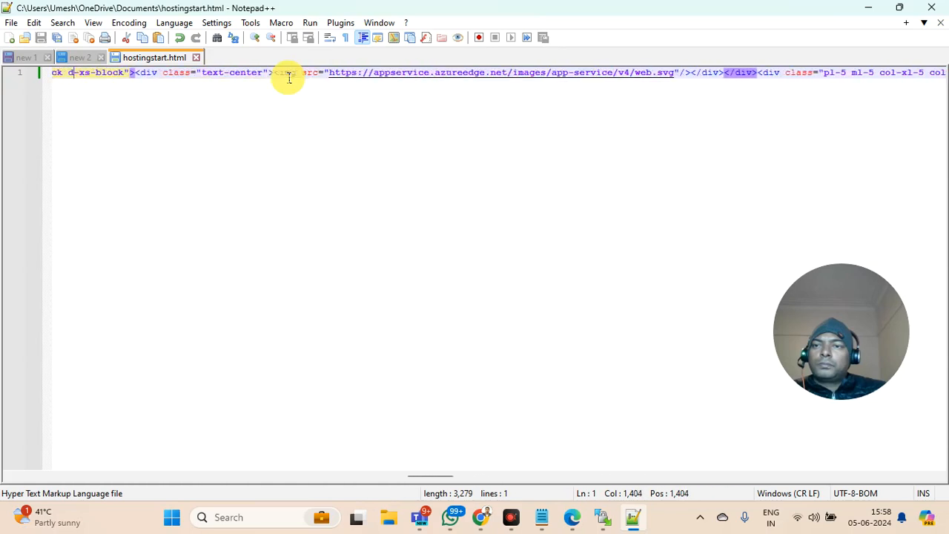
key("Left")
key("Left")
key("Left")
key("Left")
key("Left")
key("Left")
key("Left")
key("Left")
key("Left")
key("Left")
key("Left")
key("Left")
key("Left")
key("Left")
key("Left")
key("Left")
key("Left")
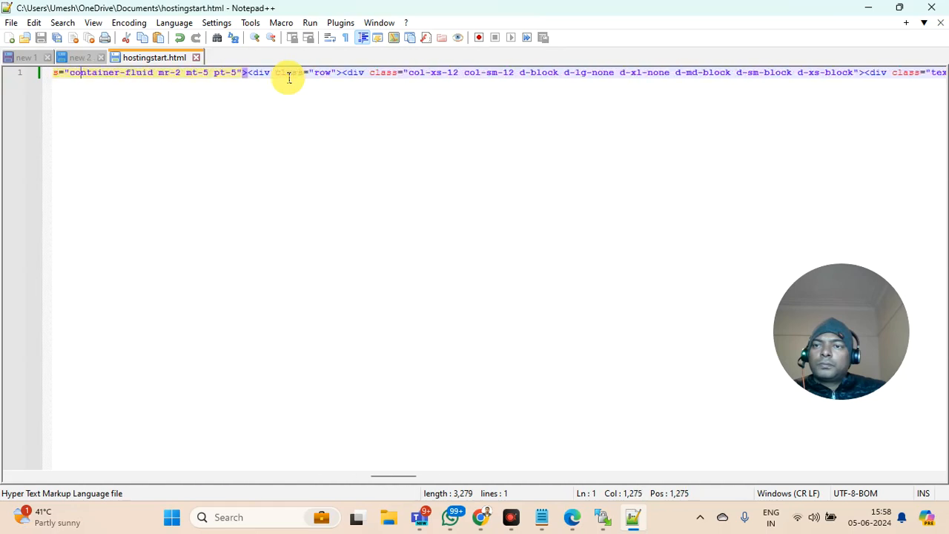
key("Left")
key("Left")
key("Left")
key("Left")
key("Left")
key("Left")
key("Left")
key("Left")
key("Left")
key("Left")
key("Left")
key("Left")
key("Left")
key("Left")
key("Left")
key("Left")
key("Left")
key("Left")
key("Left")
key("Left")
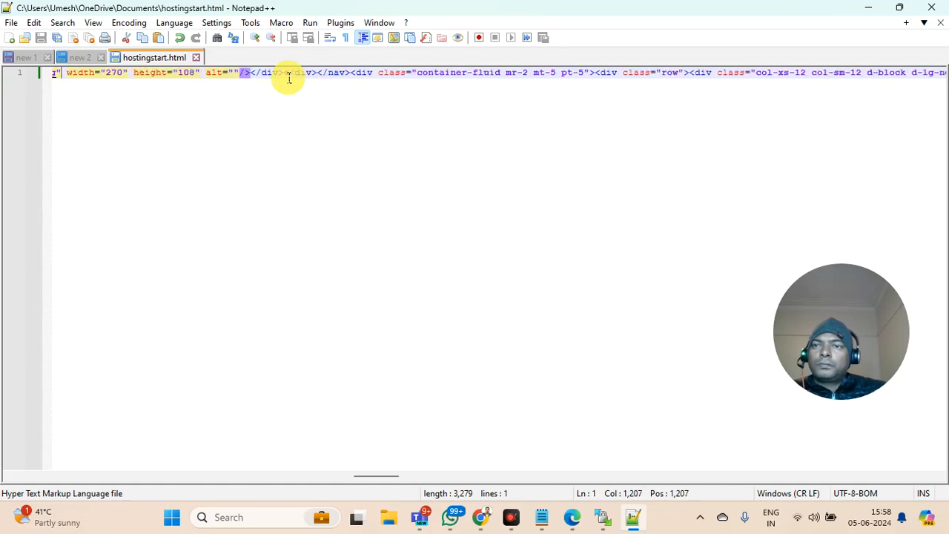
key("Left")
key("Left")
key("Left")
key("Left")
key("Left")
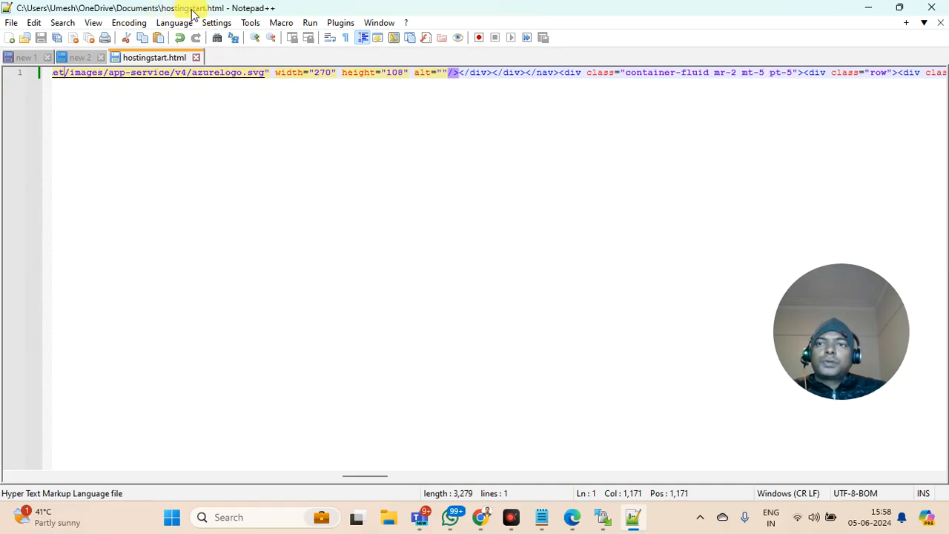
left_click(869, 9)
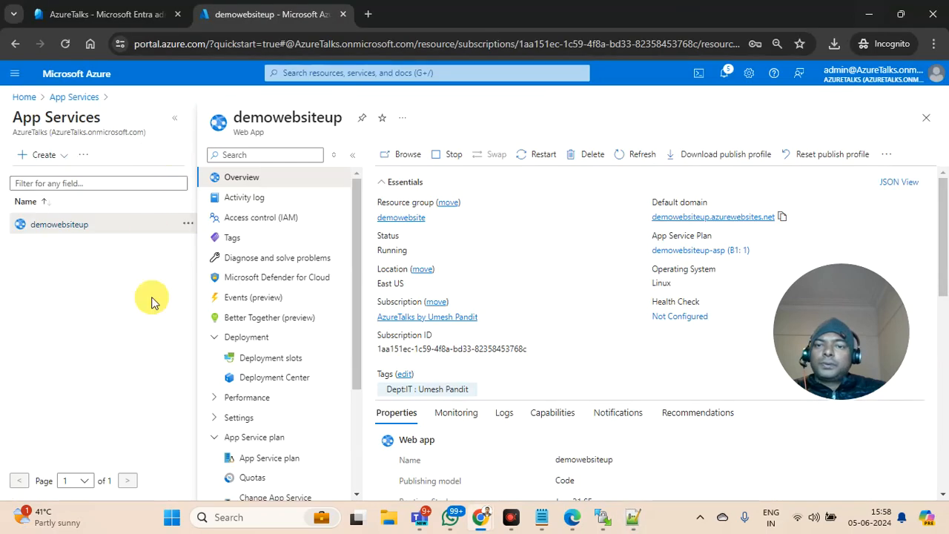
Step: Switch to WinSCP and delete hostingstart_org.html from the local Documents folder
left_click(601, 522)
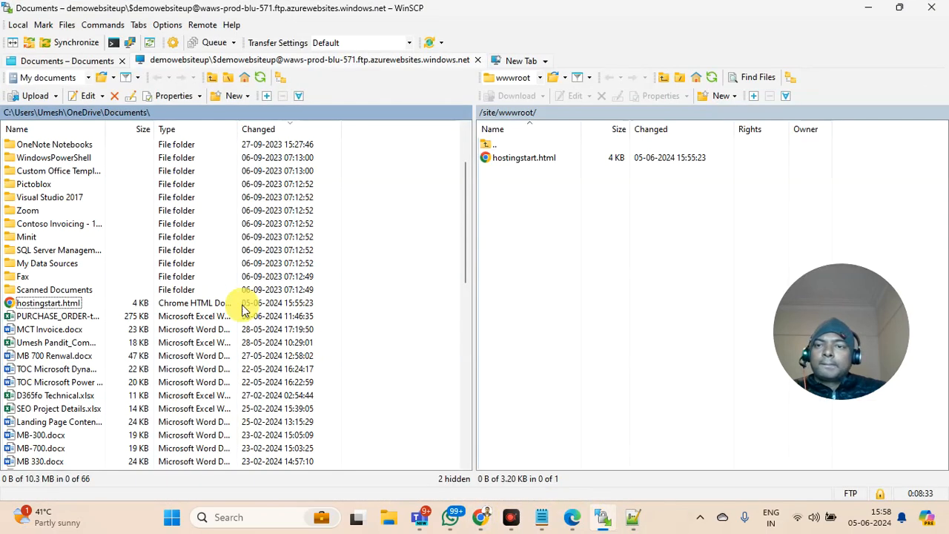
left_click(37, 302)
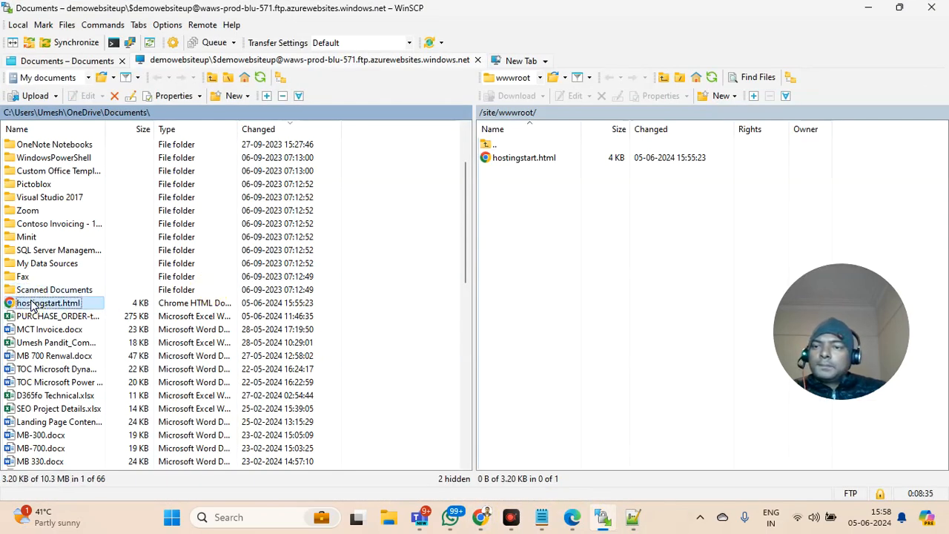
scroll(240, 159, "up", 3)
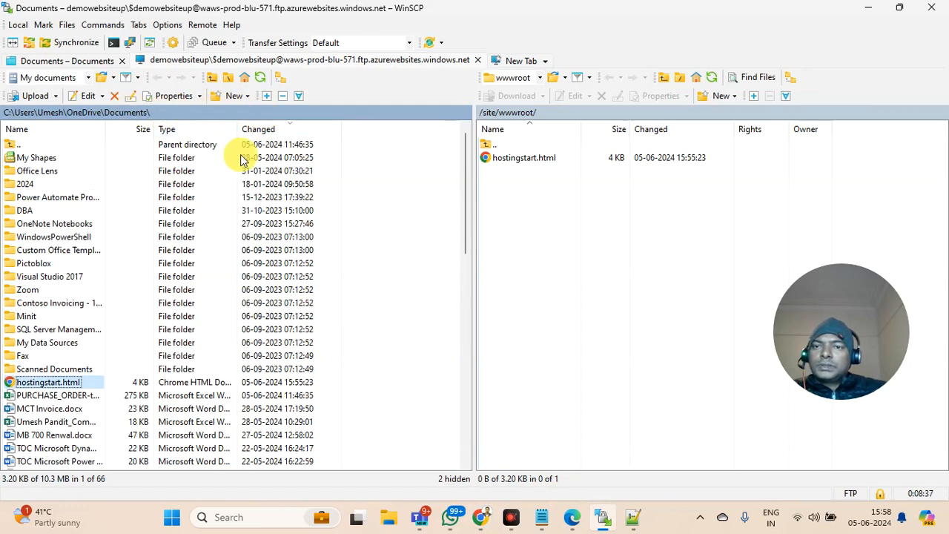
left_click(256, 130)
left_click(267, 130)
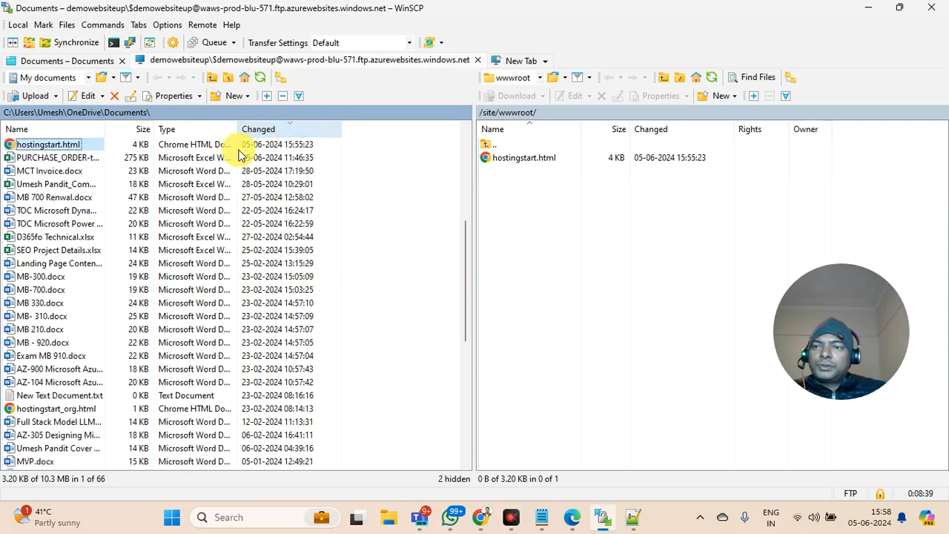
scroll(170, 237, "up", 3)
scroll(159, 252, "down", 7)
scroll(102, 329, "down", 3)
scroll(94, 318, "up", 2)
scroll(97, 326, "down", 3)
scroll(97, 326, "up", 4)
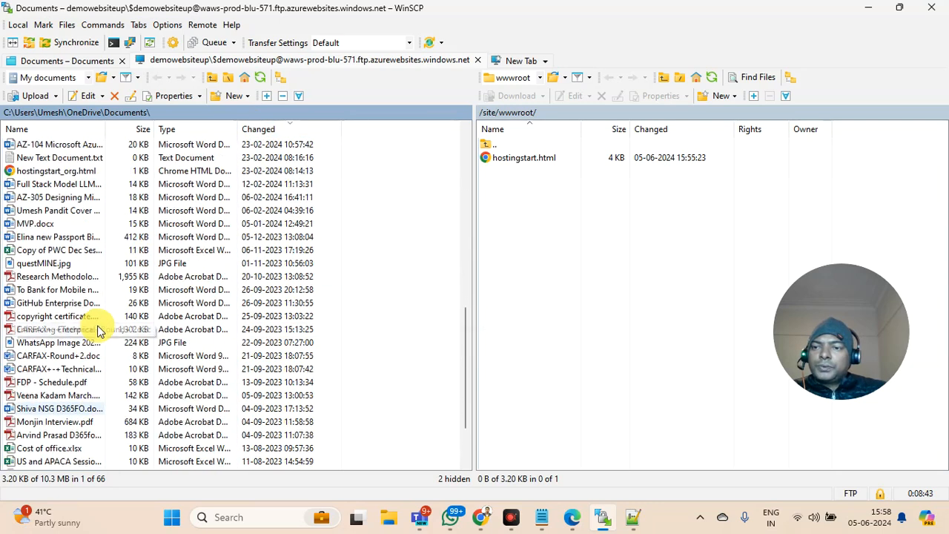
left_click(37, 252)
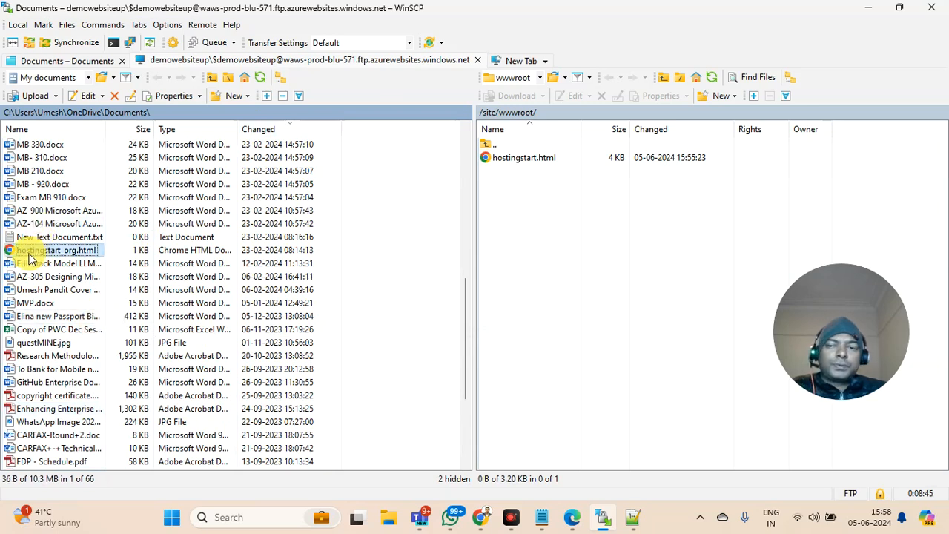
key("Delete")
Step: Check the local hostingstart.html in the WinSCP editor and upload it to /site/wwwroot/, overwriting the existing copy
left_click(464, 283)
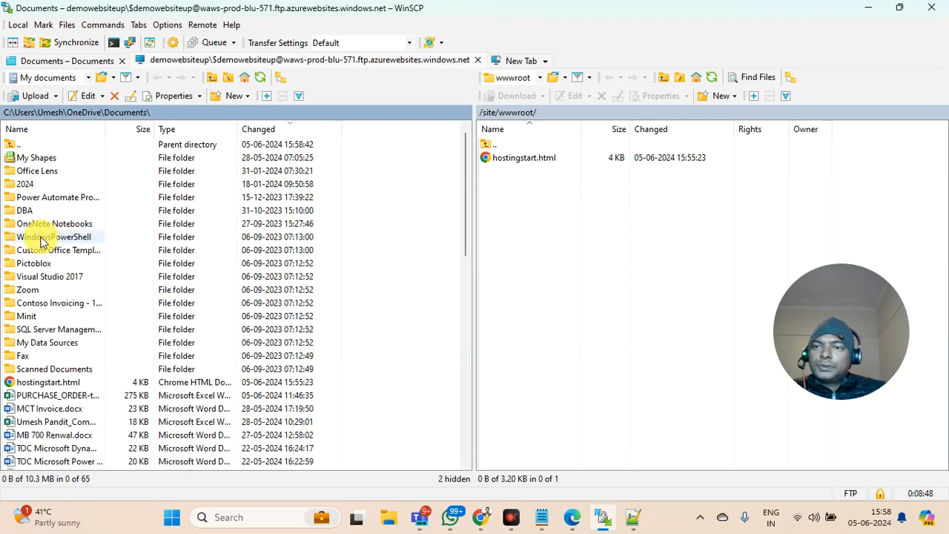
double_click(48, 381)
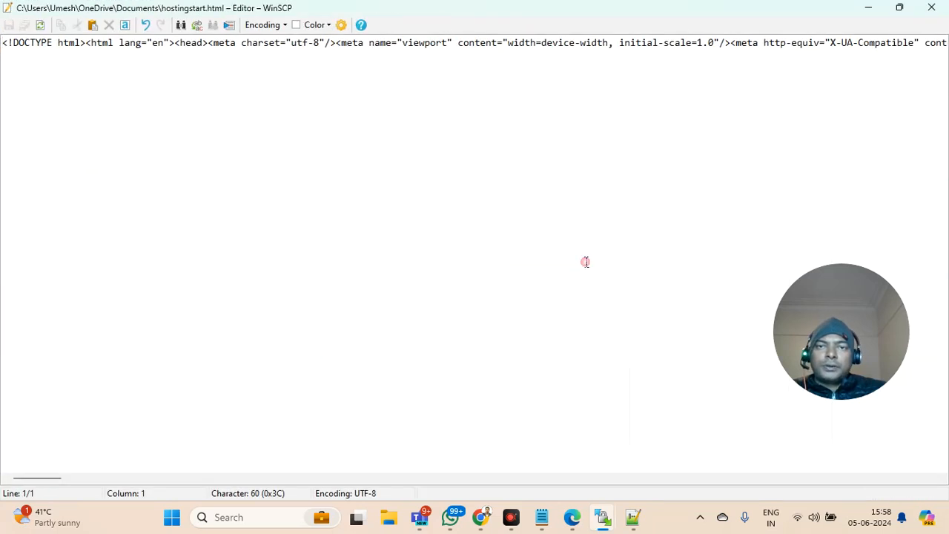
left_click(931, 8)
left_click_drag(54, 376, 510, 273)
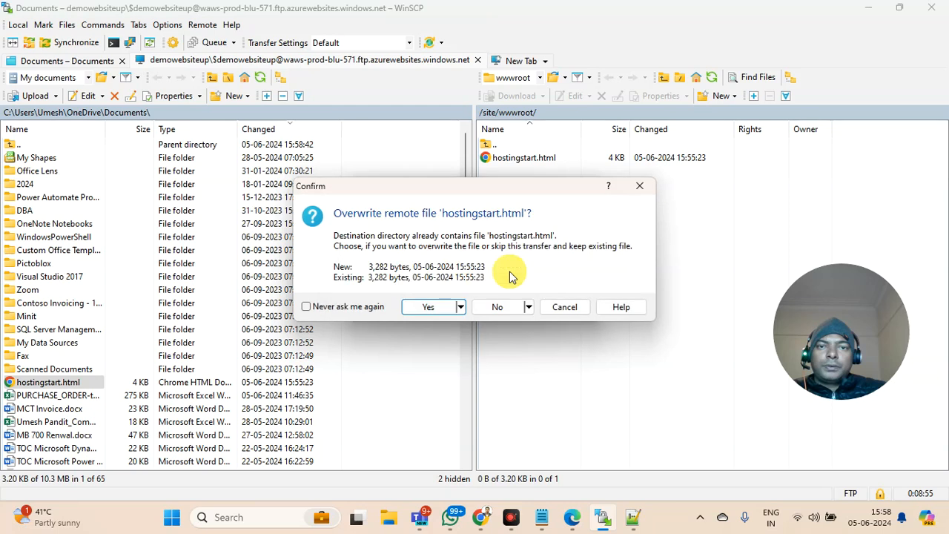
left_click(422, 311)
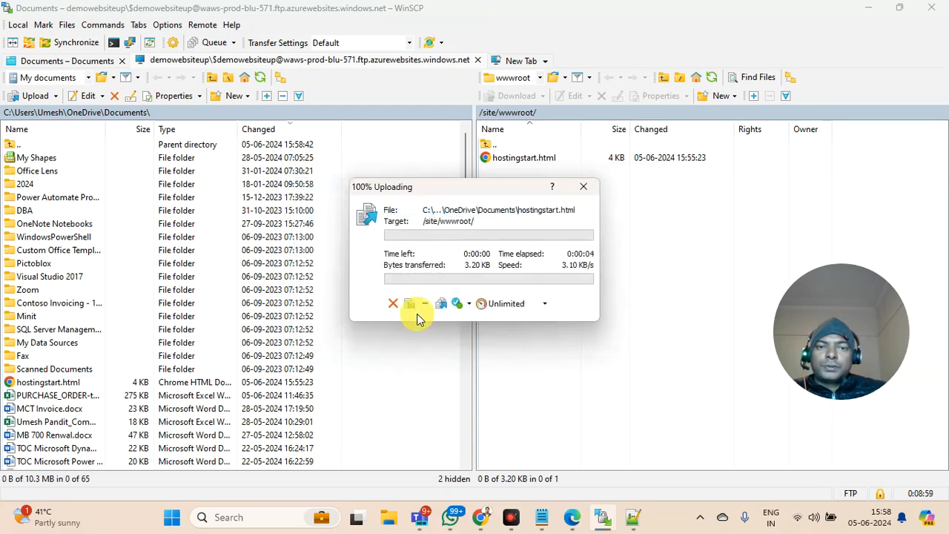
Step: Switch to Edge, reload the demo subdomain site to check its app service heading, and return to WinSCP
left_click(571, 517)
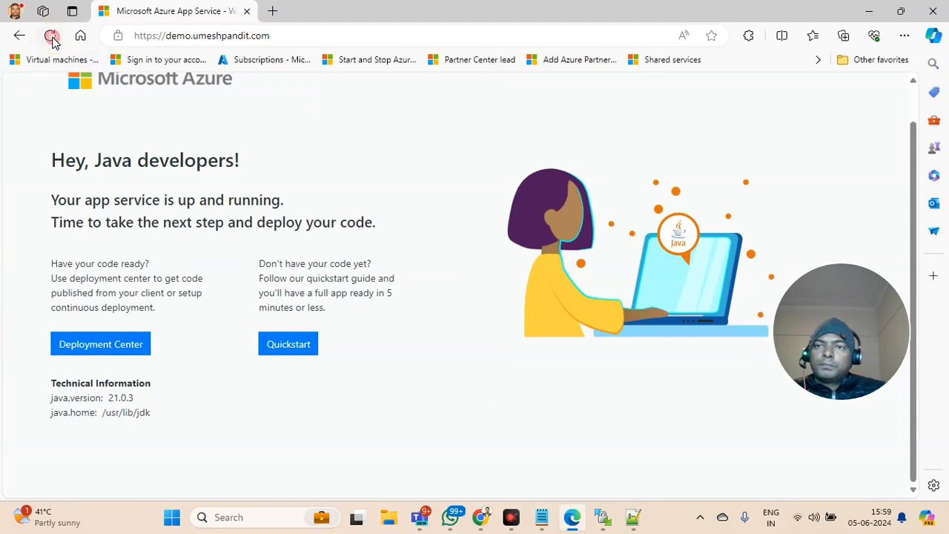
left_click(52, 38)
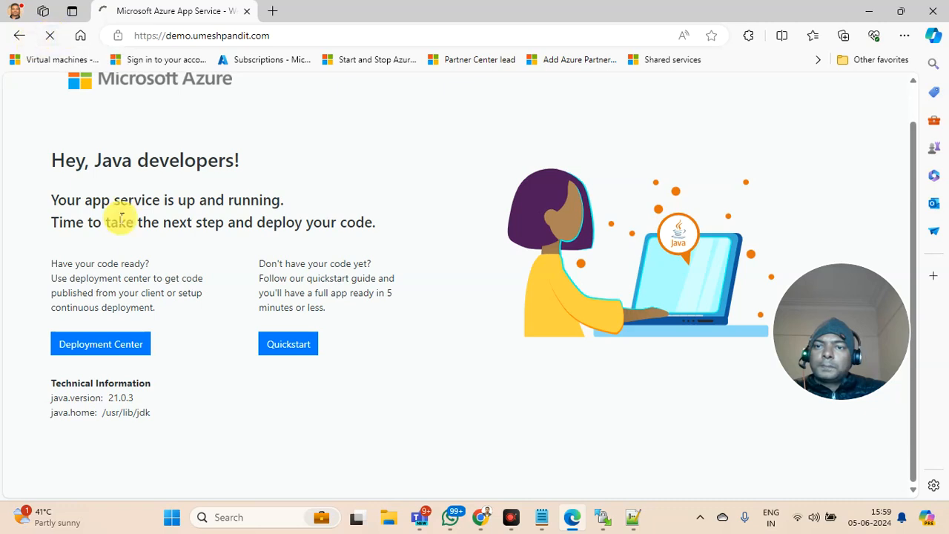
mouse_move(54, 200)
left_mouse_down()
mouse_move(275, 201)
mouse_move(38, 201)
left_mouse_up()
left_click(275, 218)
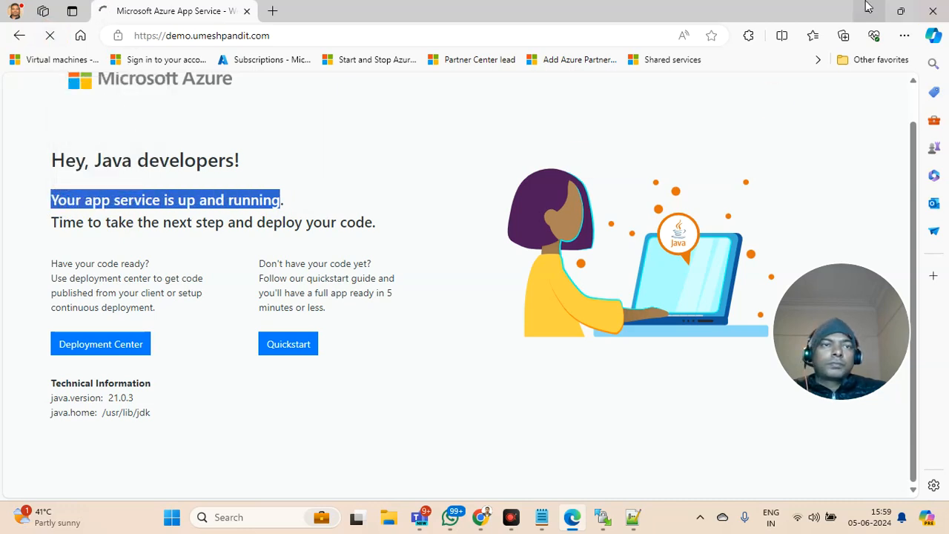
left_click(860, 11)
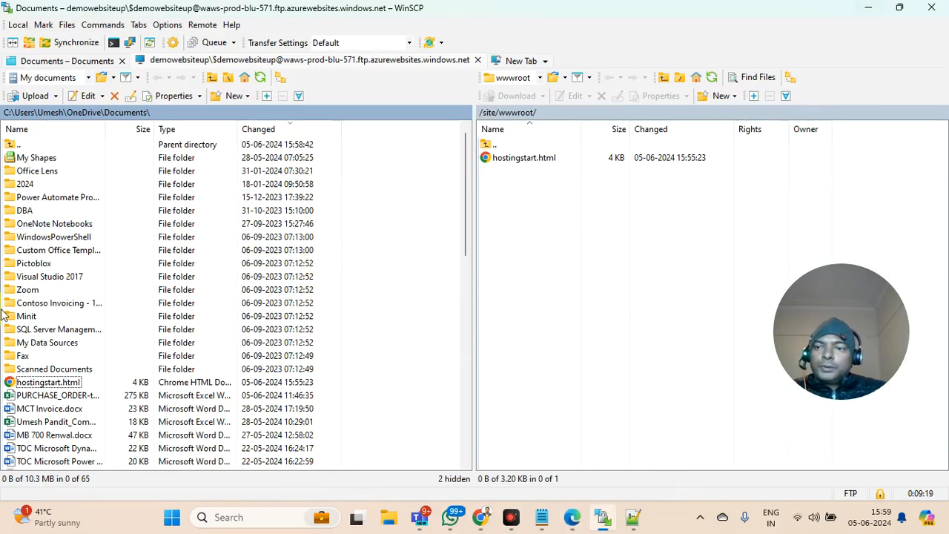
Step: Switch to Notepad++ and search hostingstart.html for "Your app service is up and running", clearing the search term when done
left_click(28, 381)
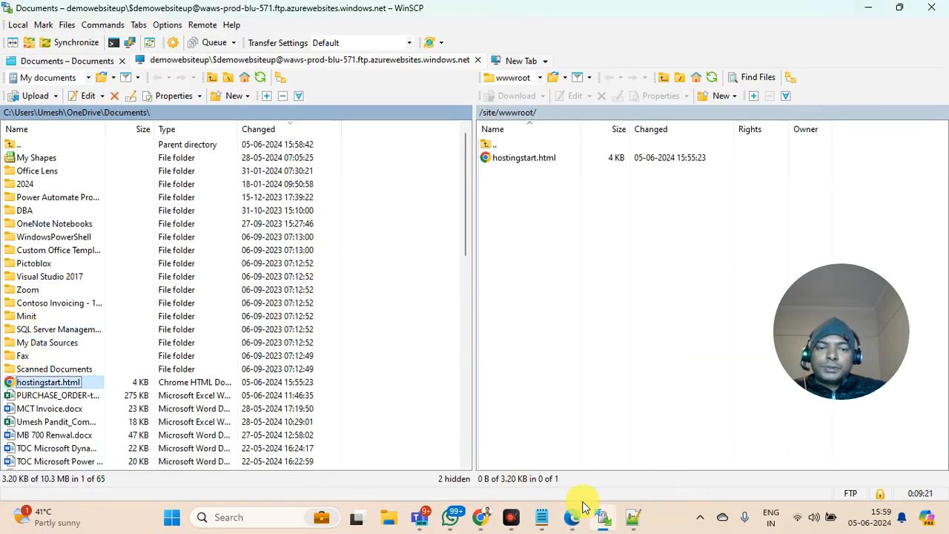
left_click(632, 517)
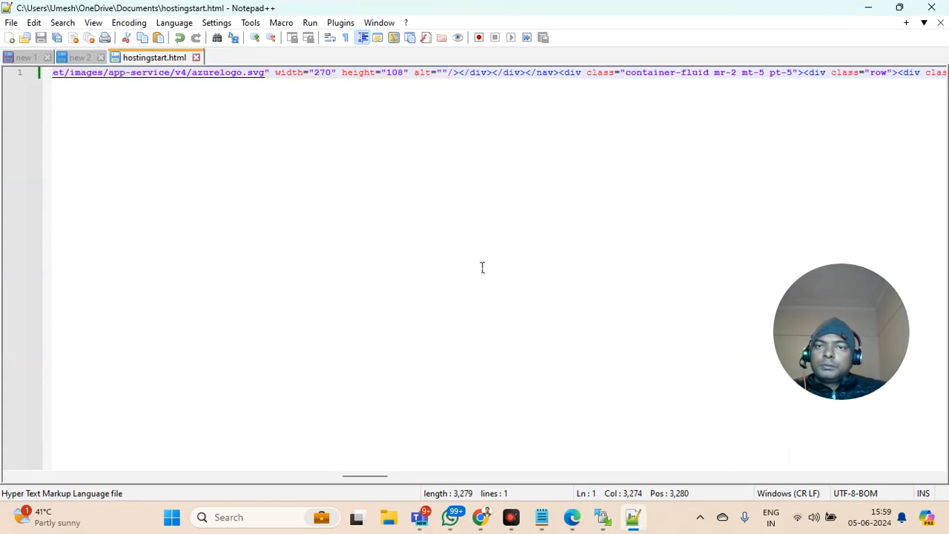
key("End")
key("ctrl+f")
type("Your app service is up and running")
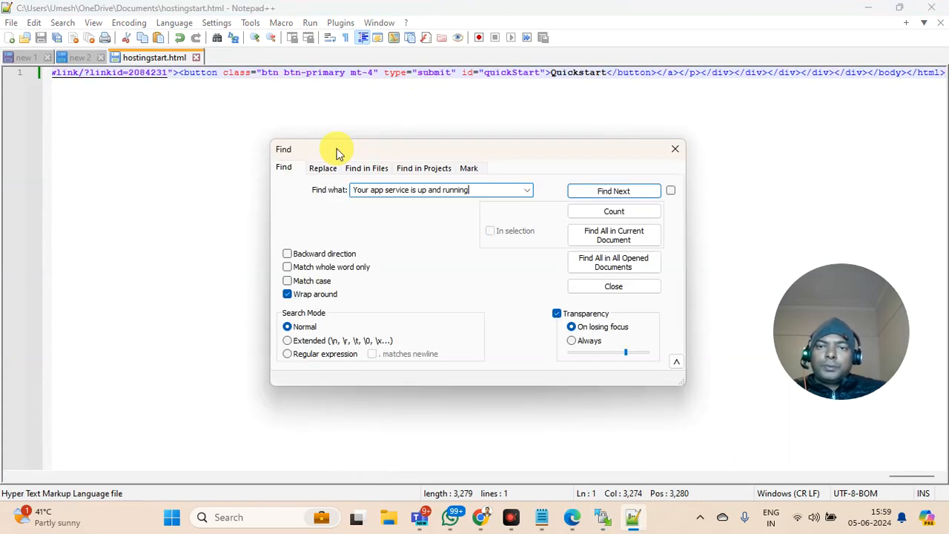
key("Return")
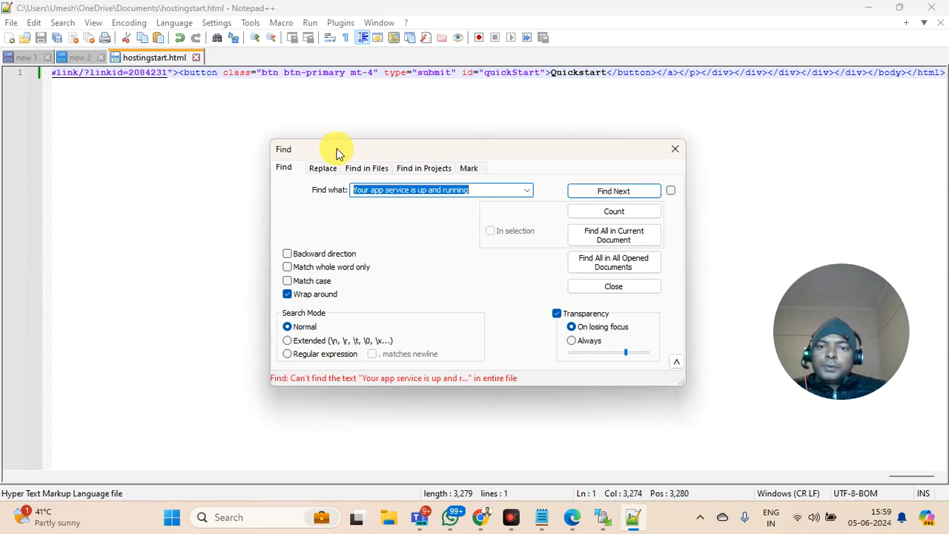
key("BackSpace")
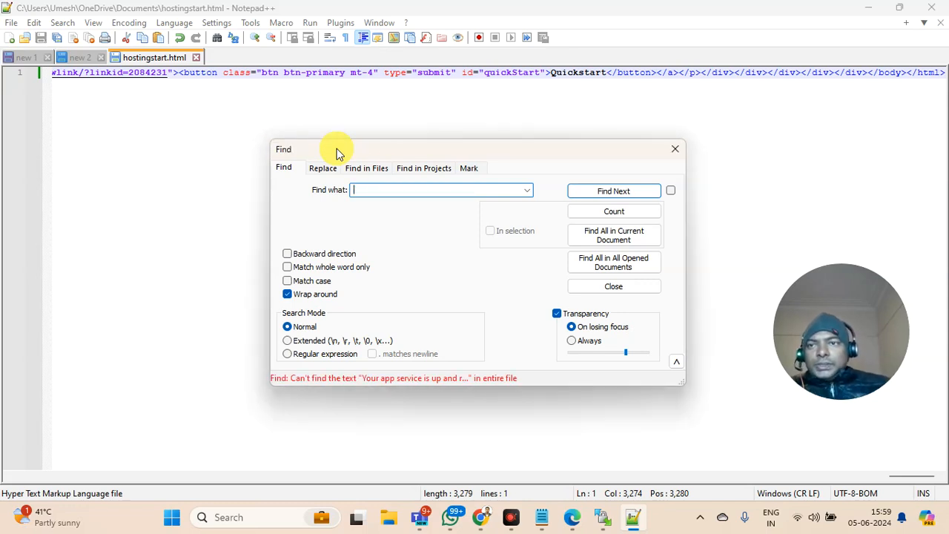
Step: Close the new 1 document without saving and the new 2 document, and dismiss the Find dialog
left_click(31, 58)
left_click(47, 58)
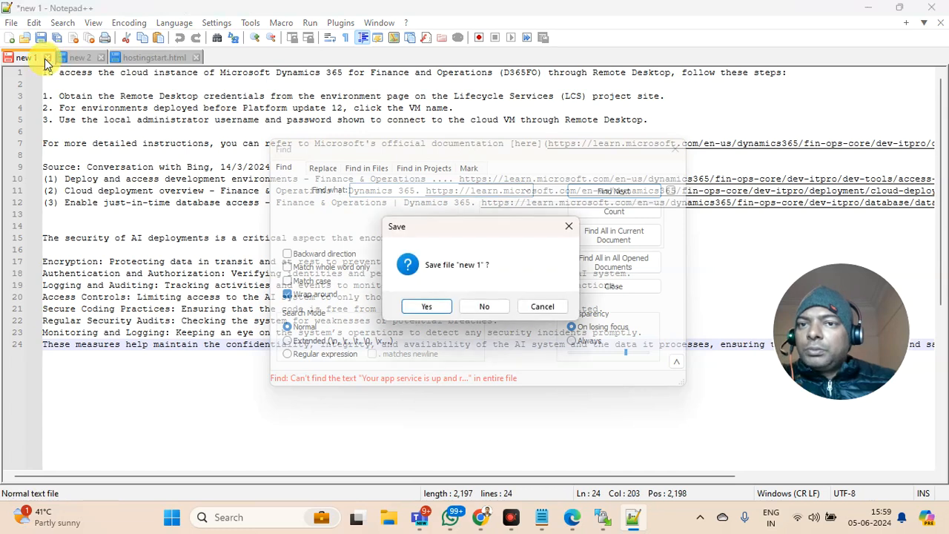
left_click(480, 307)
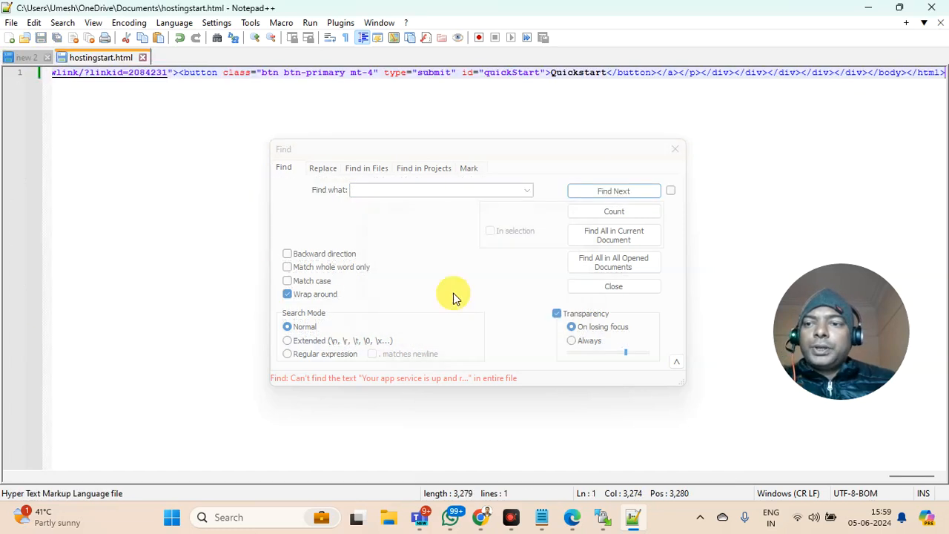
left_click(48, 58)
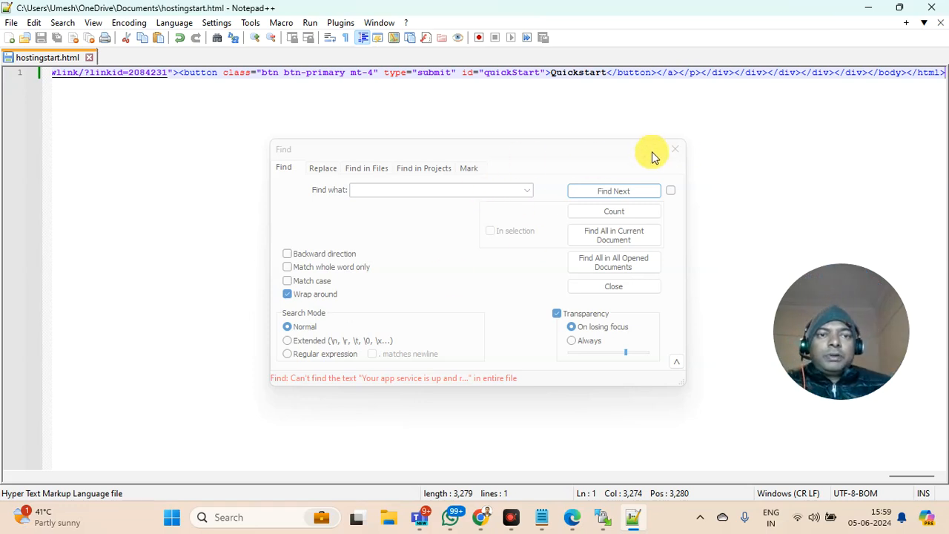
left_click(675, 149)
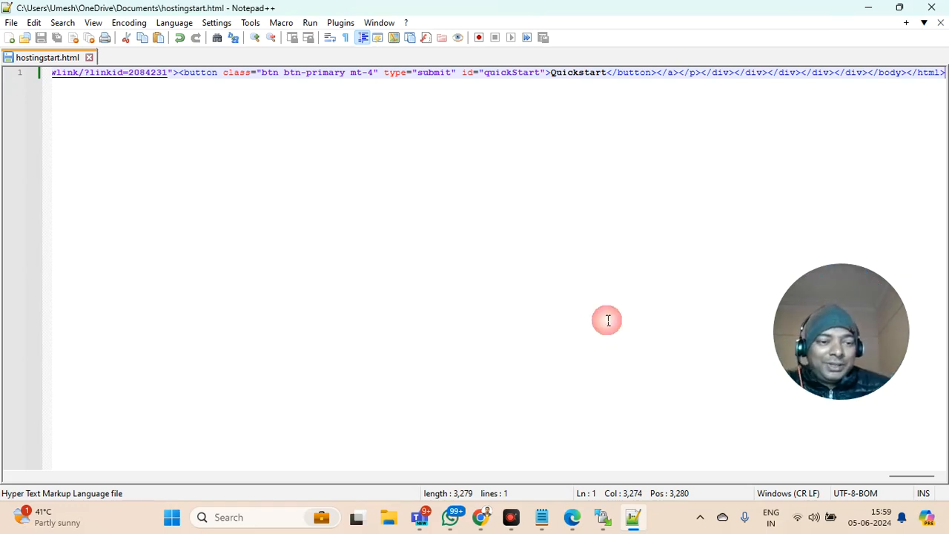
Step: Place the text cursor directly before the Quickstart label inside the quickStart button markup
key("Left")
key("Left")
key("Left")
key("Left")
key("Left")
key("Left")
key("Left")
key("Left")
key("Left")
key("Left")
key("Left")
key("Left")
key("Left")
key("Left")
key("Left")
key("Left")
key("Left")
key("Left")
key("Left")
key("Left")
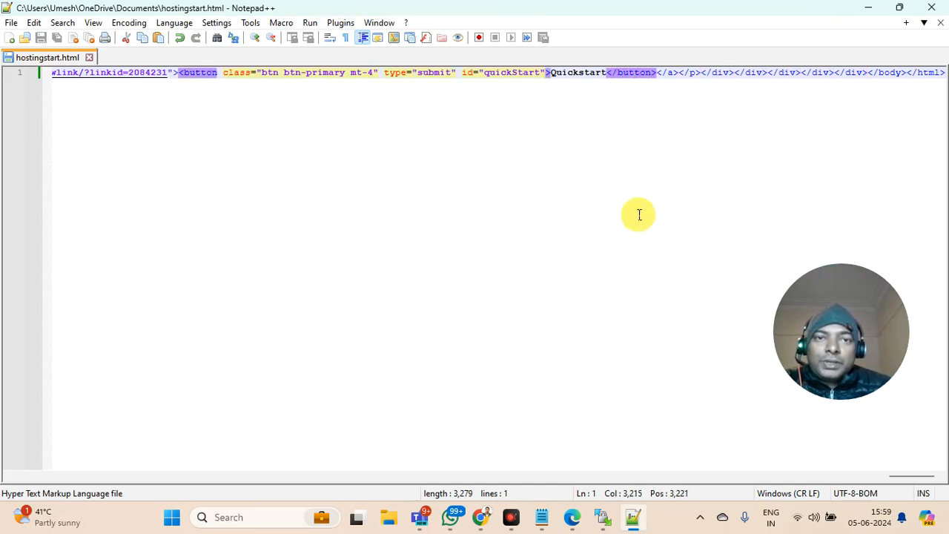
key("End")
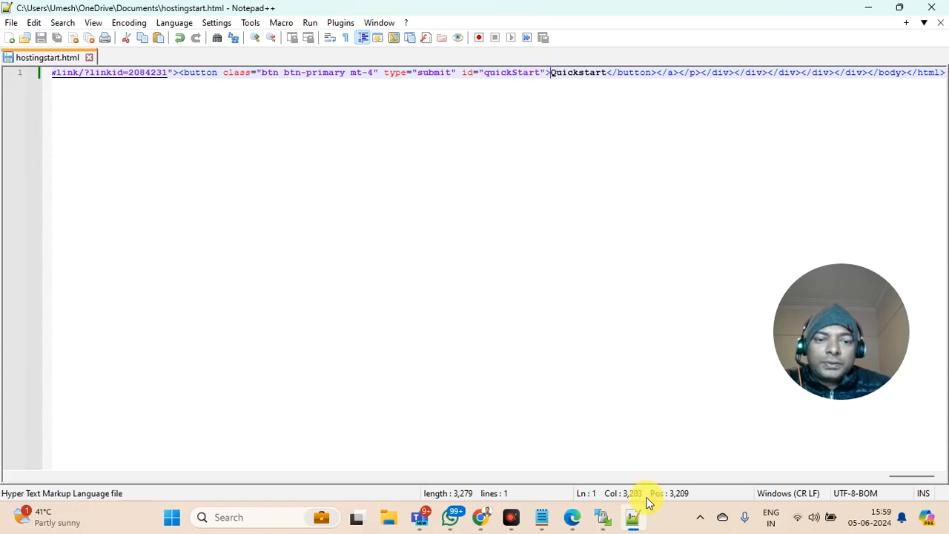
Step: Switch to Edge, search the demo site page for "quick", and return to Notepad++
left_click(571, 517)
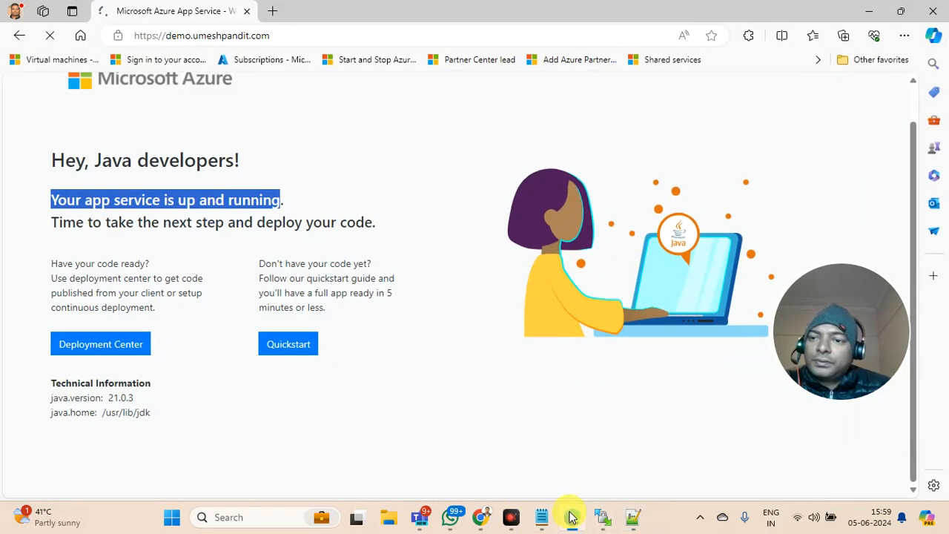
key("ctrl+f")
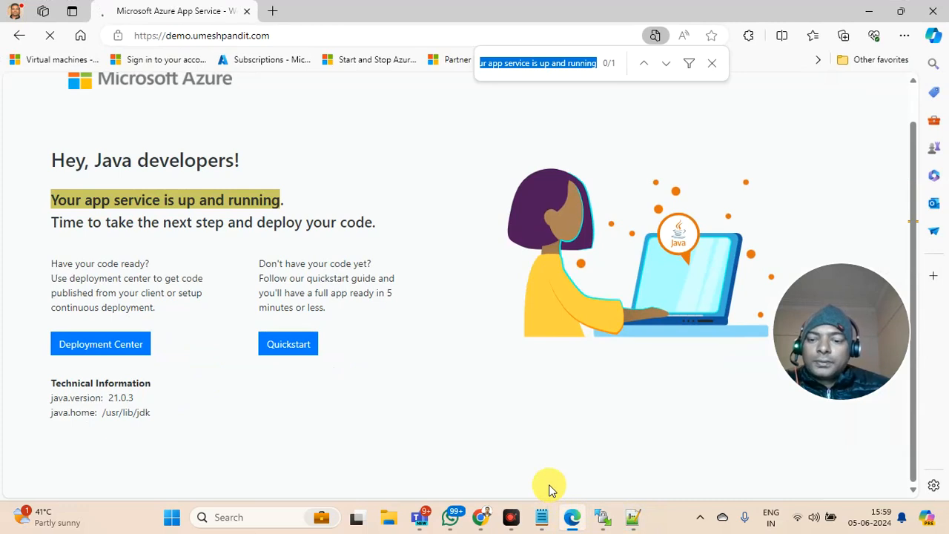
type("quick")
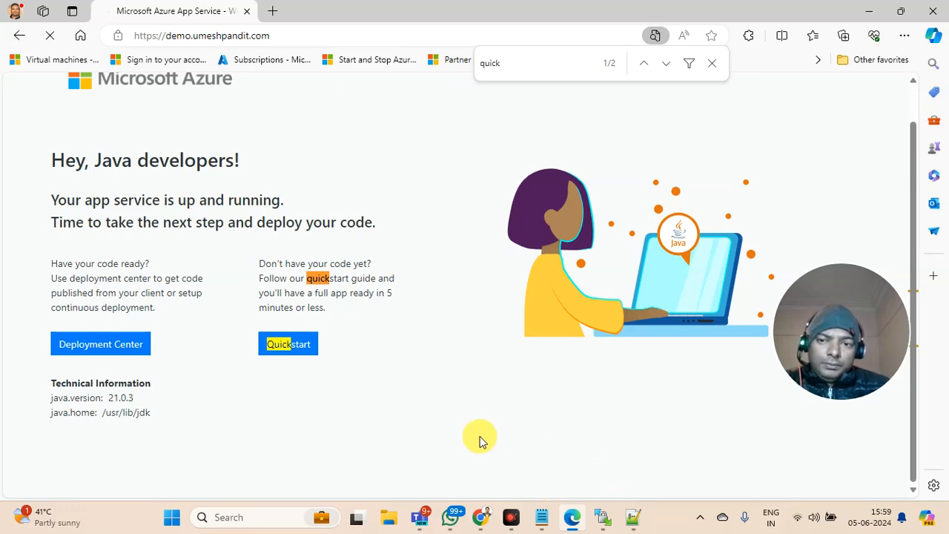
left_click(869, 11)
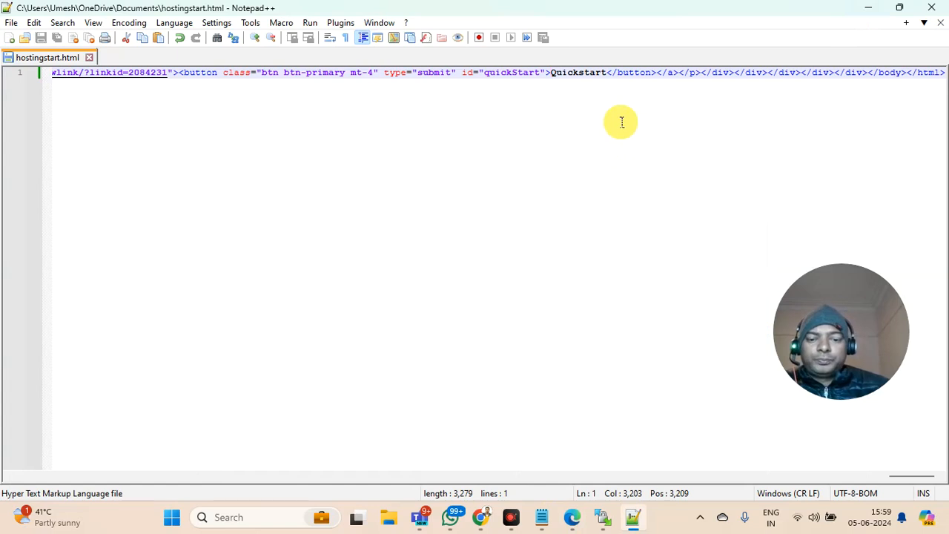
Step: Change the button label to "UM Quickstart", save hostingstart.html and close Notepad++
type("UM")
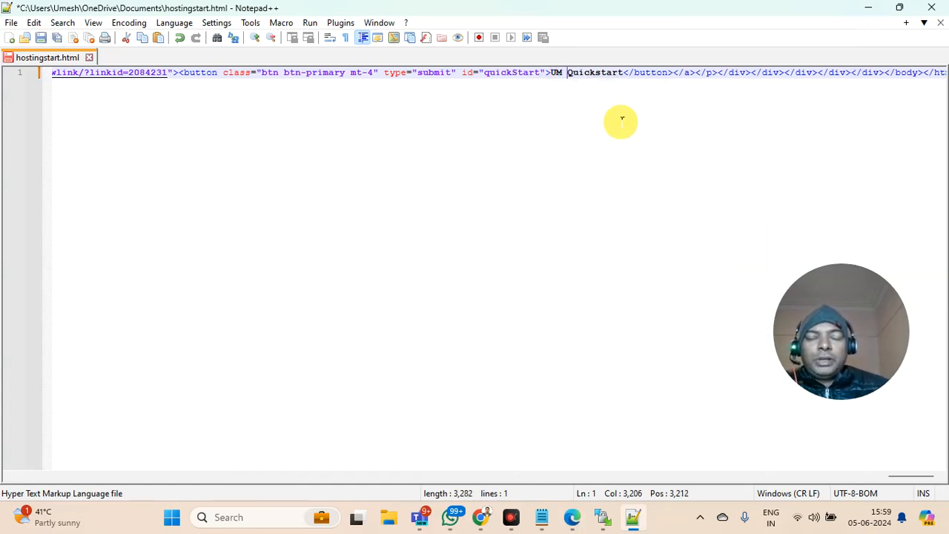
key("ctrl+s")
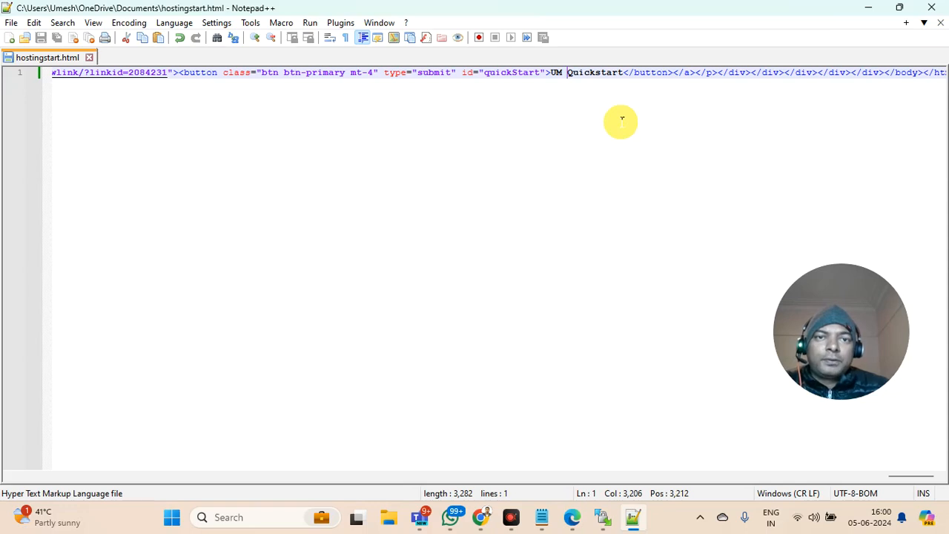
left_click(930, 7)
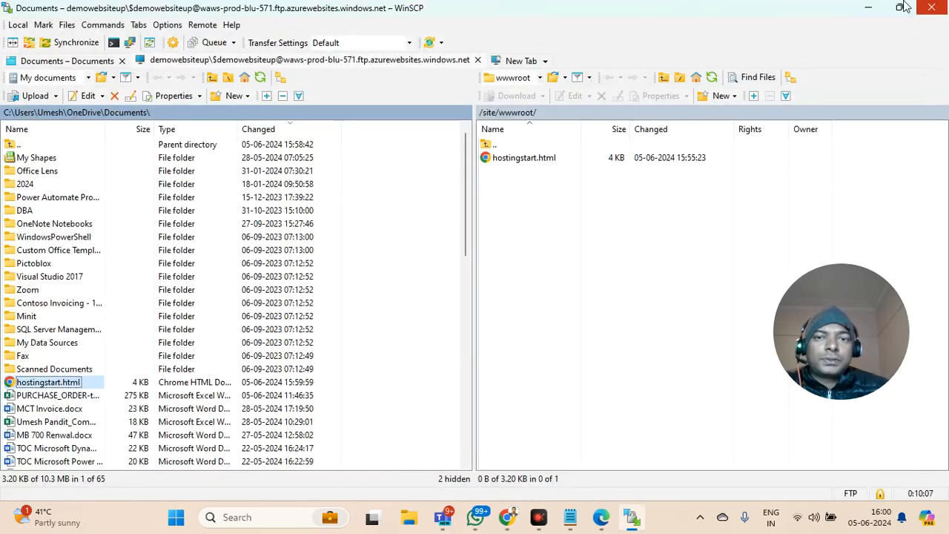
Step: Upload the local hostingstart.html to /site/wwwroot/ in WinSCP, overwriting the remote copy
left_click_drag(30, 384, 365, 331)
left_click_drag(552, 265, 552, 265)
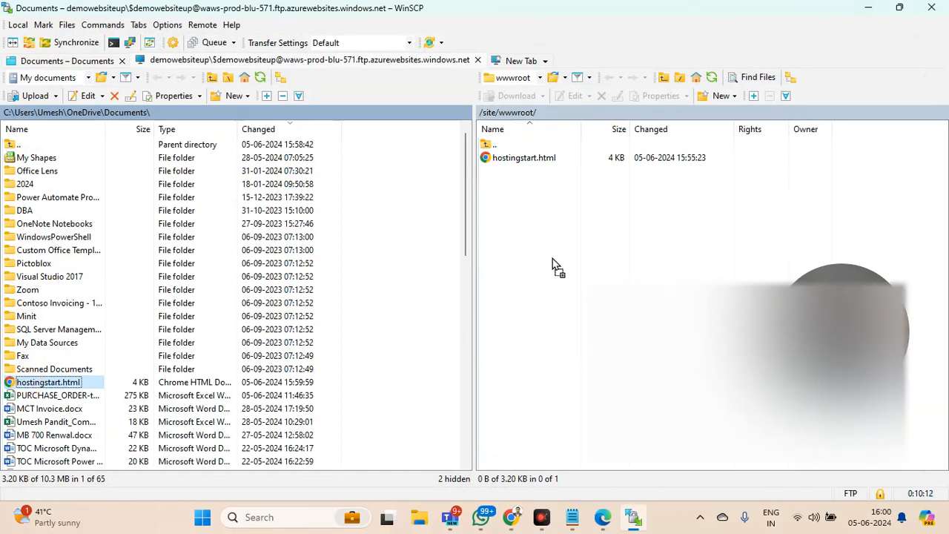
left_click(435, 306)
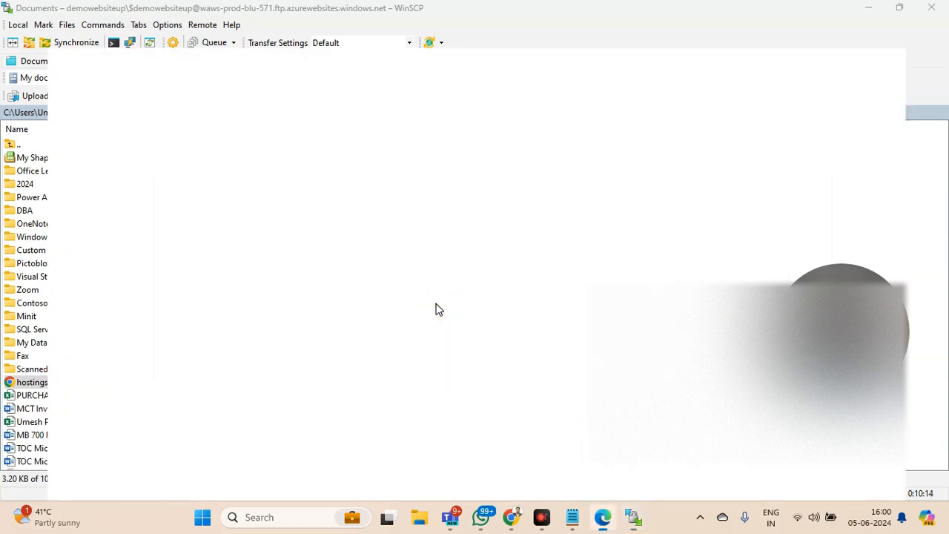
key("alt+Tab")
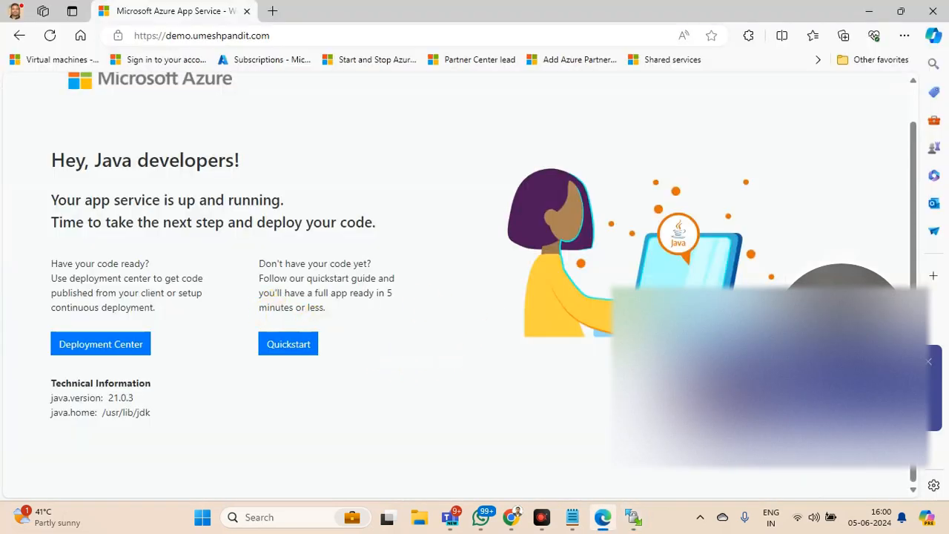
left_click(929, 361)
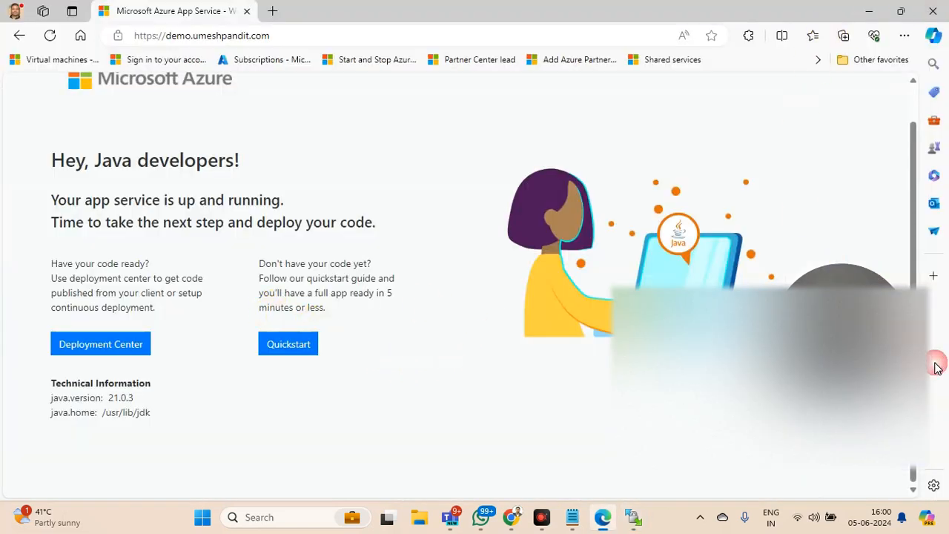
left_click(867, 12)
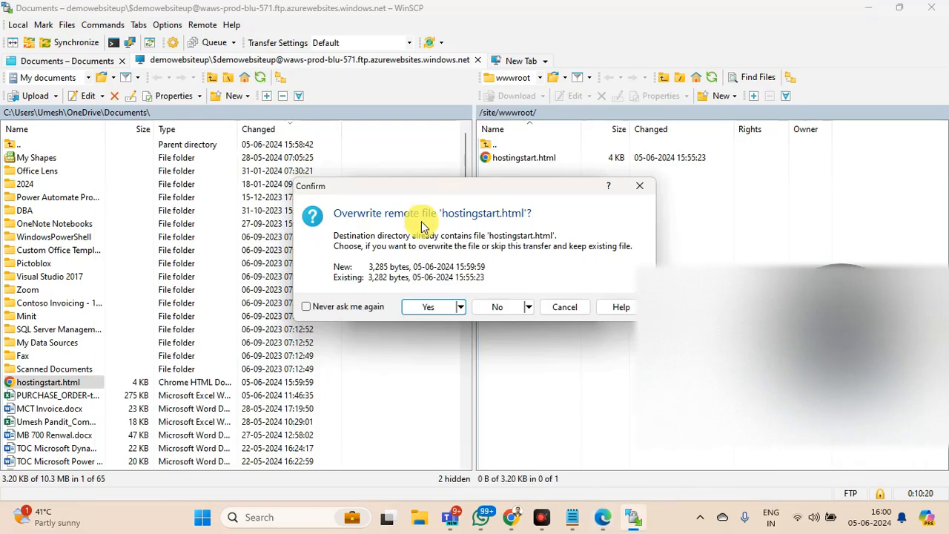
left_click(428, 304)
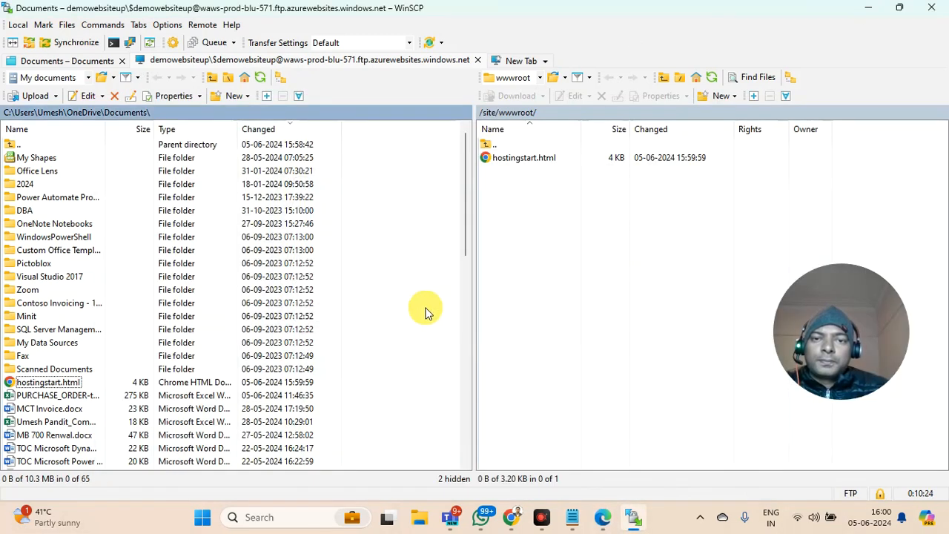
Step: Terminate the FTP session by closing WinSCP, and restart the demowebsiteup web app in the Azure portal
left_click(934, 11)
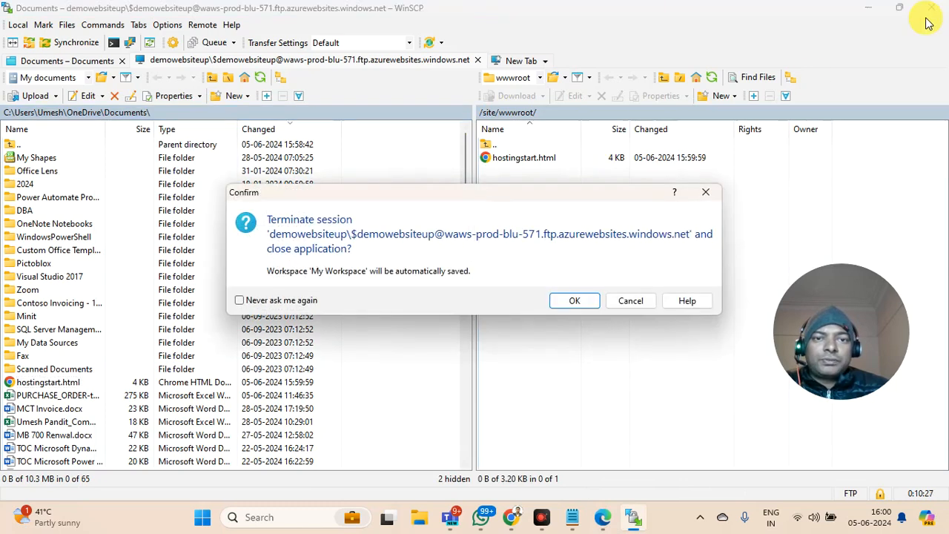
left_click(591, 304)
left_click(538, 156)
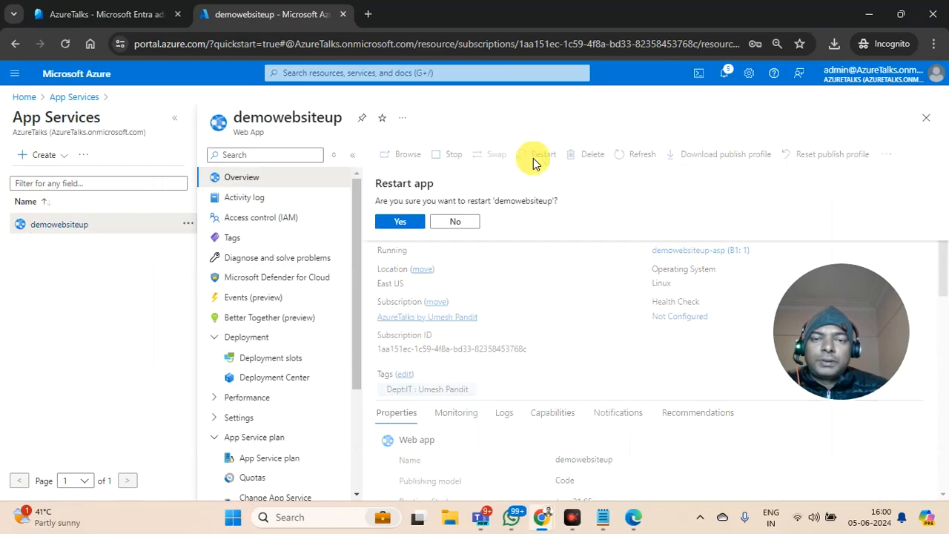
left_click(418, 223)
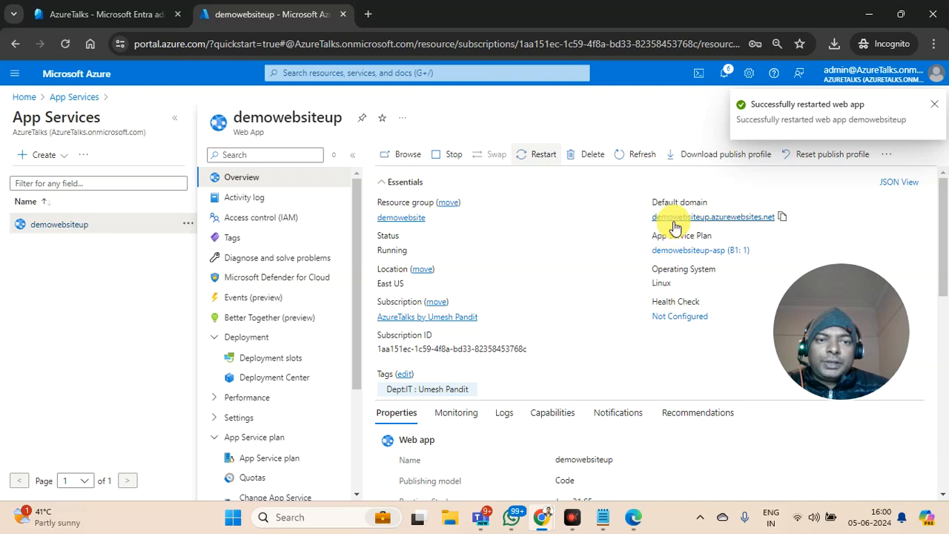
Step: Switch to Edge and reload the demo subdomain site repeatedly to check the Quickstart button label
left_click(632, 517)
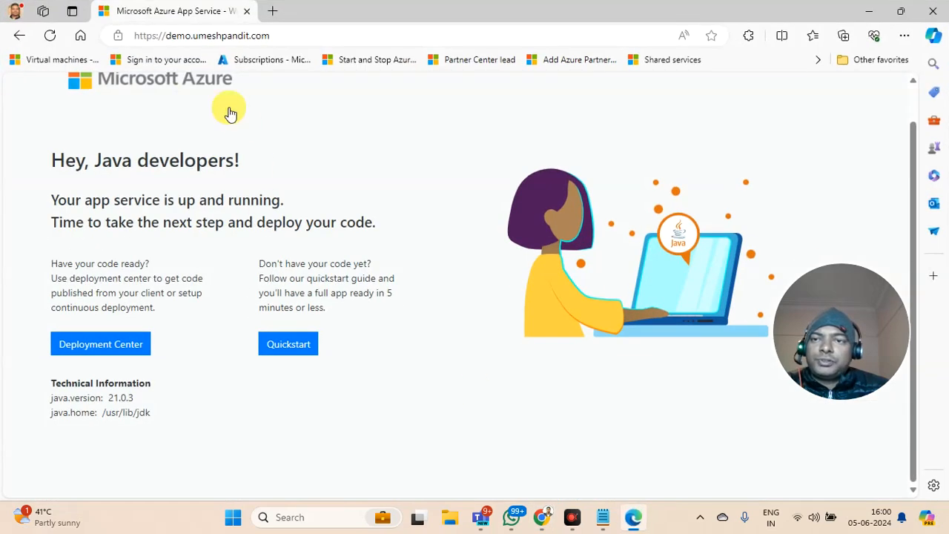
left_click(52, 37)
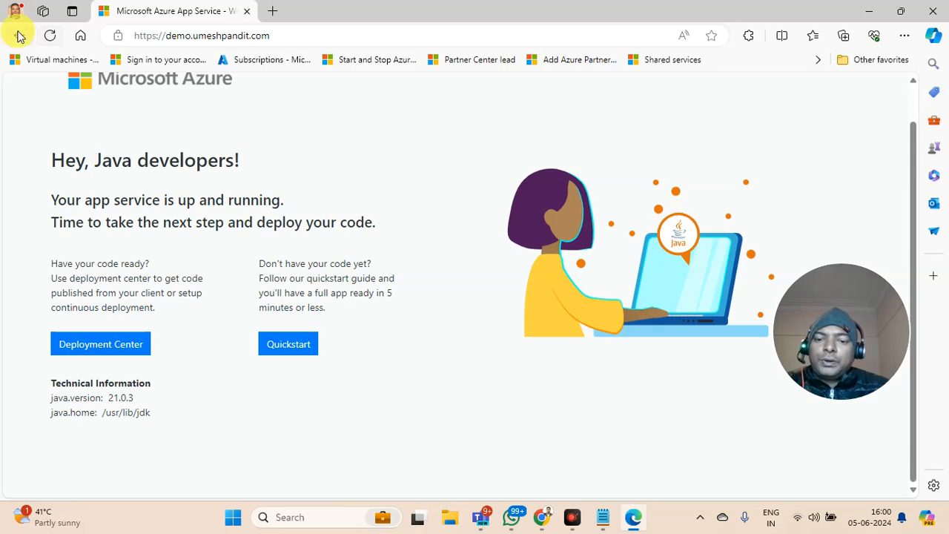
left_click(52, 37)
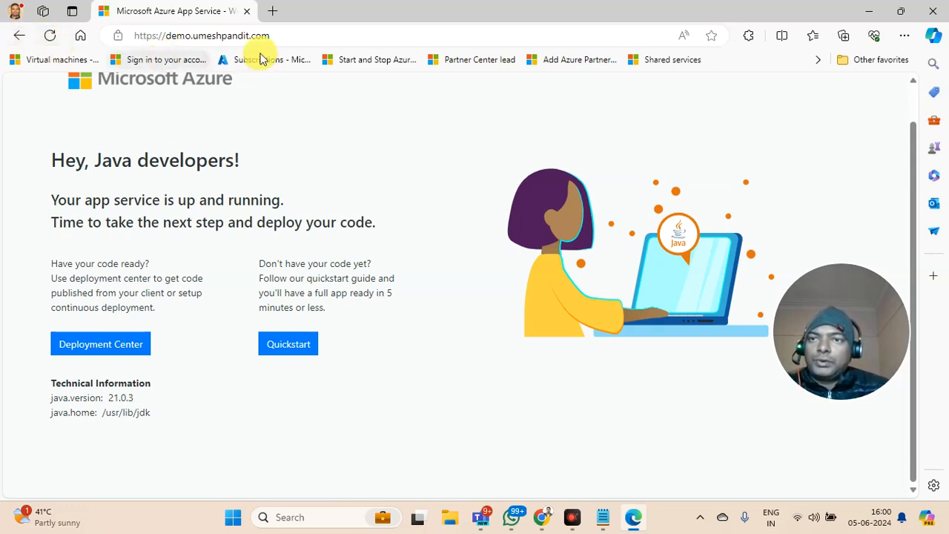
left_click(51, 37)
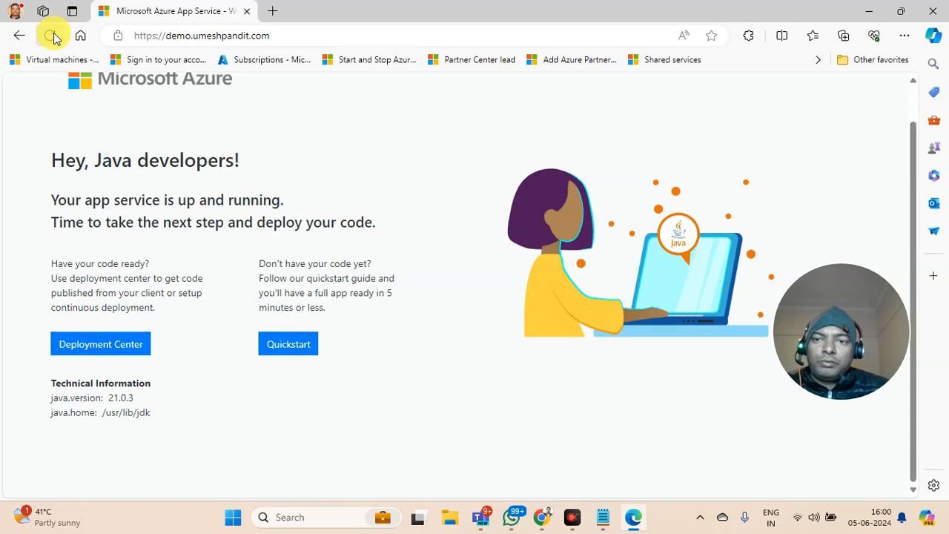
left_click(51, 36)
left_click(52, 37)
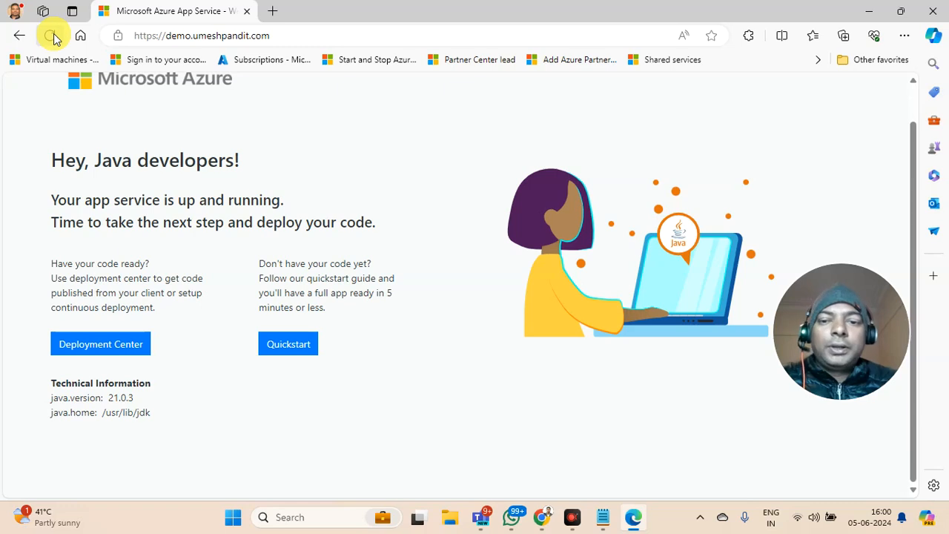
left_click(53, 37)
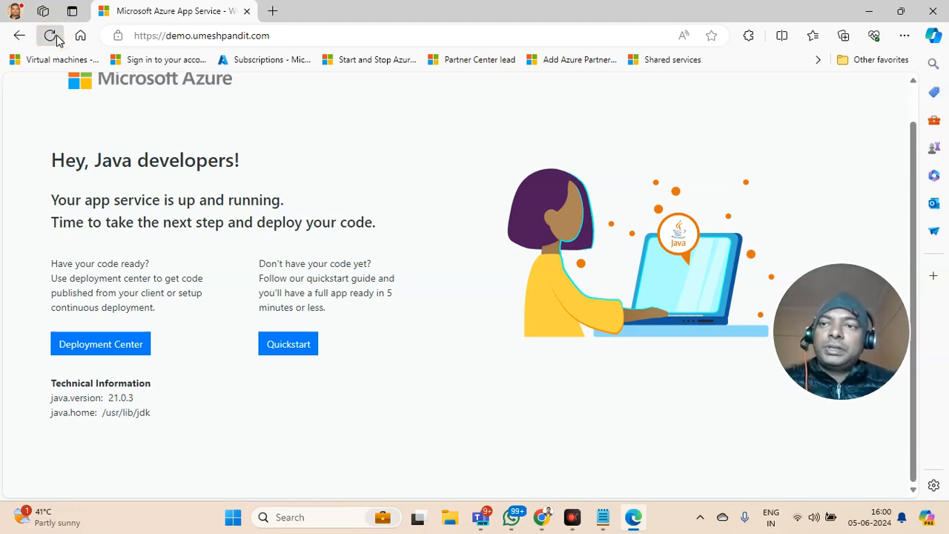